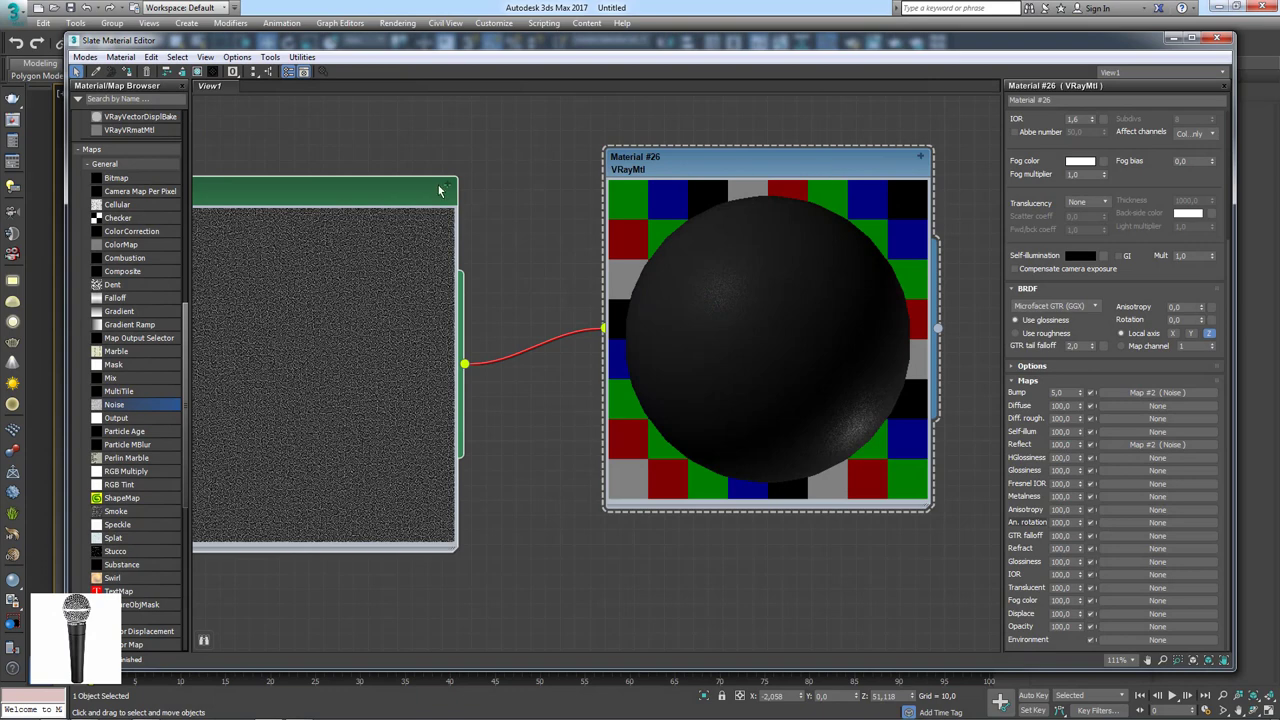
Collapse the Noise map and Material #26 nodes into compact bars, then zoom the node view out.
drag(442, 178, 467, 163)
double_click(438, 170)
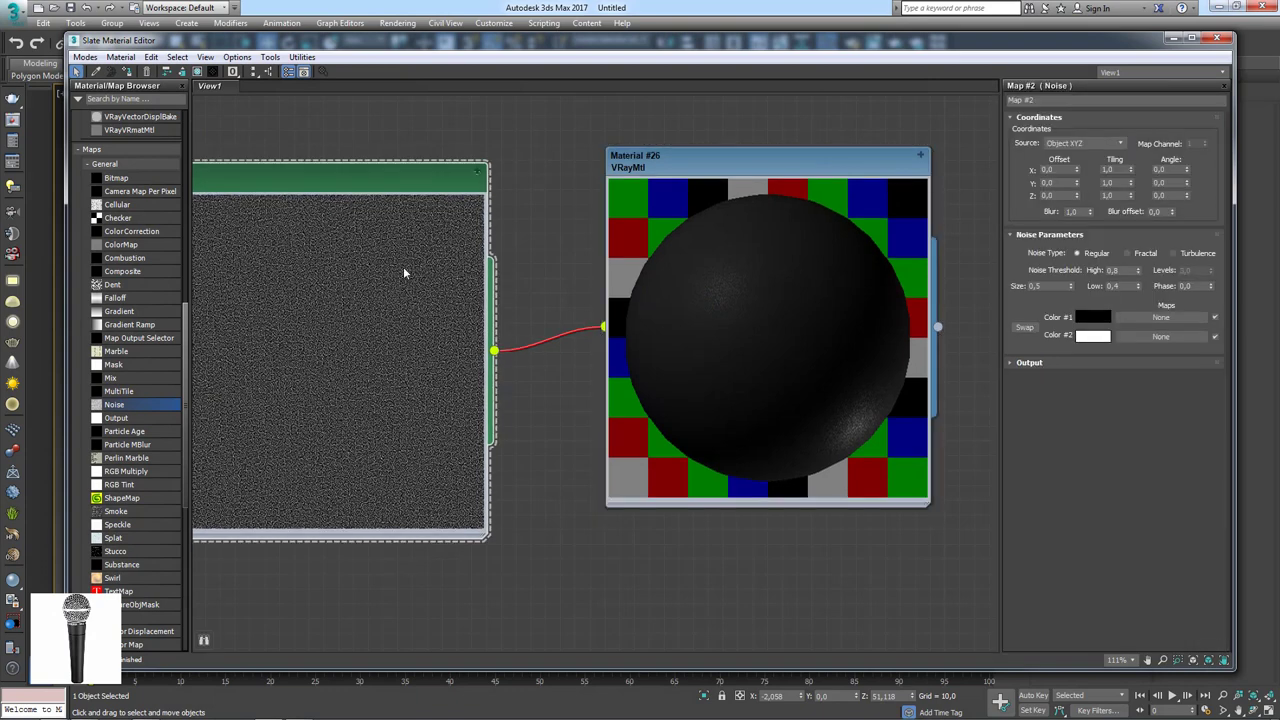
double_click(403, 266)
double_click(759, 275)
drag(828, 159, 786, 159)
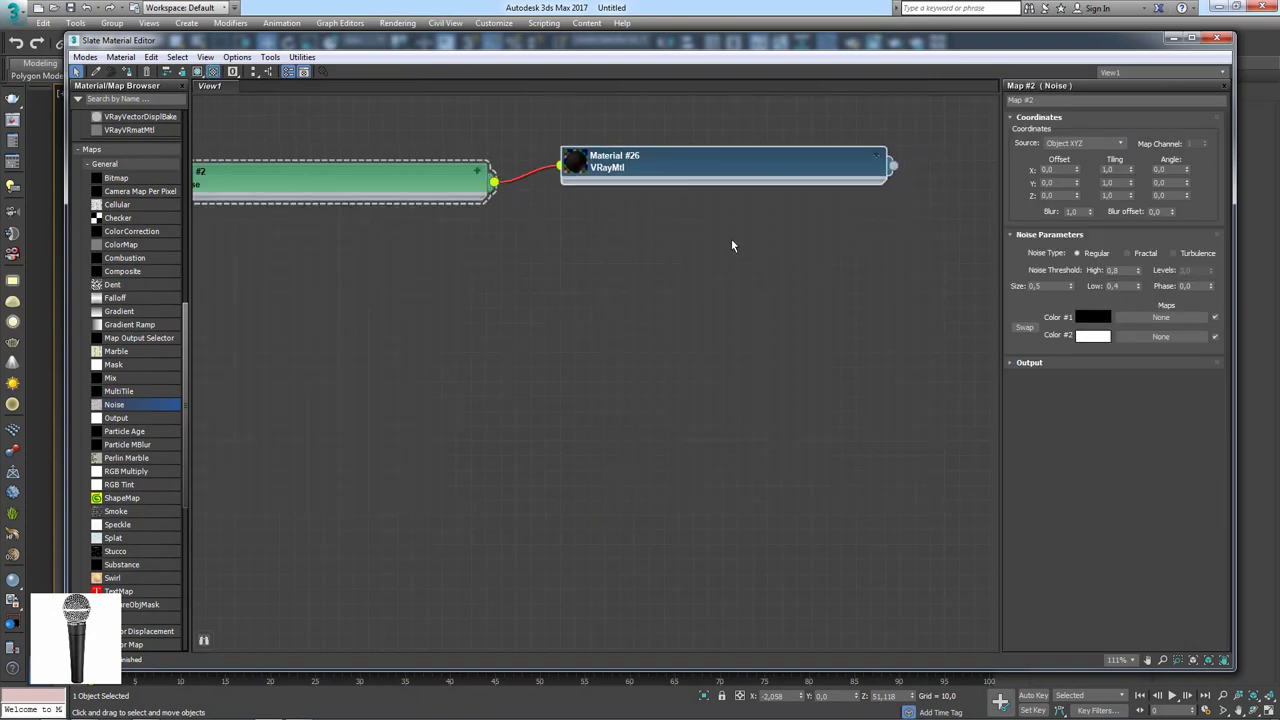
scroll(730, 260, down, 5)
scroll(640, 250, down, 4)
scroll(634, 246, up, 3)
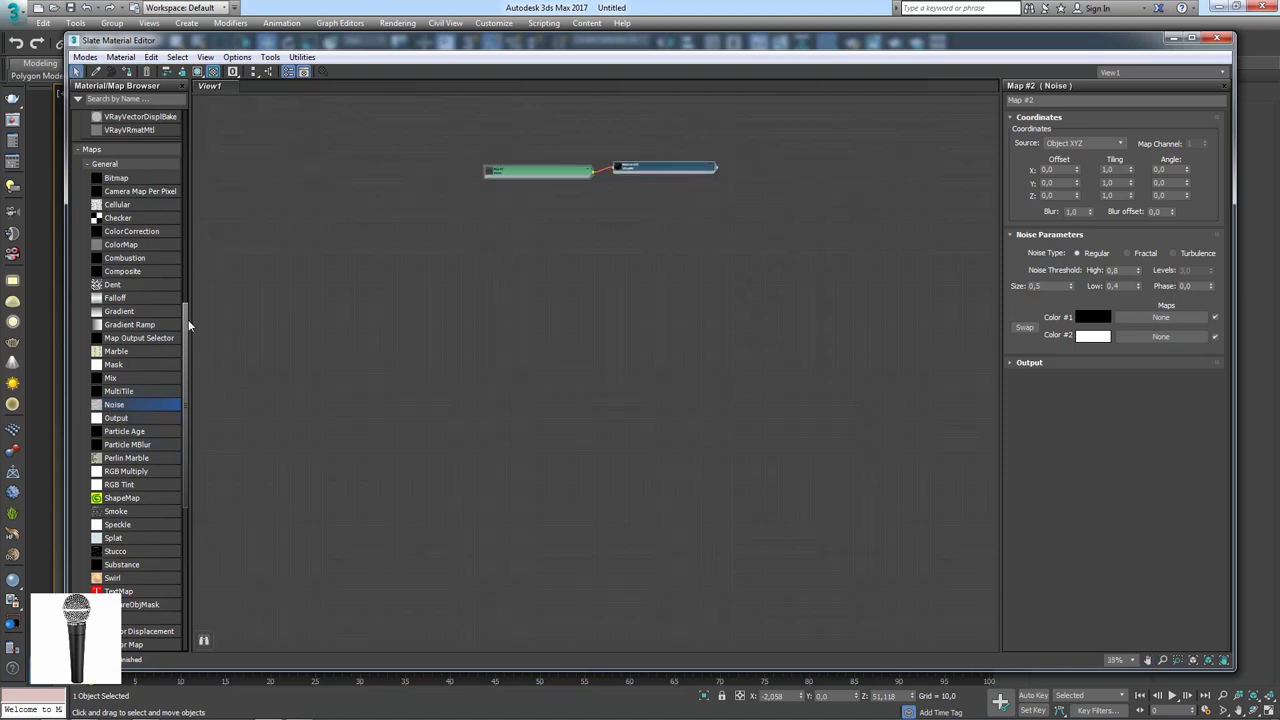
Drop a VRayMtl node, Material #27, near the existing nodes, zoom in and show its parameters.
drag(188, 325, 183, 234)
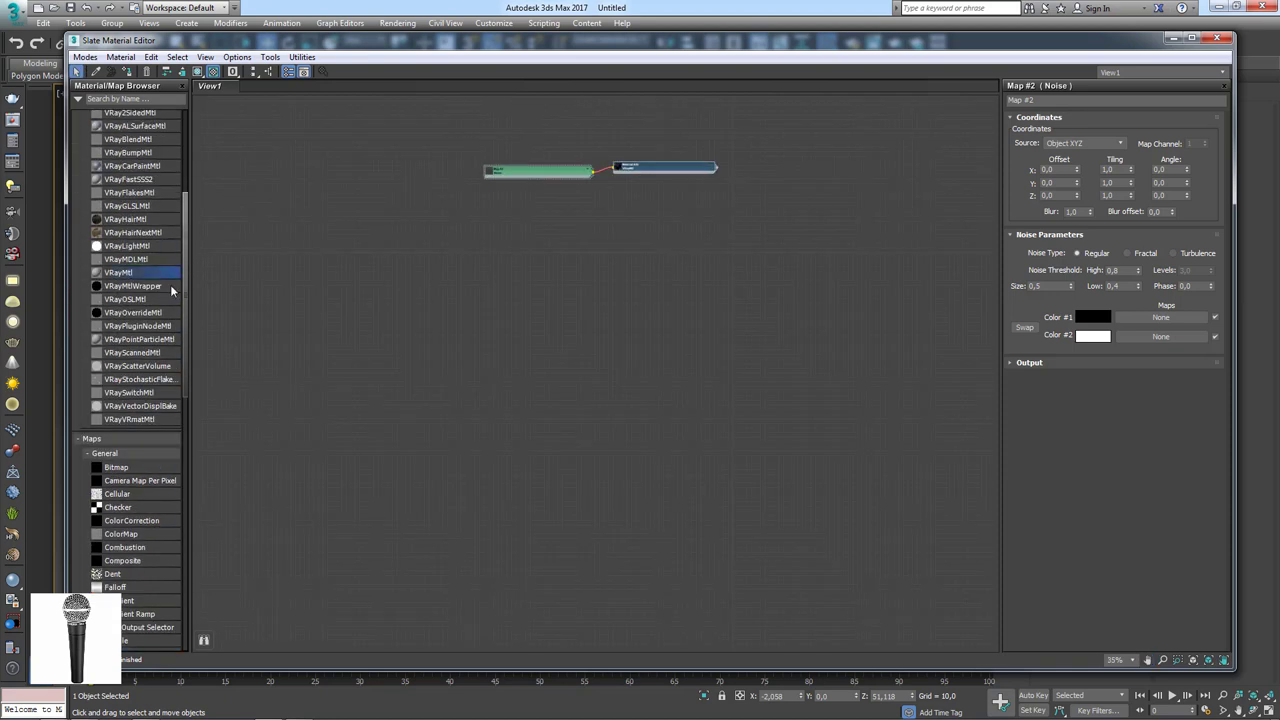
drag(118, 272, 518, 252)
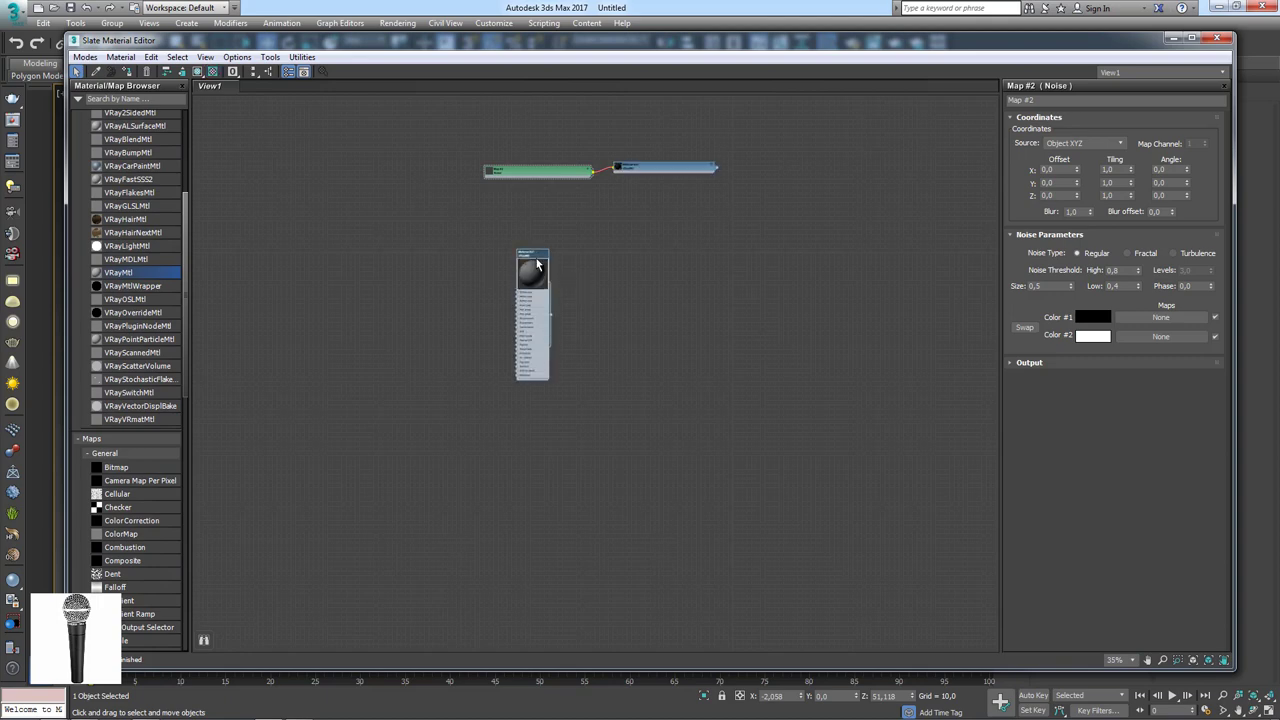
drag(549, 384, 563, 329)
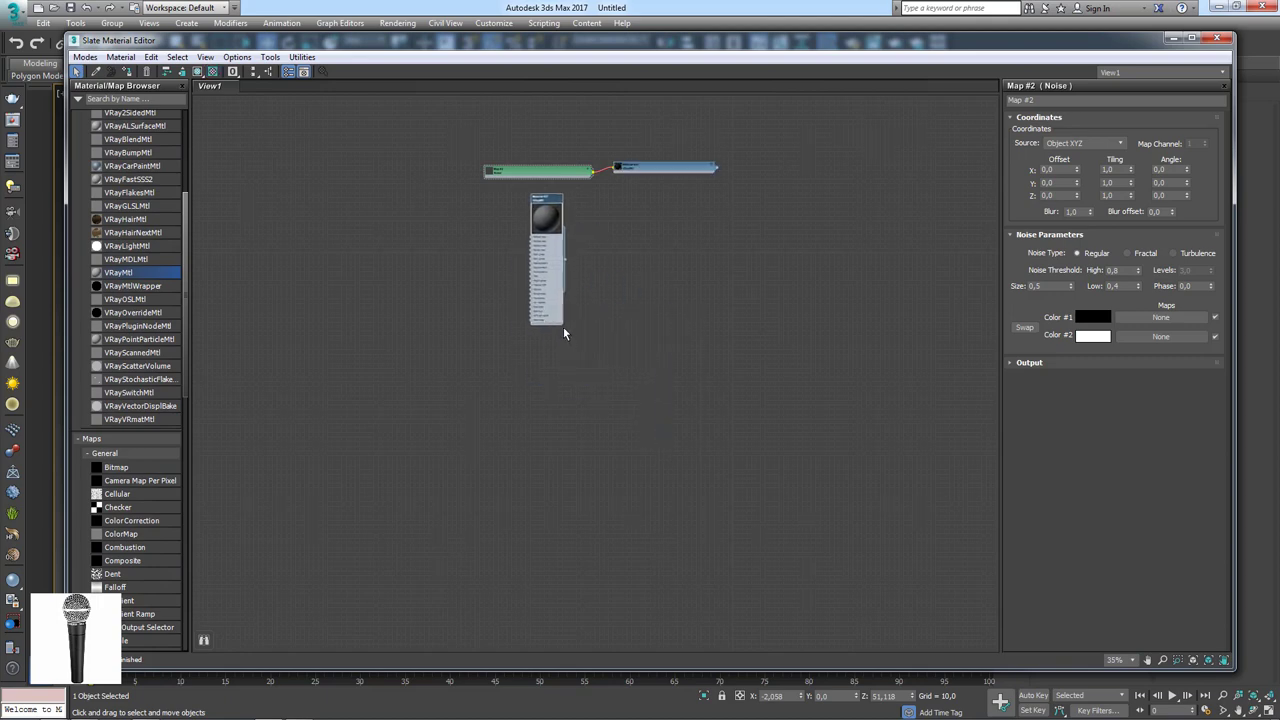
scroll(529, 237, up, 2)
scroll(535, 245, up, 3)
scroll(550, 262, up, 3)
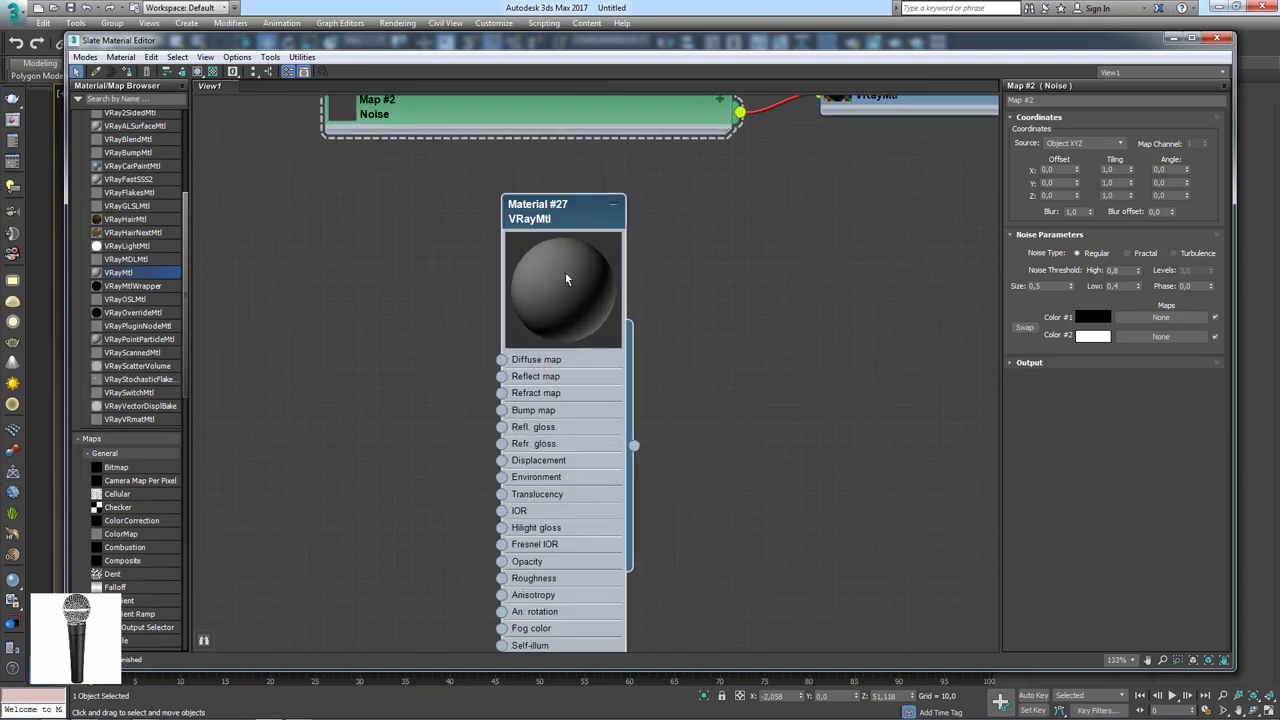
scroll(566, 280, up, 2)
scroll(566, 280, up, 1)
middle_drag(566, 280, 702, 277)
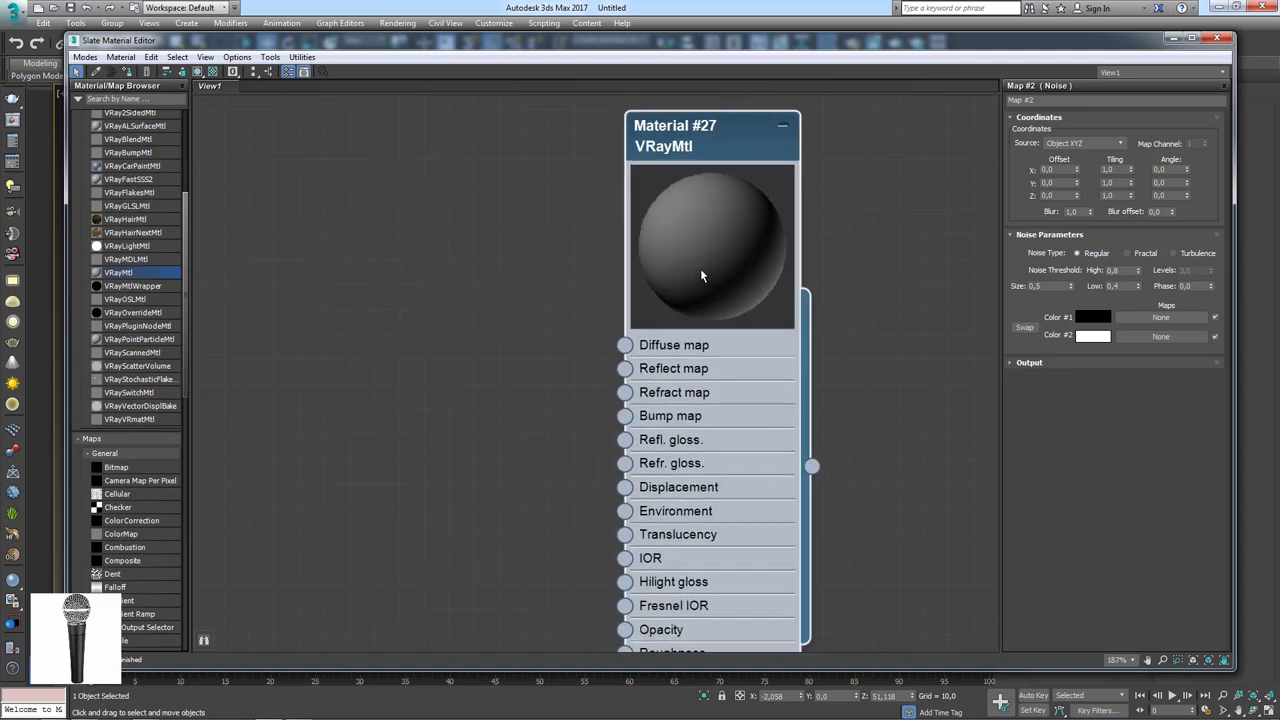
click(703, 160)
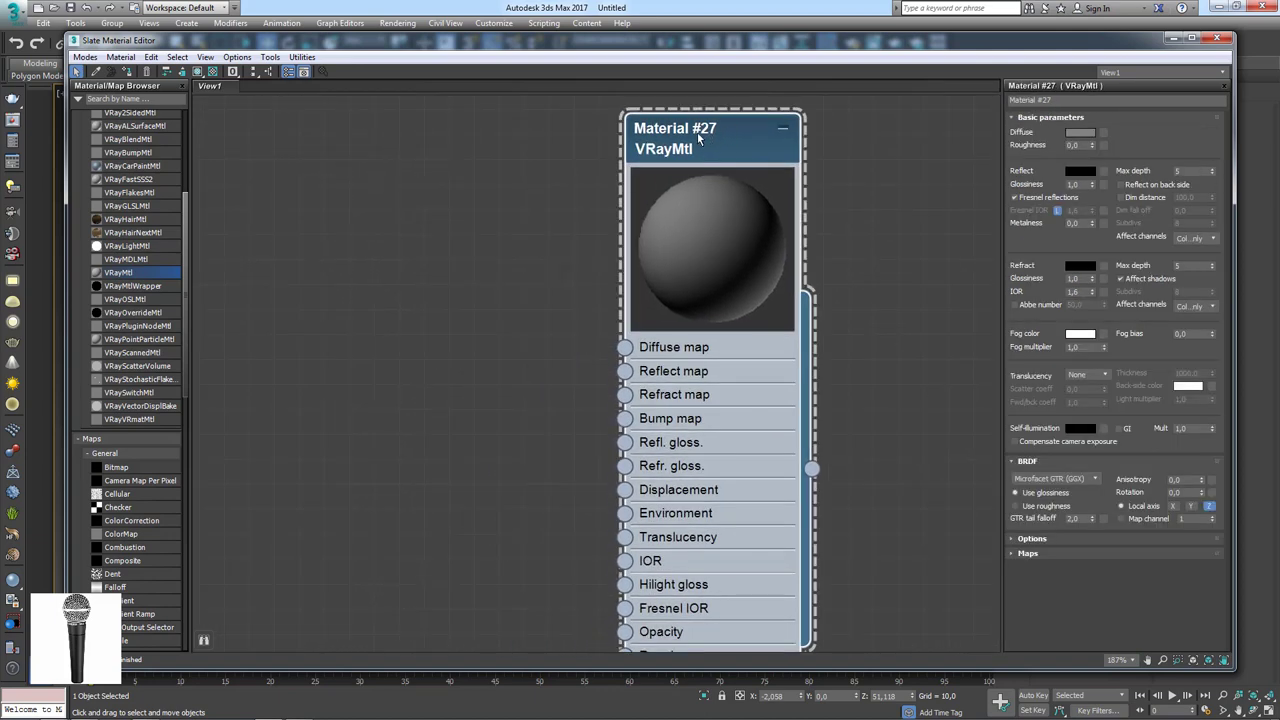
Darken Material #27's diffuse to grey 97 and show a checkered preview background.
click(1078, 133)
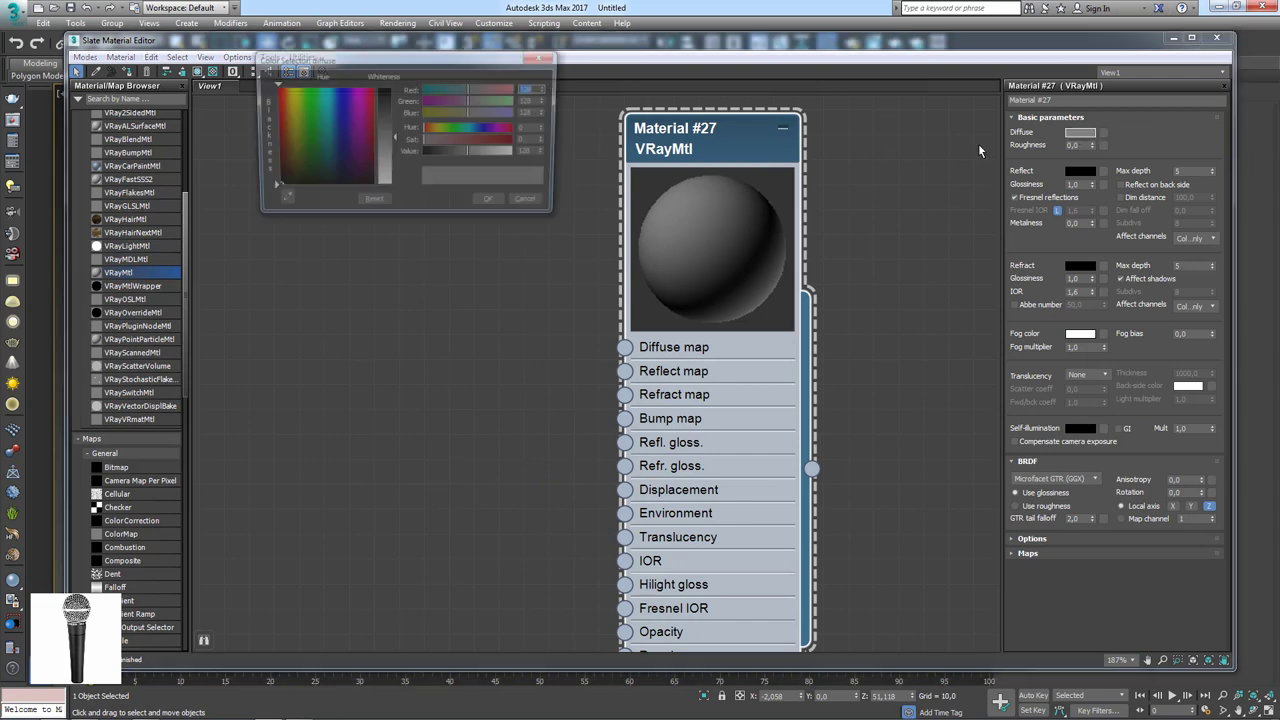
drag(468, 157, 451, 159)
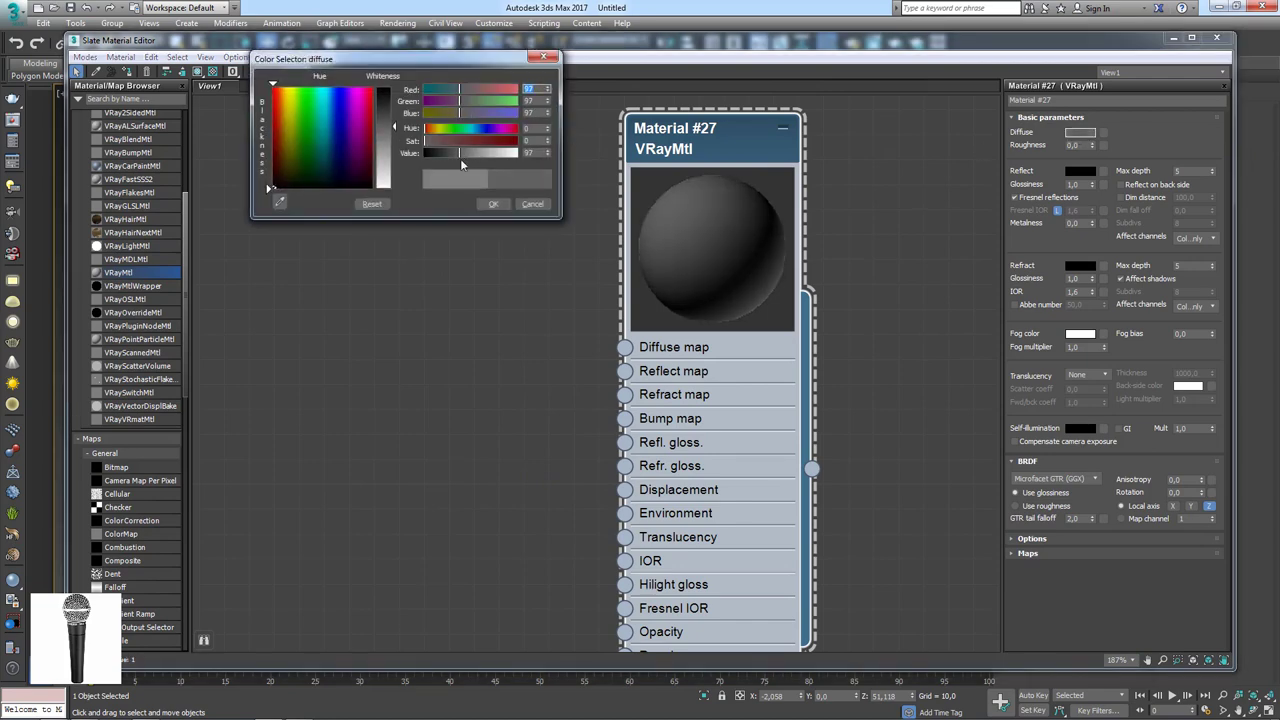
click(492, 203)
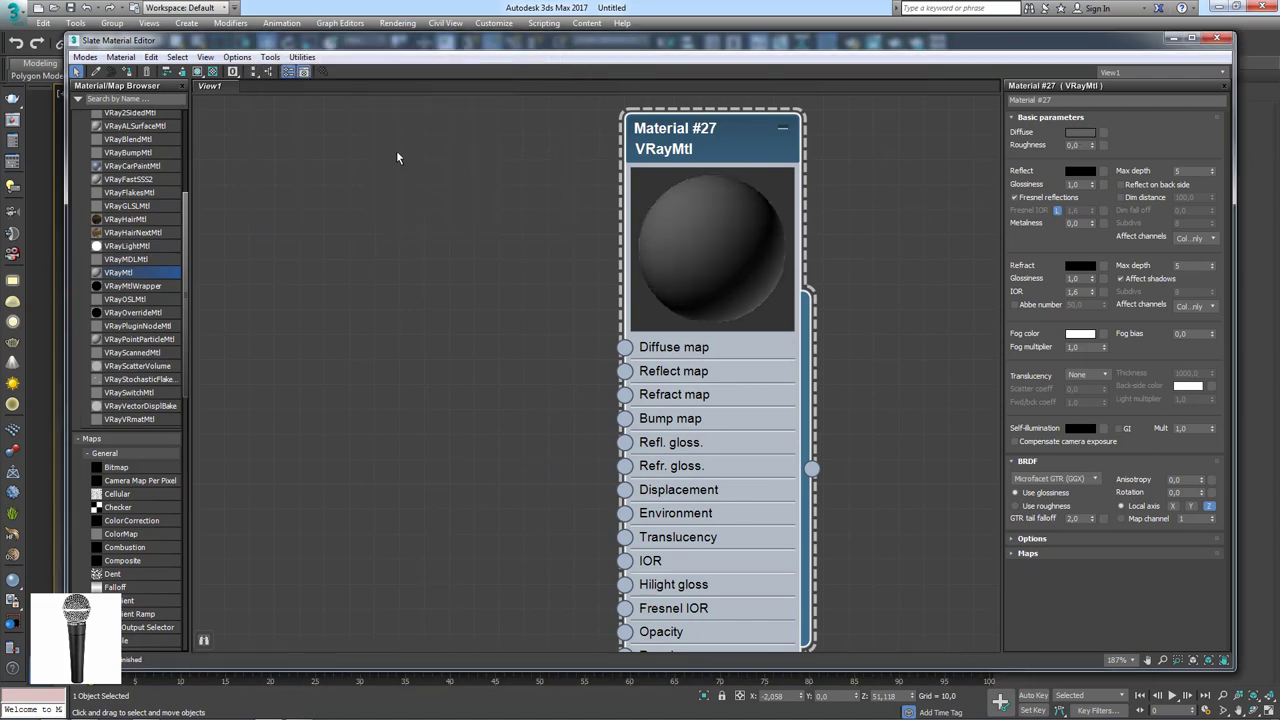
click(232, 72)
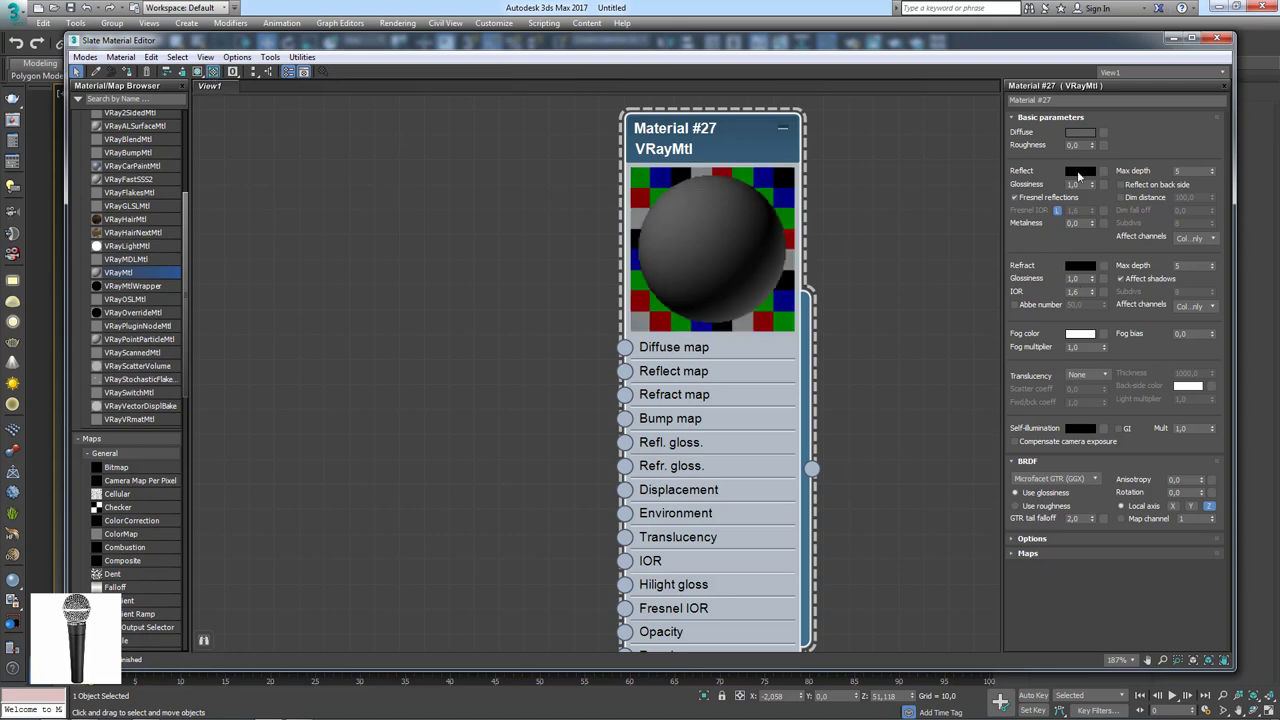
Set the reflection colour to light grey 214 and reflection glossiness to 0,8.
click(1080, 171)
drag(455, 154, 503, 155)
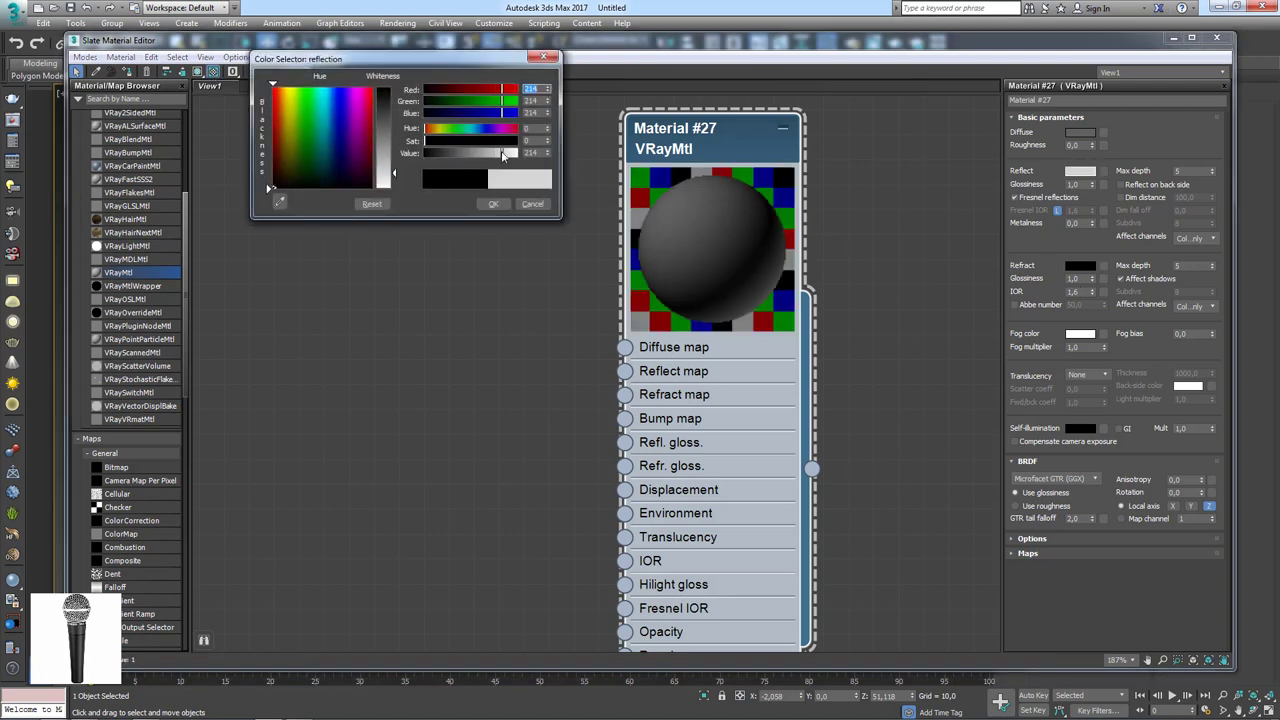
click(492, 203)
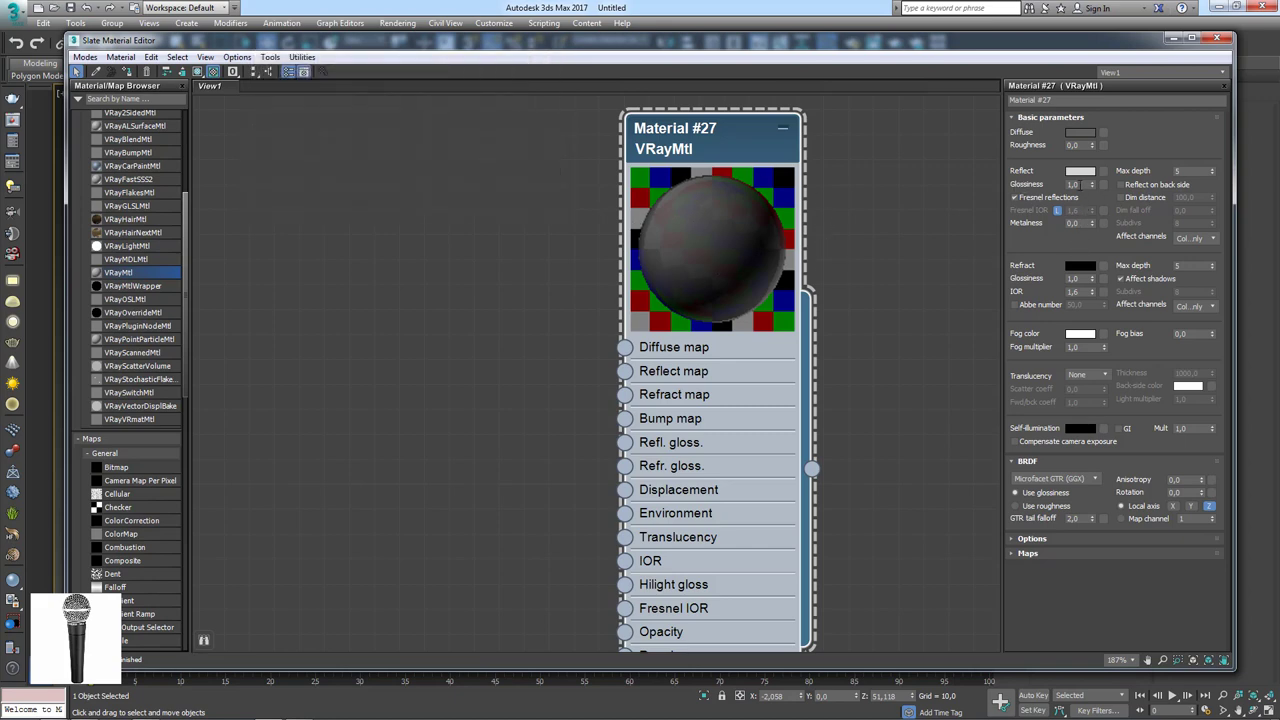
drag(1081, 185, 1057, 185)
text(0,8)
key(Return)
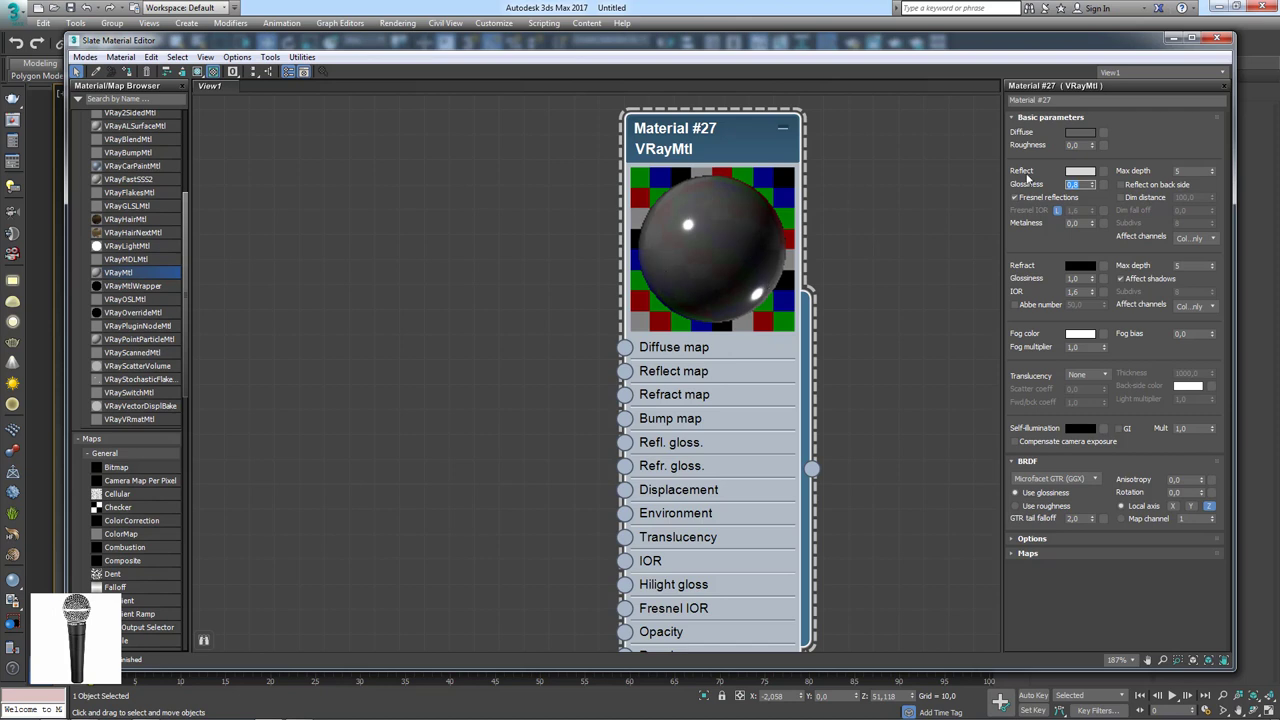
Lighten the diffuse colour to grey 172 and tint it toward cyan.
click(1081, 133)
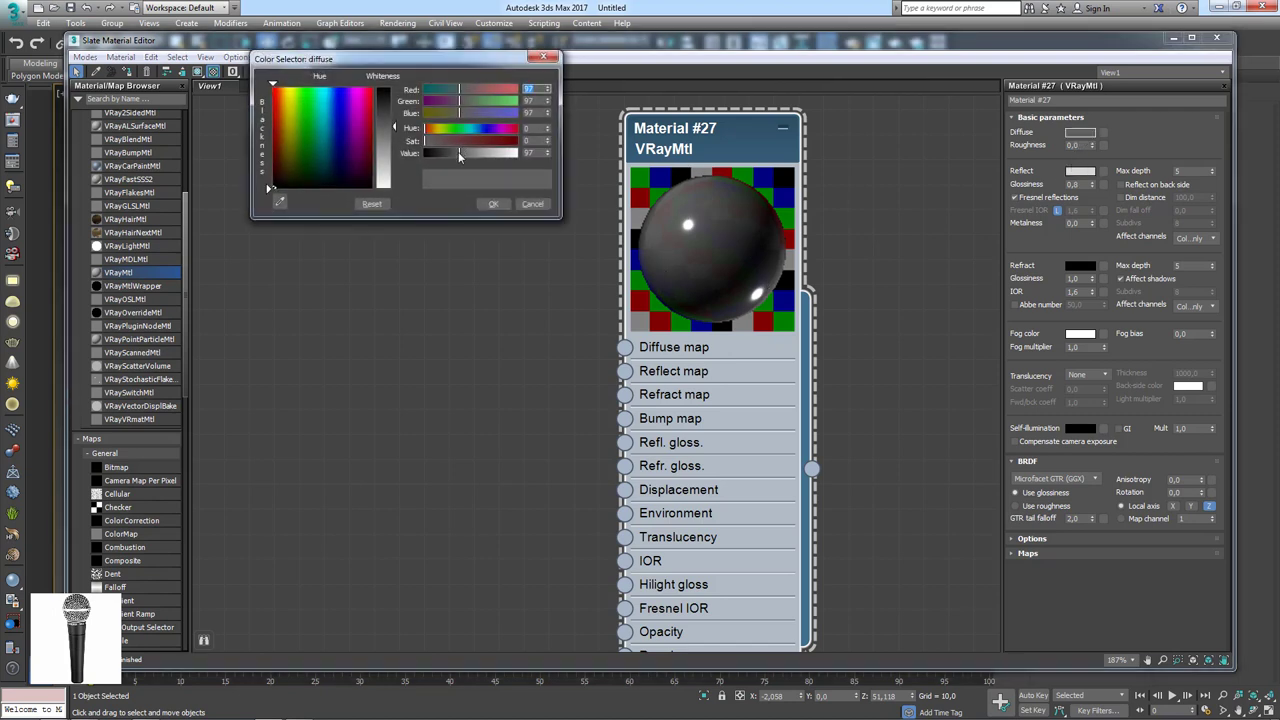
drag(459, 157, 487, 153)
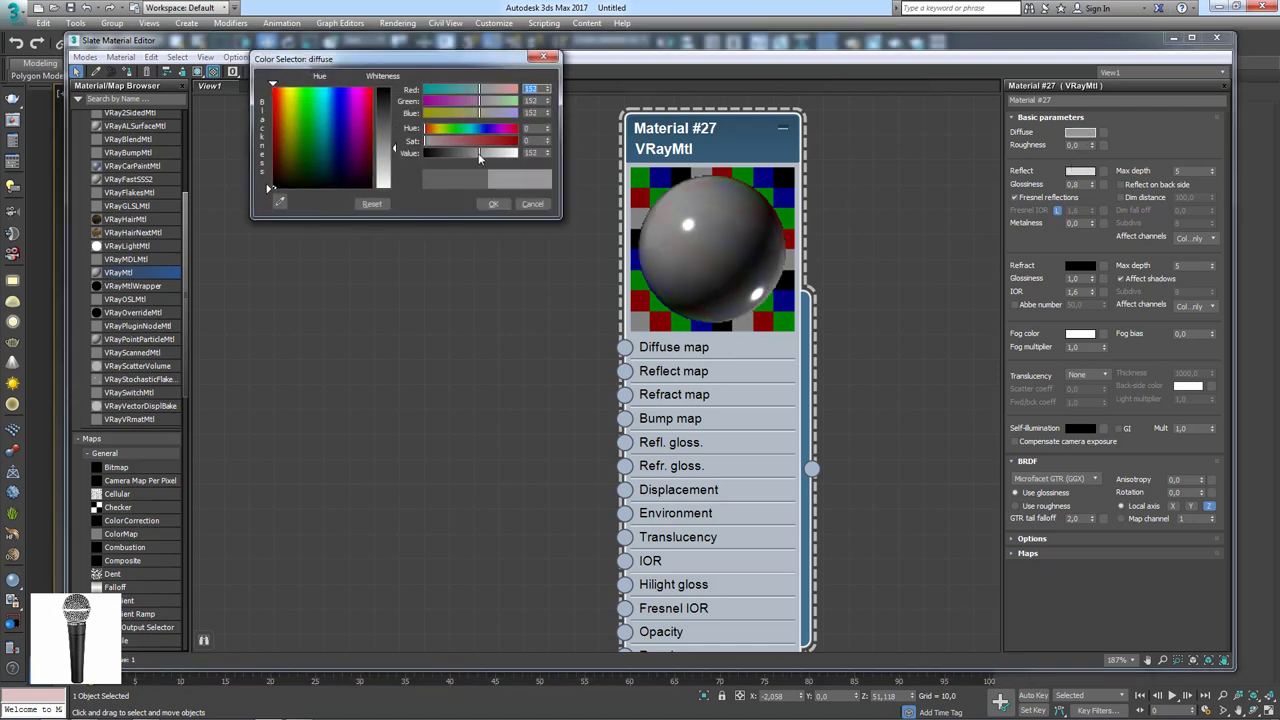
click(491, 205)
click(1079, 134)
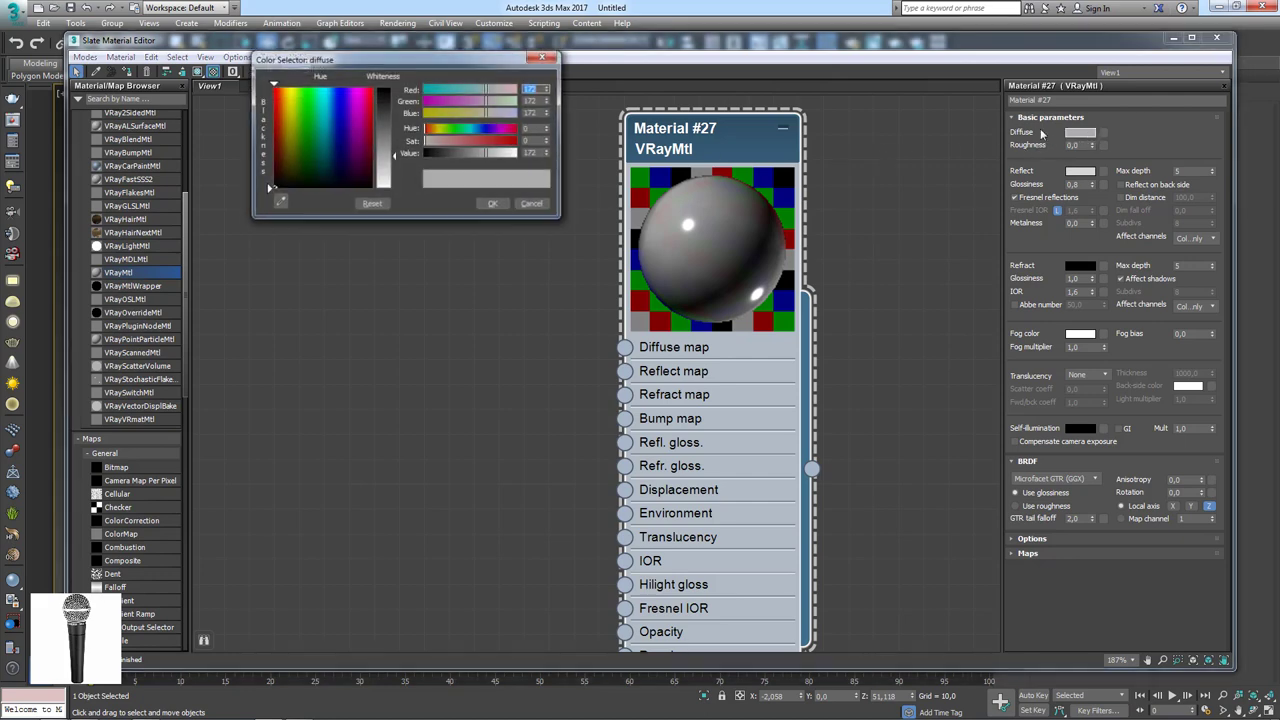
drag(428, 131, 470, 131)
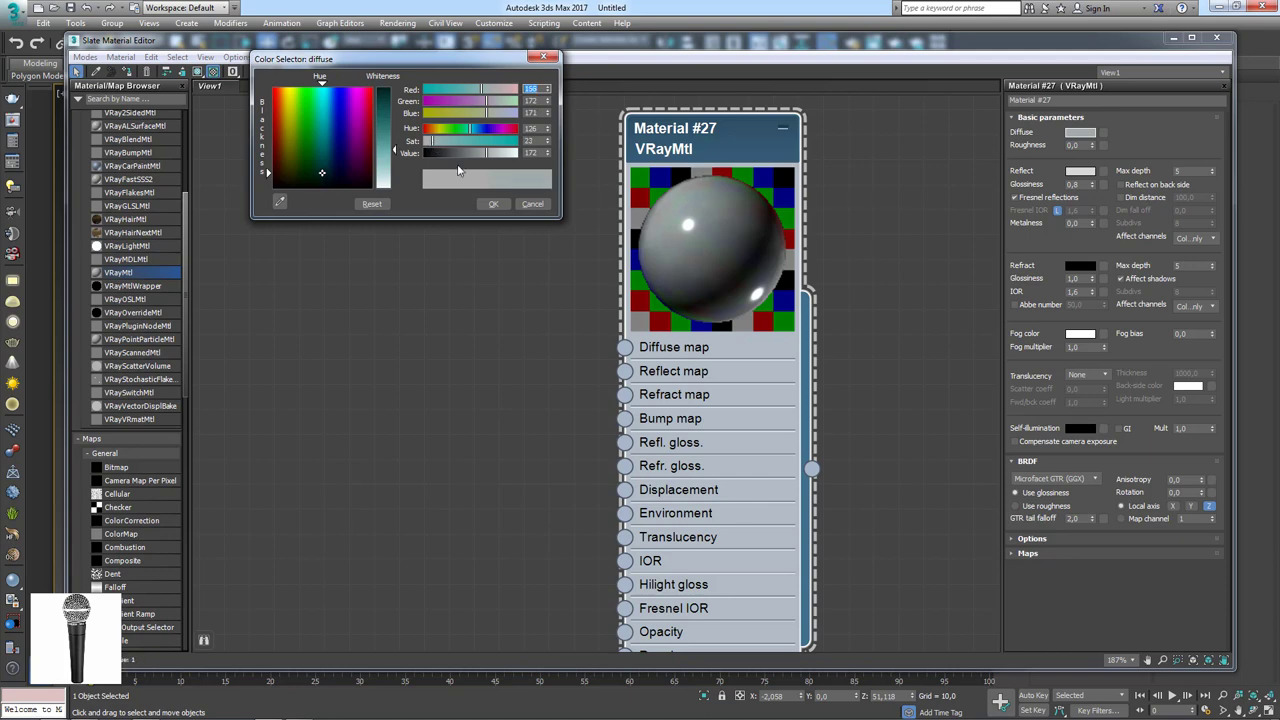
click(491, 204)
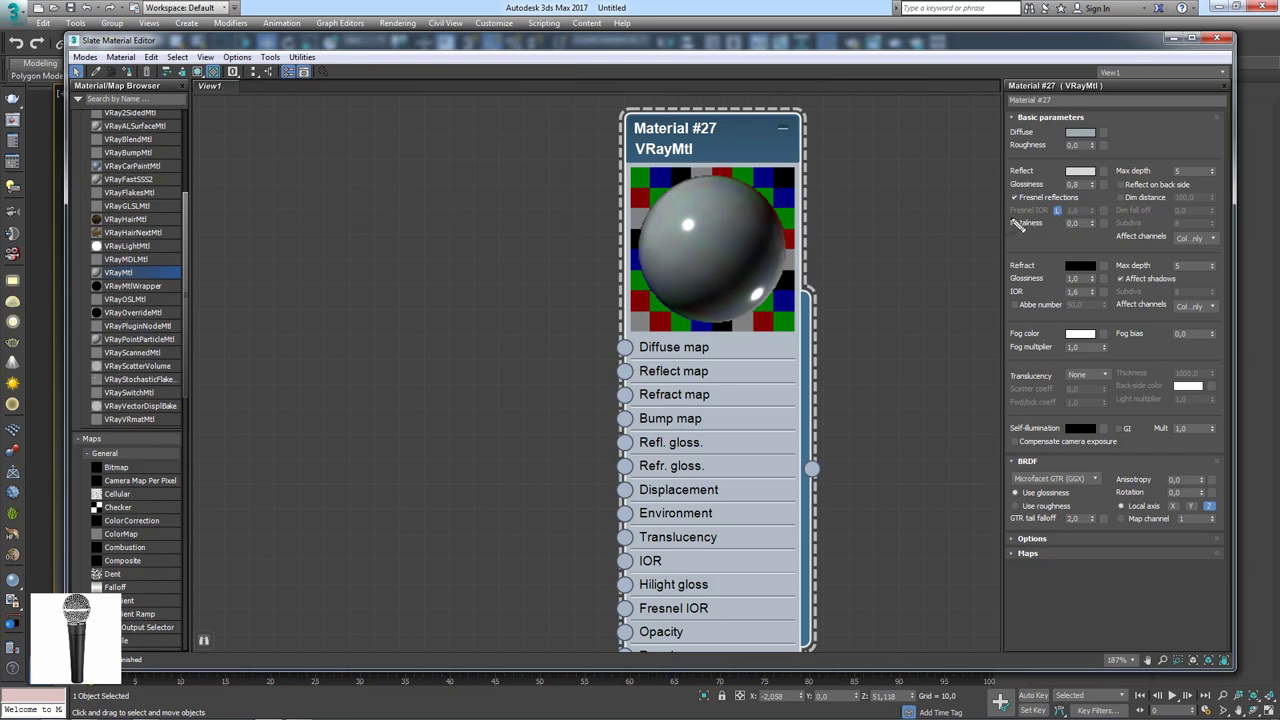
drag(1017, 224, 1010, 217)
Unlock Fresnel IOR from the refraction IOR and set it to 25.
click(1057, 211)
click(1093, 214)
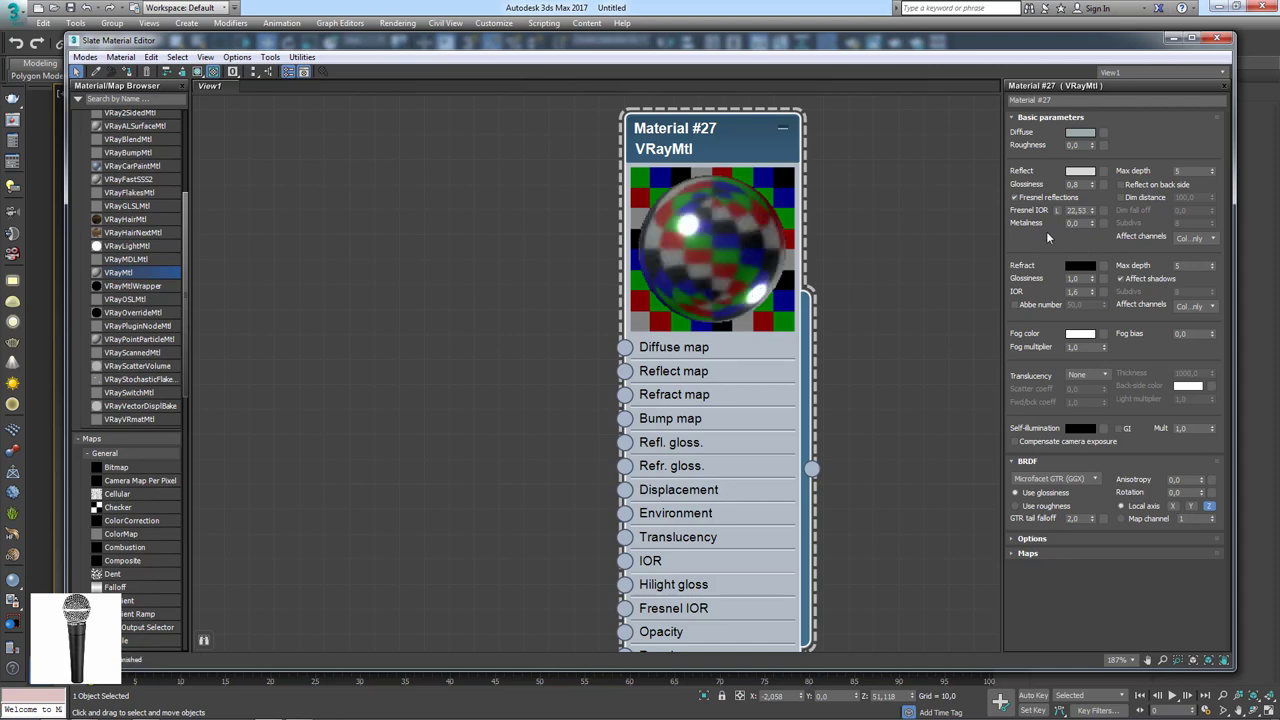
double_click(1080, 211)
text(25)
key(Return)
Lower the reflection glossiness to 0,5 for blurrier reflections.
drag(1093, 189, 1094, 191)
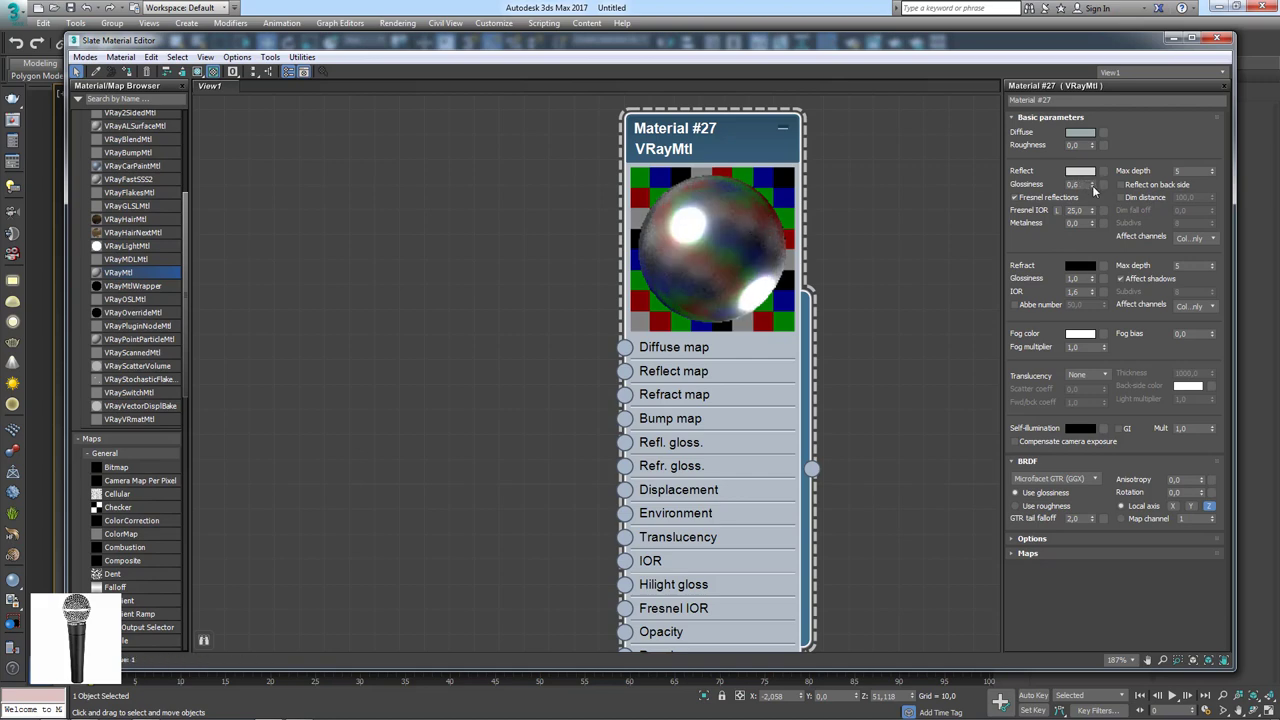
drag(1094, 190, 1094, 192)
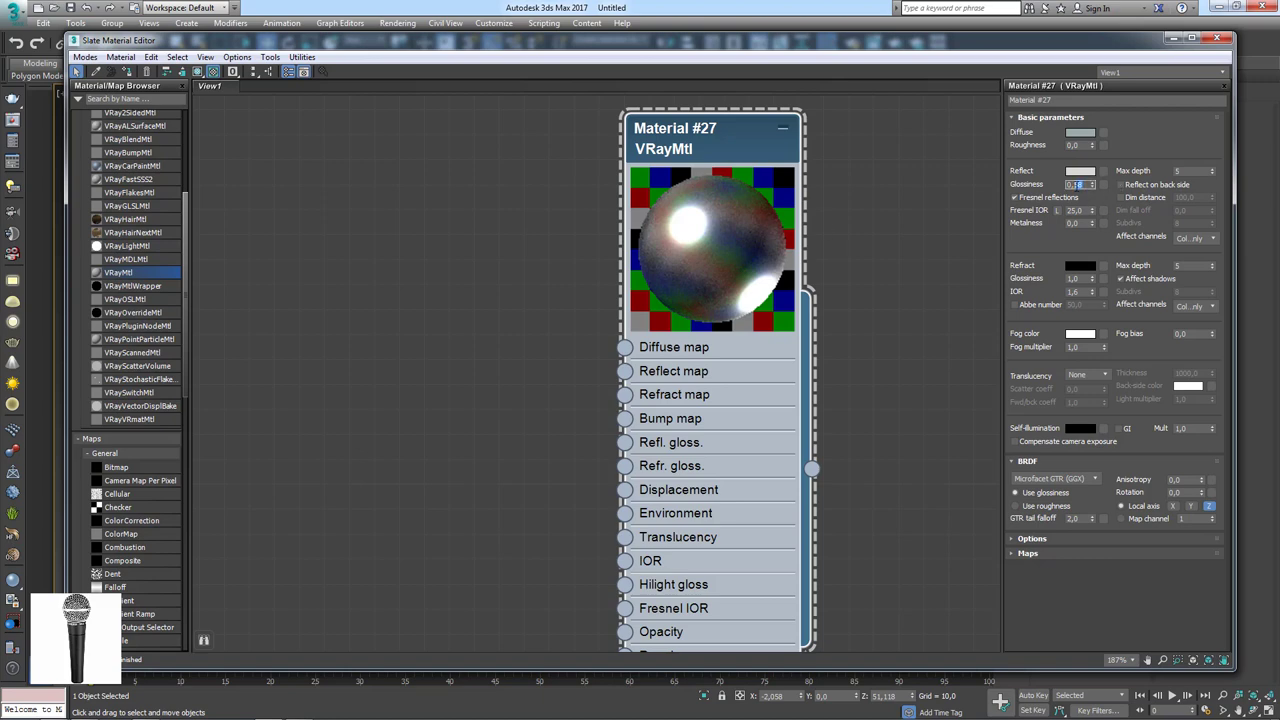
drag(1094, 190, 1094, 192)
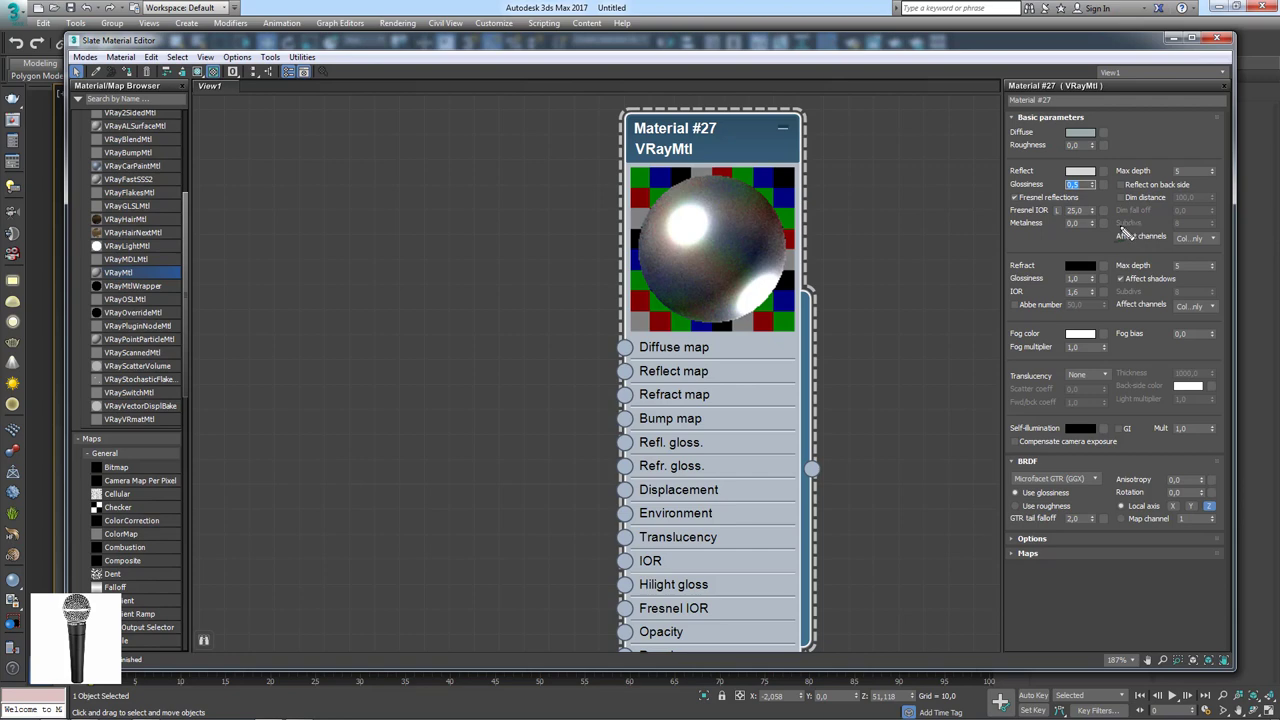
mouse_move(1120, 232)
mouse_down()
mouse_move(1229, 229)
mouse_move(1222, 219)
mouse_up()
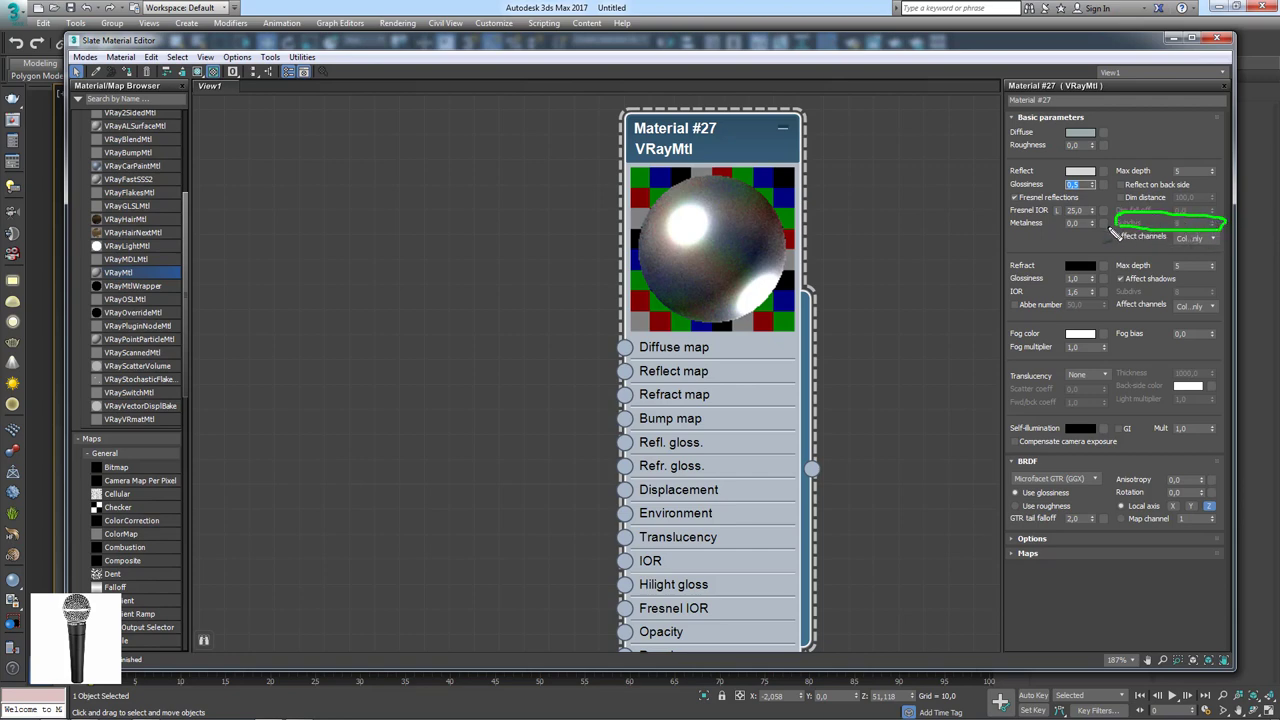
key(Escape)
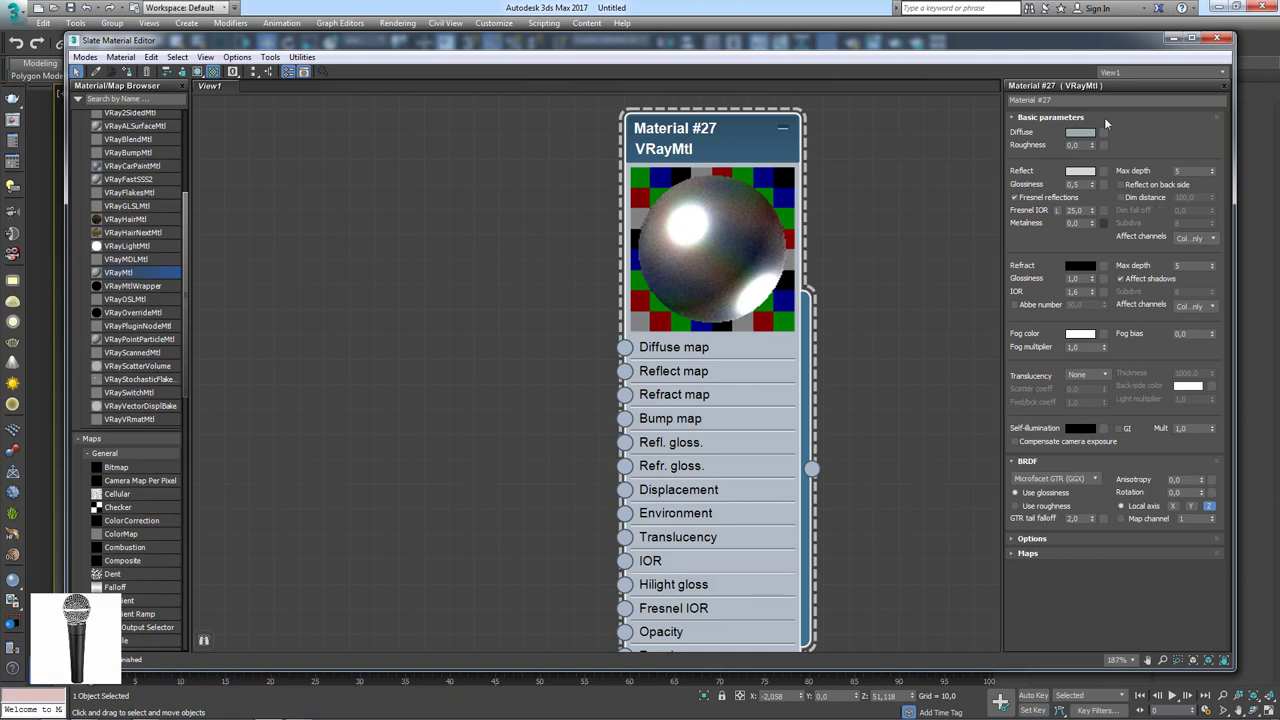
Open the V-Ray Render Setup and move the material editor out of its way.
drag(1094, 40, 923, 74)
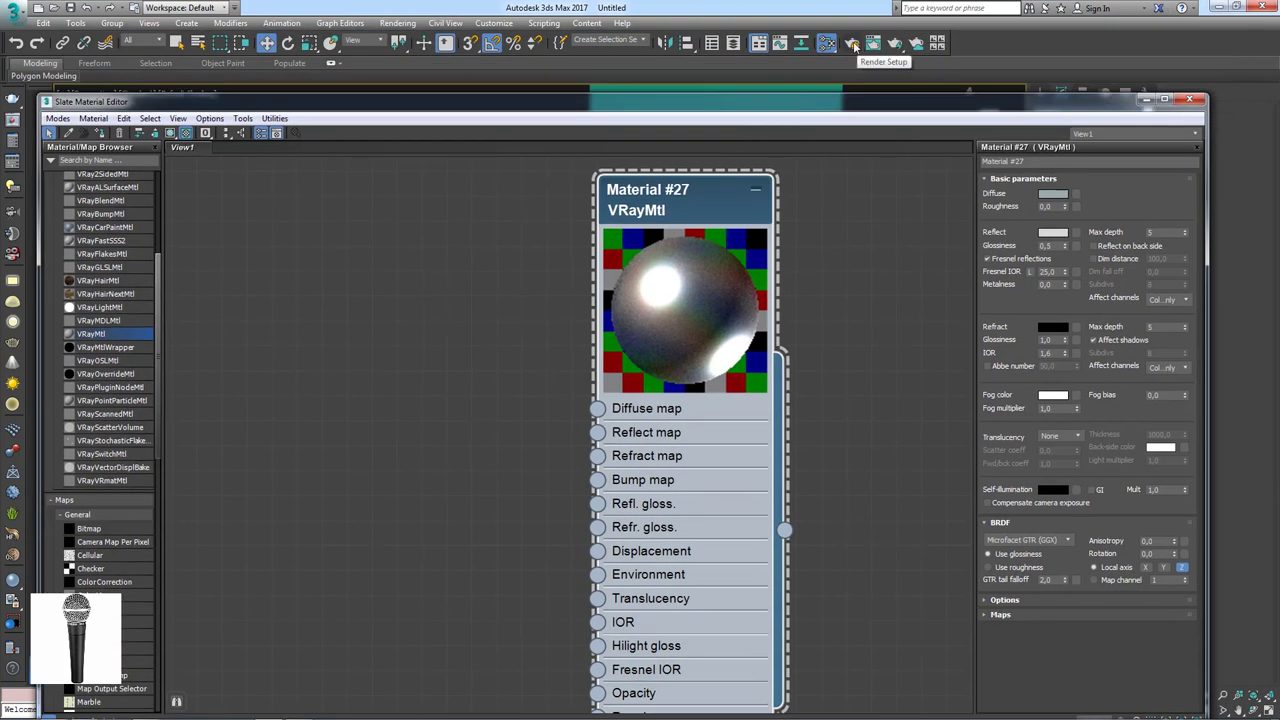
click(855, 45)
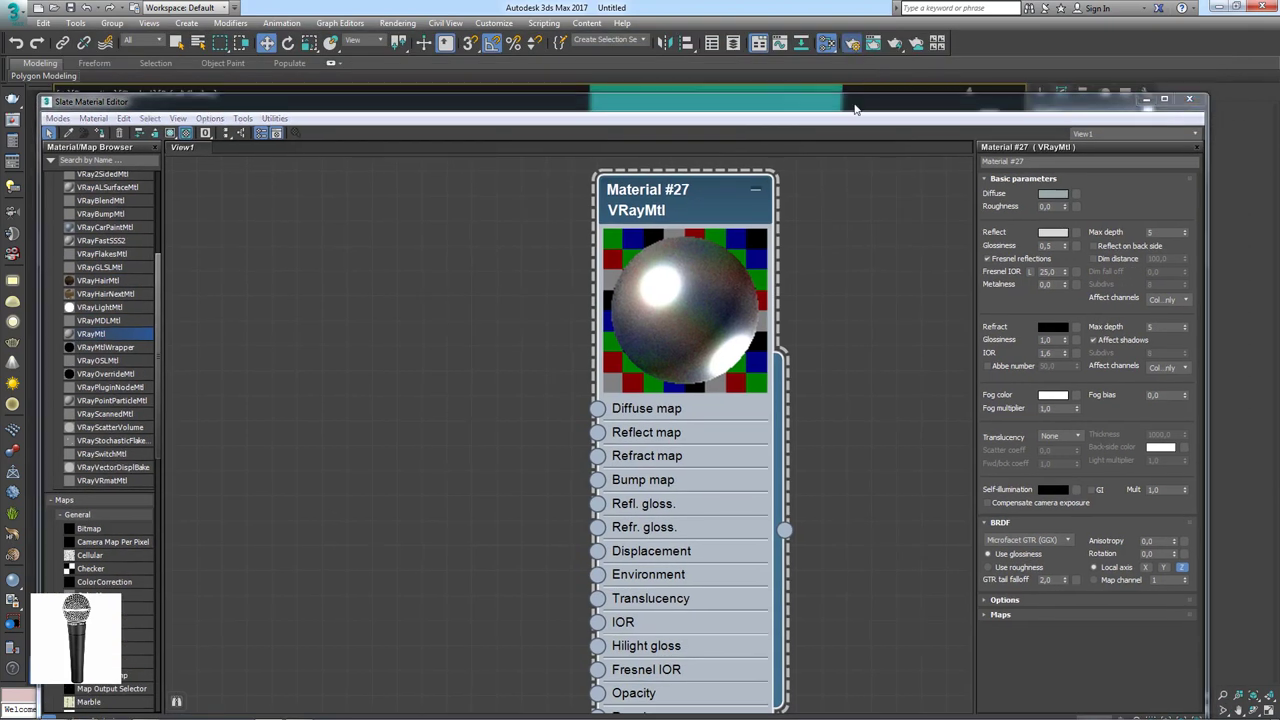
drag(853, 113, 843, 97)
drag(668, 93, 648, 208)
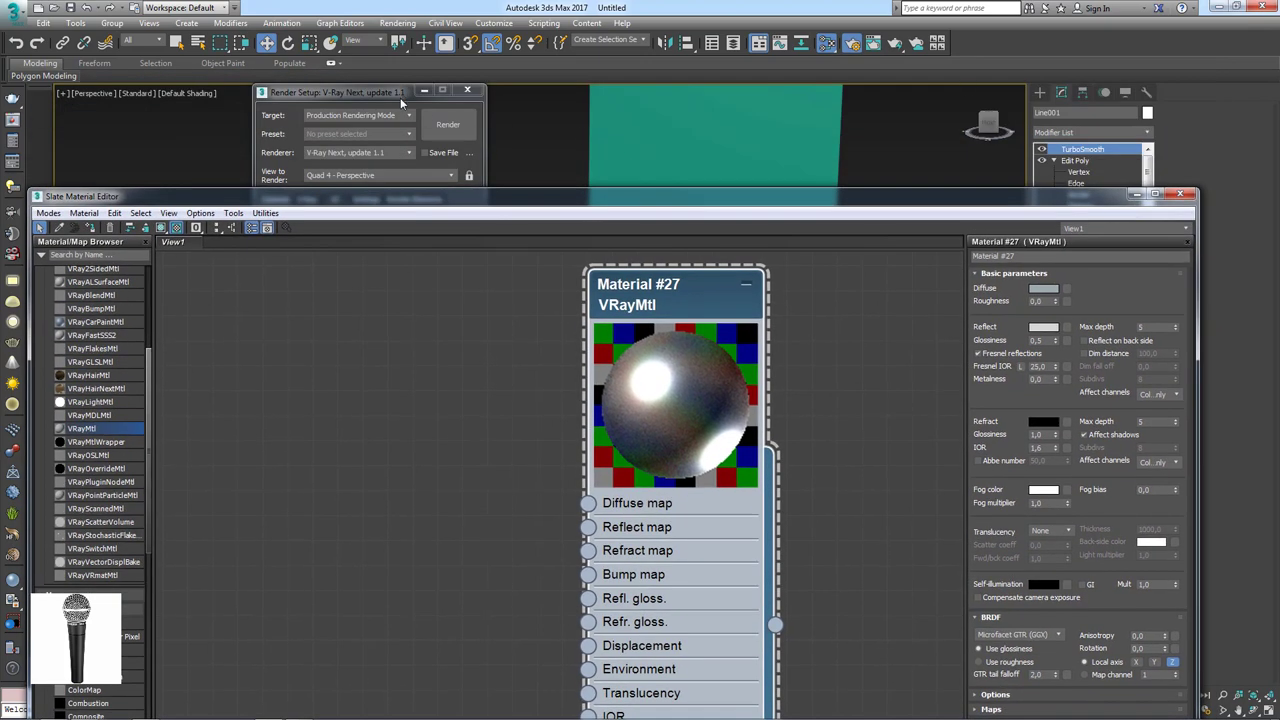
click(515, 281)
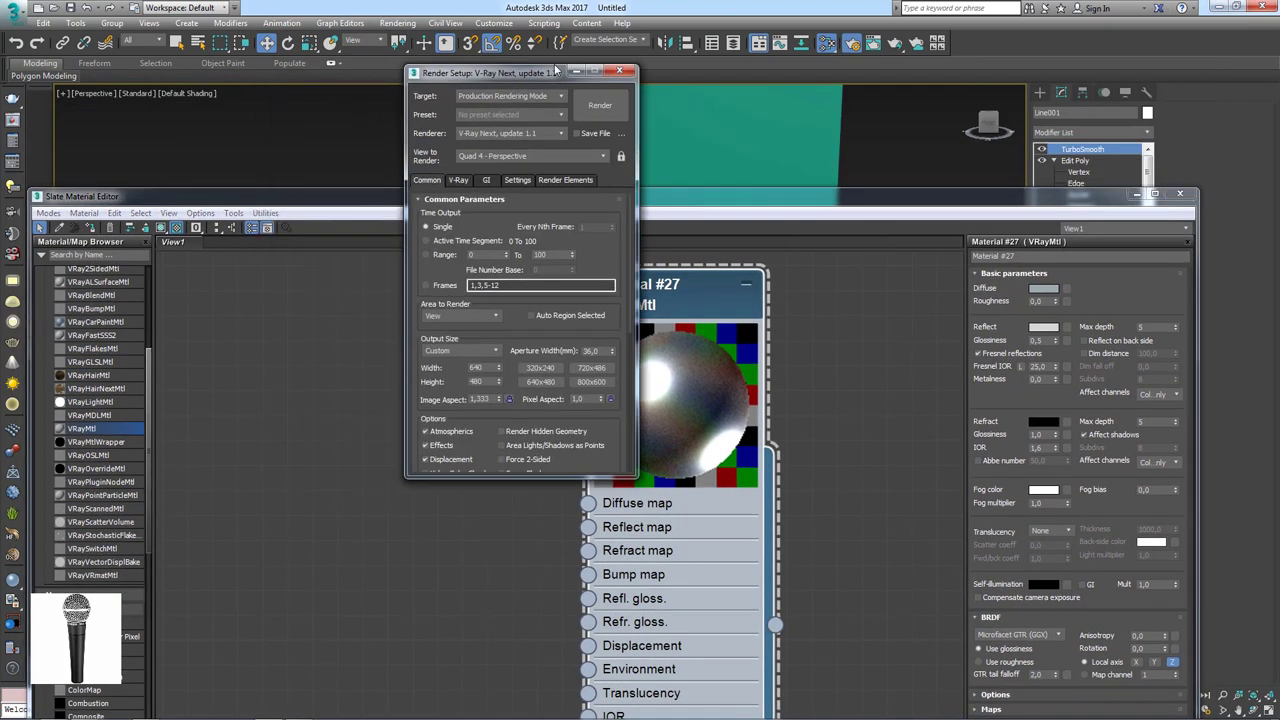
On the V-Ray tab, enable Use local subdivs under Global DMC and close Render Setup.
click(472, 176)
click(436, 255)
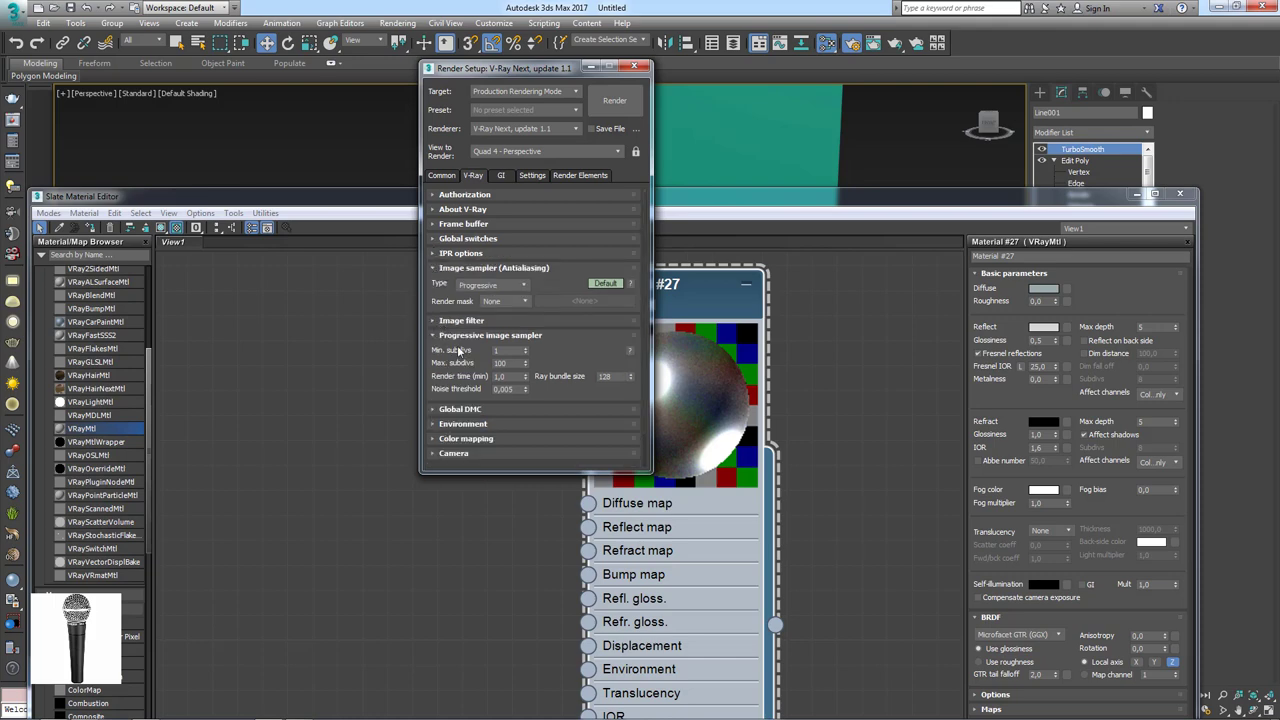
click(444, 410)
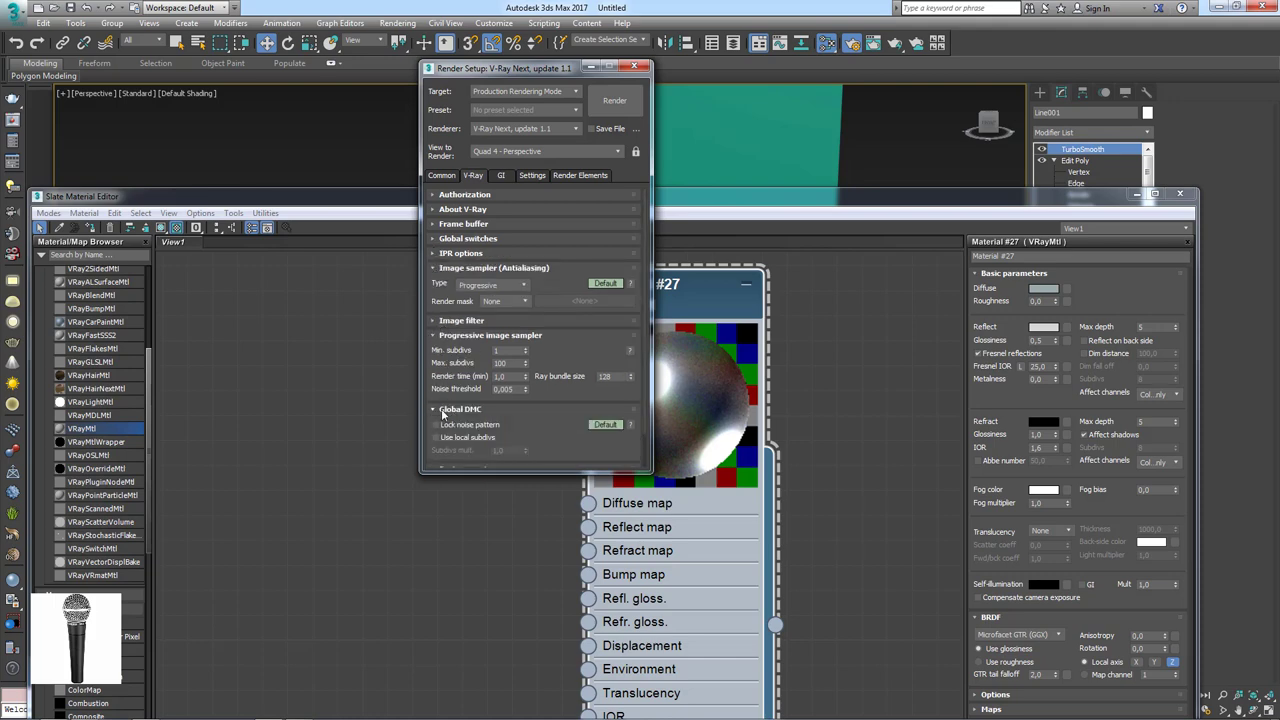
scroll(604, 345, down, 1)
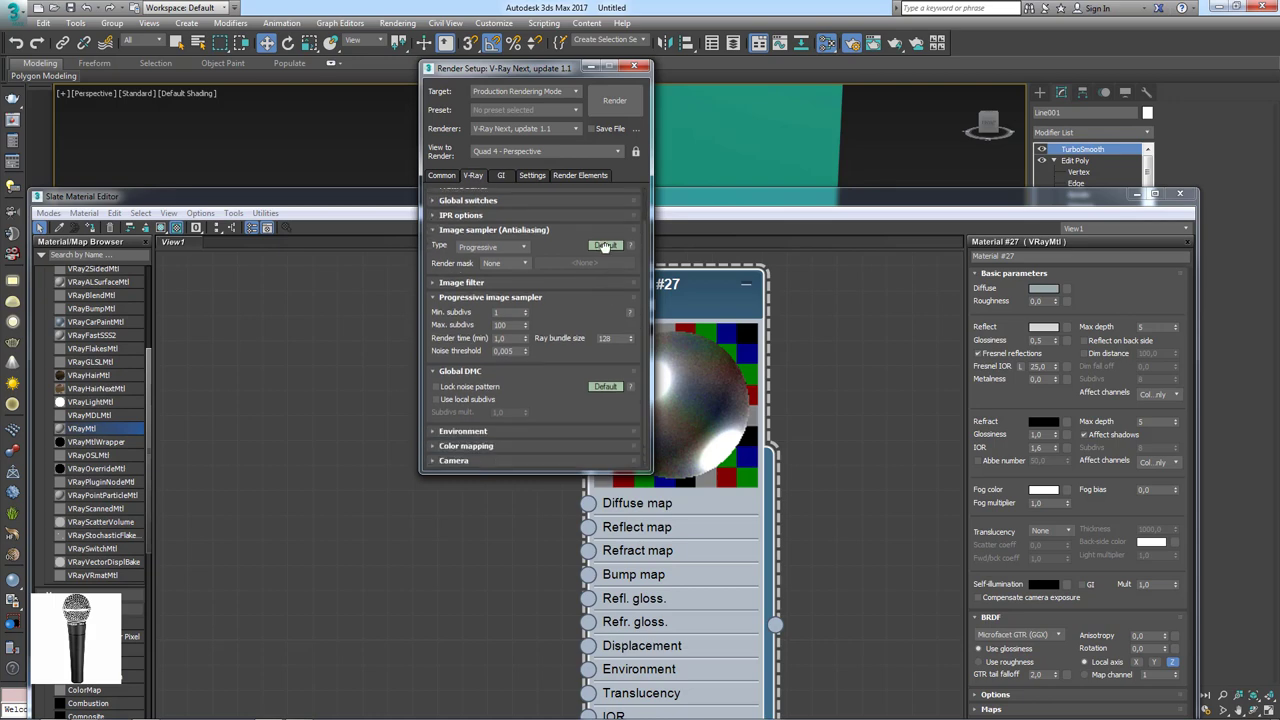
click(436, 403)
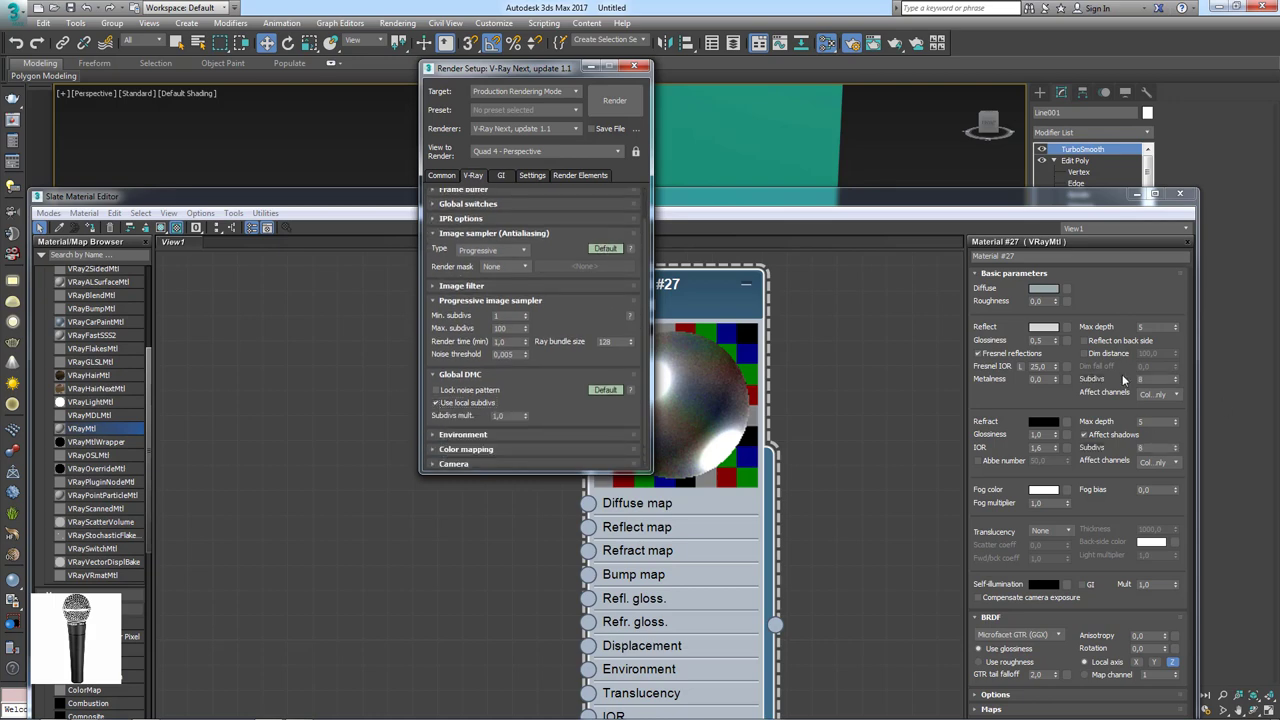
click(634, 67)
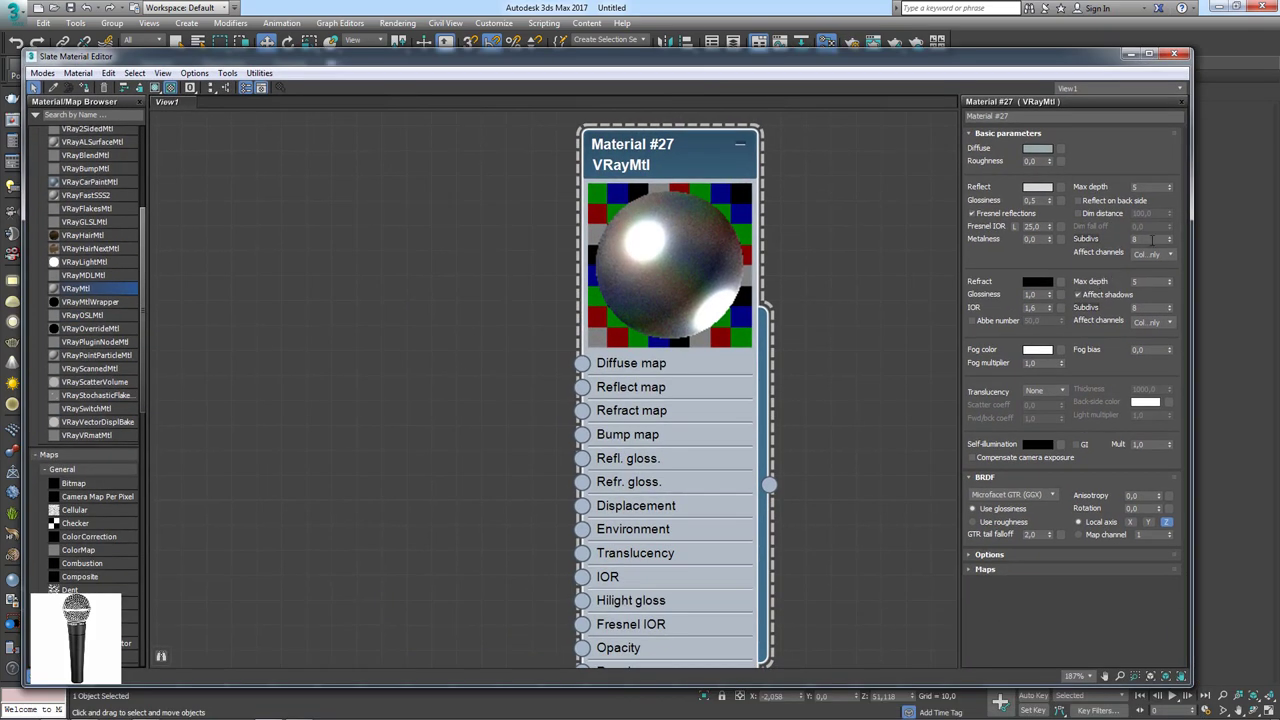
Set Material #27's reflection subdivs to 32, keeping the GGX BRDF.
double_click(1153, 240)
text(32)
scroll(750, 260, down, 3)
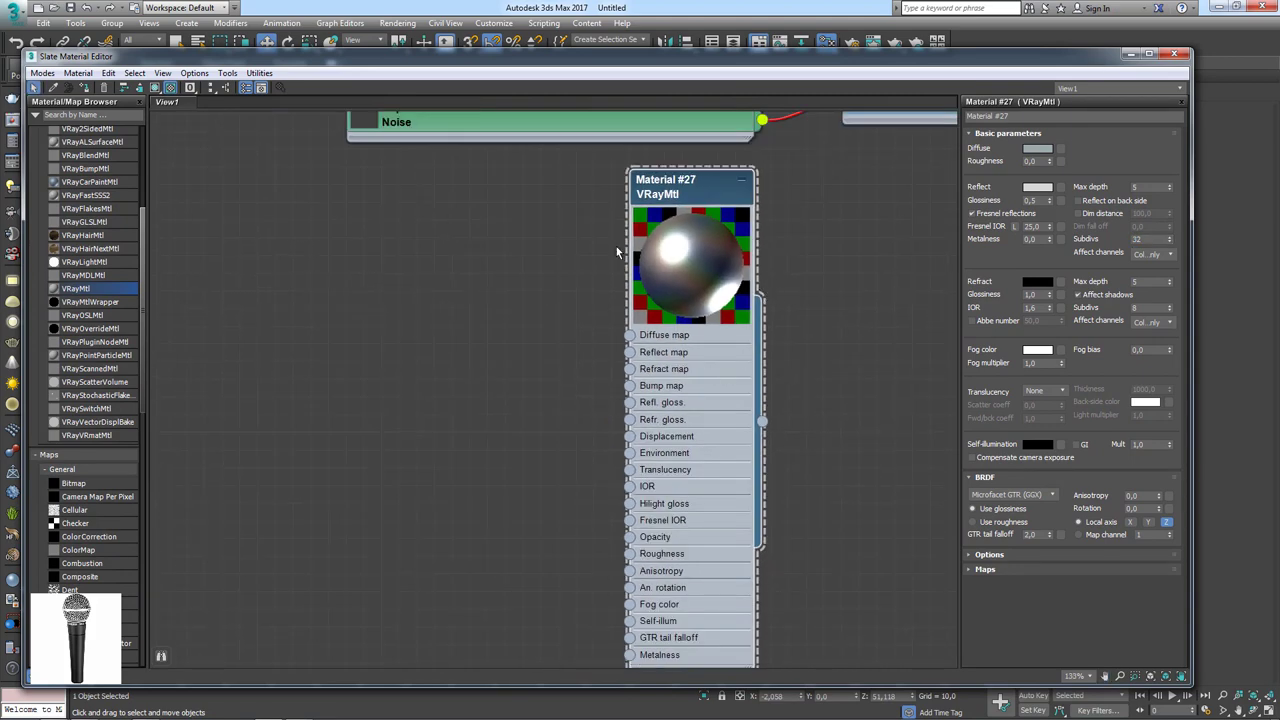
drag(715, 191, 574, 174)
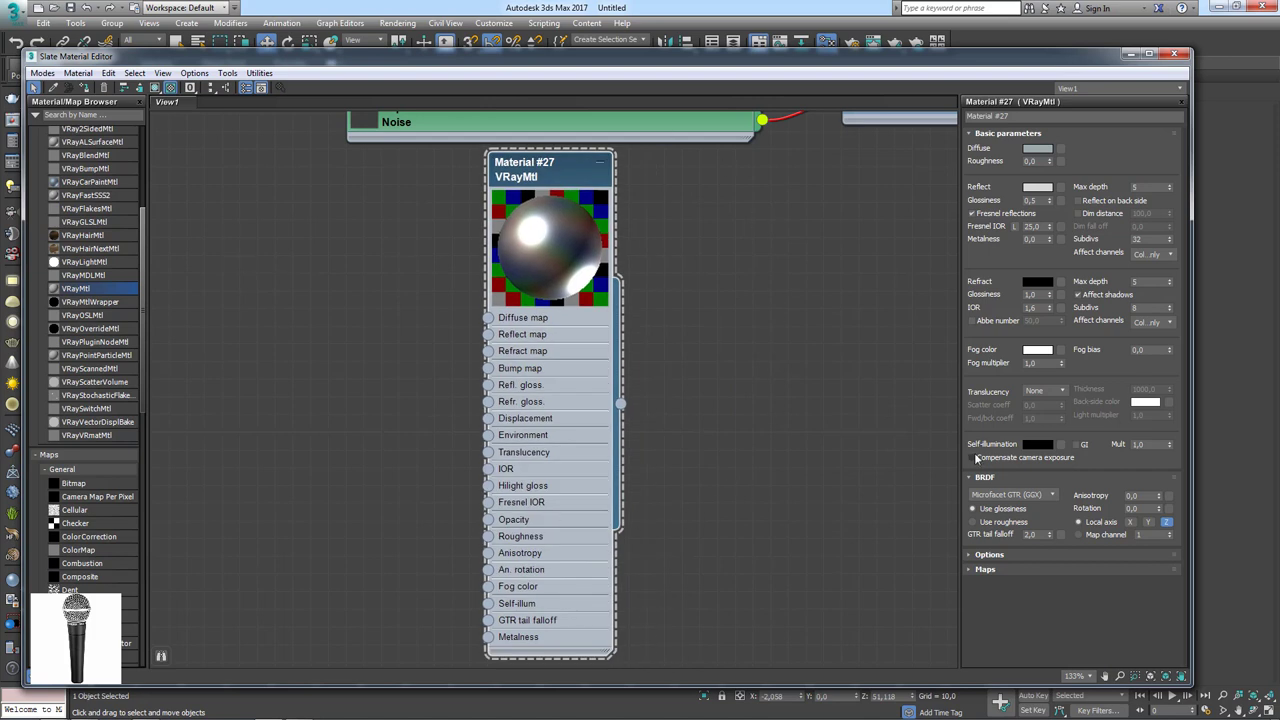
click(1038, 497)
click(1047, 502)
Collapse the Material #27 node to a compact header and rearrange the nodes.
scroll(590, 198, down, 2)
scroll(640, 230, down, 3)
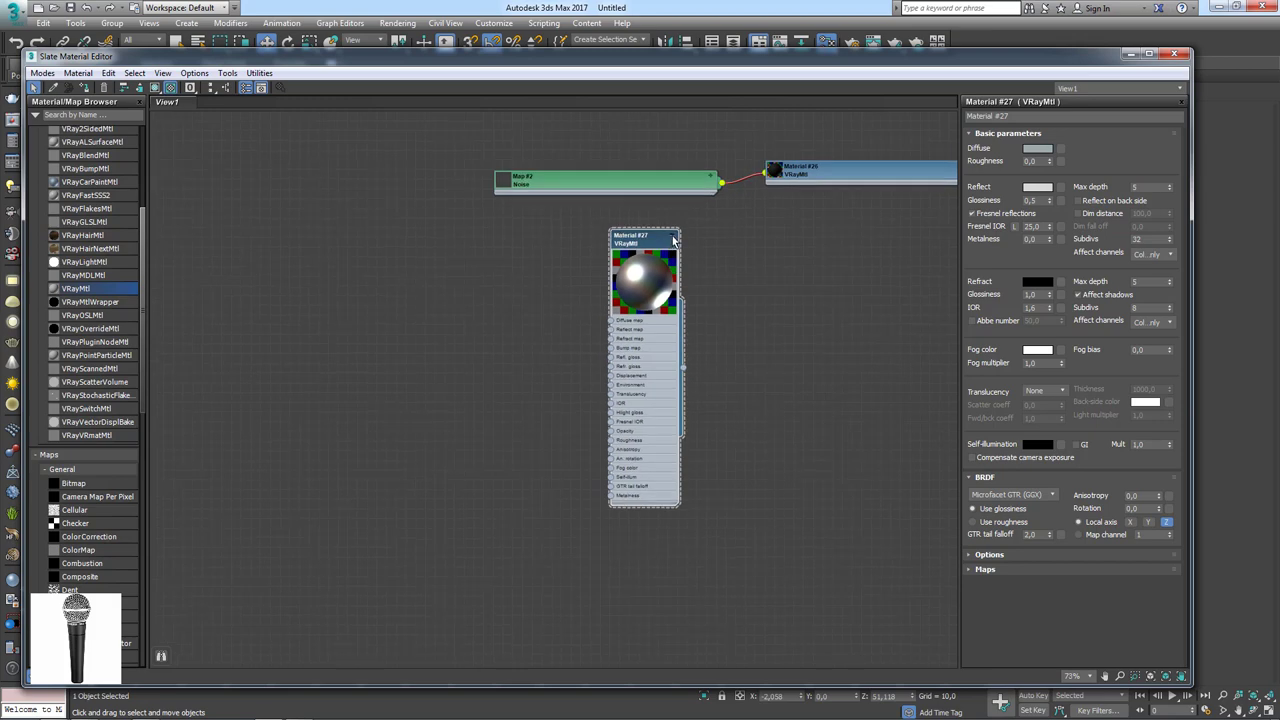
click(674, 236)
double_click(646, 276)
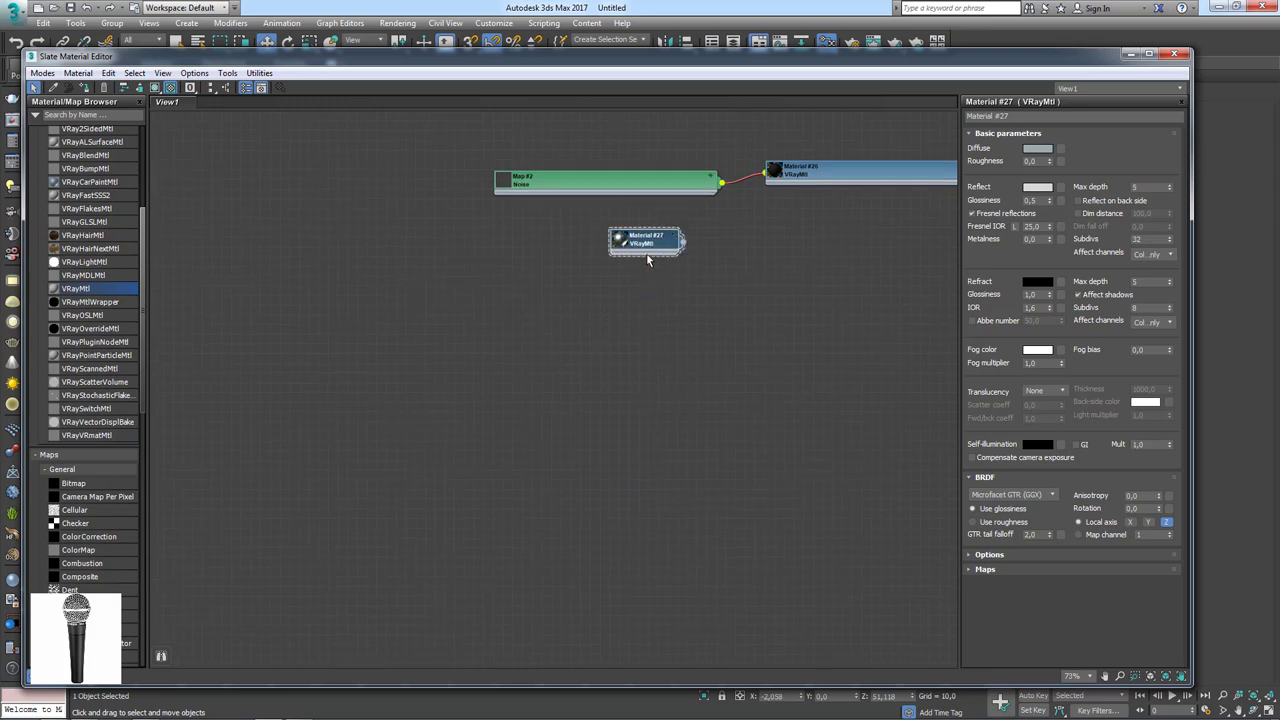
drag(640, 240, 702, 262)
middle_drag(697, 261, 683, 309)
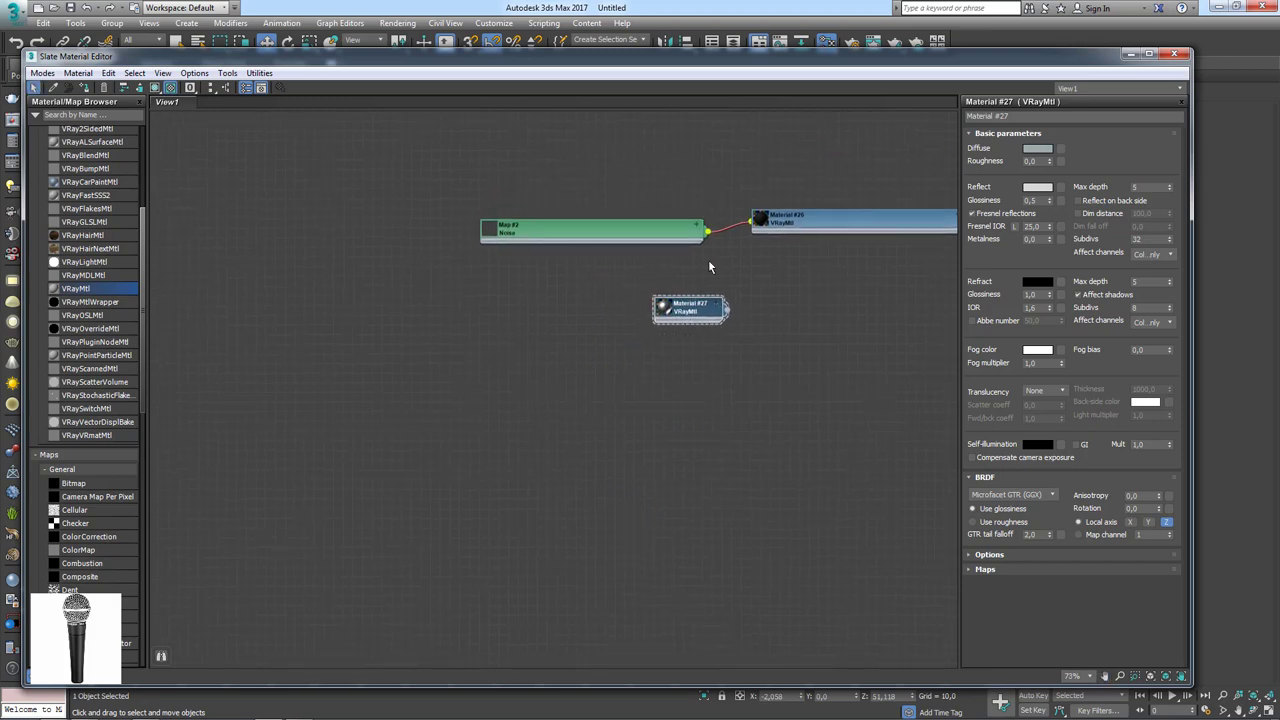
Show the Noise map's parameters, then Material #26's parameters.
click(682, 231)
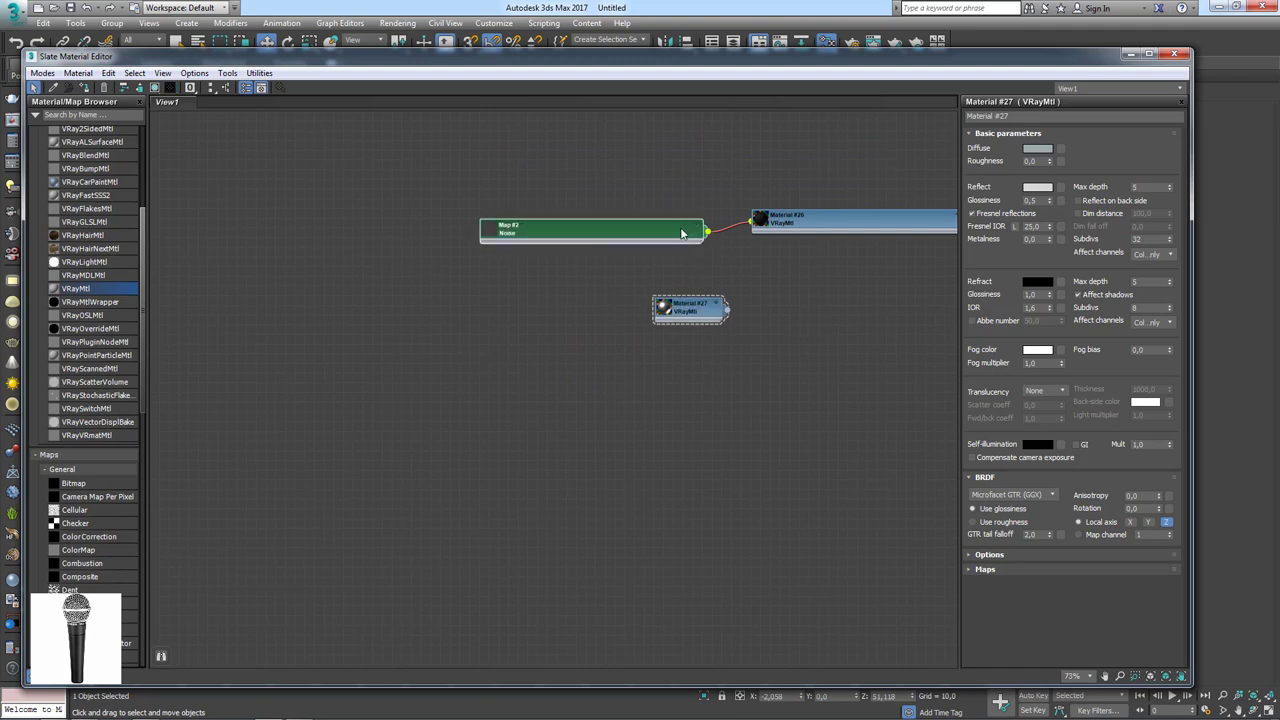
double_click(607, 234)
double_click(865, 219)
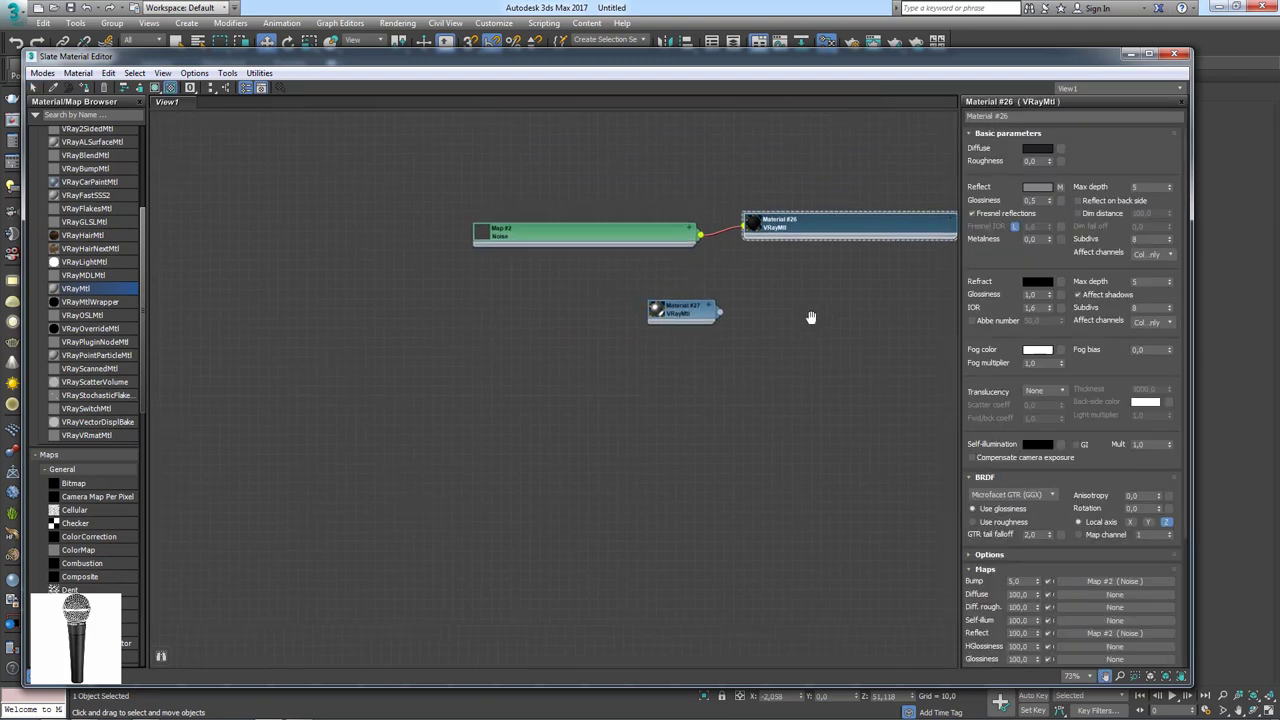
middle_drag(814, 317, 640, 322)
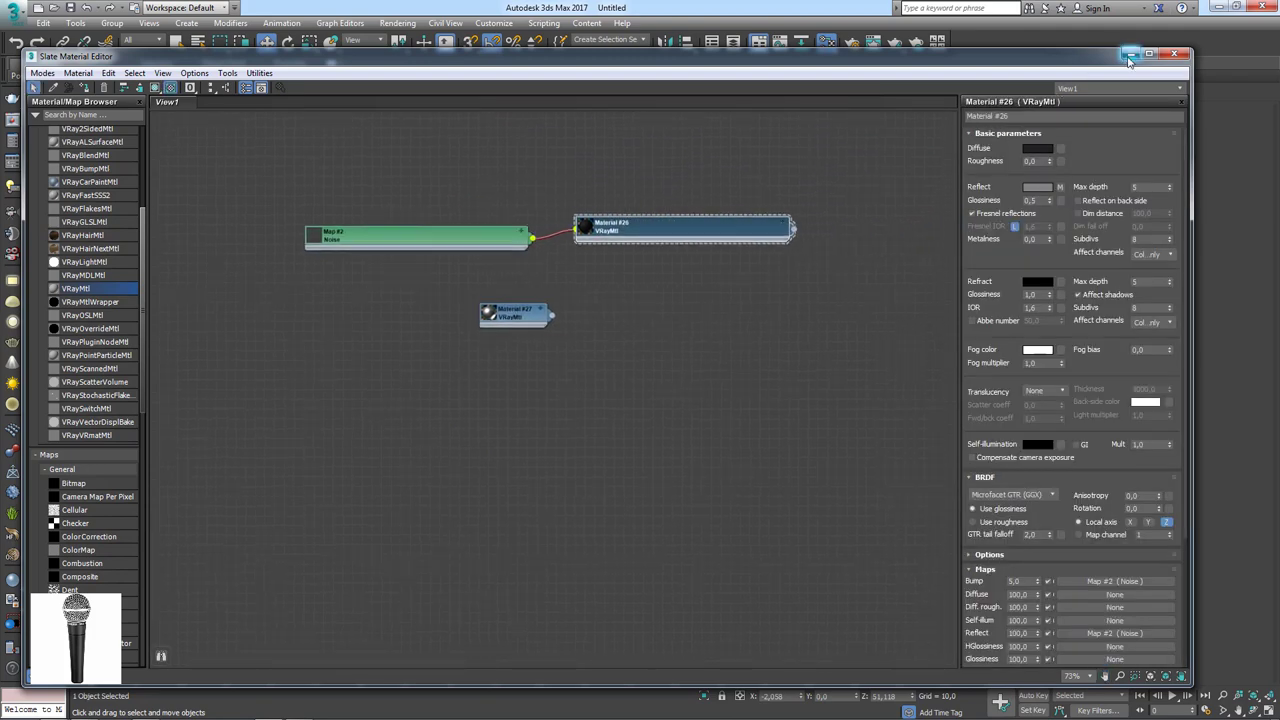
Shrink the Slate Material Editor beside the viewport with its parameter panel hidden.
drag(1128, 60, 940, 87)
scroll(645, 277, down, 3)
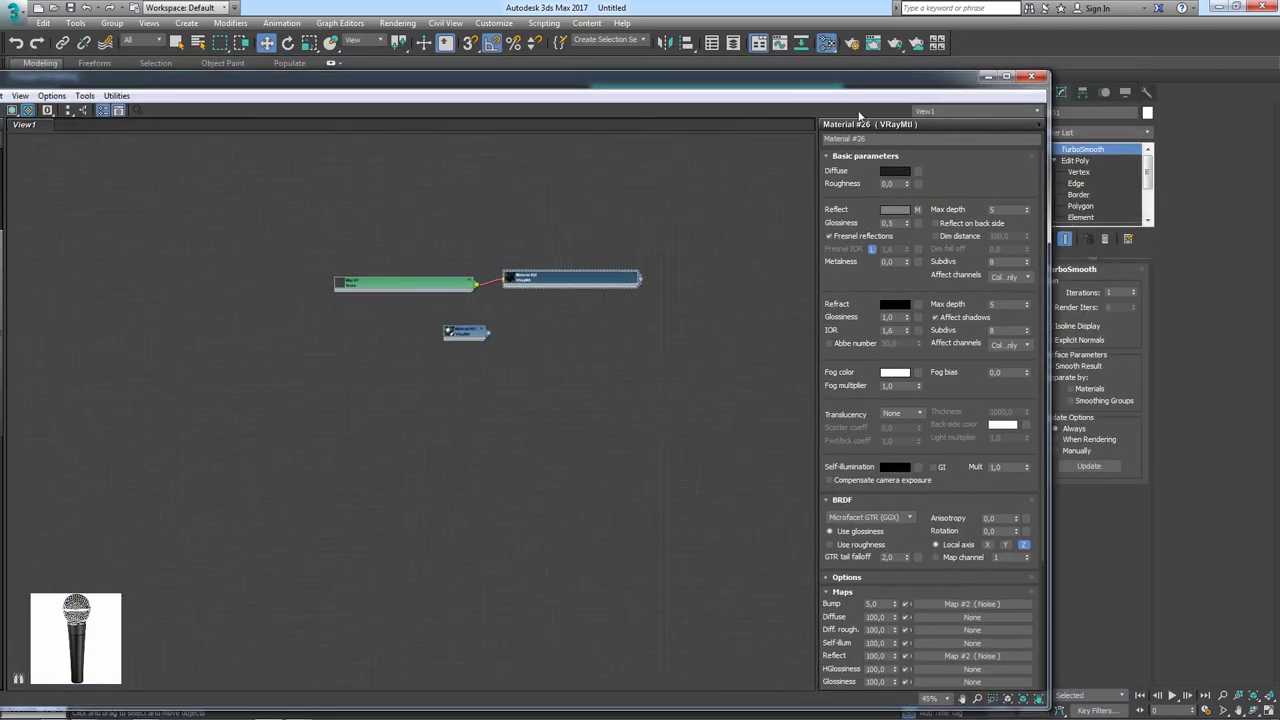
drag(1048, 124, 786, 128)
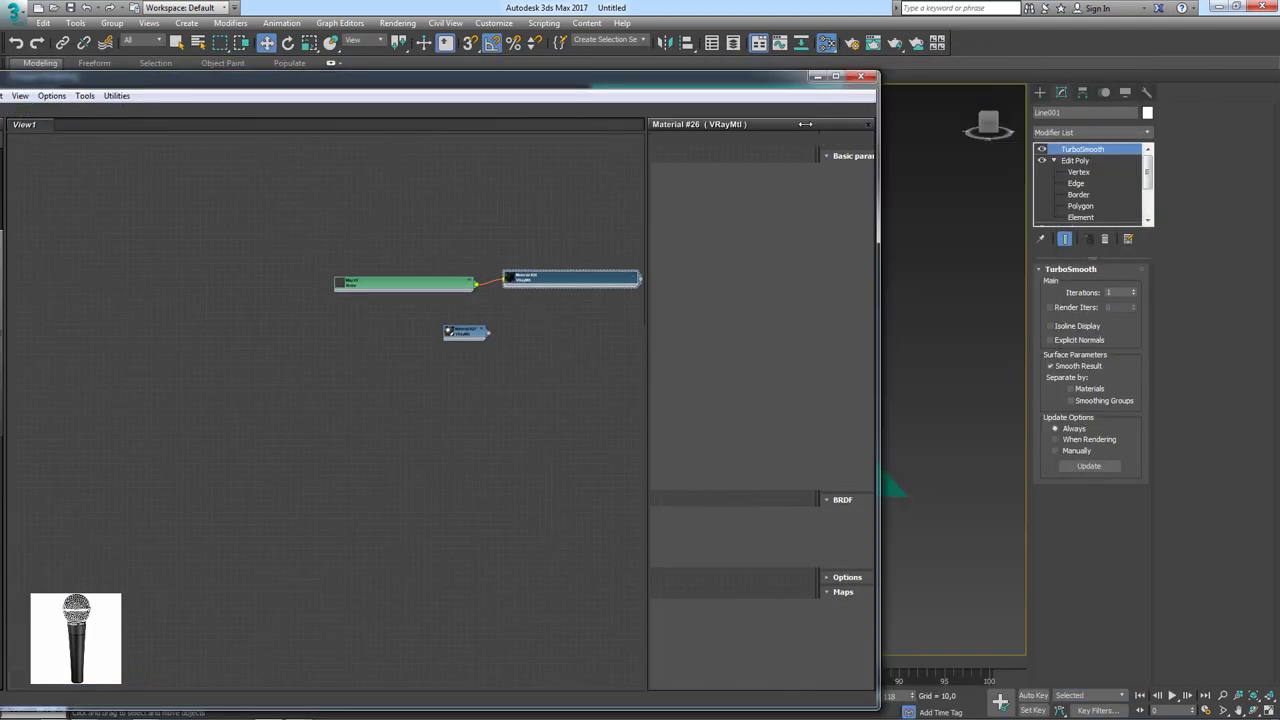
click(785, 127)
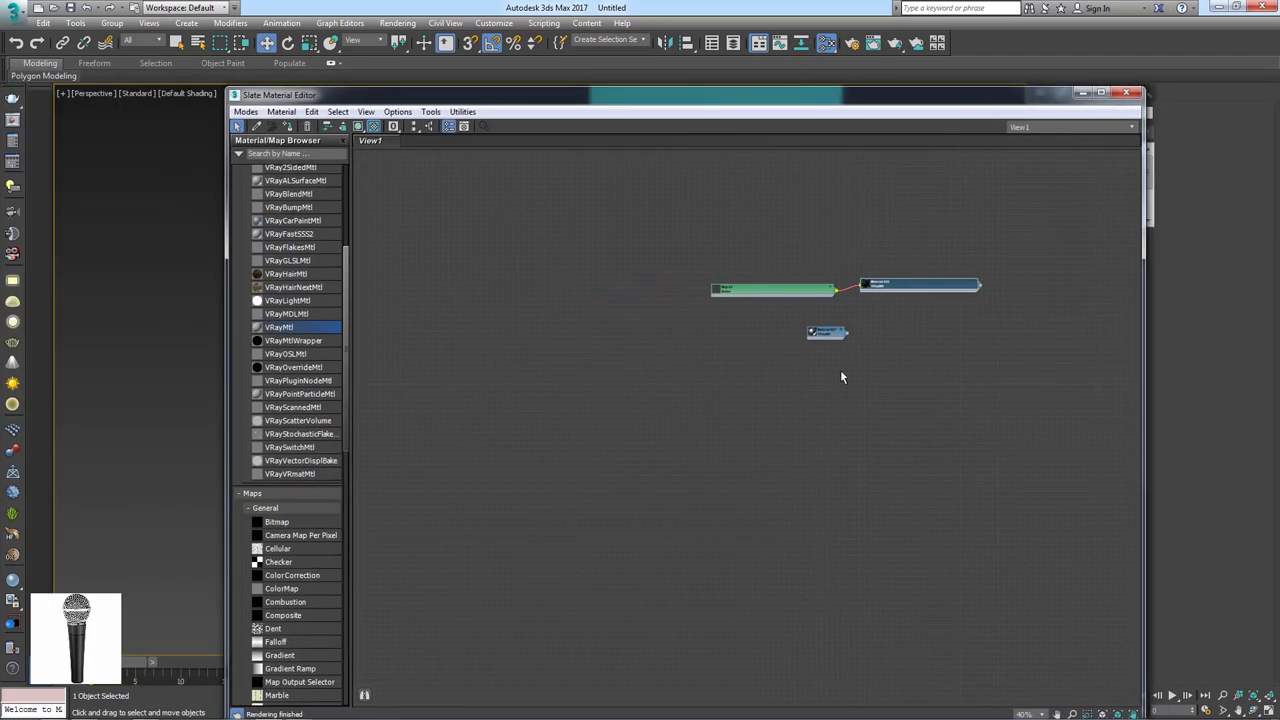
middle_drag(841, 377, 594, 333)
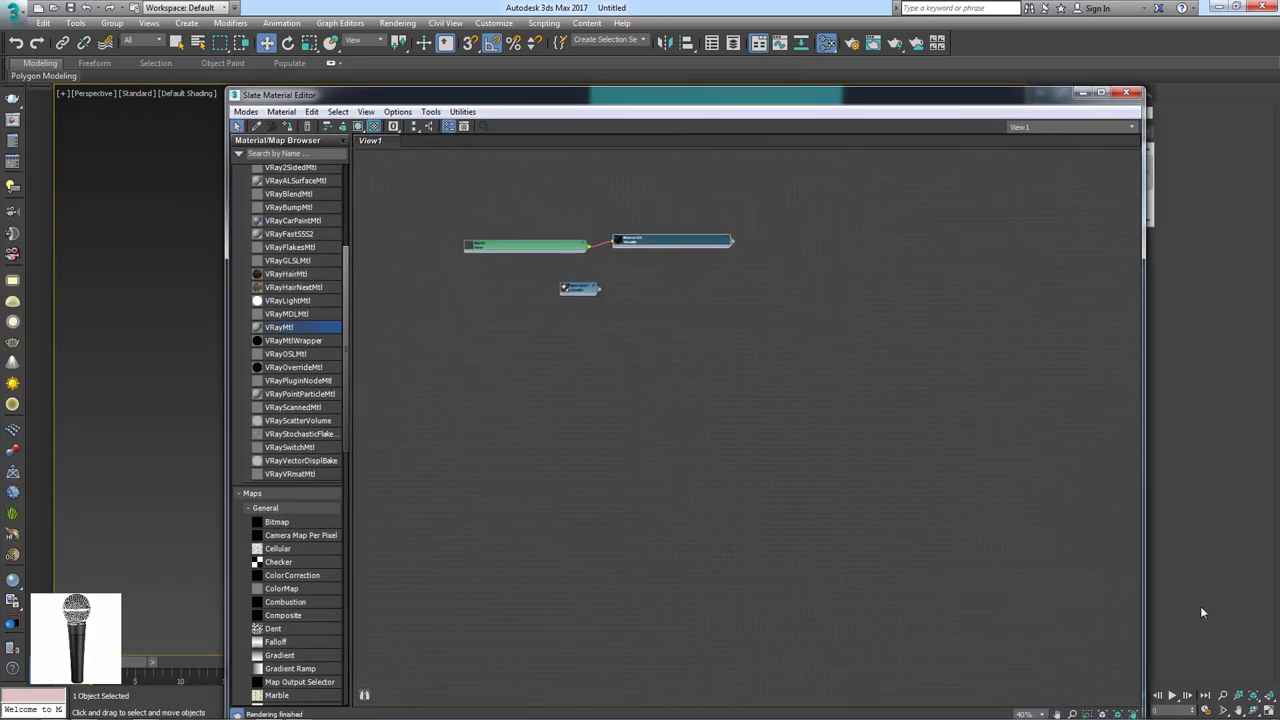
drag(1138, 97, 629, 200)
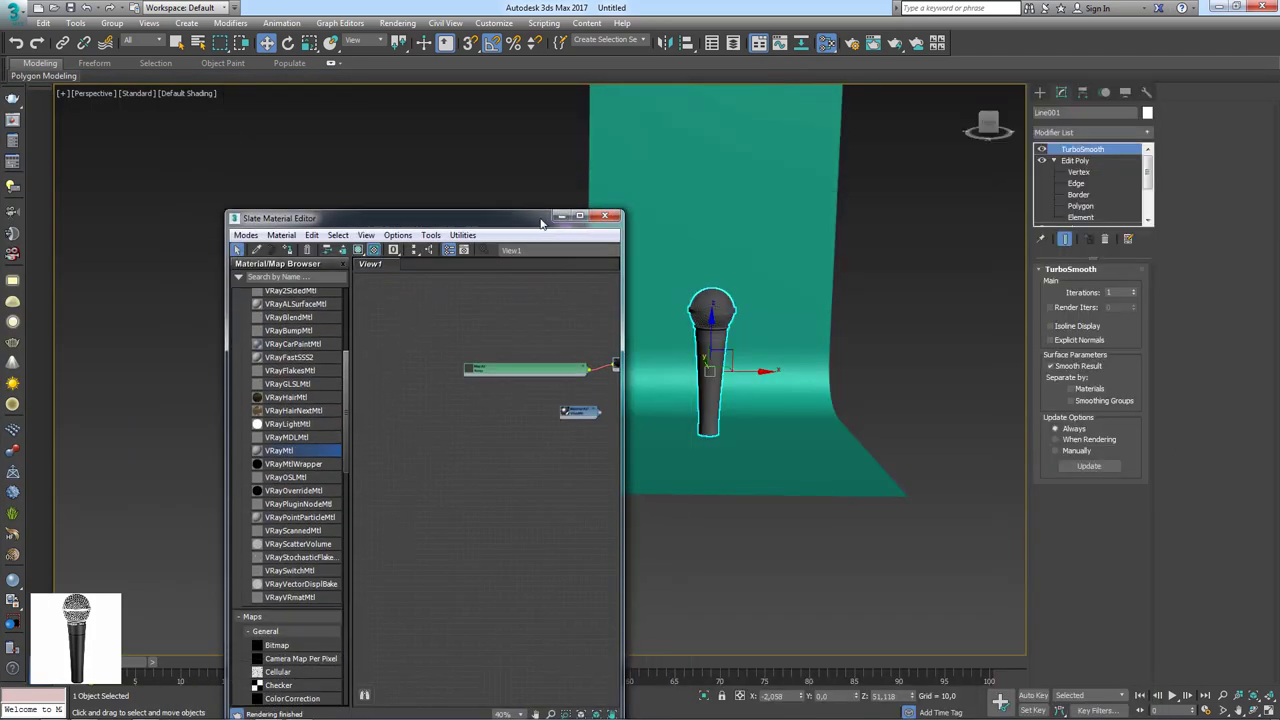
drag(523, 209, 408, 109)
scroll(430, 270, up, 2)
middle_drag(500, 255, 324, 263)
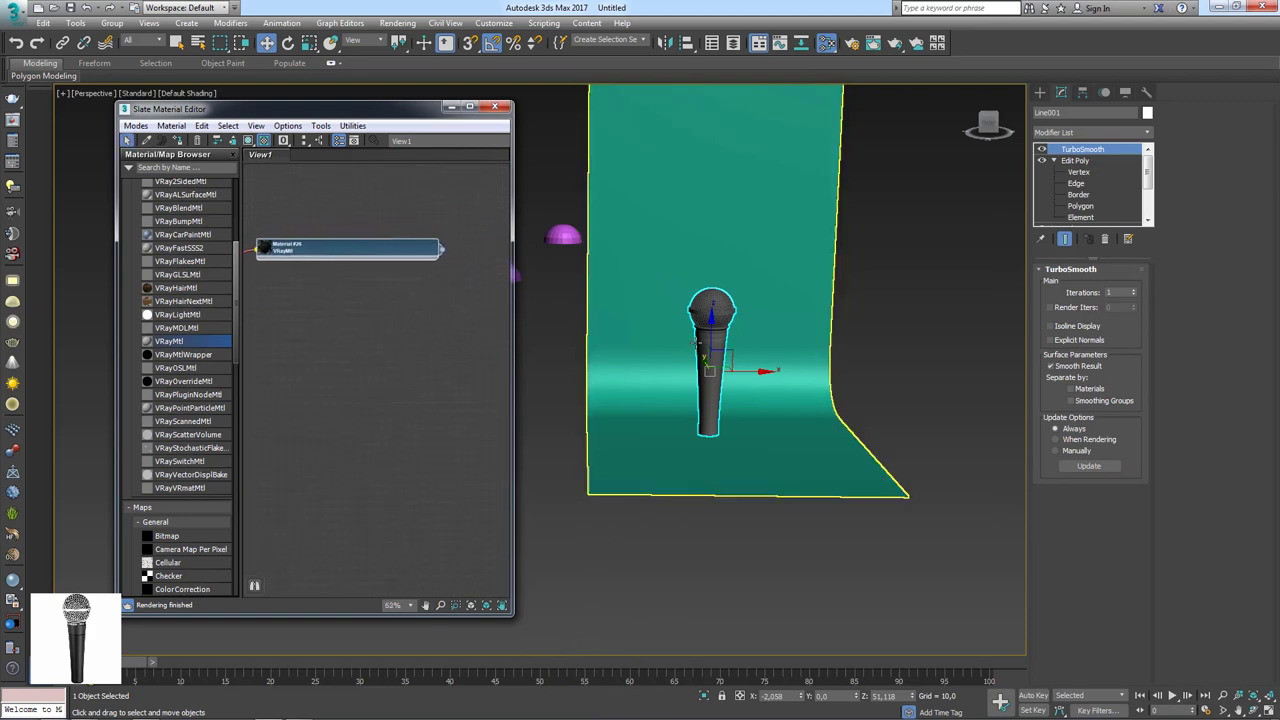
drag(341, 250, 712, 360)
Turn on Edged Faces (F4) and frame the scene and the Material #26 node.
key(F4)
scroll(385, 250, up, 2)
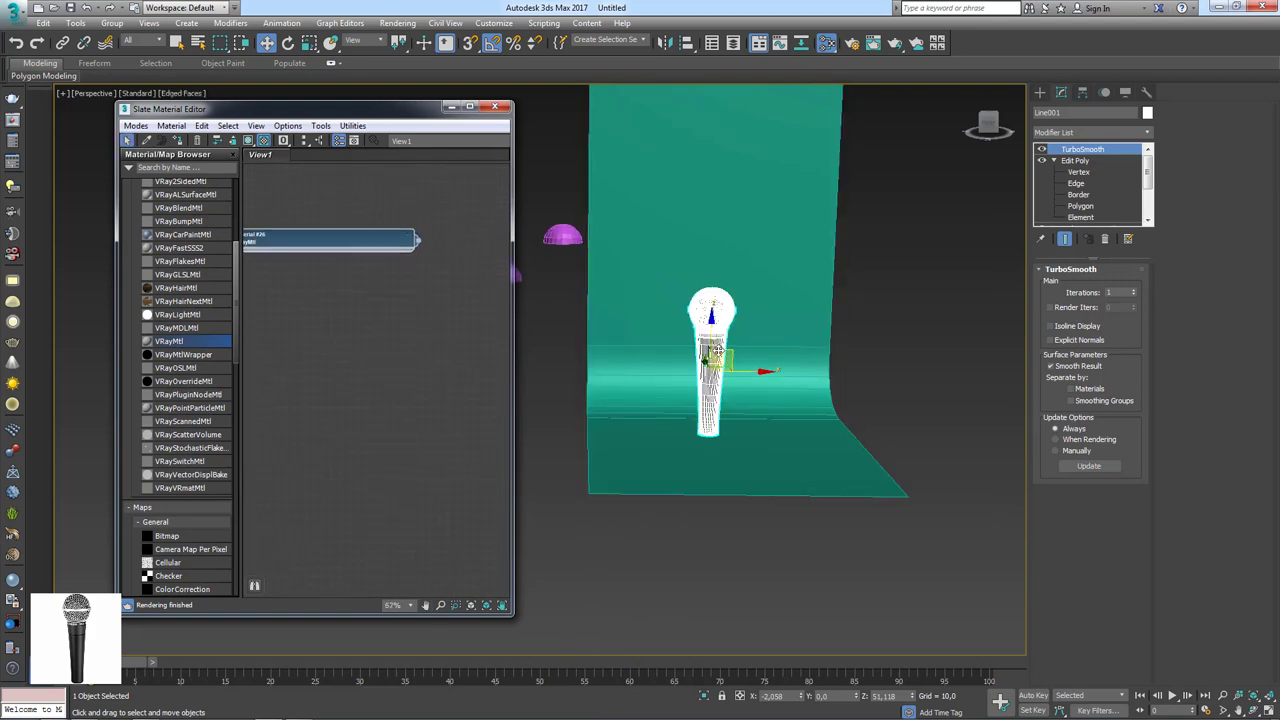
middle_drag(720, 400, 786, 424)
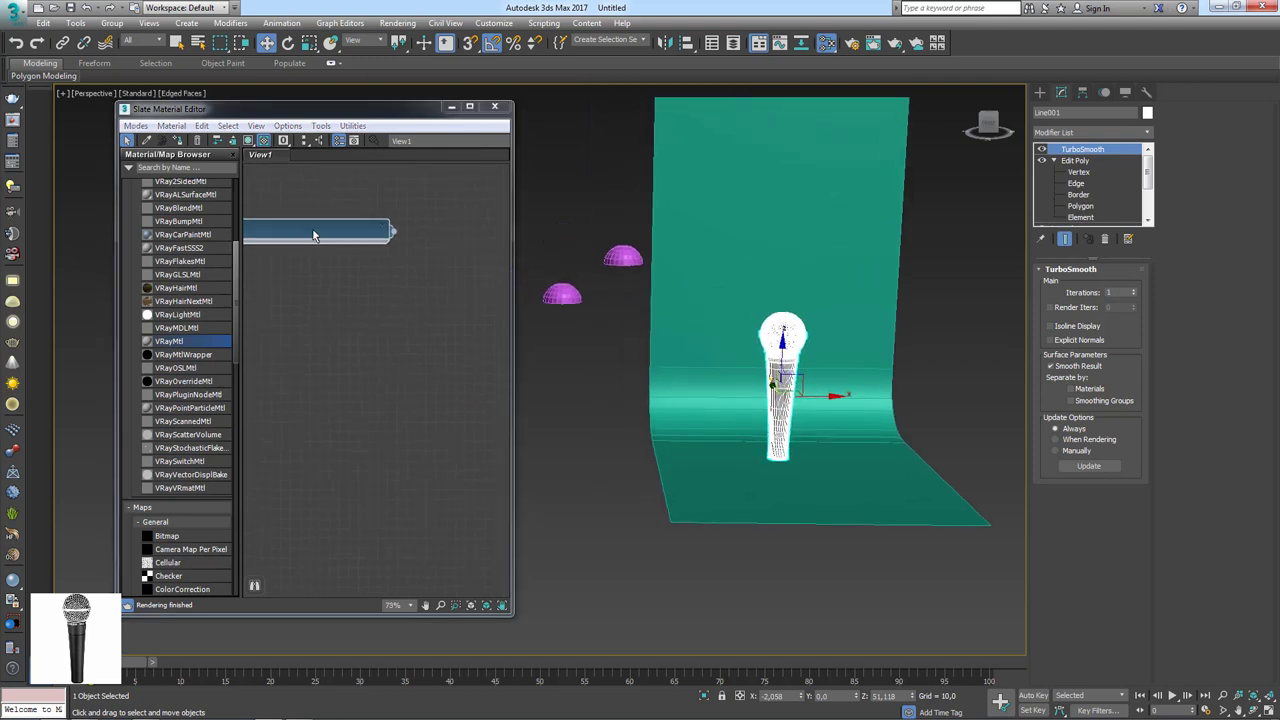
middle_drag(313, 236, 391, 245)
Assign Material #26 to the selected microphone body, Line001.
right_click(382, 243)
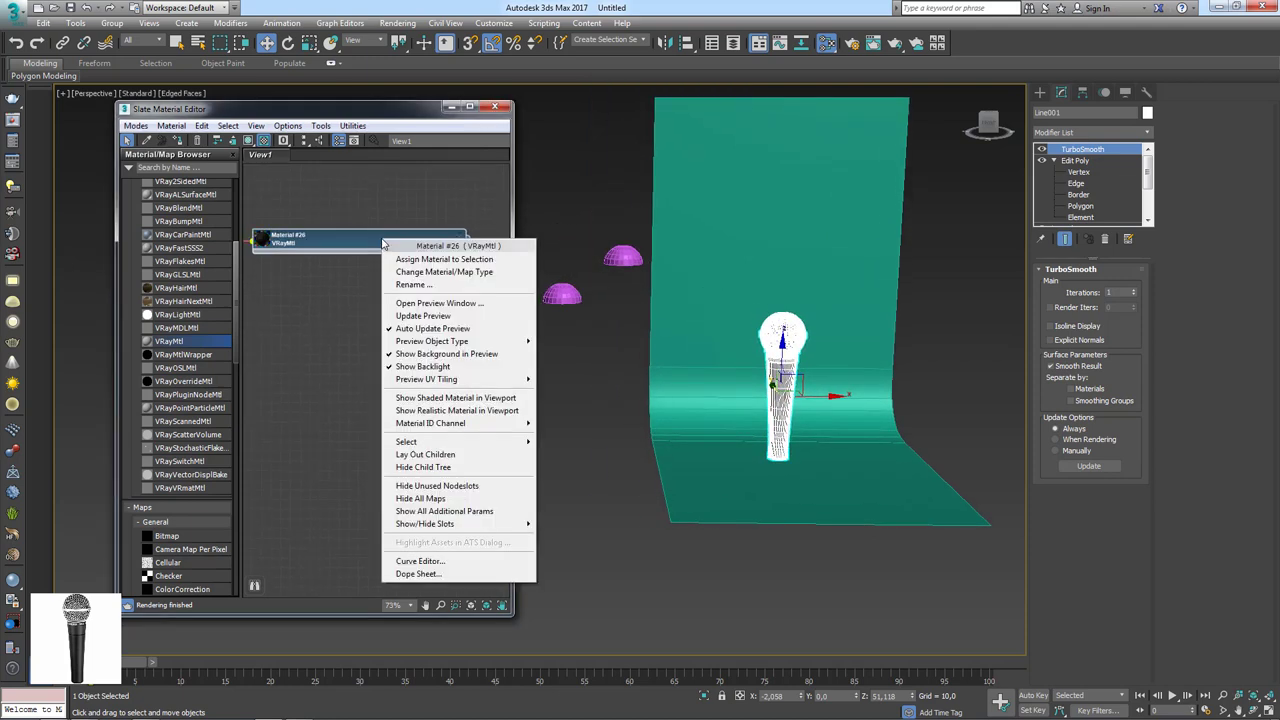
click(453, 260)
scroll(666, 285, up, 6)
scroll(666, 285, down, 2)
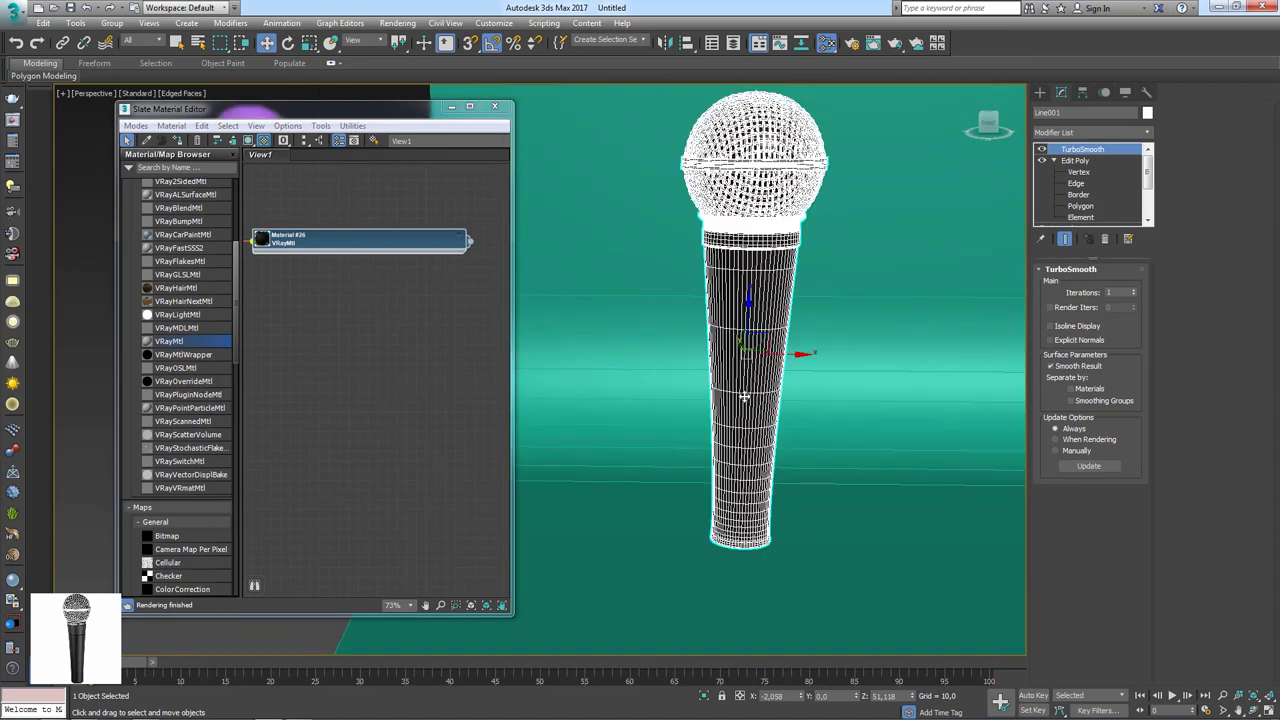
middle_drag(666, 285, 741, 380)
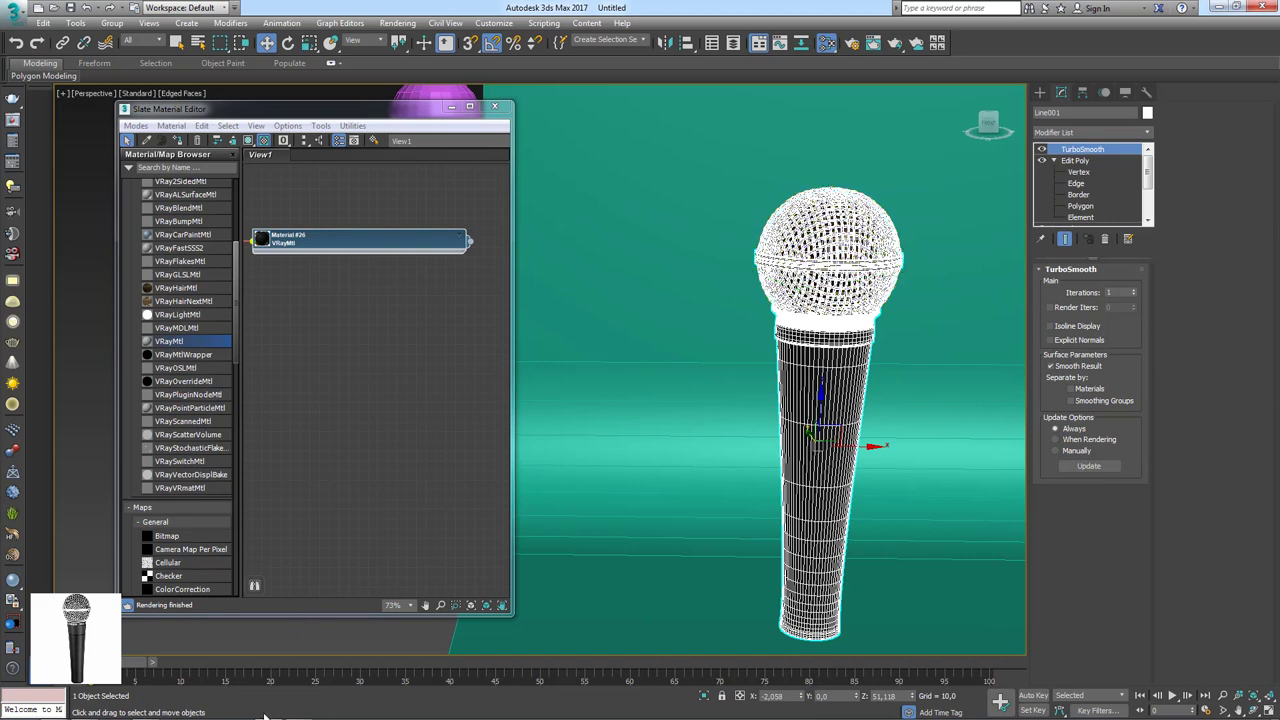
Check the microphone reference photo, then minimize it again.
mouse_move(313, 715)
click(406, 612)
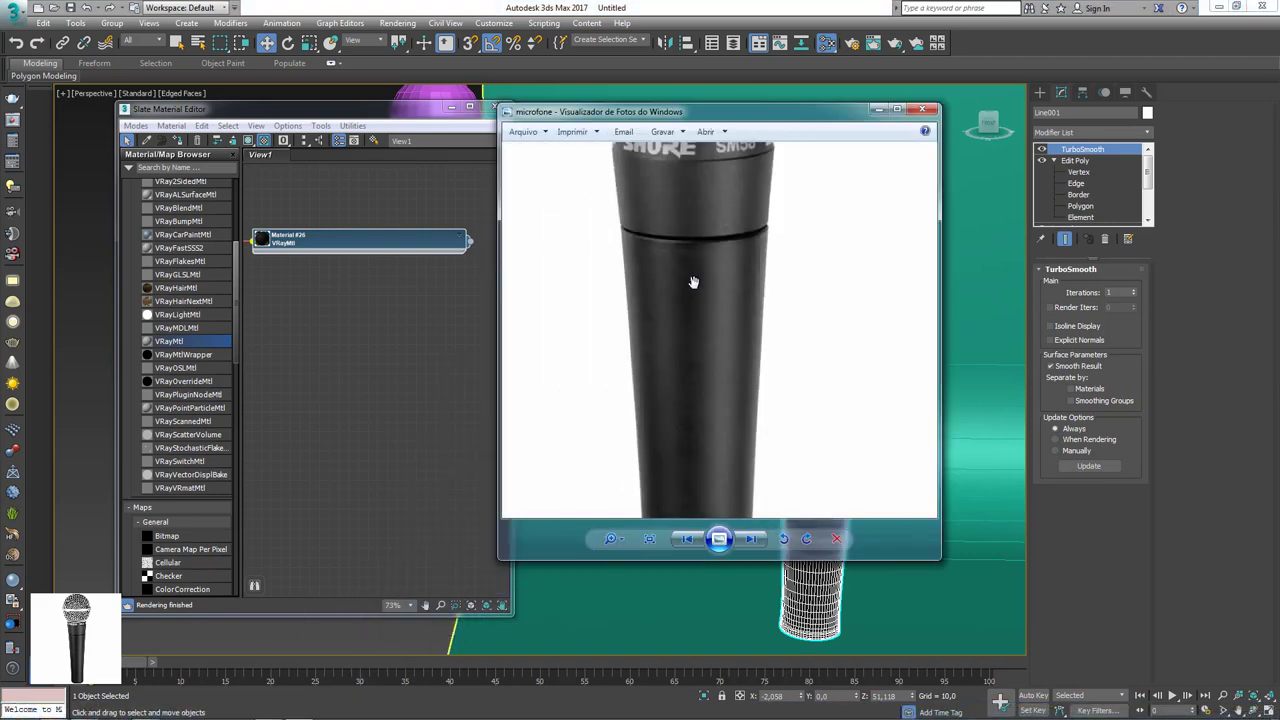
scroll(711, 270, up, 3)
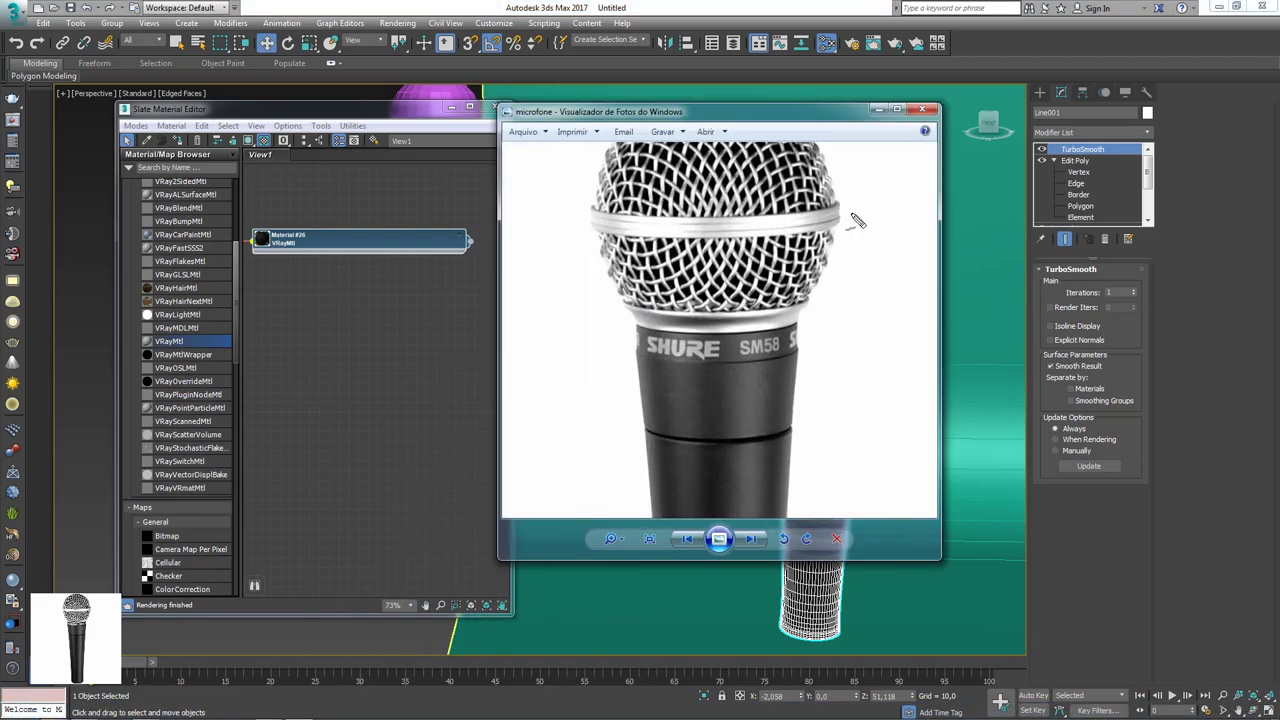
mouse_move(842, 208)
mouse_down()
mouse_move(590, 196)
mouse_move(644, 276)
mouse_move(871, 257)
mouse_up()
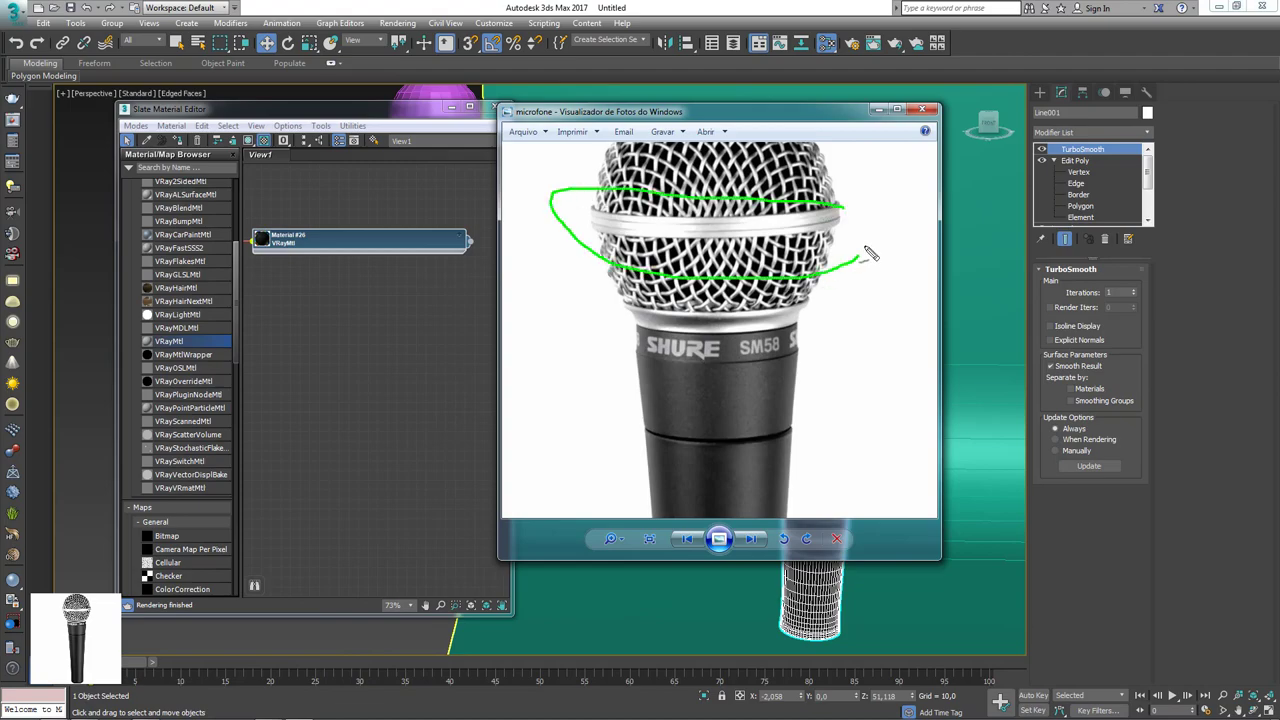
click(877, 109)
scroll(830, 343, up, 2)
Enter Polygon level in the microphone body's Edit Poly modifier.
scroll(830, 343, up, 3)
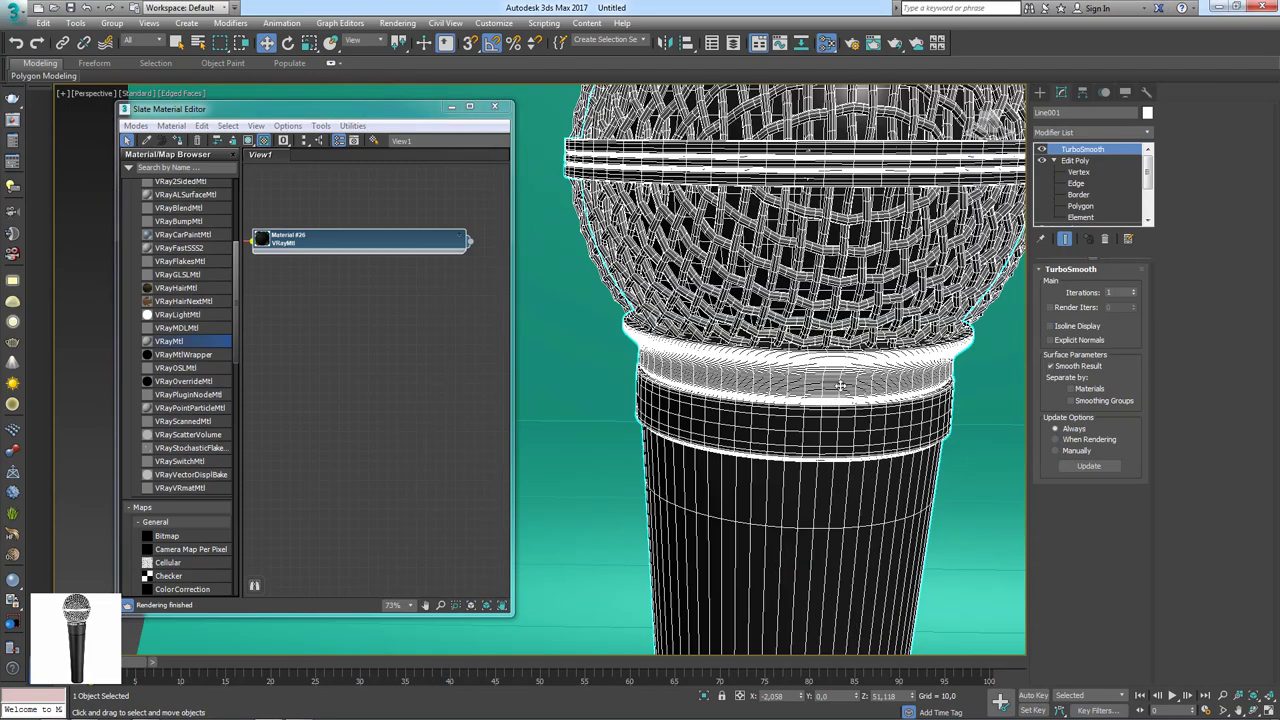
scroll(828, 343, down, 3)
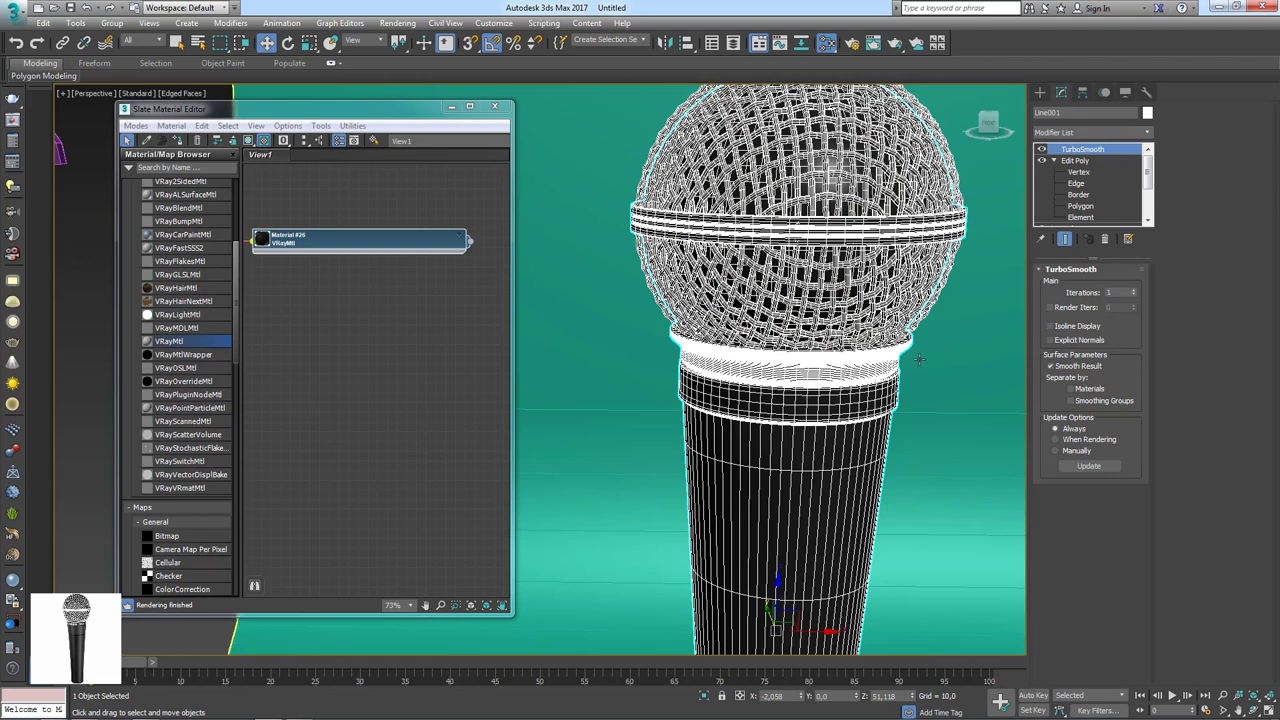
mouse_move(896, 358)
mouse_down()
mouse_move(844, 368)
mouse_move(733, 353)
mouse_up()
key(Escape)
scroll(700, 370, up, 2)
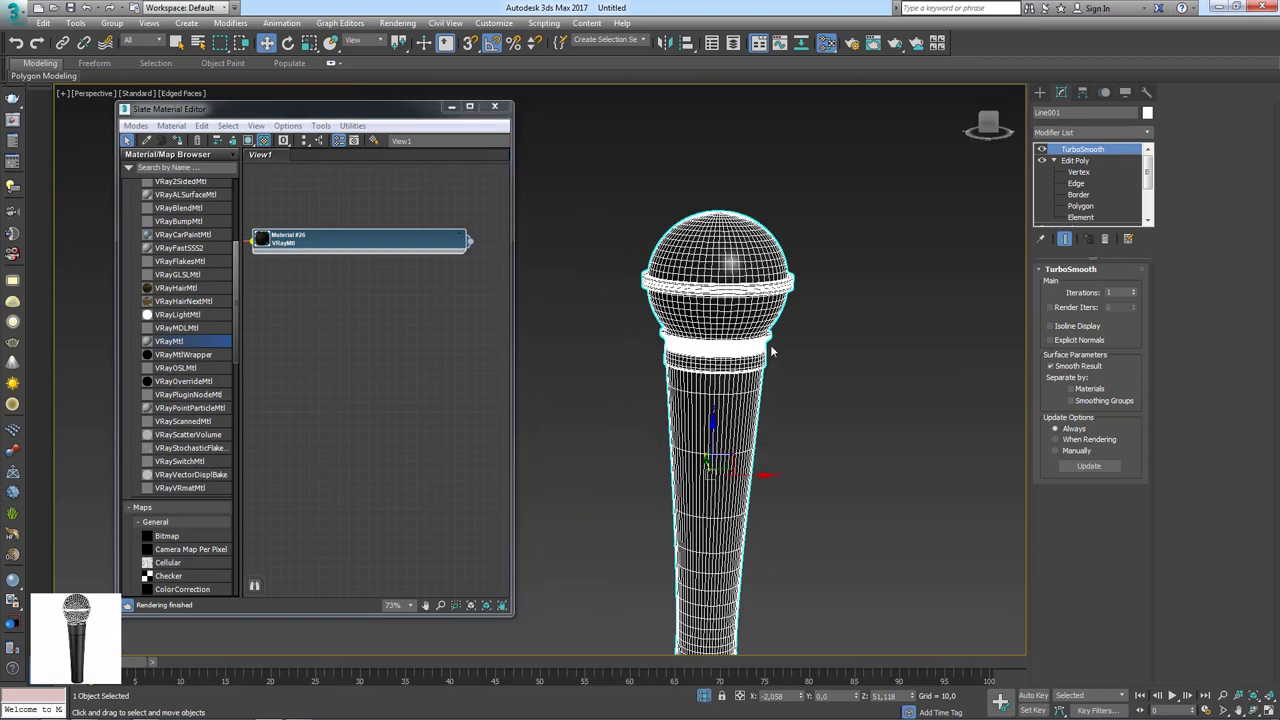
scroll(775, 352, up, 3)
scroll(818, 388, up, 2)
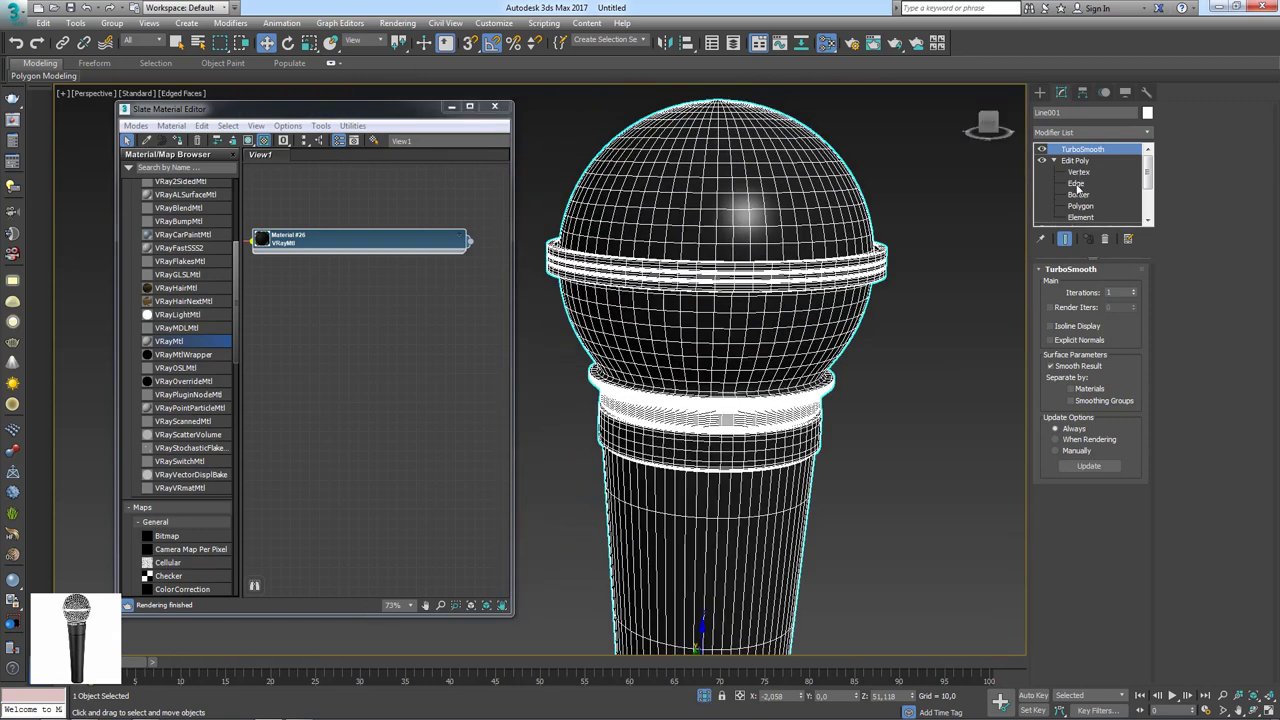
click(1076, 184)
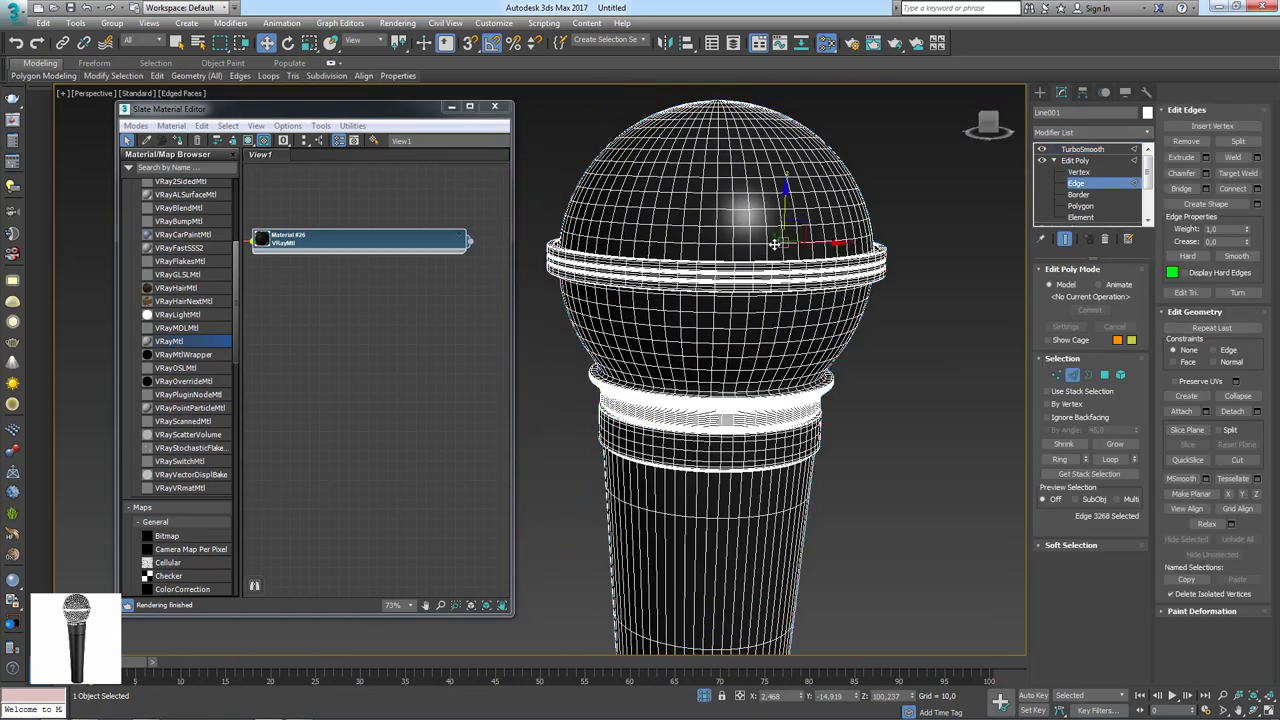
click(1104, 376)
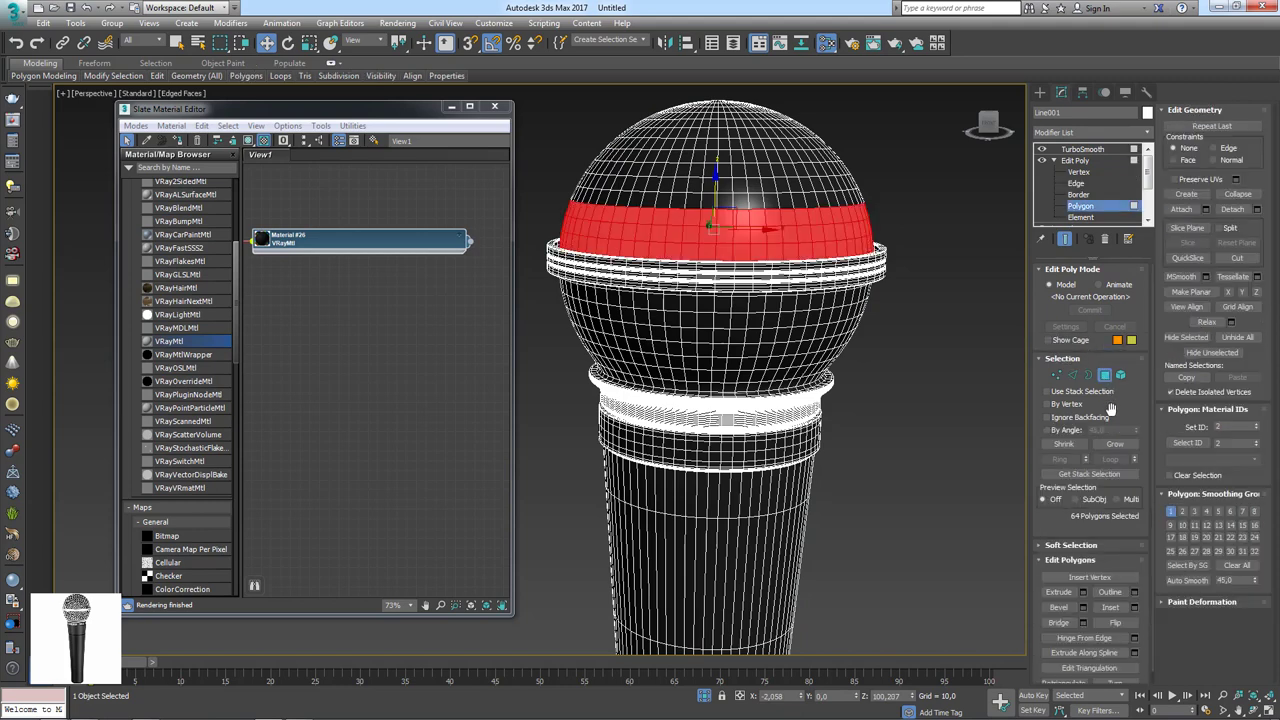
Grow the selection to the 448 head polygons and detach them as Object001.
click(1118, 444)
click(1118, 444)
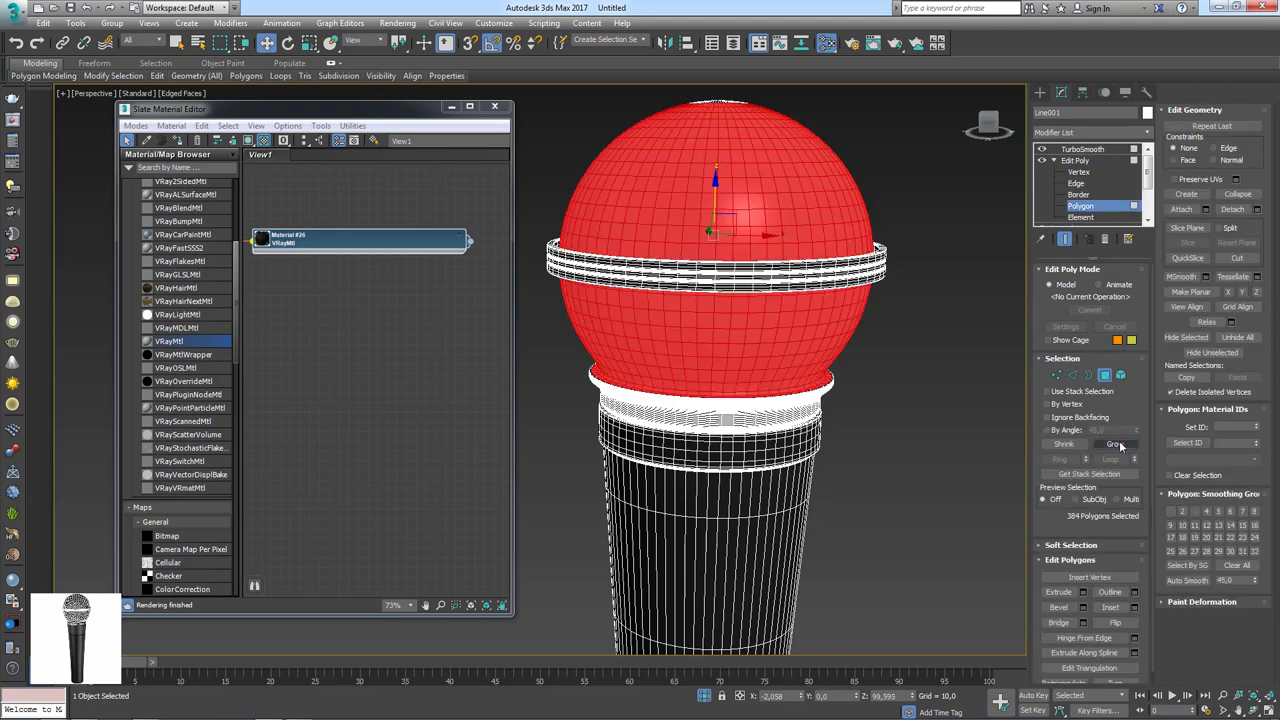
click(1118, 444)
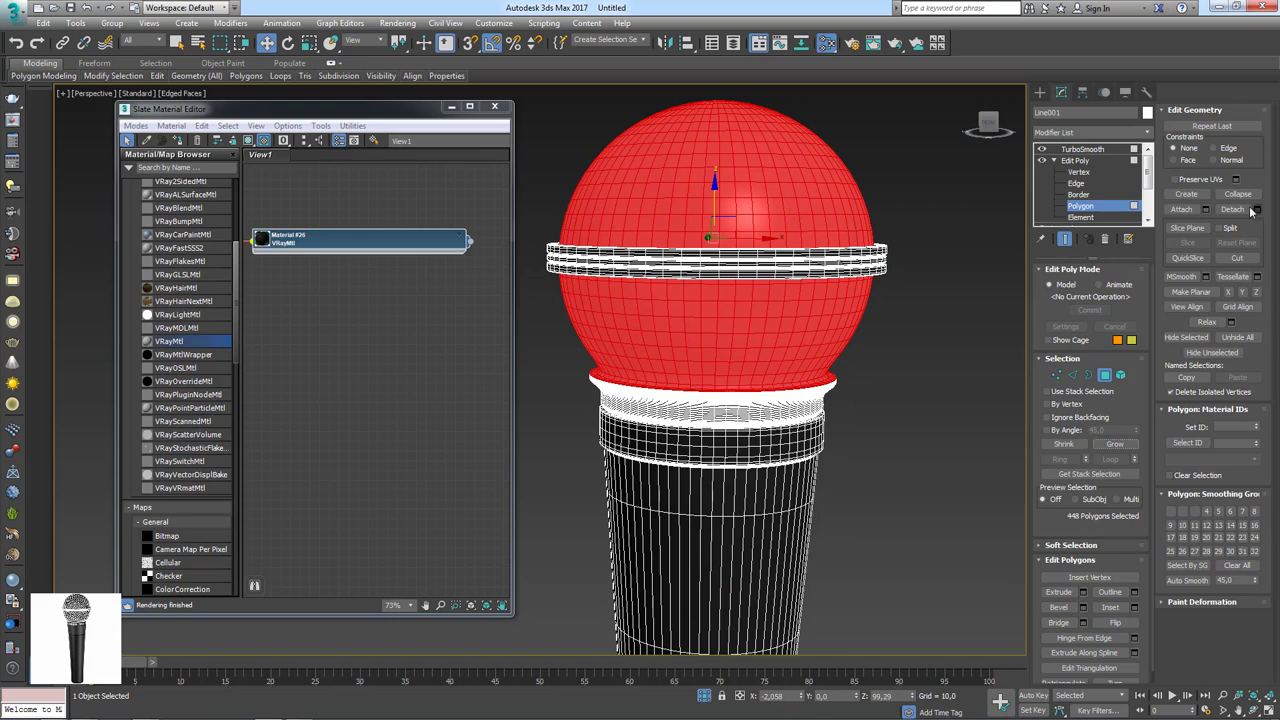
click(940, 290)
alt+middle_drag(854, 360, 1049, 197)
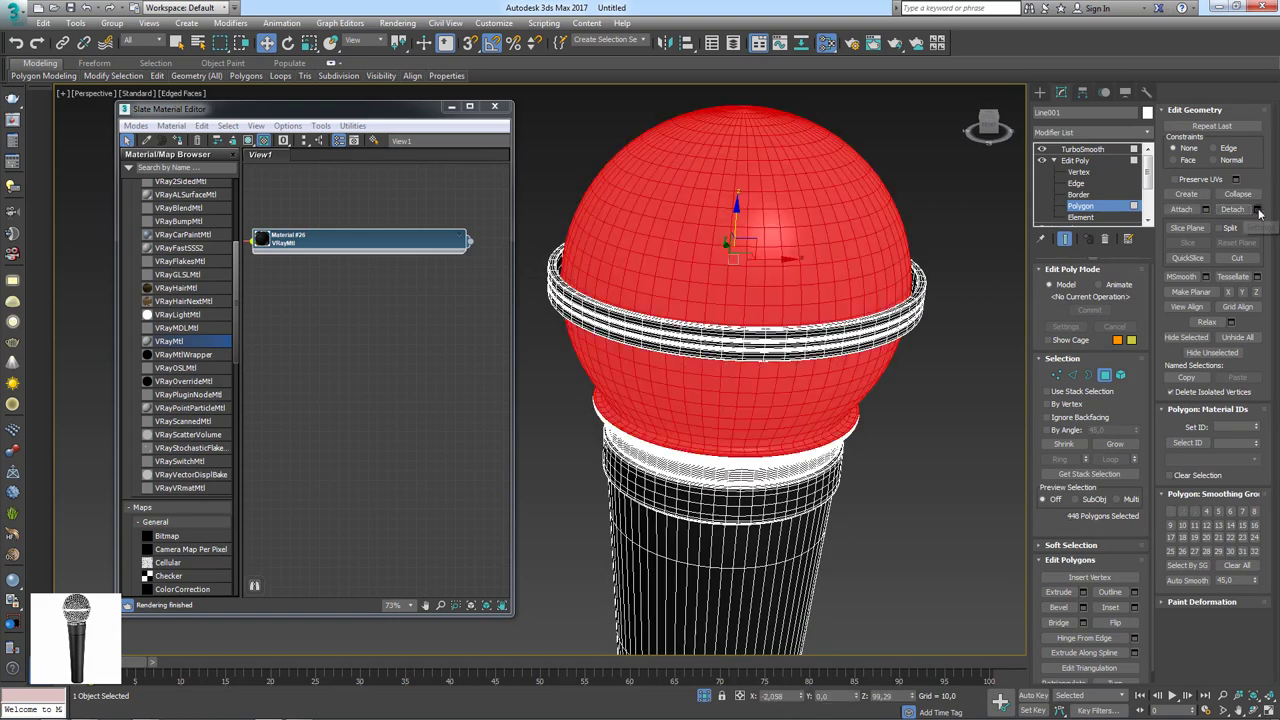
click(1041, 149)
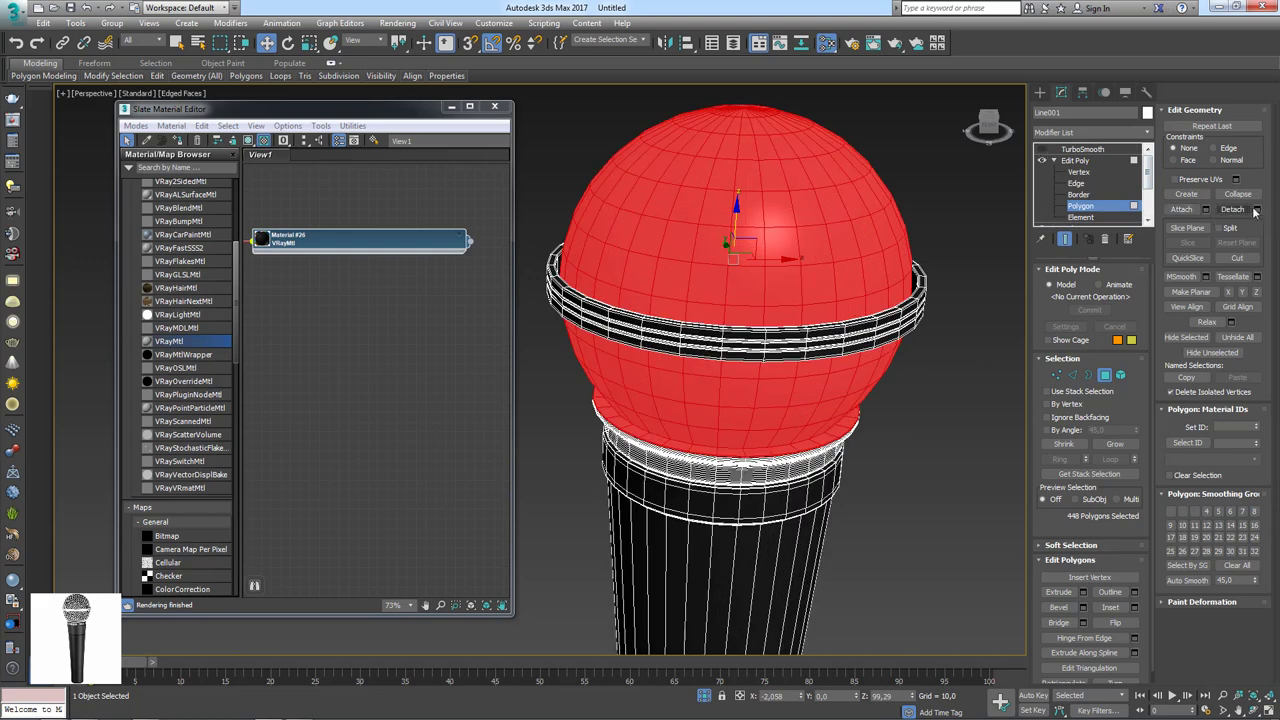
click(1236, 209)
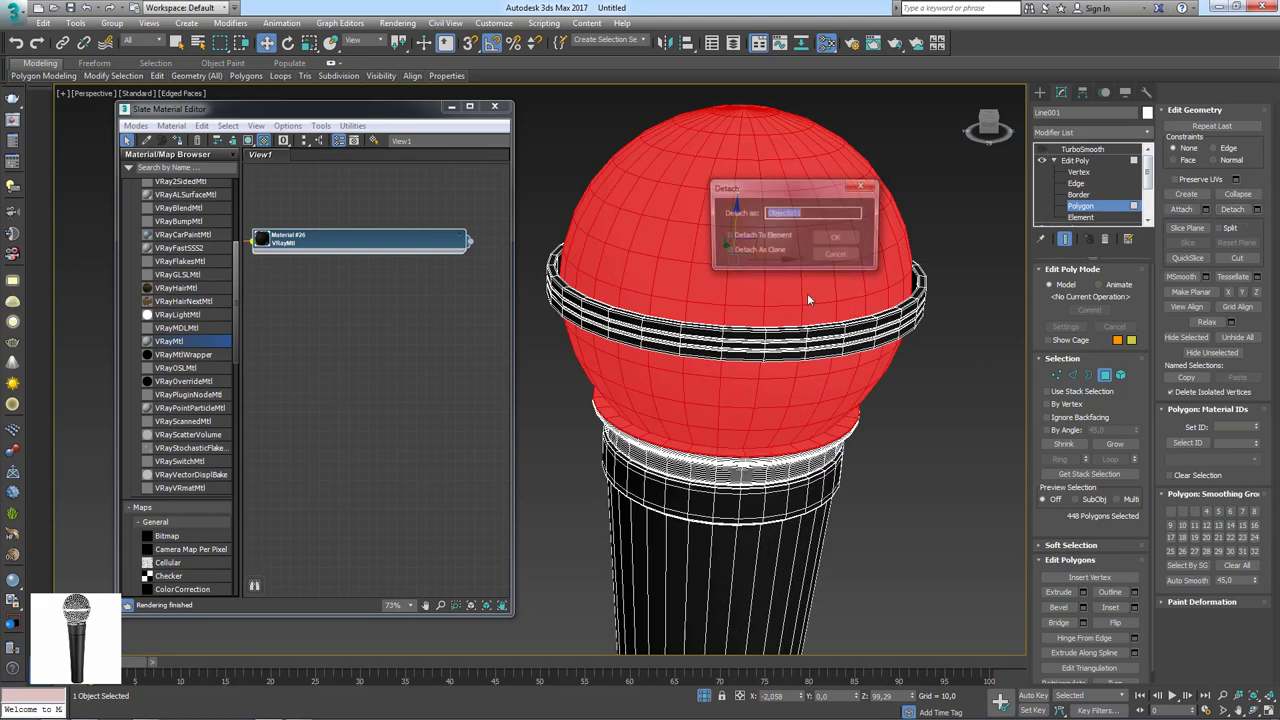
click(835, 238)
click(1074, 160)
Turn TurboSmooth back on for the body and undo the head's accidental move.
click(1082, 149)
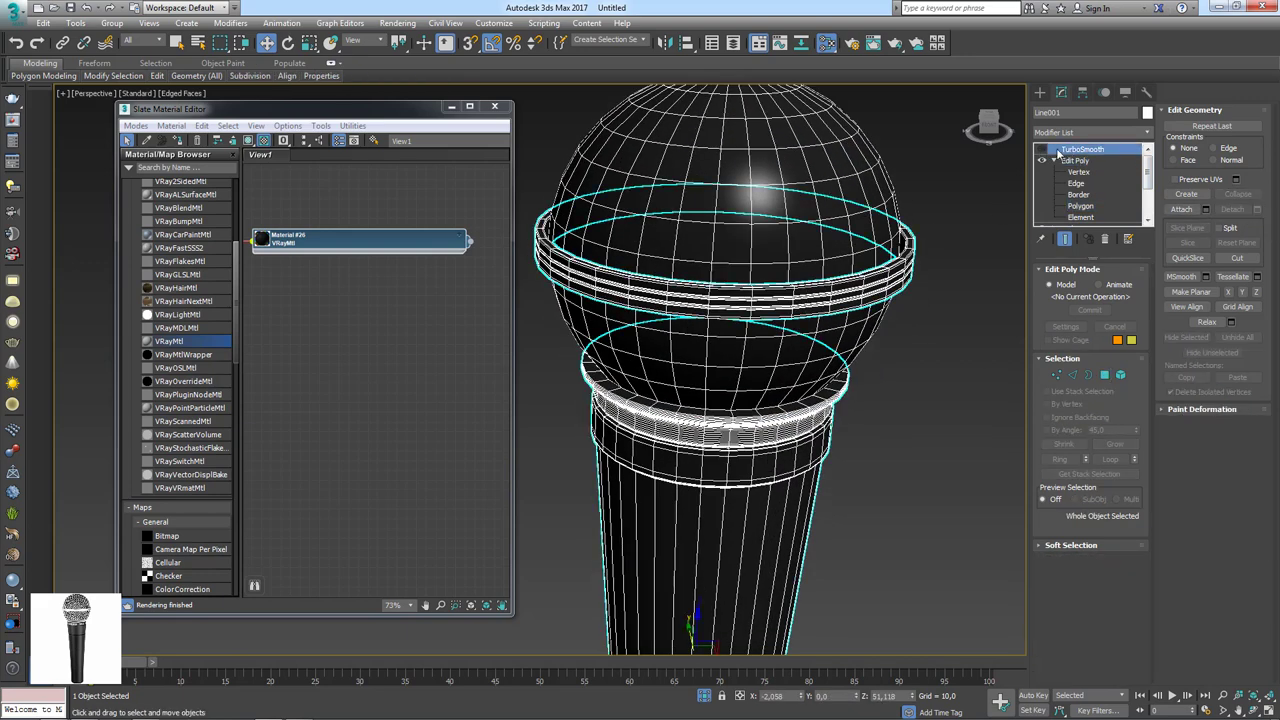
click(1041, 149)
click(868, 179)
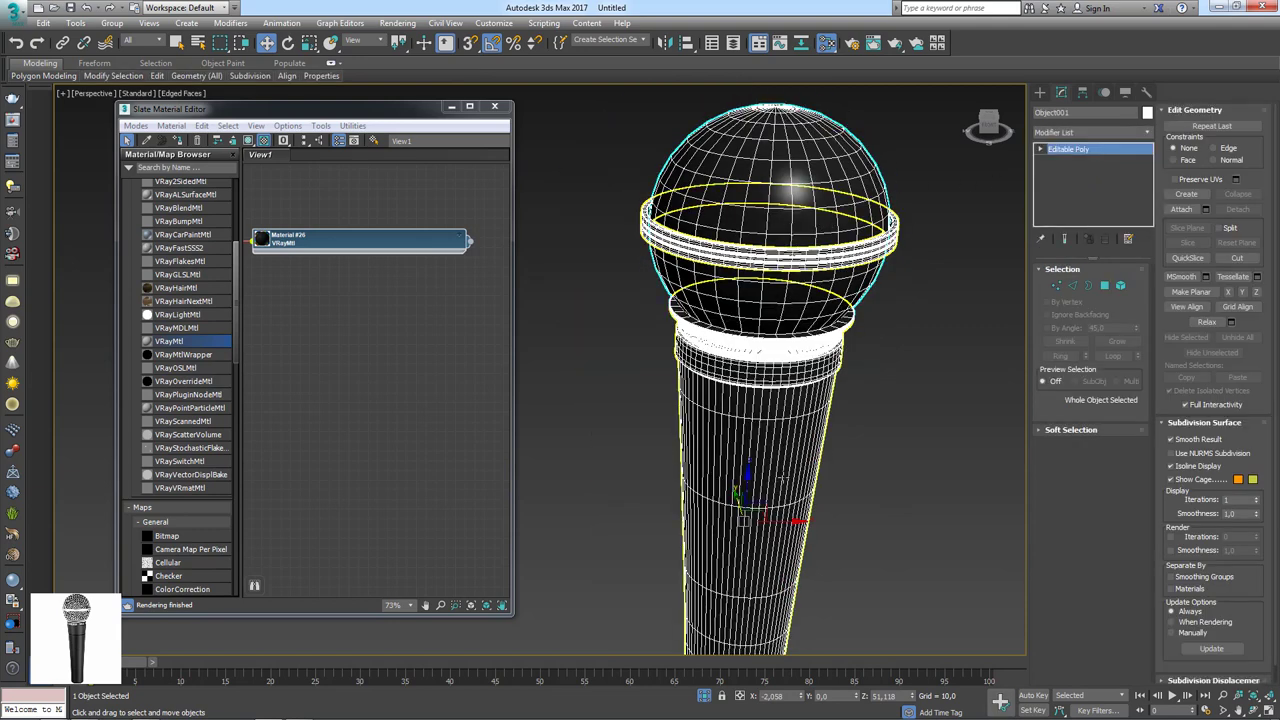
key(ctrl+z)
On Line001 at Polygon level, select the collar polygons and grow the selection repeatedly.
click(823, 353)
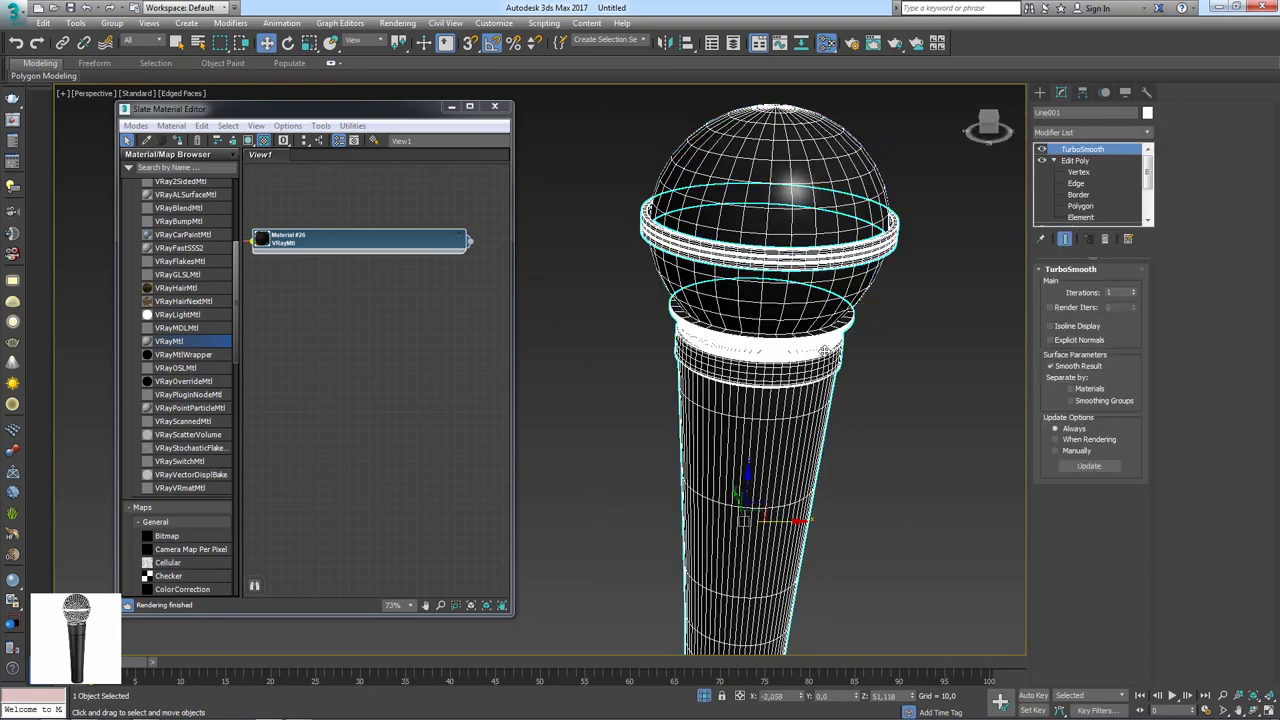
scroll(823, 353, up, 3)
scroll(840, 330, up, 3)
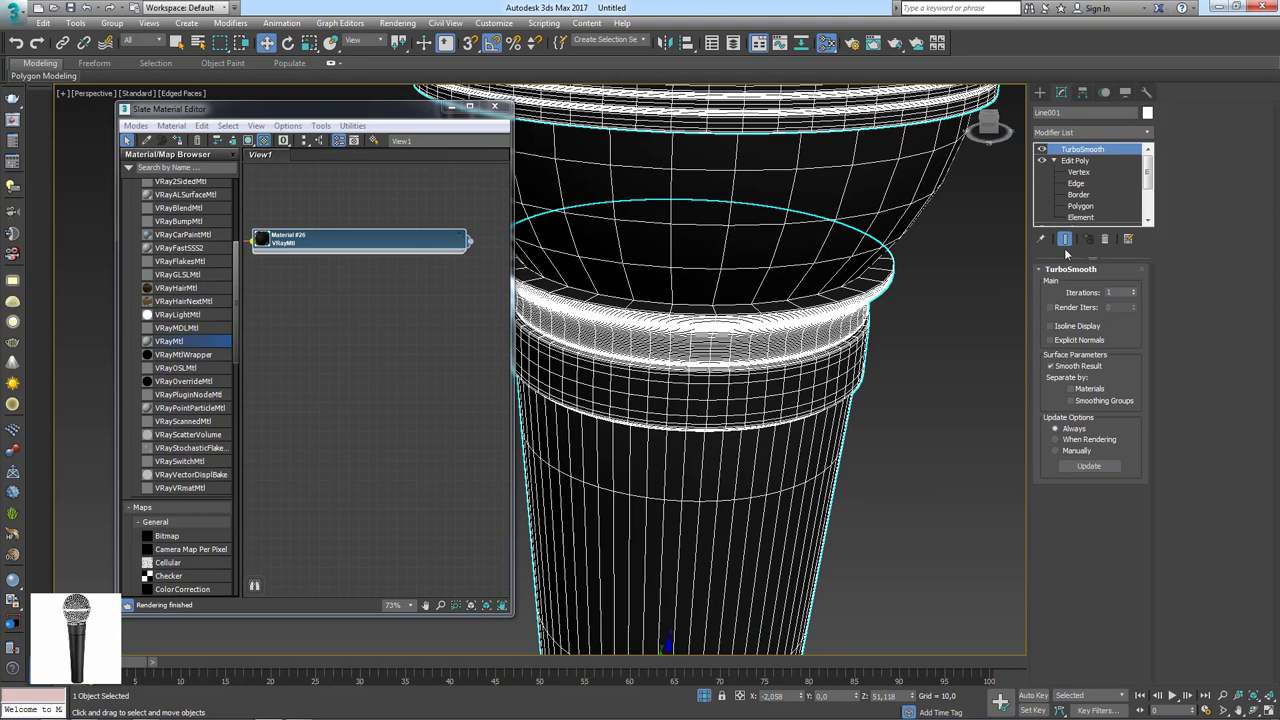
click(1086, 194)
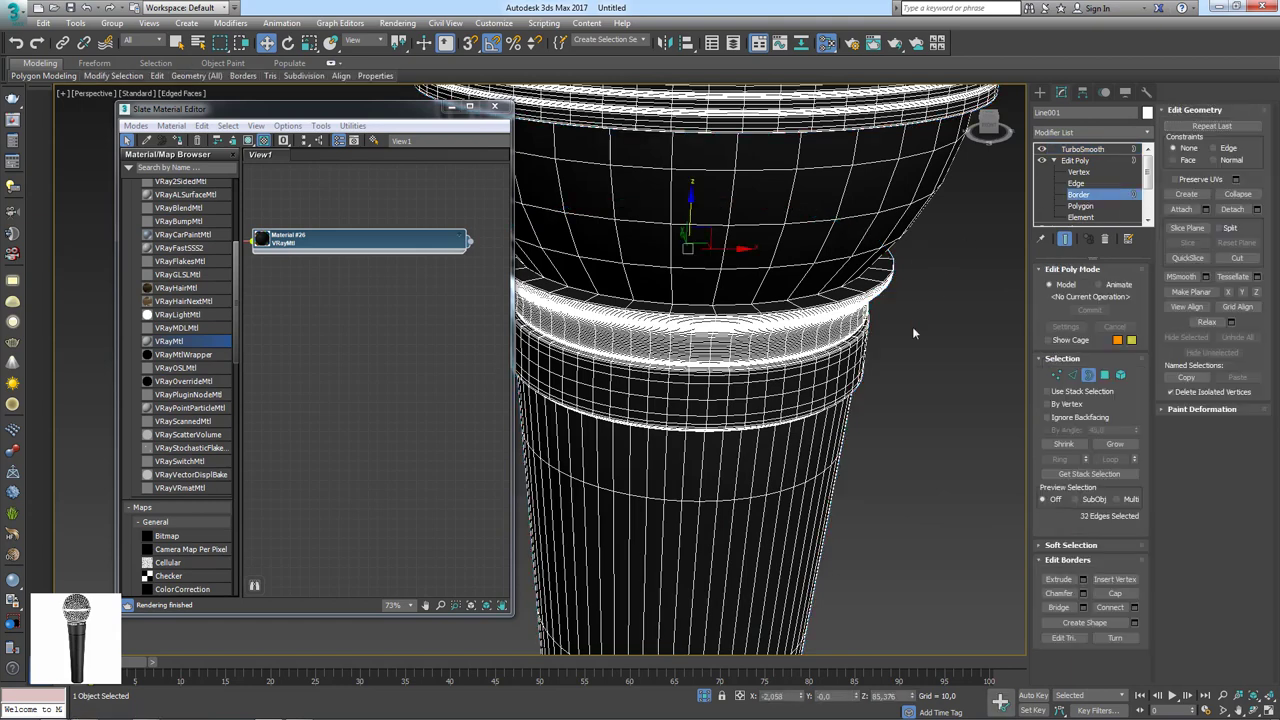
click(1104, 376)
click(1115, 444)
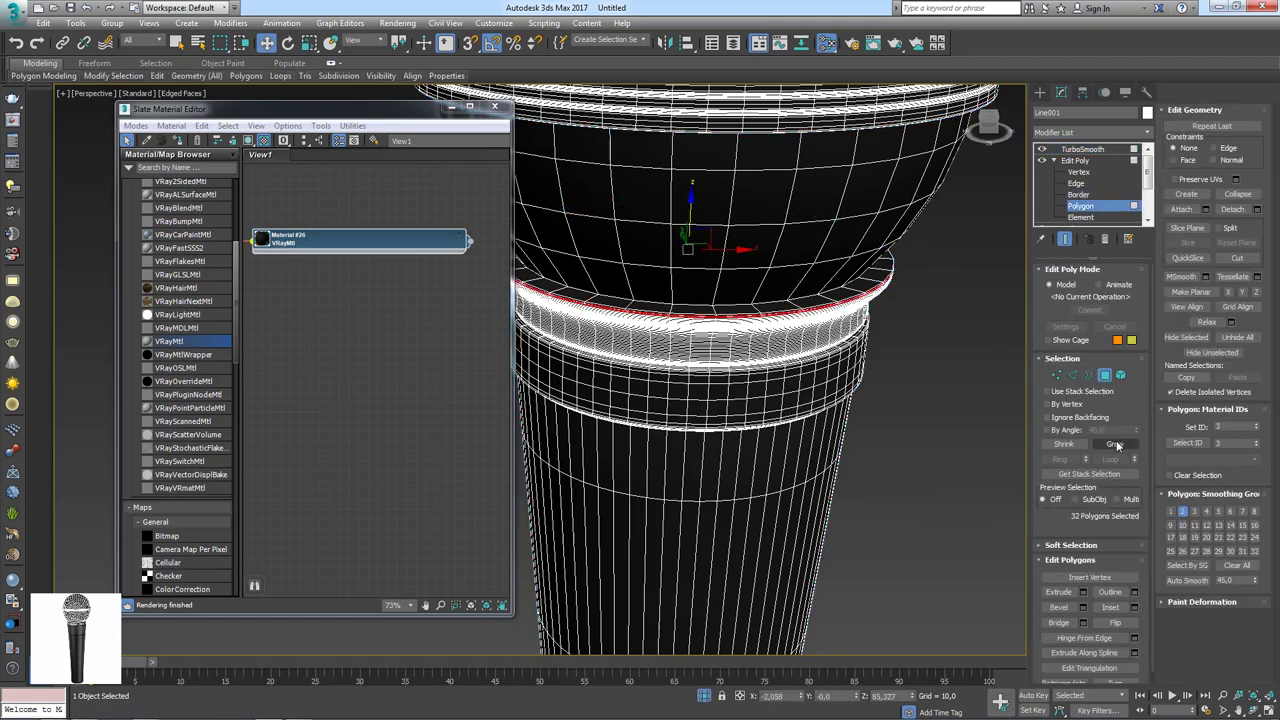
click(1115, 444)
click(1115, 444)
click(1115, 444)
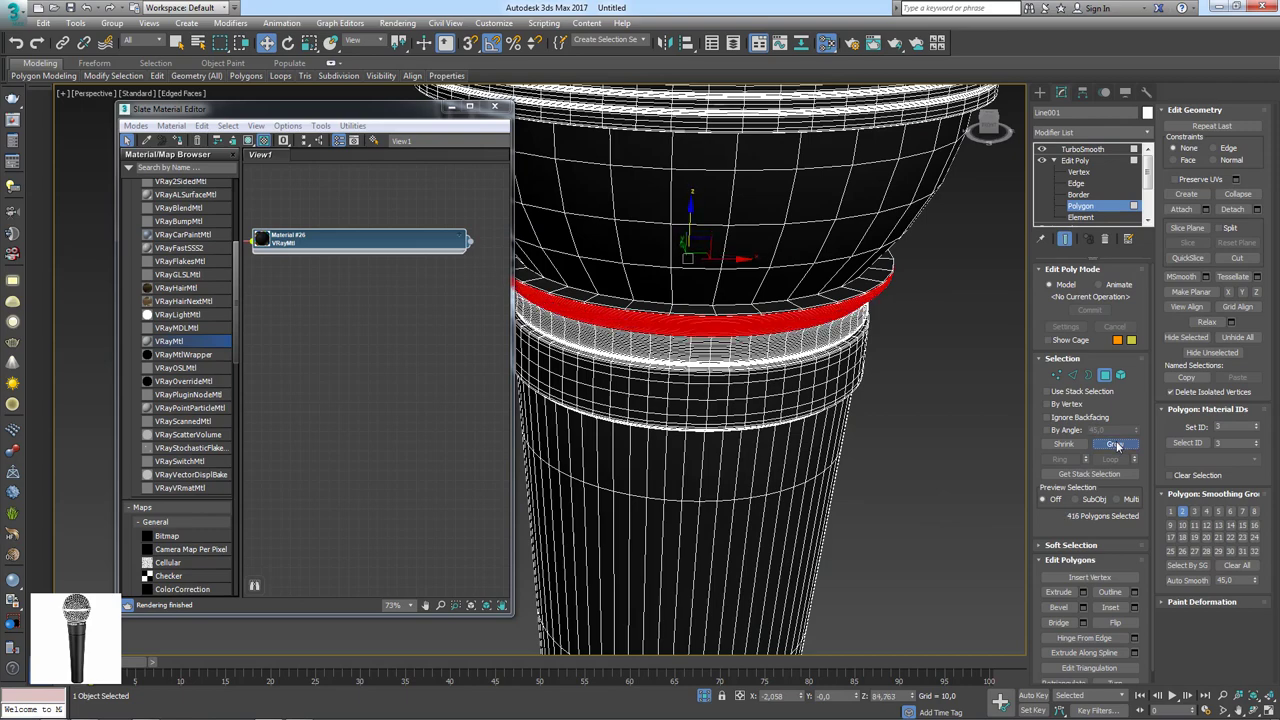
click(1115, 444)
click(1115, 444)
click(1115, 444)
Refine the grown selection so it covers exactly the whole collar ring.
mouse_move(840, 340)
alt+middle_down()
mouse_move(843, 373)
mouse_move(843, 360)
alt+middle_up()
scroll(843, 360, up, 2)
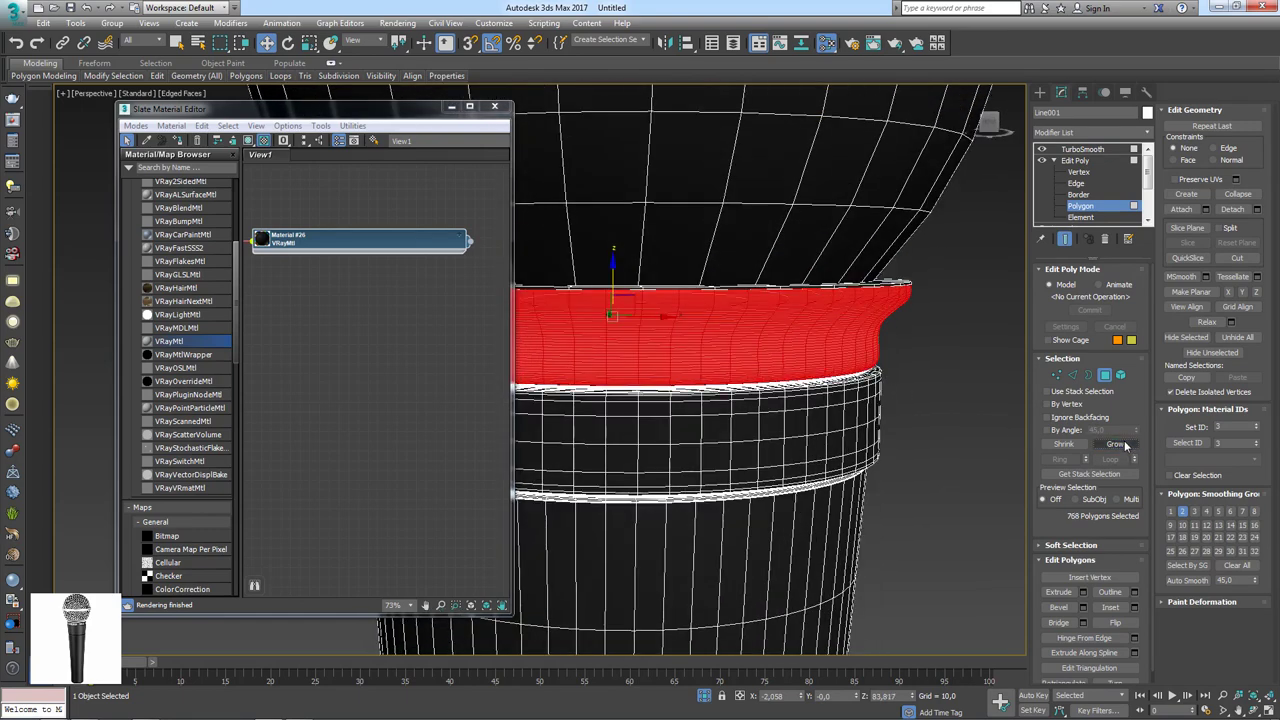
click(1115, 444)
click(1118, 444)
click(1118, 444)
click(1065, 444)
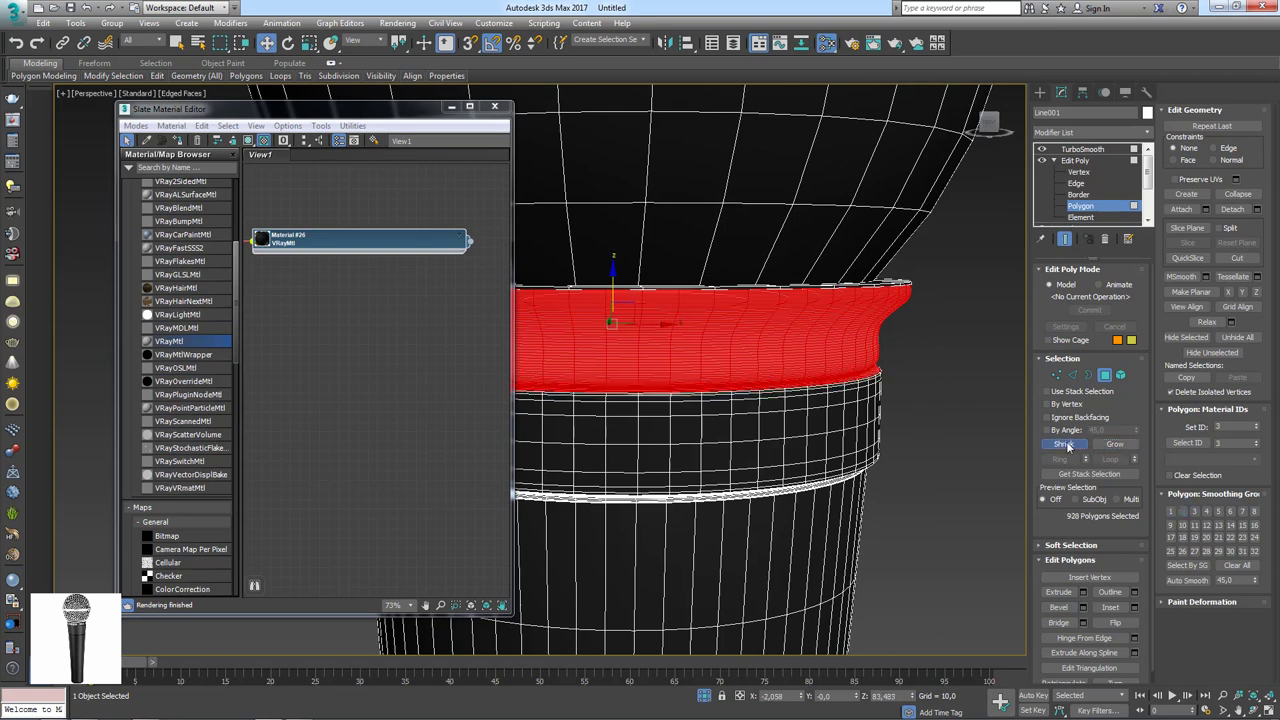
click(1115, 444)
middle_drag(958, 389, 1032, 385)
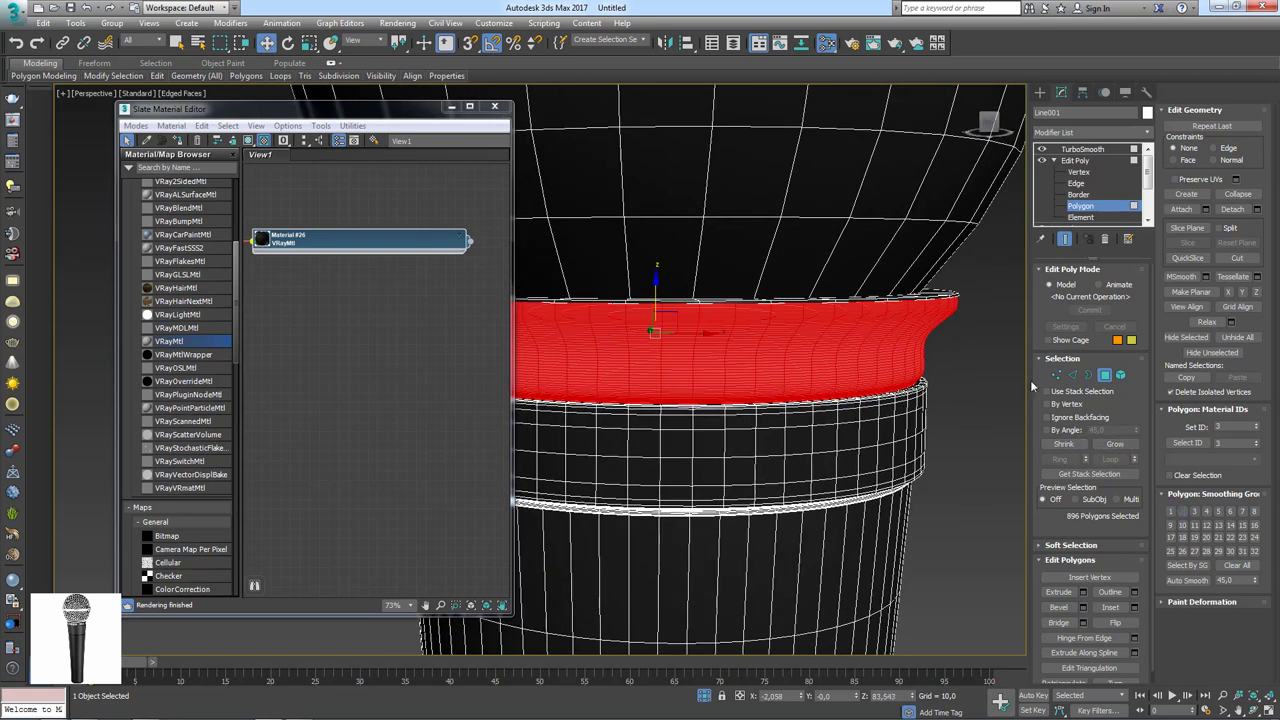
Detach the ring as Object003, return the body to TurboSmooth, and select Object003.
key(ctrl+d)
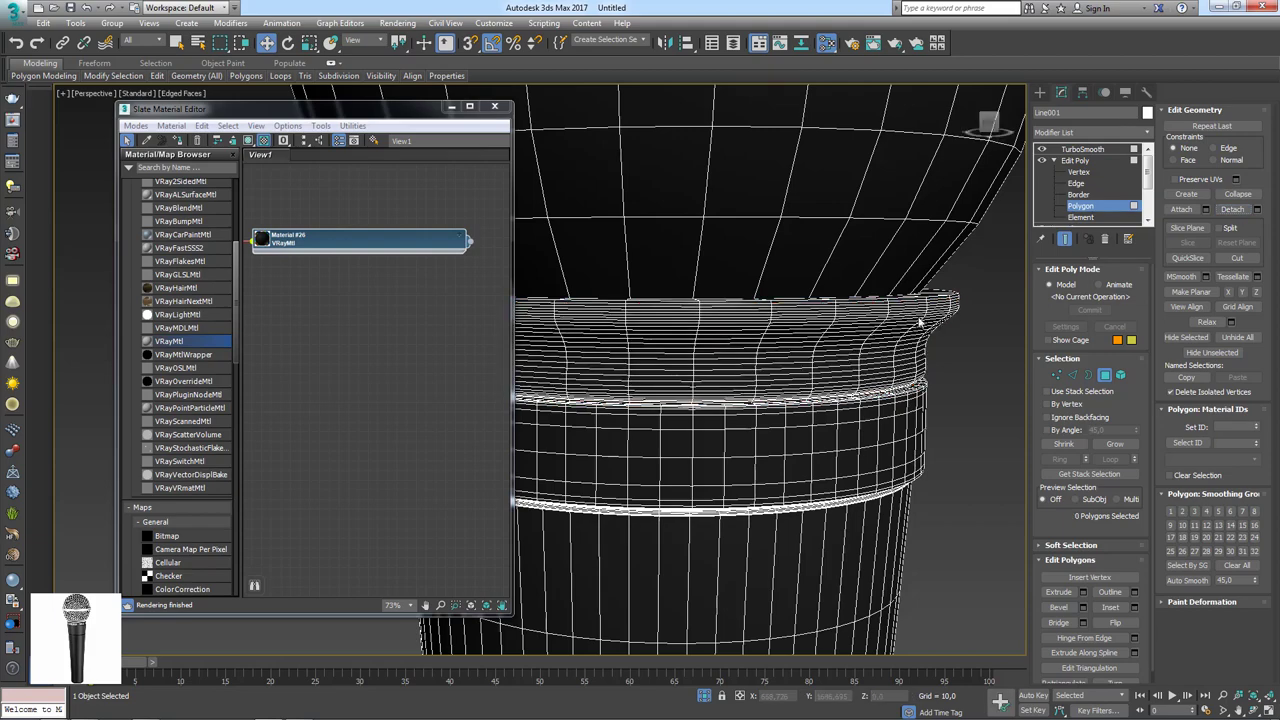
click(1082, 148)
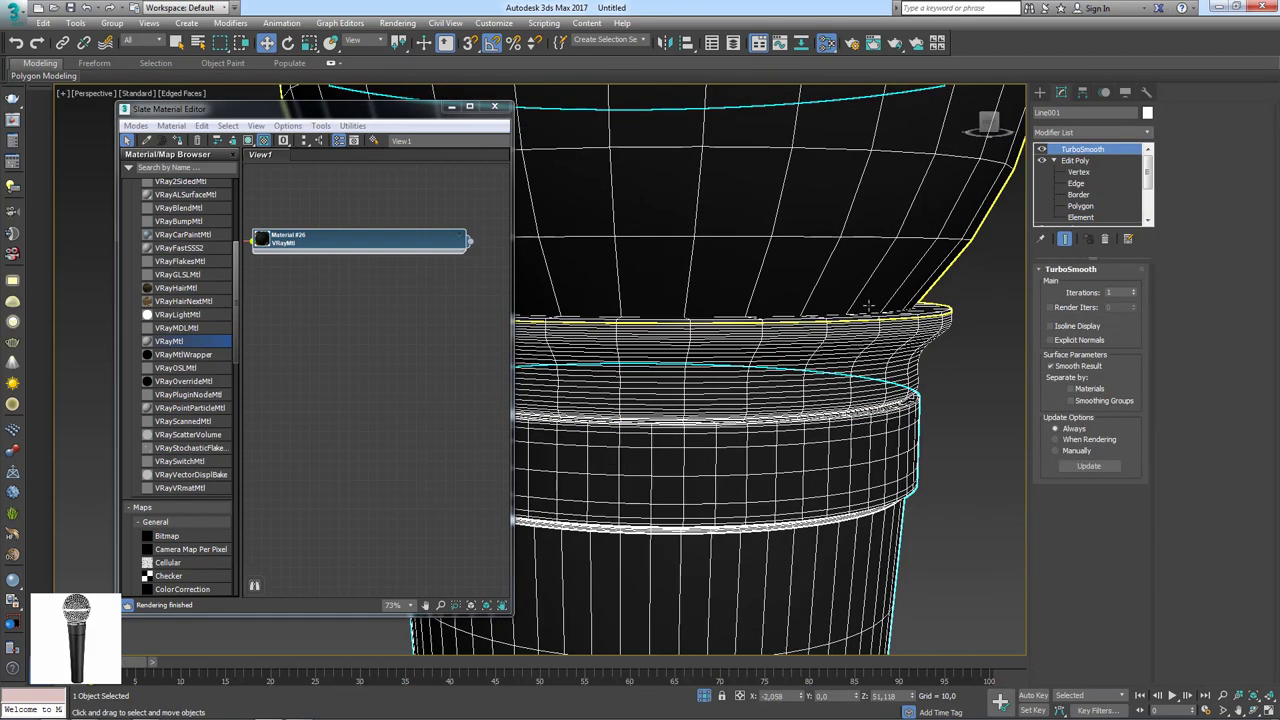
key(z)
scroll(872, 318, up, 1)
click(872, 318)
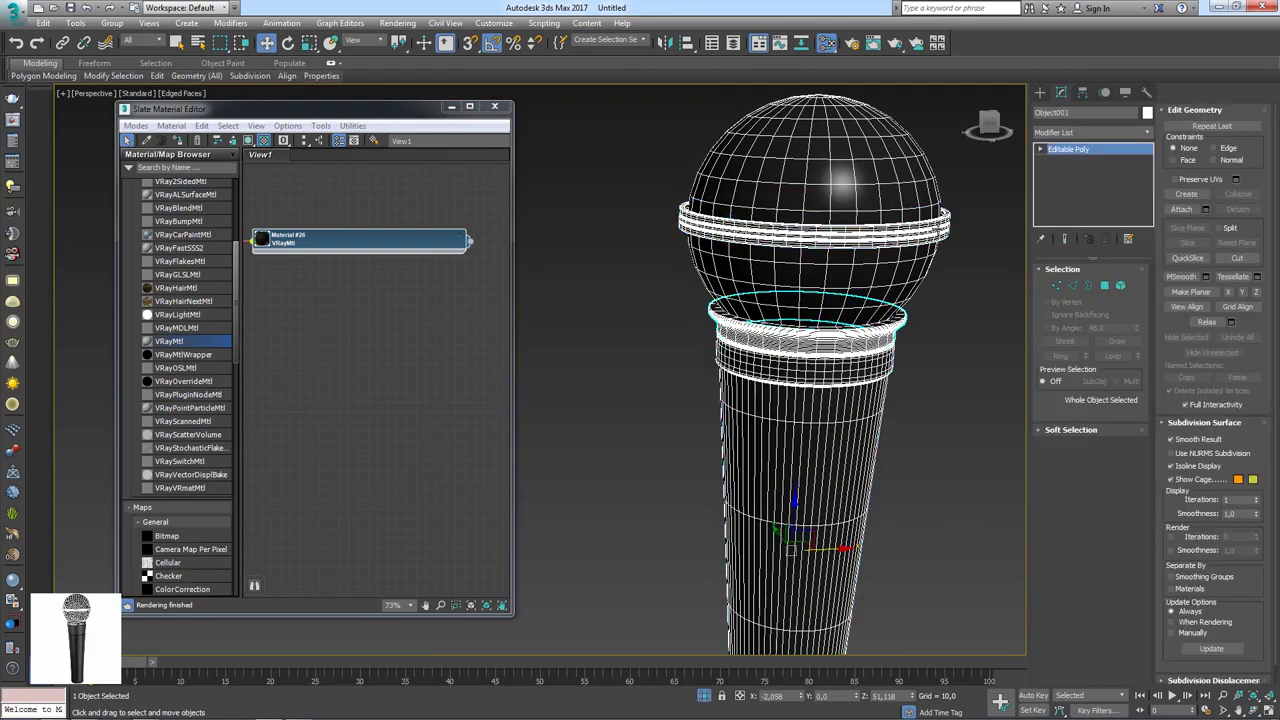
Reselect the microphone body, clear its band selection, and return to its TurboSmooth level.
click(1120, 285)
click(791, 548)
scroll(880, 232, down, 3)
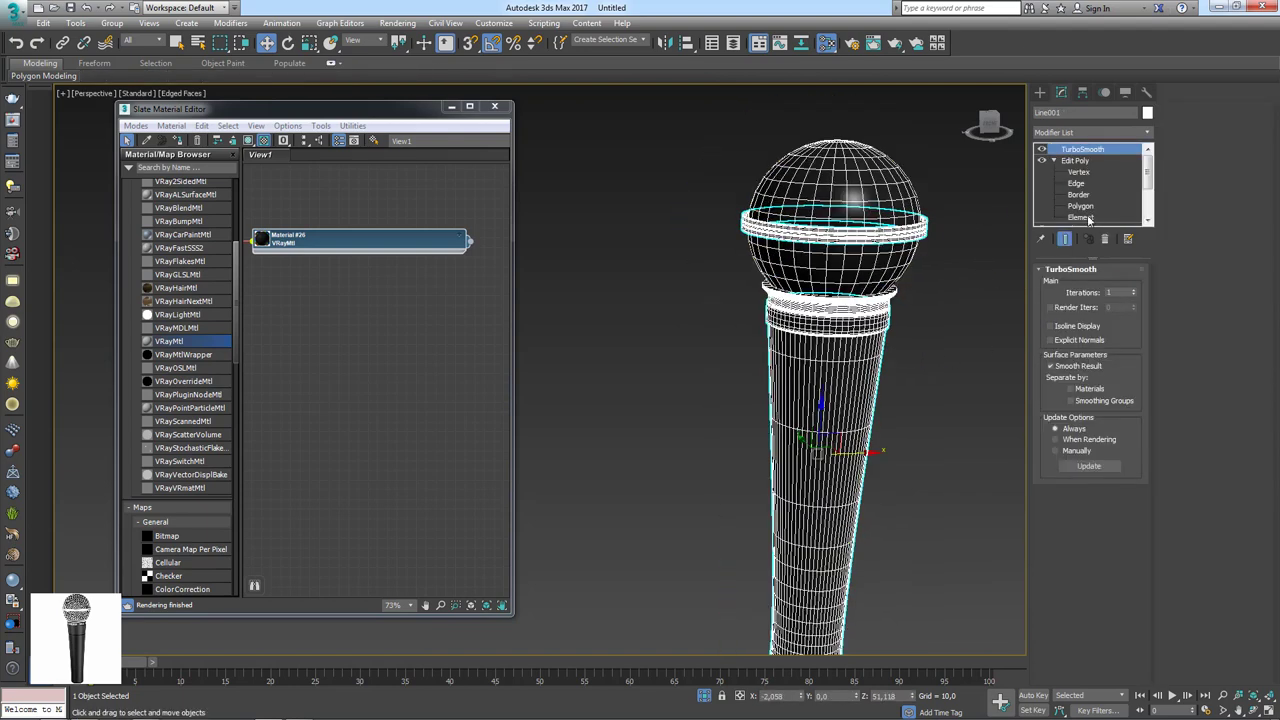
click(1094, 218)
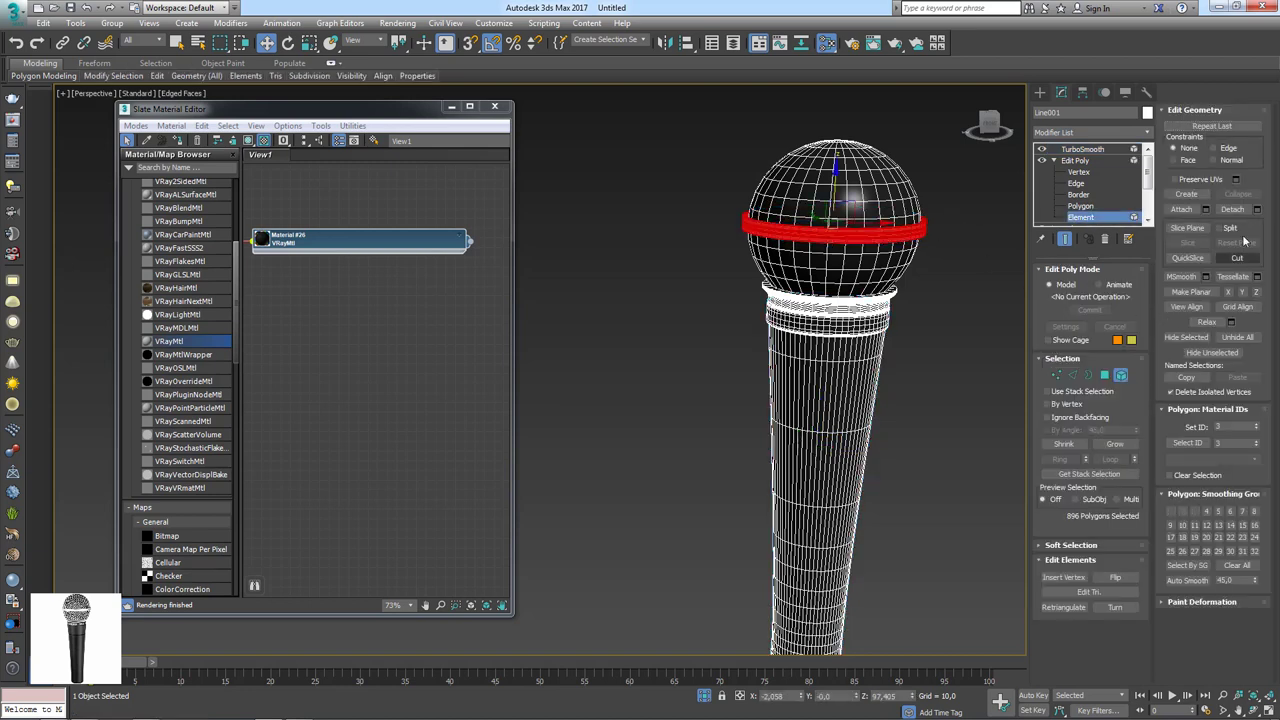
click(960, 255)
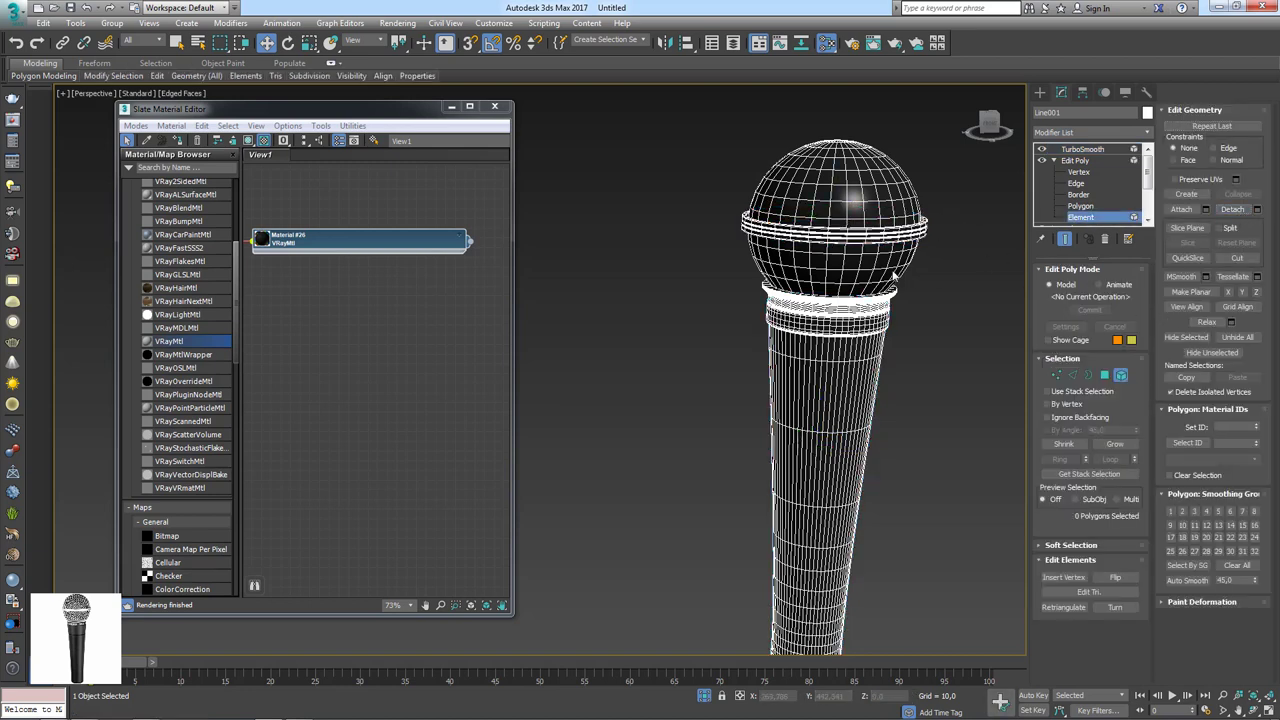
click(1082, 149)
Hide the microphone body with Hide Selection.
right_click(835, 315)
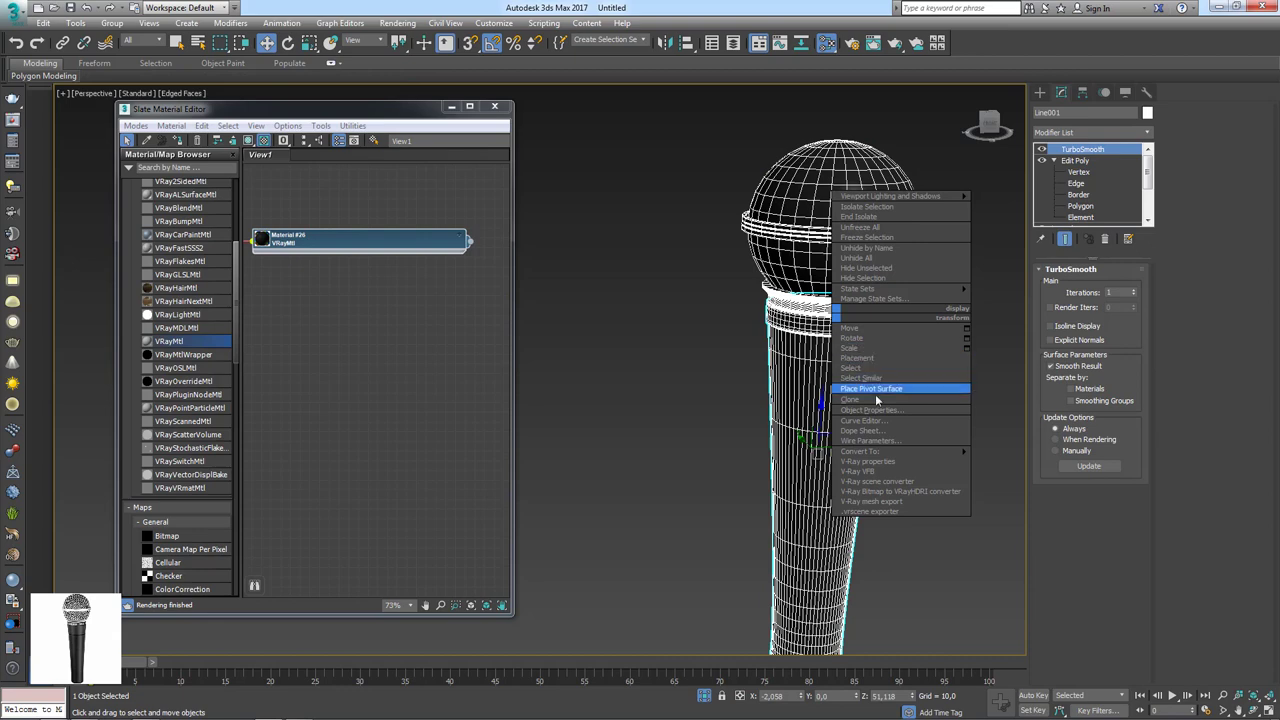
click(881, 281)
click(880, 305)
scroll(850, 230, up, 2)
scroll(850, 227, up, 2)
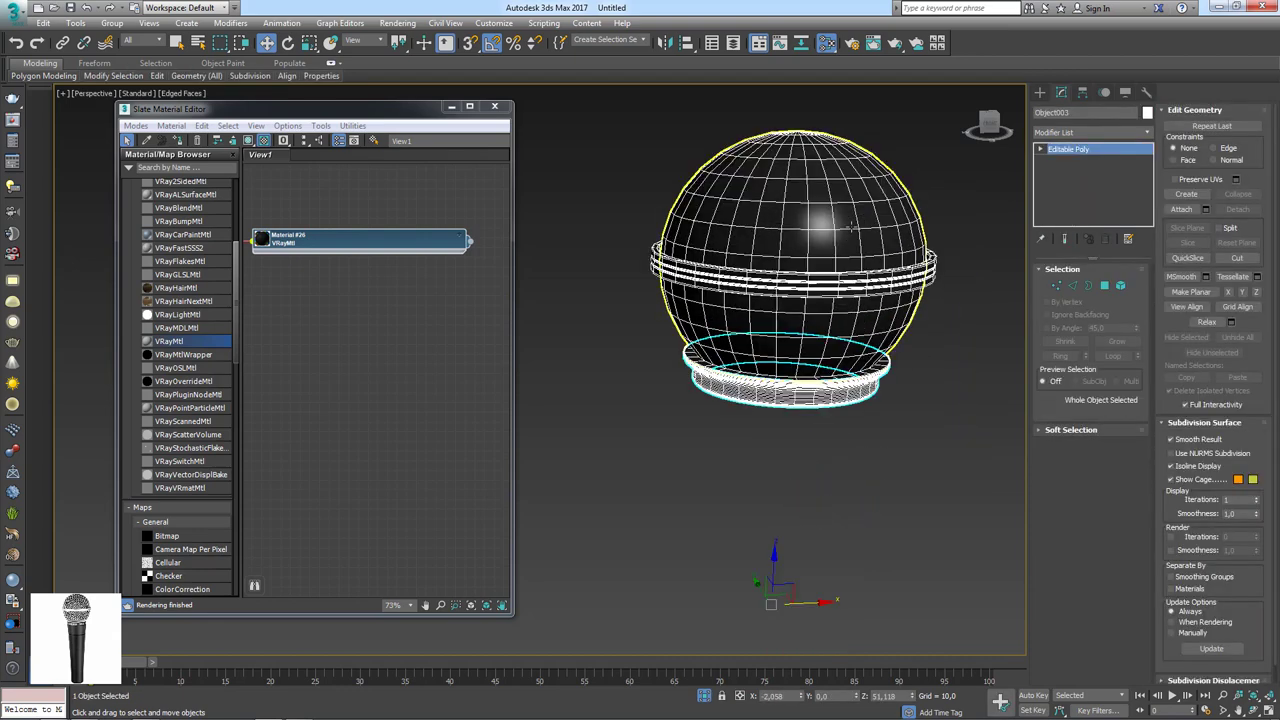
Hide the sphere head and box-select the two metal rings.
click(851, 226)
right_click(848, 224)
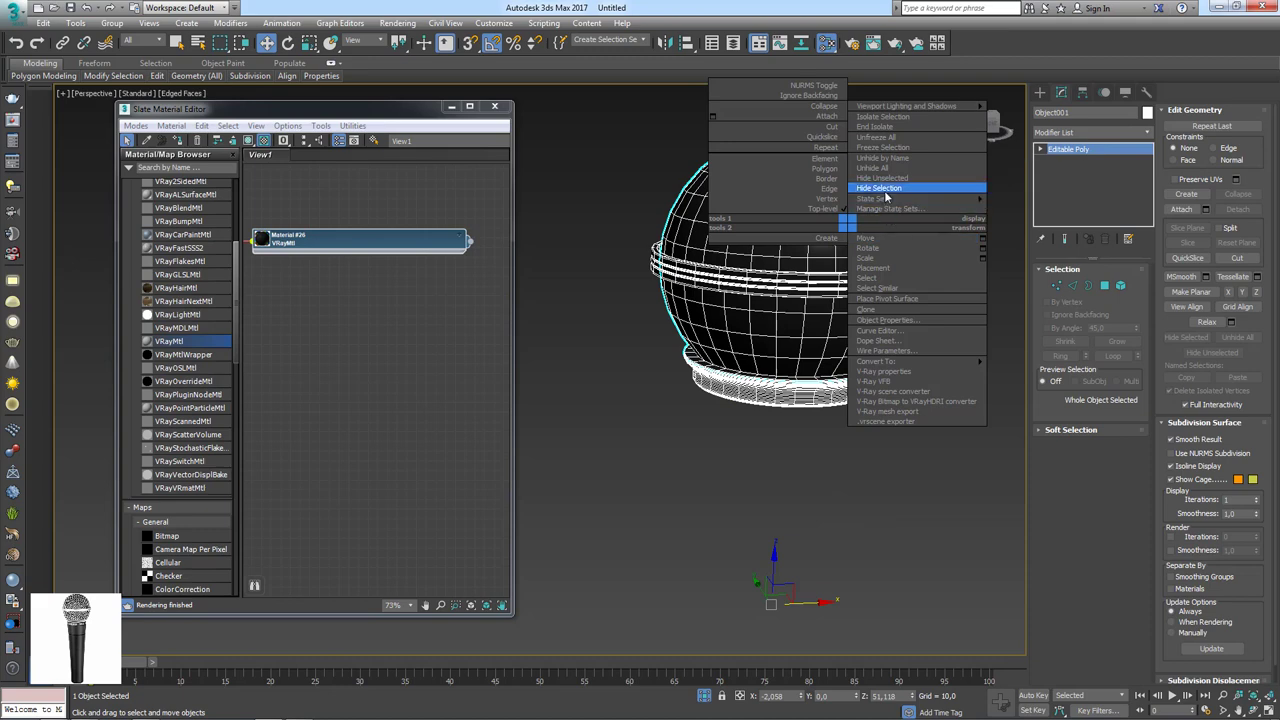
click(885, 197)
drag(908, 443, 687, 218)
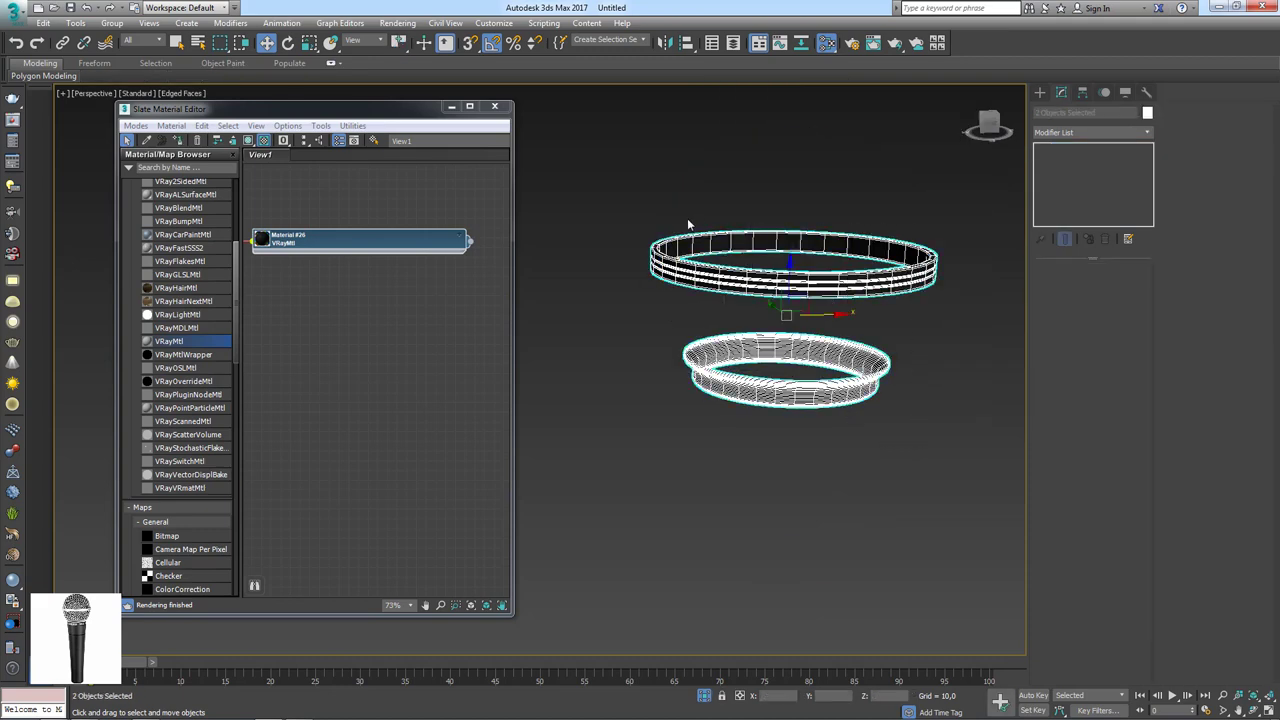
Assign Material #27 from the Slate editor to both selected rings.
right_click(733, 266)
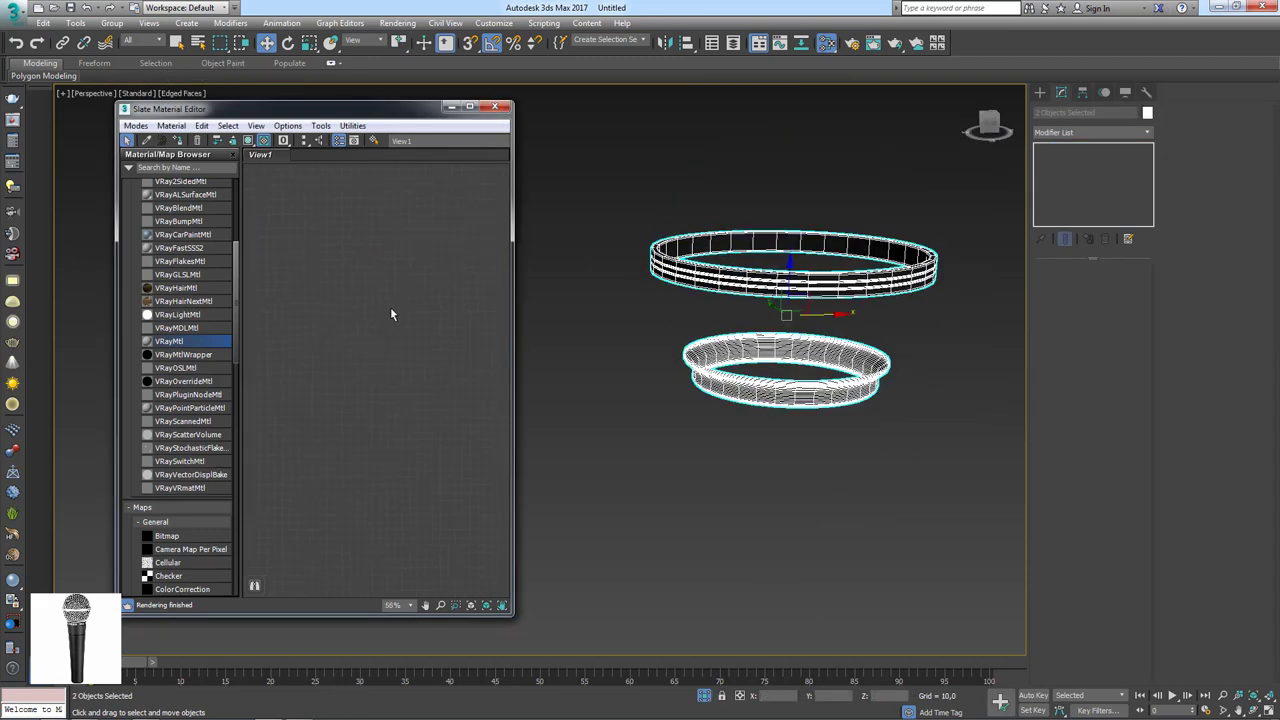
scroll(390, 307, down, 3)
scroll(392, 300, down, 3)
scroll(360, 340, down, 2)
scroll(344, 368, up, 2)
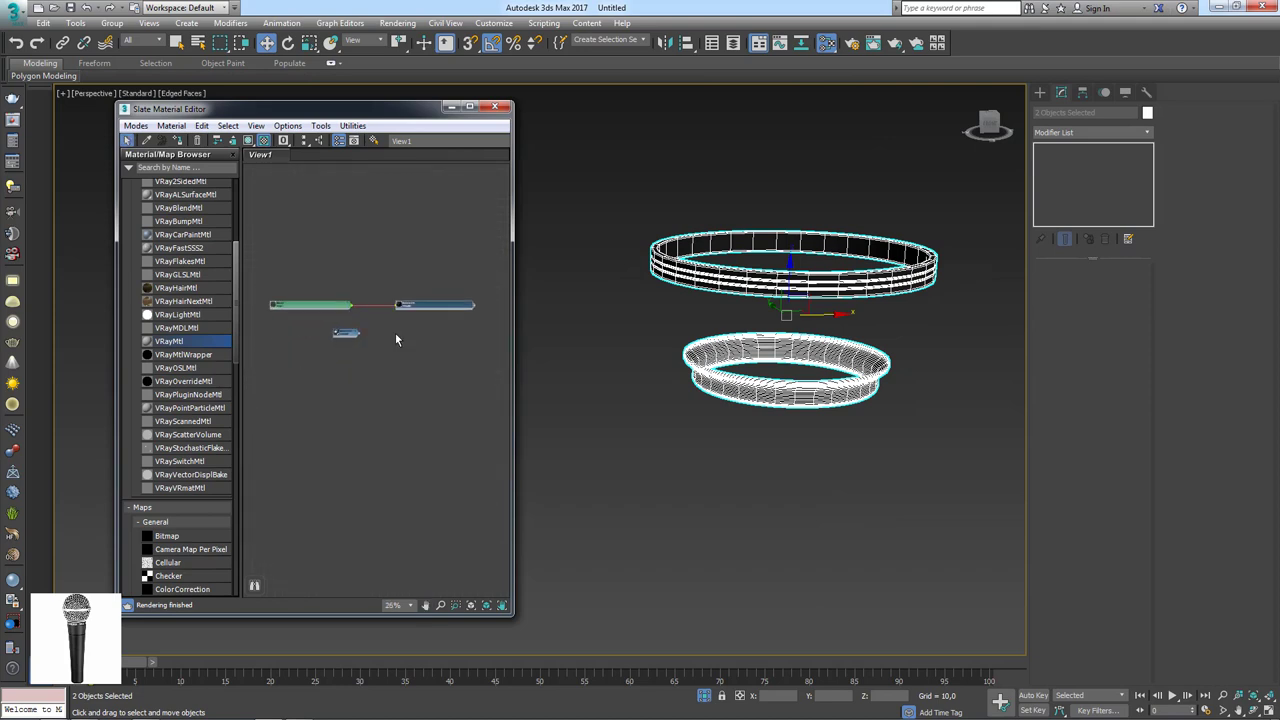
scroll(394, 338, up, 4)
scroll(338, 336, up, 4)
drag(651, 167, 864, 428)
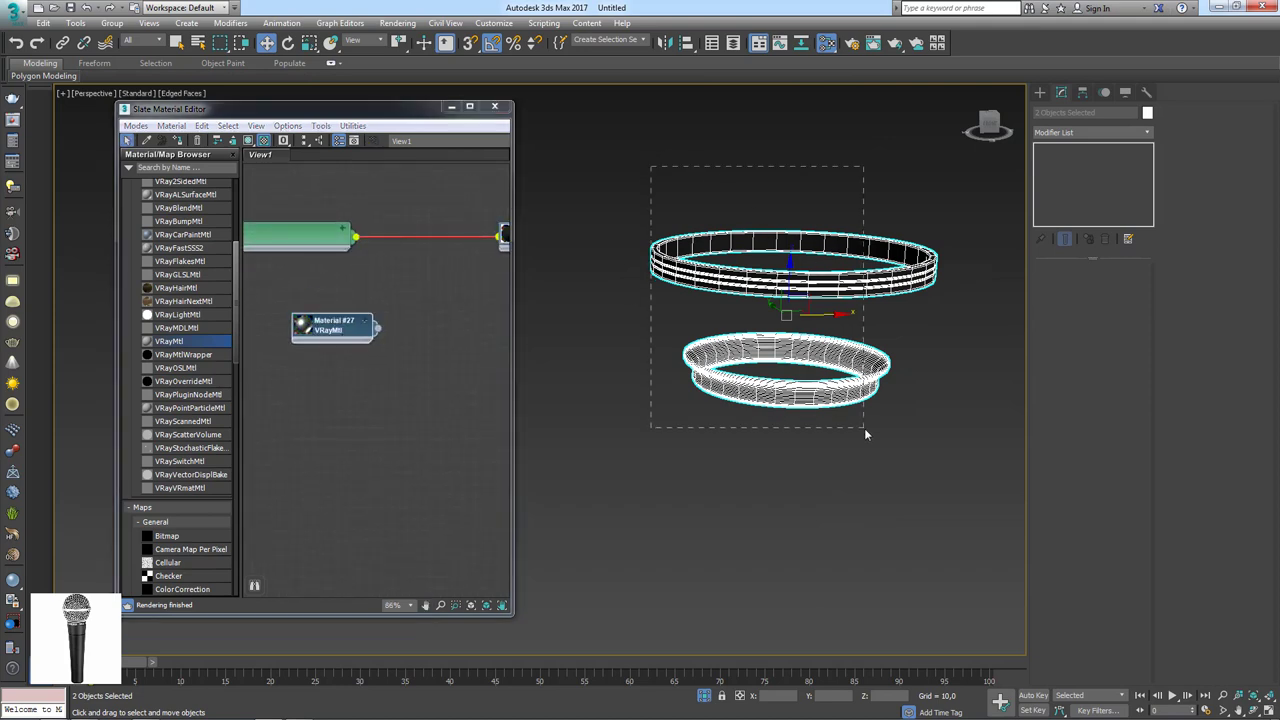
right_click(336, 333)
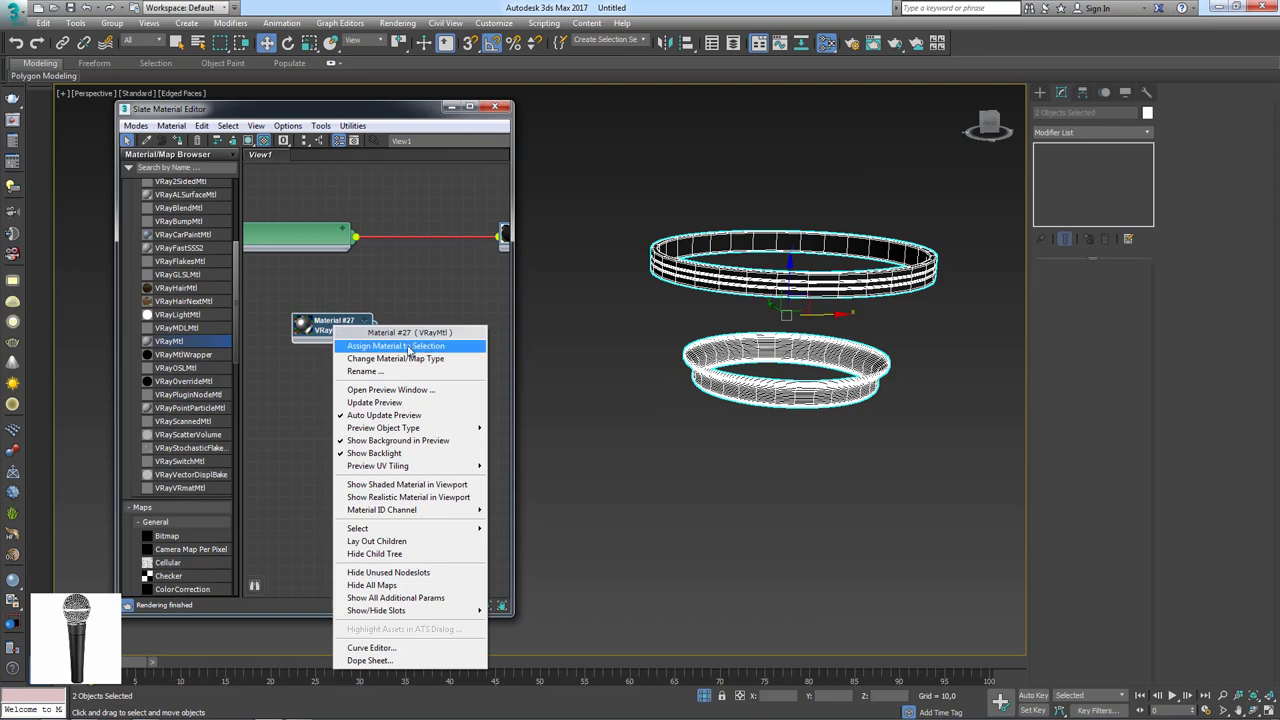
click(409, 346)
Unhide all microphone parts and assign Material #27 to the grille mesh.
click(699, 425)
right_click(726, 463)
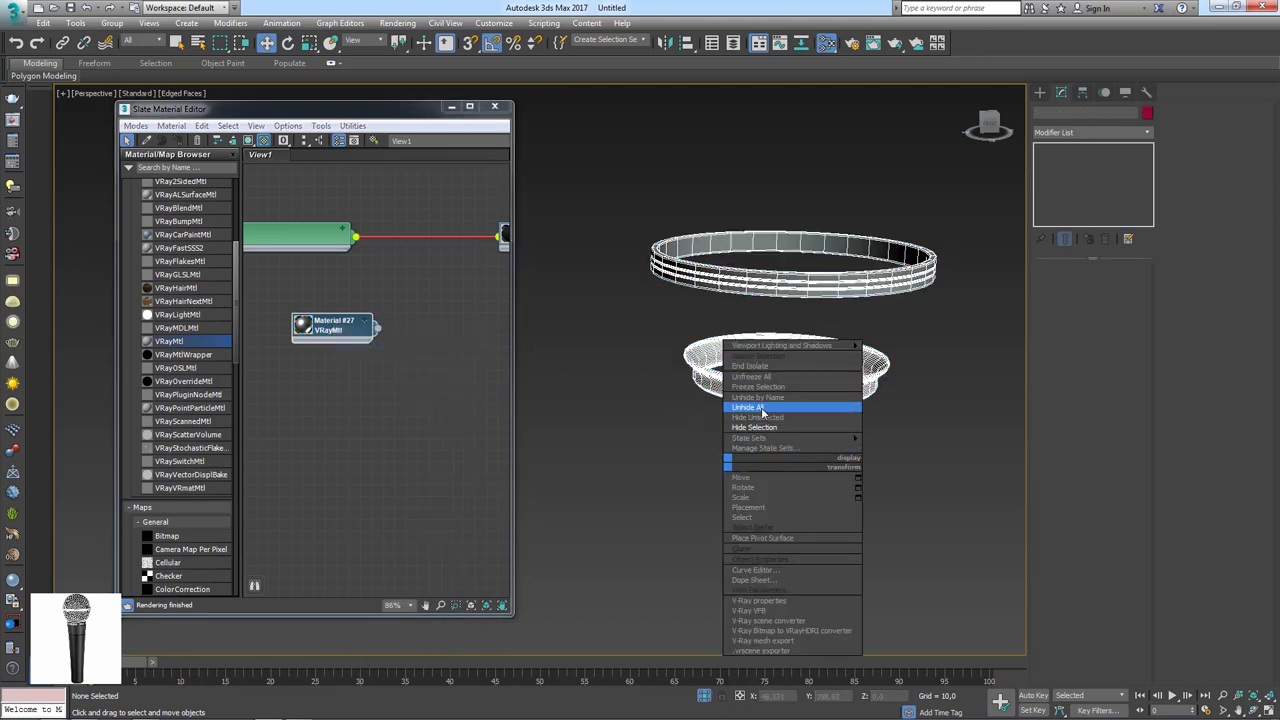
click(762, 408)
click(809, 231)
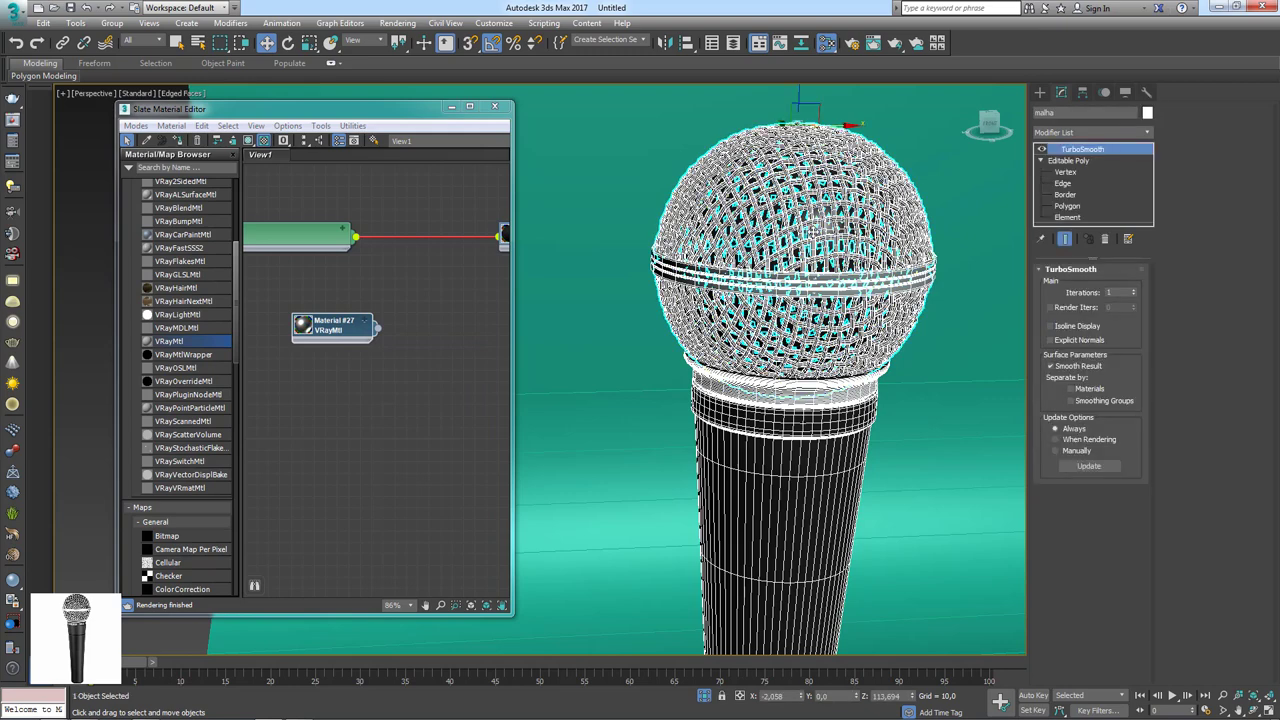
key(F4)
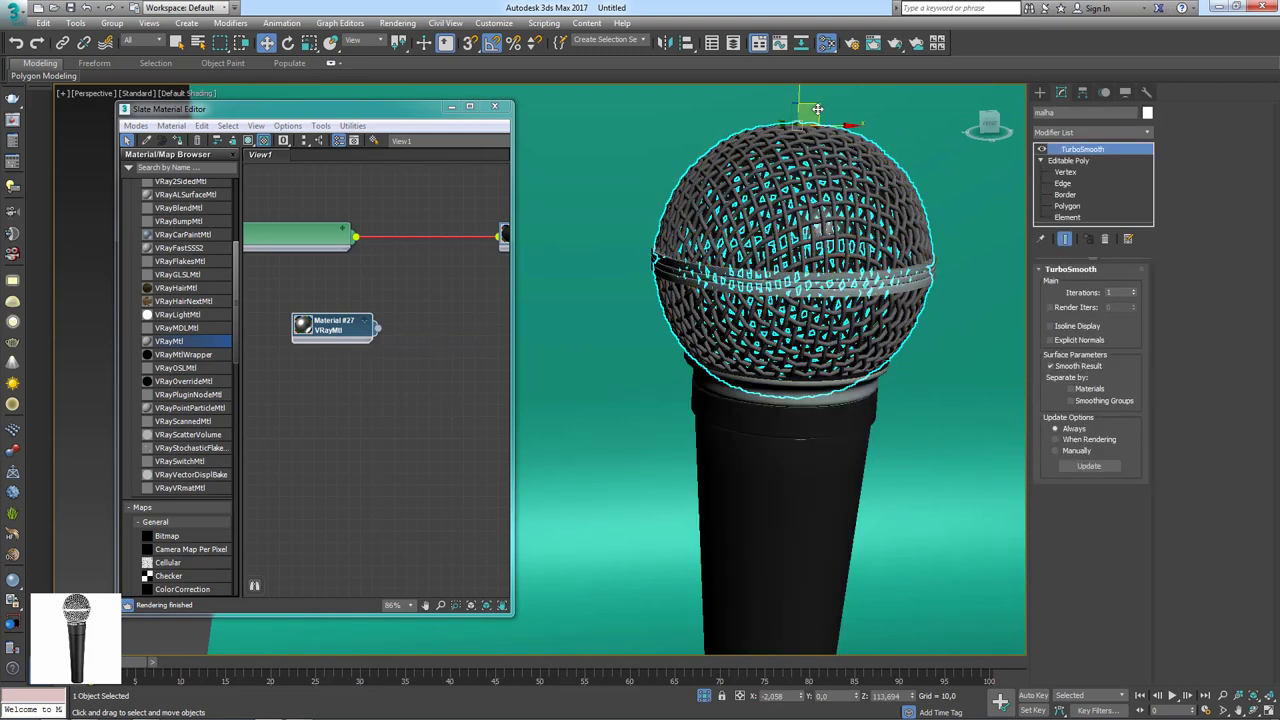
drag(812, 112, 551, 97)
key(ctrl+z)
right_click(331, 331)
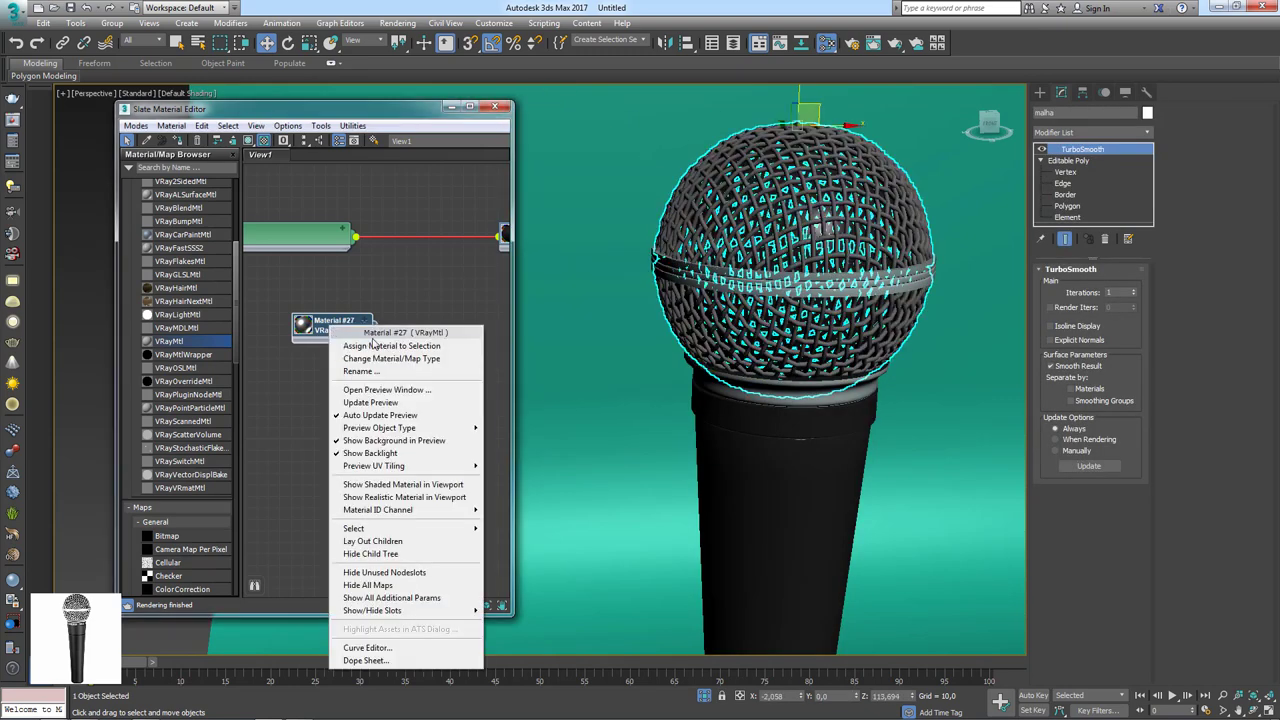
click(365, 347)
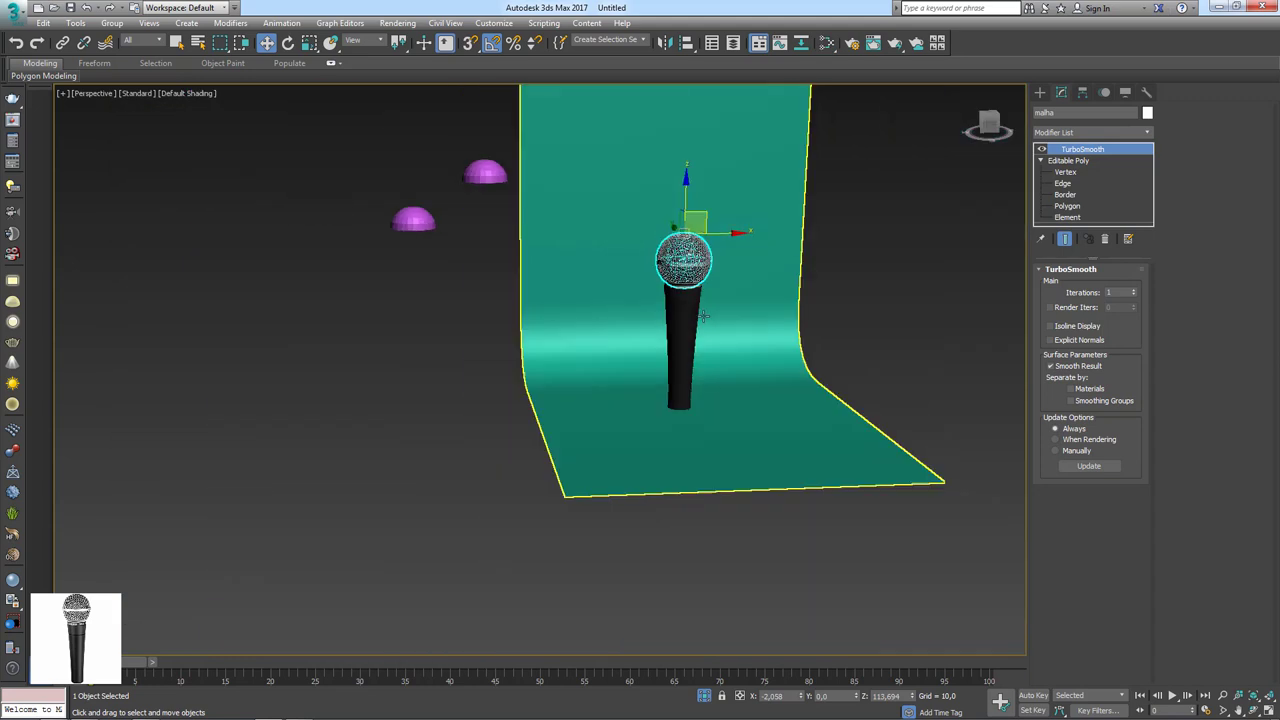
click(749, 323)
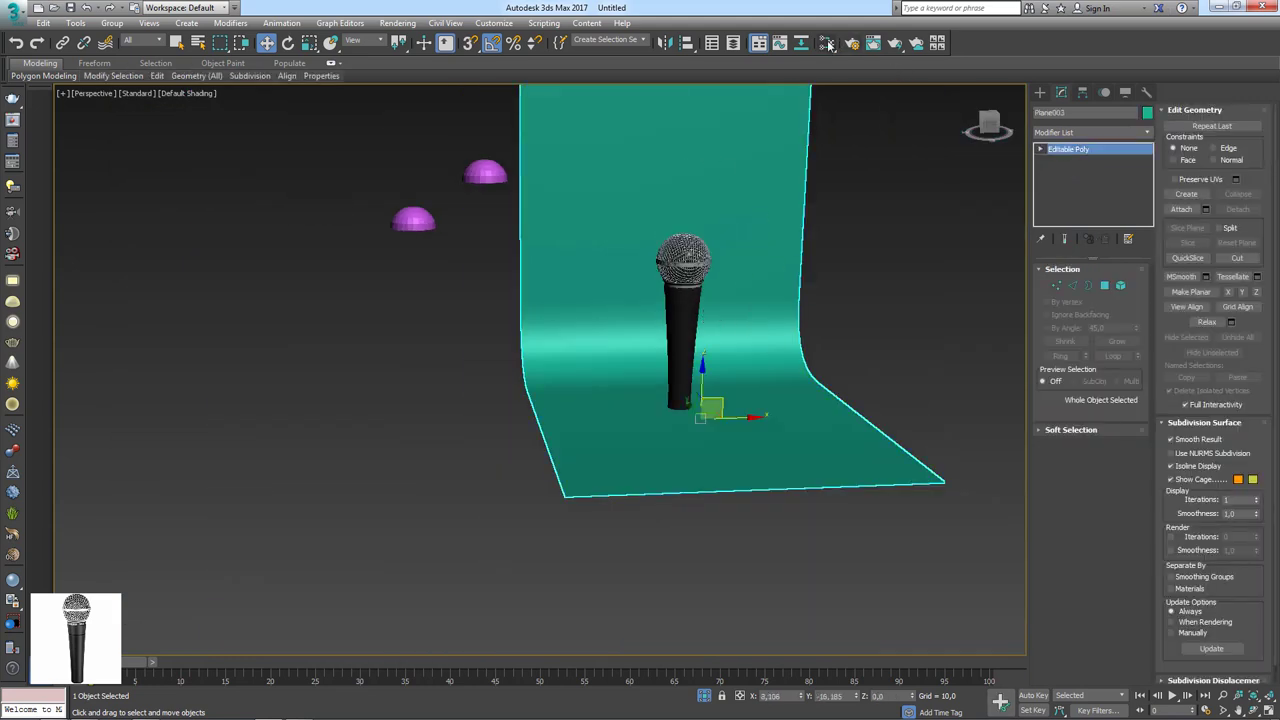
Create a new VRayMtl, Material #28, and wire it to the backdrop plane.
click(828, 44)
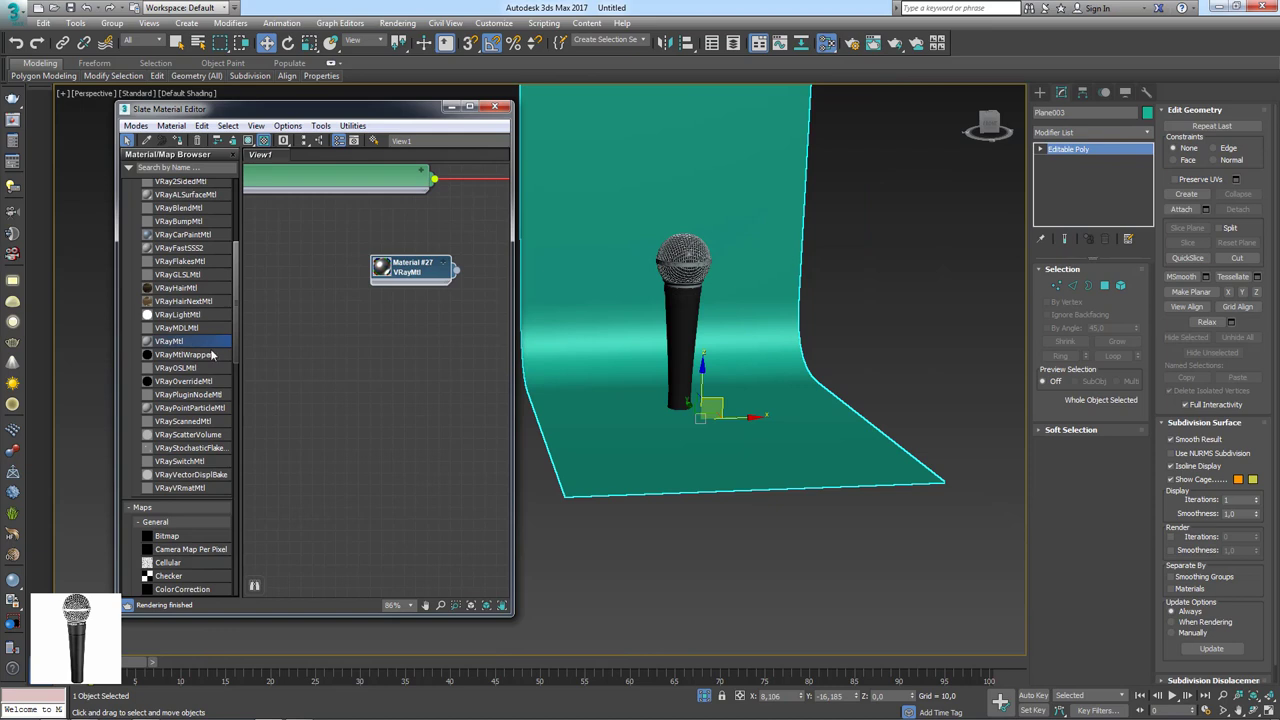
drag(211, 355, 367, 373)
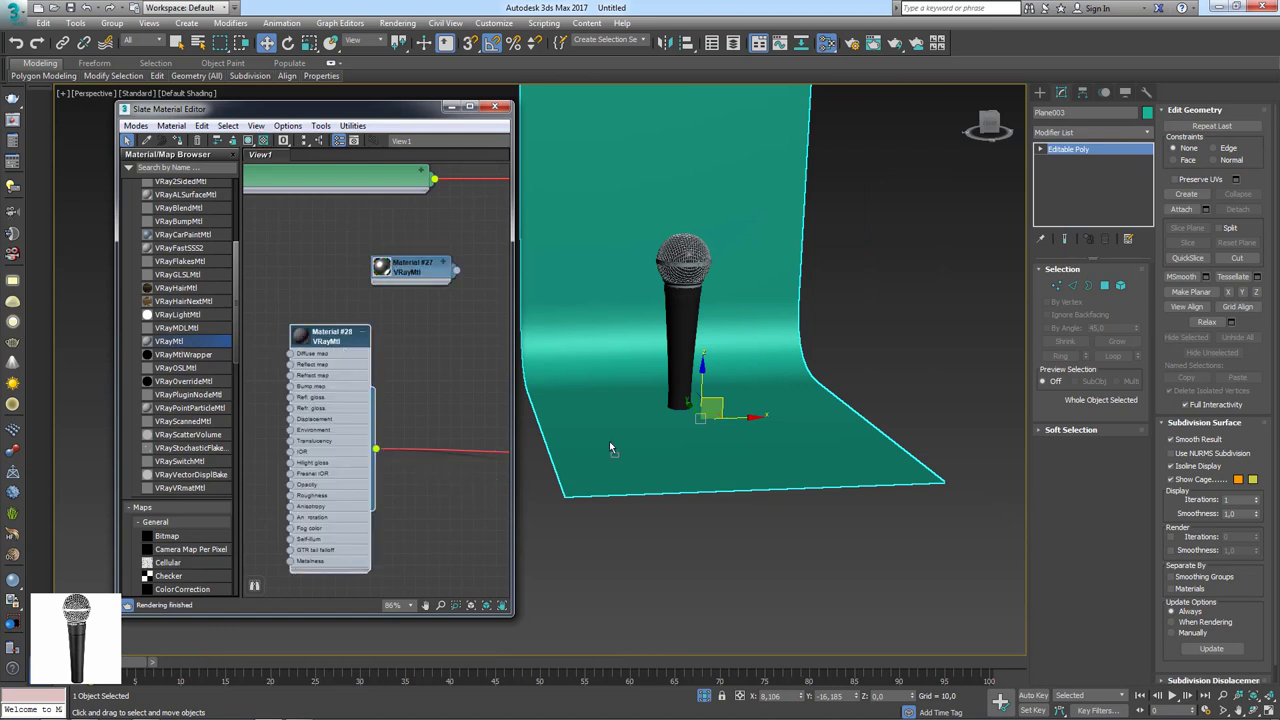
drag(610, 447, 617, 448)
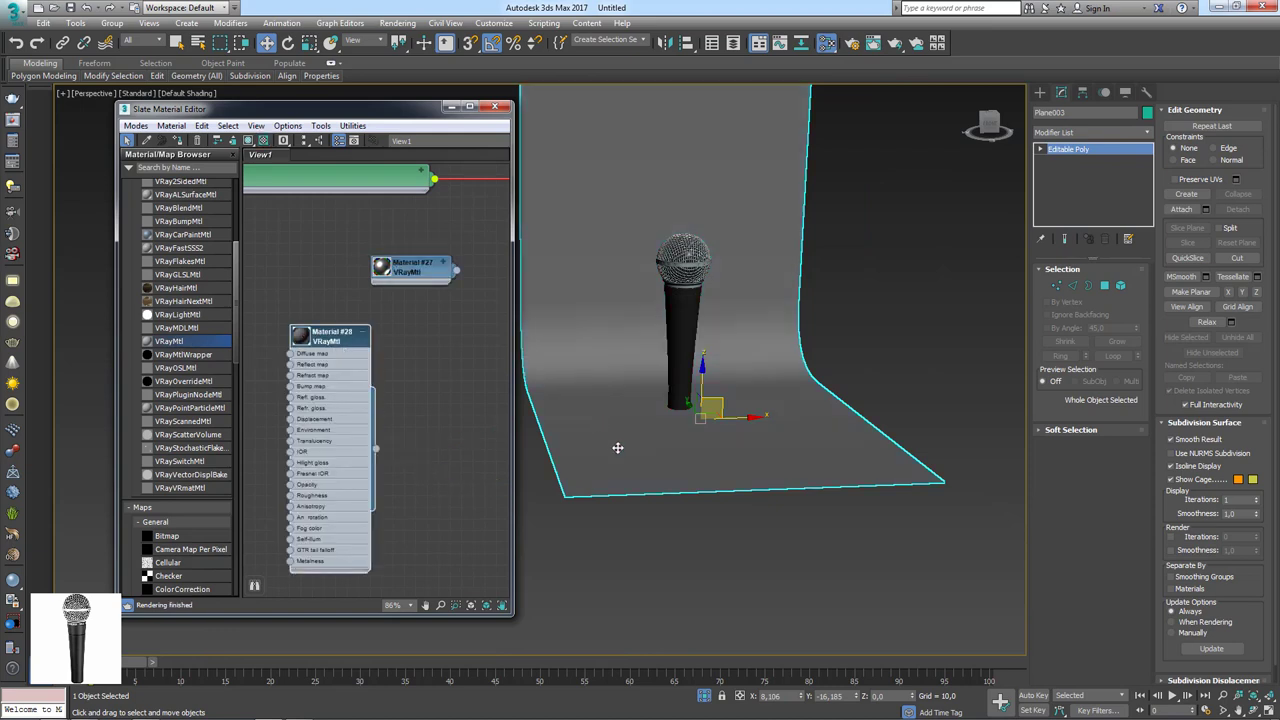
double_click(331, 343)
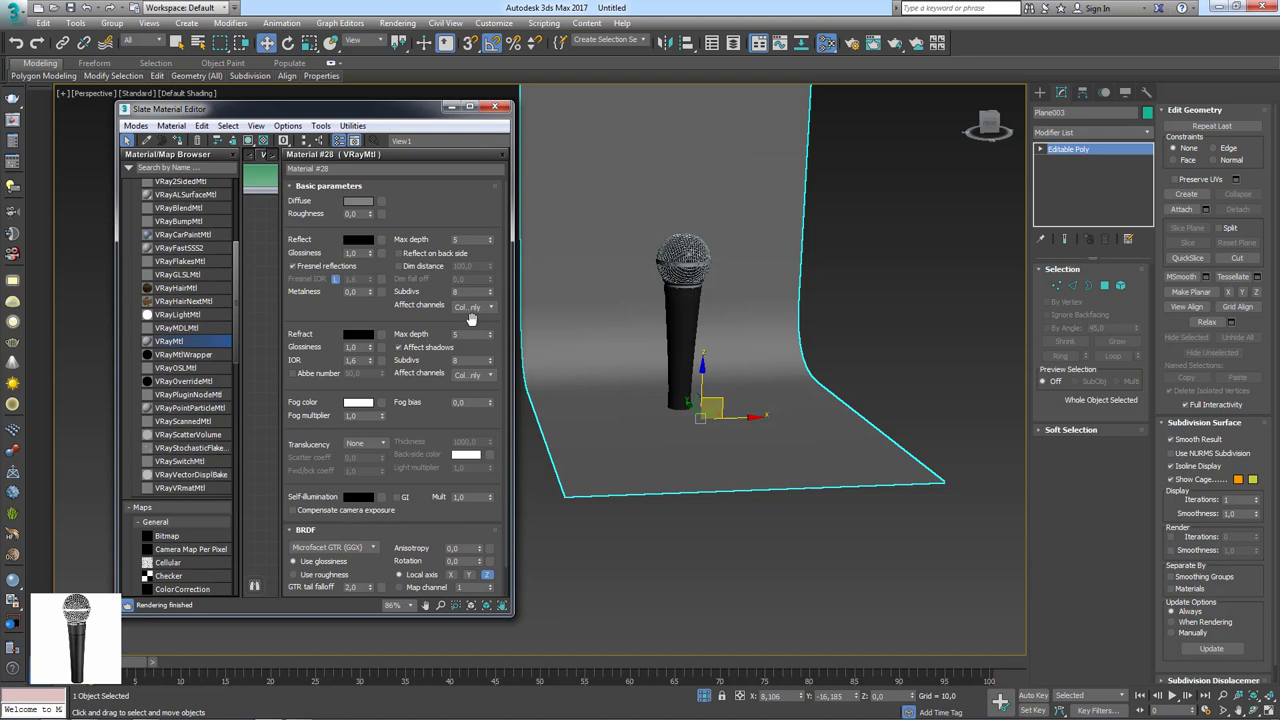
Set Material #28's diffuse to grey value 188 and move the purple domes aside.
click(357, 201)
drag(472, 153, 499, 183)
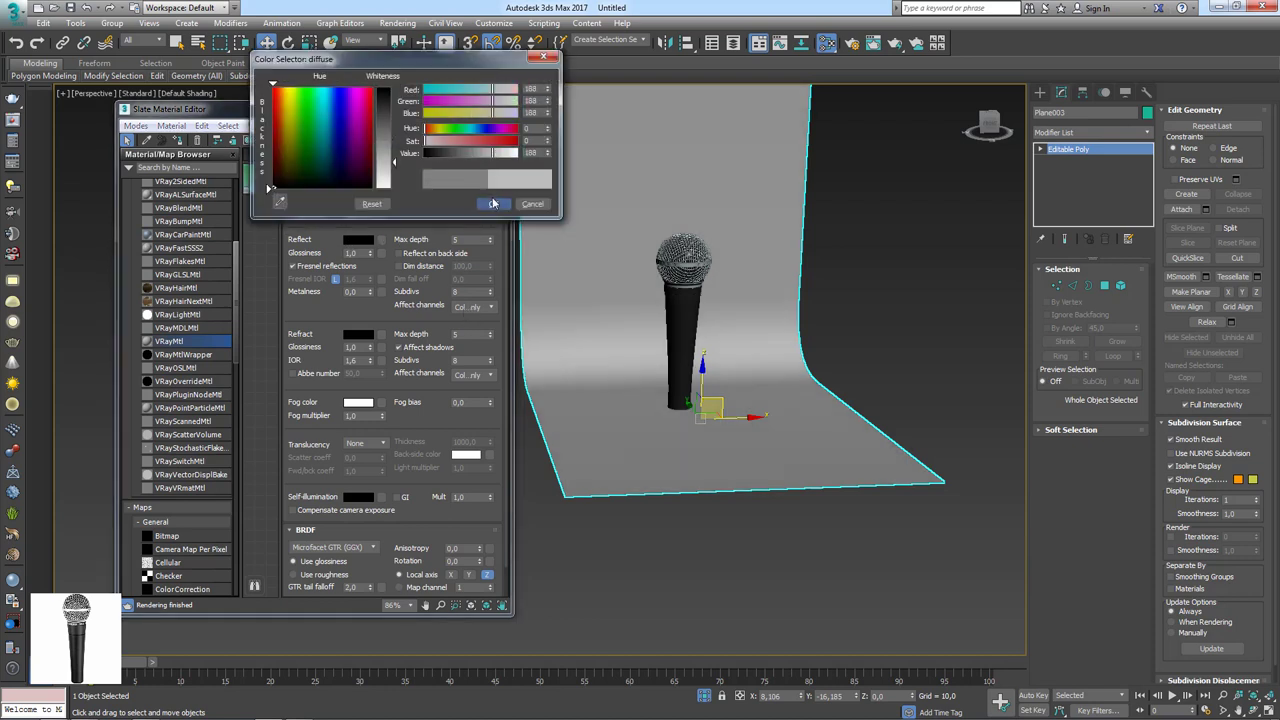
click(493, 204)
click(505, 108)
scroll(752, 286, down, 2)
scroll(726, 317, down, 2)
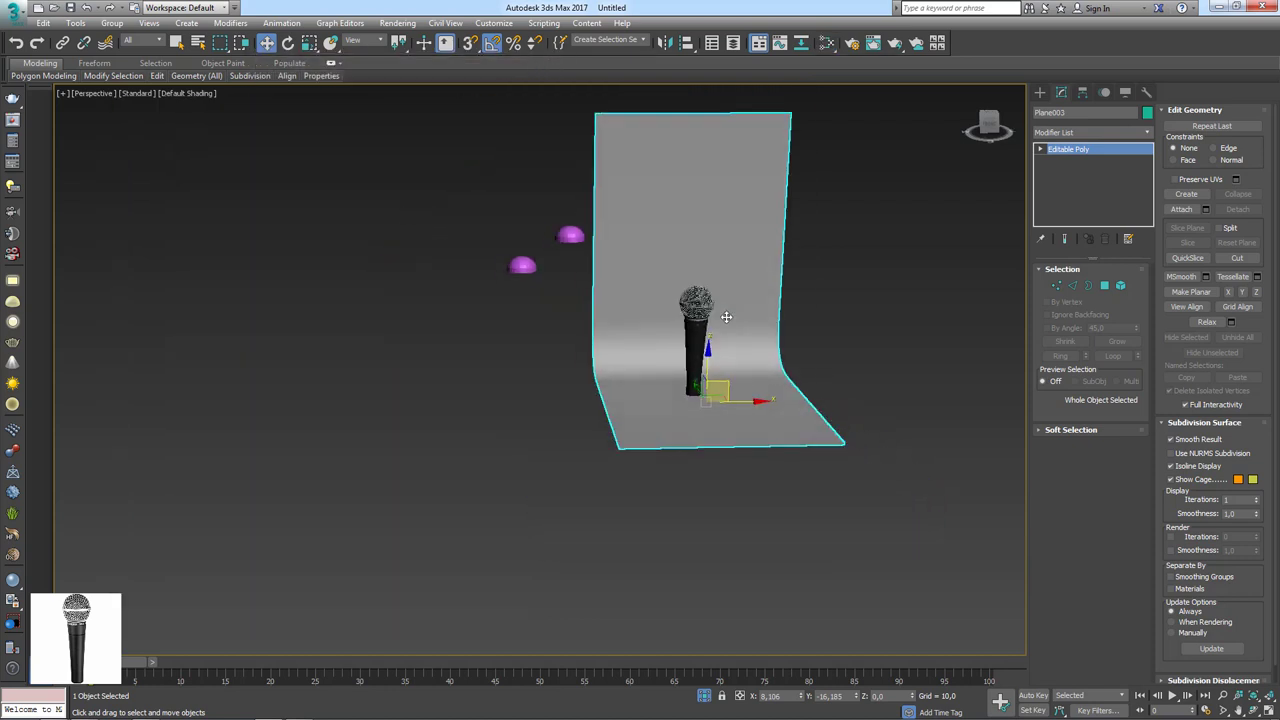
mouse_move(453, 203)
mouse_down()
mouse_move(589, 254)
mouse_move(251, 226)
mouse_up()
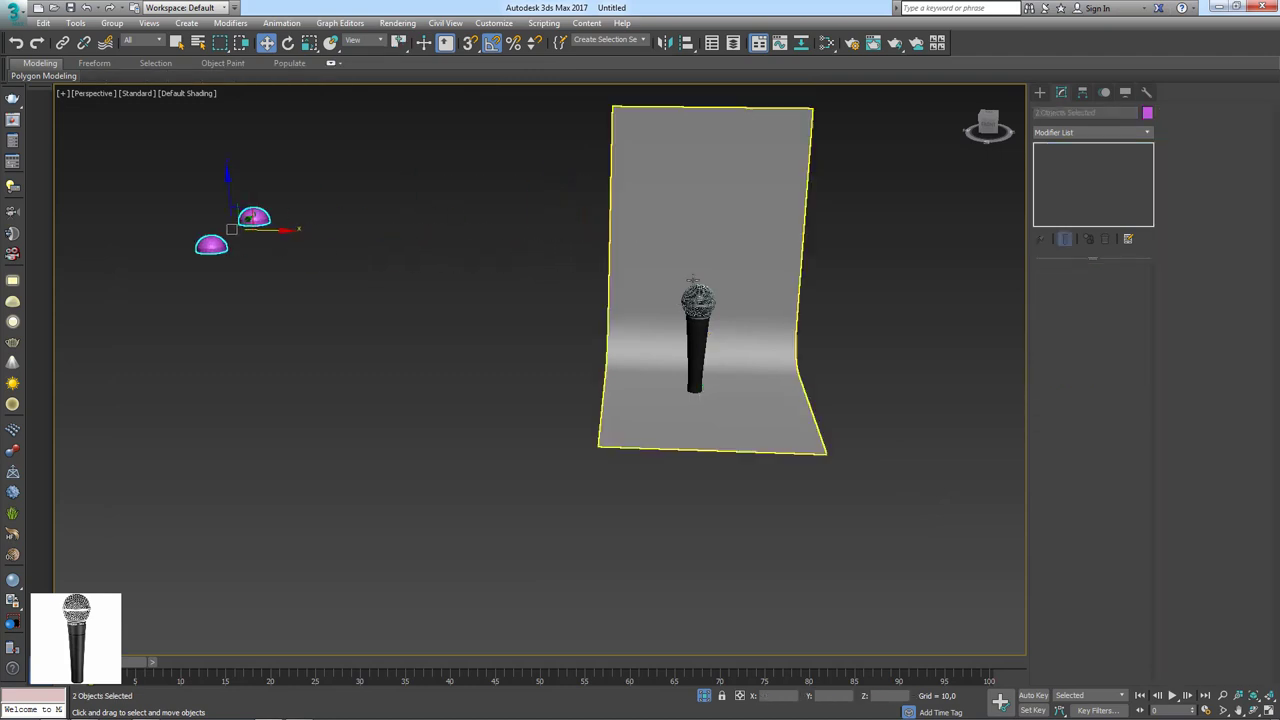
Draw a VRayLight plane light to the right of the backdrop.
click(1039, 92)
click(1073, 112)
click(1080, 131)
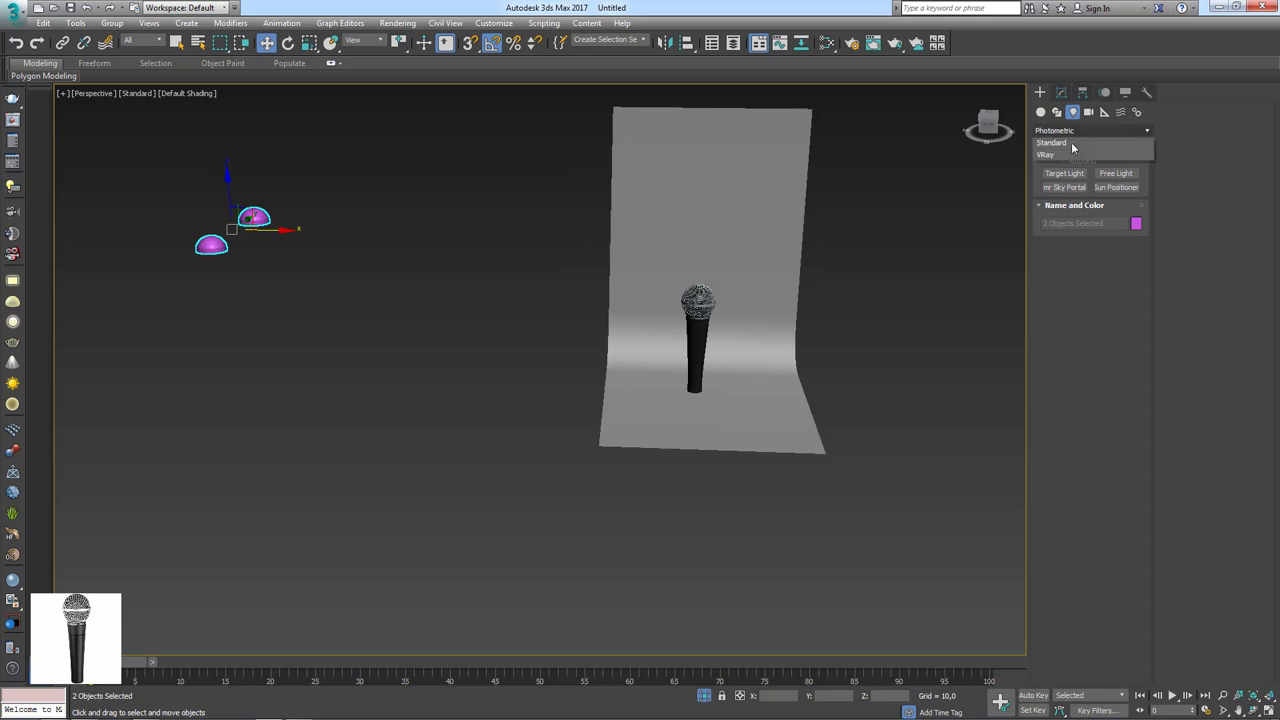
click(1066, 155)
click(1077, 177)
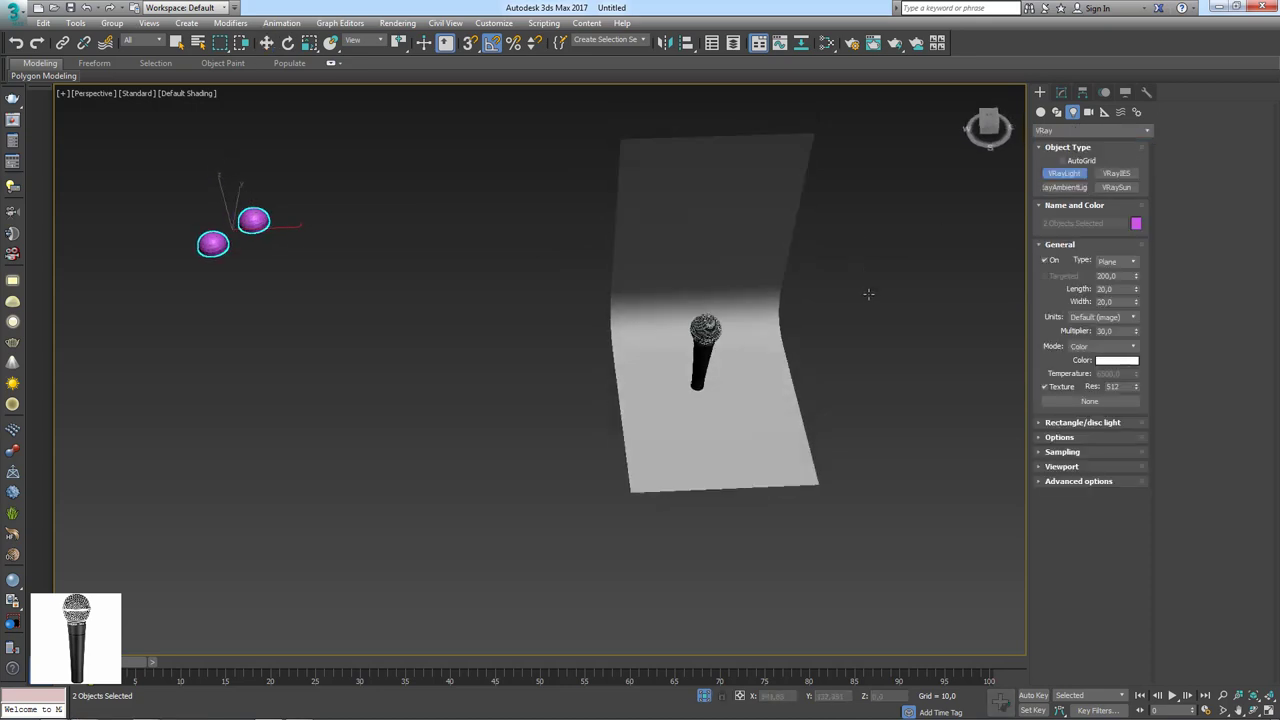
mouse_move(871, 291)
alt+middle_down()
mouse_move(746, 283)
mouse_move(615, 307)
alt+middle_up()
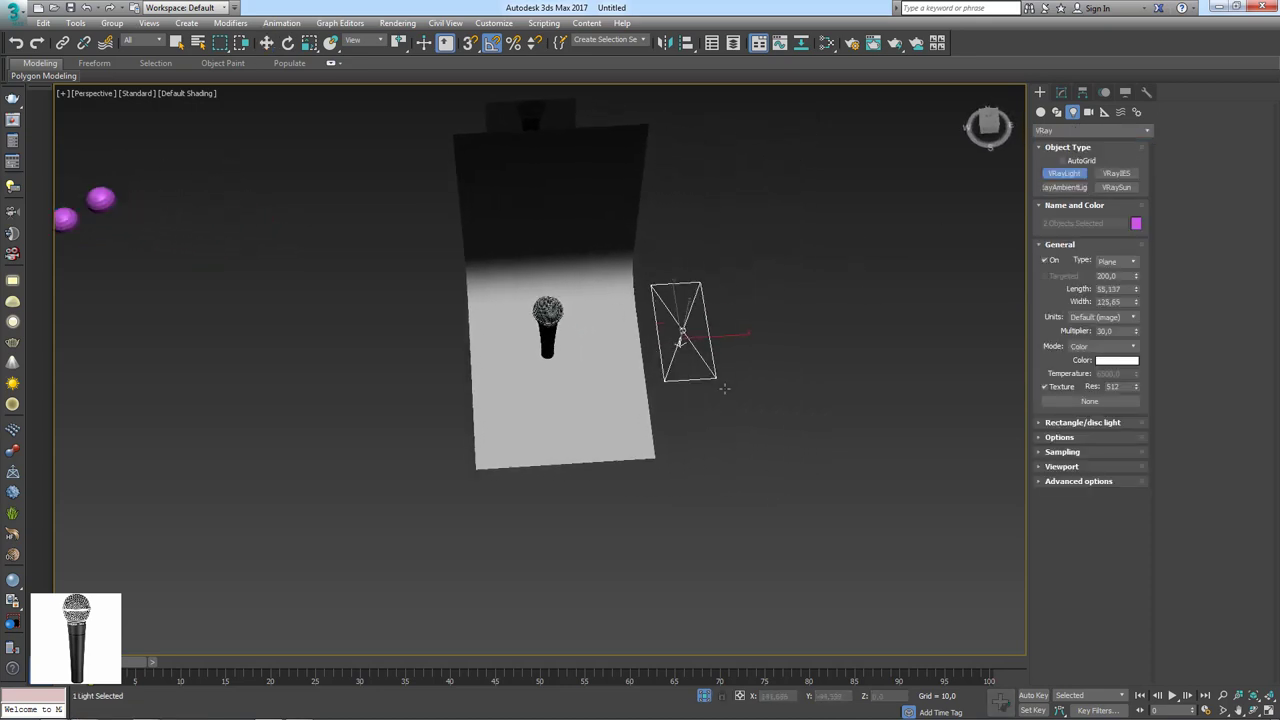
drag(652, 278, 890, 430)
Rotate the plane light upright and position it beside the backdrop aimed at the microphone.
key(e)
alt+middle_drag(857, 394, 796, 312)
mouse_move(796, 312)
mouse_down()
mouse_move(857, 346)
mouse_move(837, 340)
mouse_up()
key(w)
alt+middle_drag(798, 342, 786, 317)
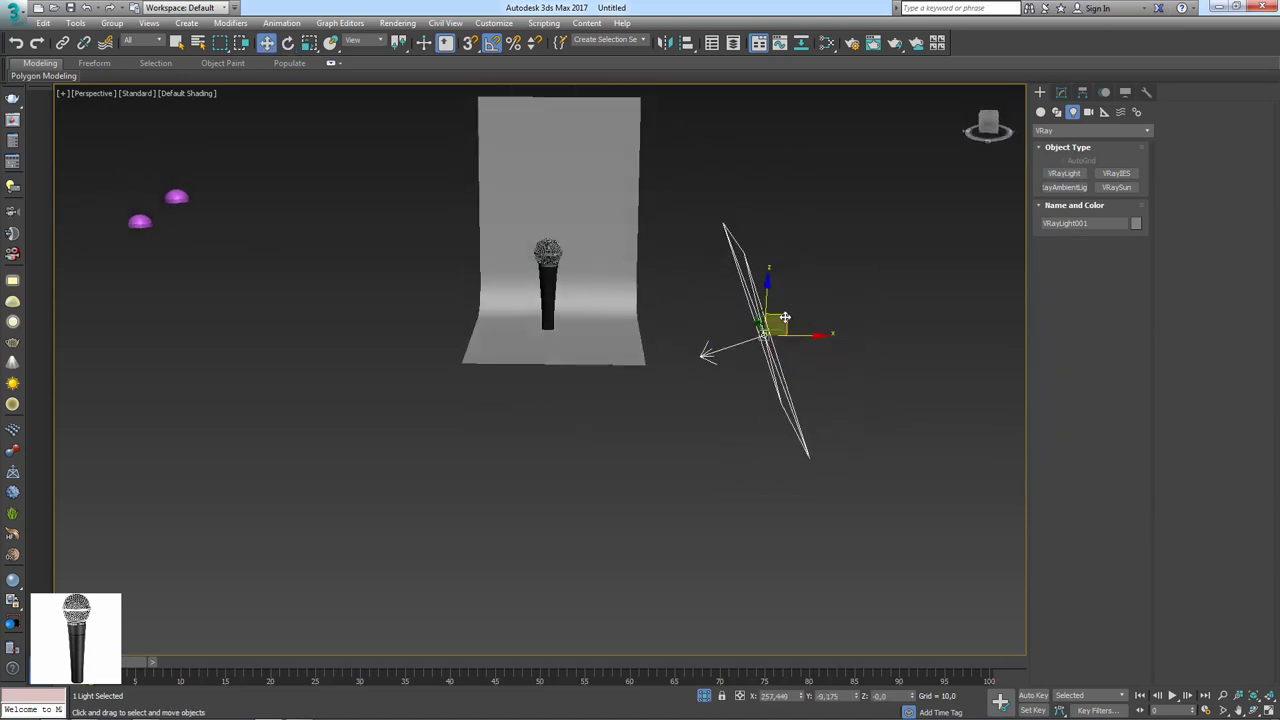
mouse_move(786, 317)
mouse_down()
mouse_move(745, 168)
mouse_move(714, 156)
mouse_up()
key(e)
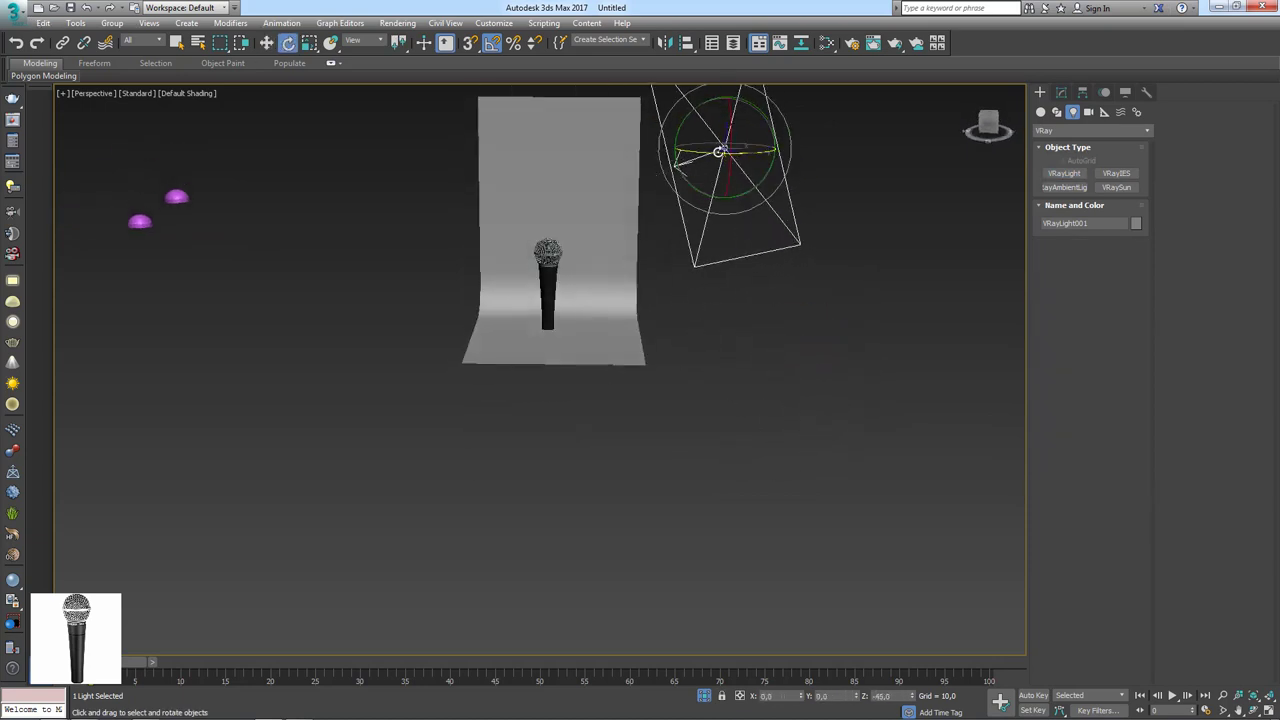
key(w)
mouse_move(714, 156)
alt+middle_down()
mouse_move(791, 234)
mouse_move(740, 155)
alt+middle_up()
drag(740, 155, 674, 268)
mouse_move(674, 268)
alt+middle_down()
mouse_move(711, 229)
mouse_move(943, 194)
alt+middle_up()
Set VRayLight001's multiplier to 10 and draw a second VRayLight at the backdrop's front.
click(1061, 93)
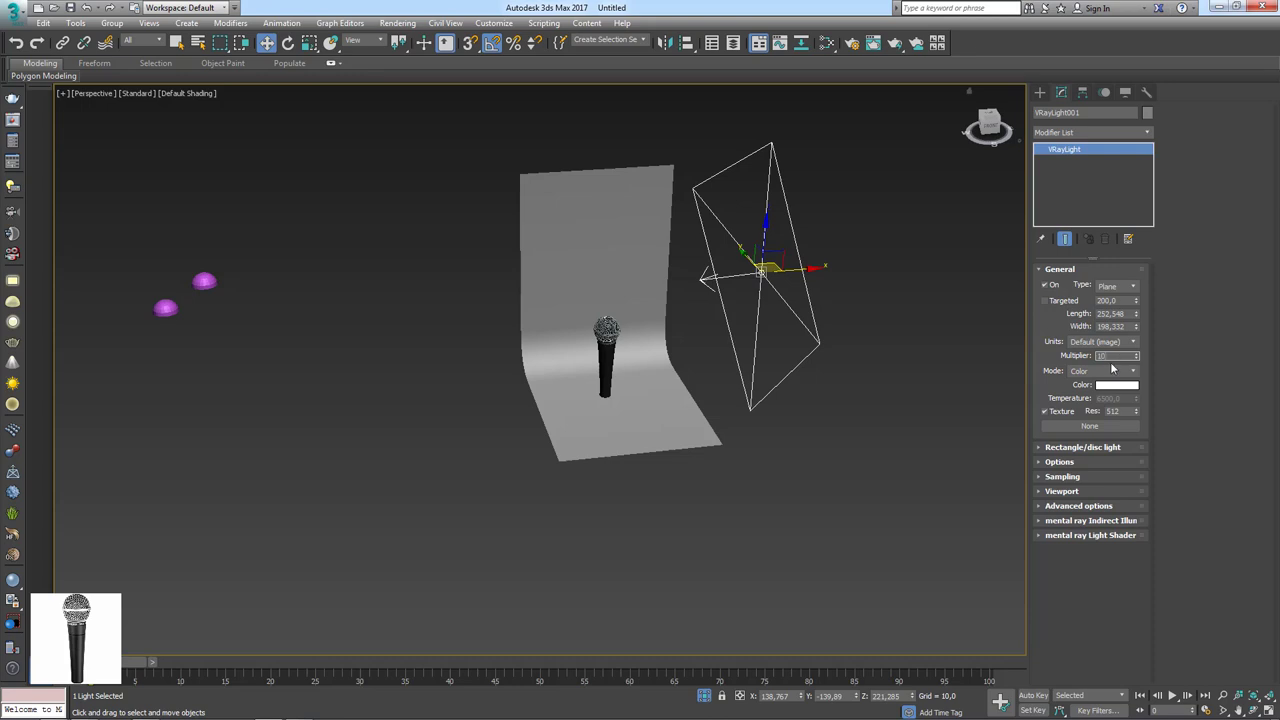
mouse_move(737, 334)
middle_down()
mouse_move(878, 212)
mouse_move(803, 265)
middle_up()
click(1040, 92)
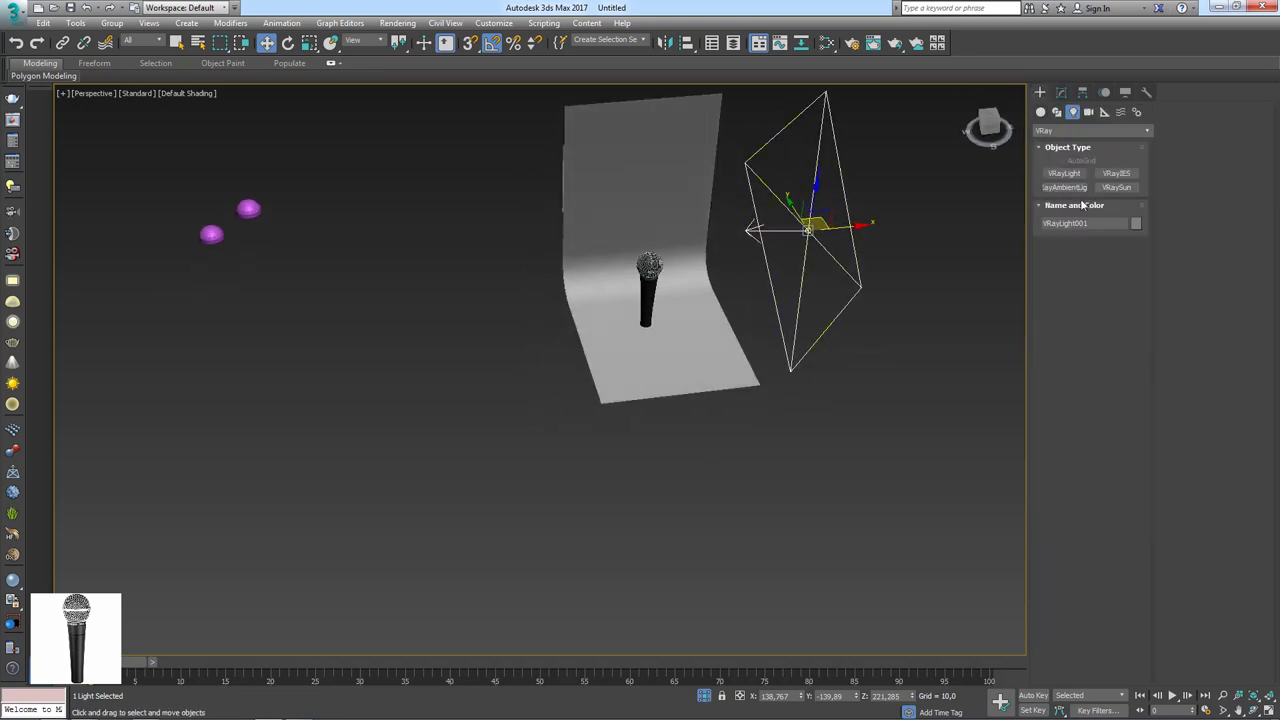
click(1064, 173)
drag(512, 355, 600, 398)
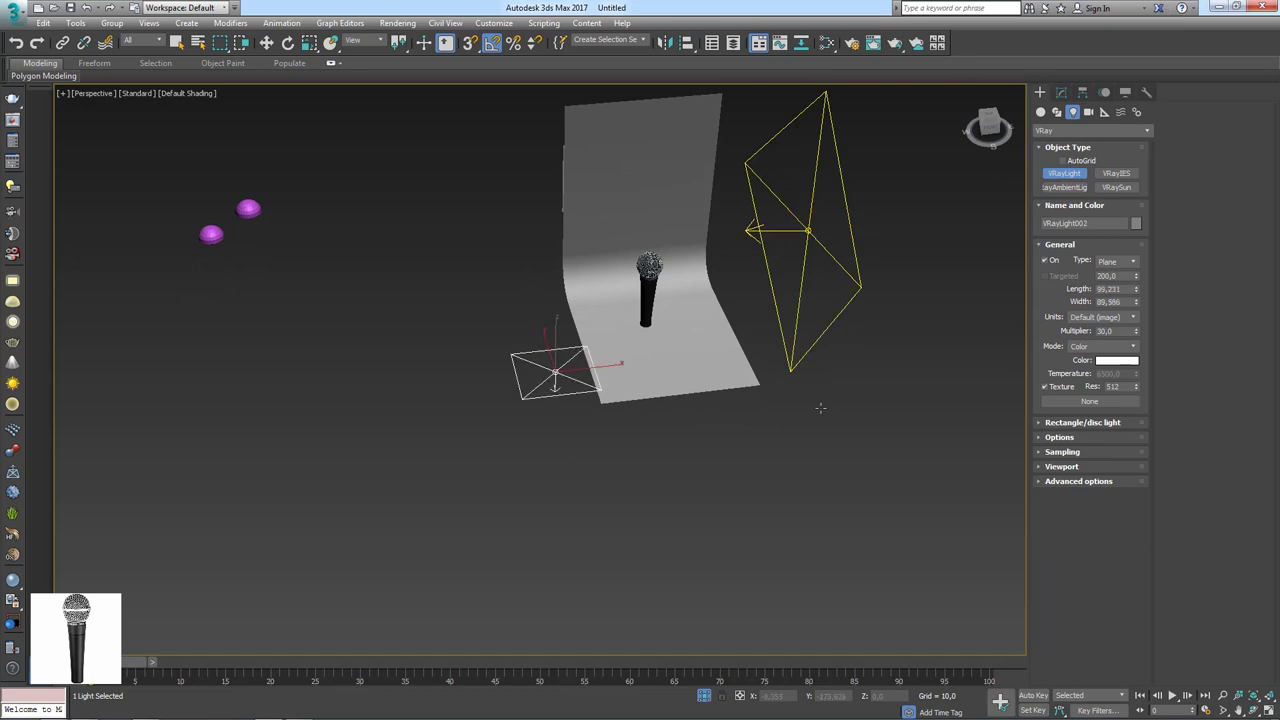
Make VRayLight002 a dome light with multiplier 0.5 and zoom to review the scene.
click(1135, 261)
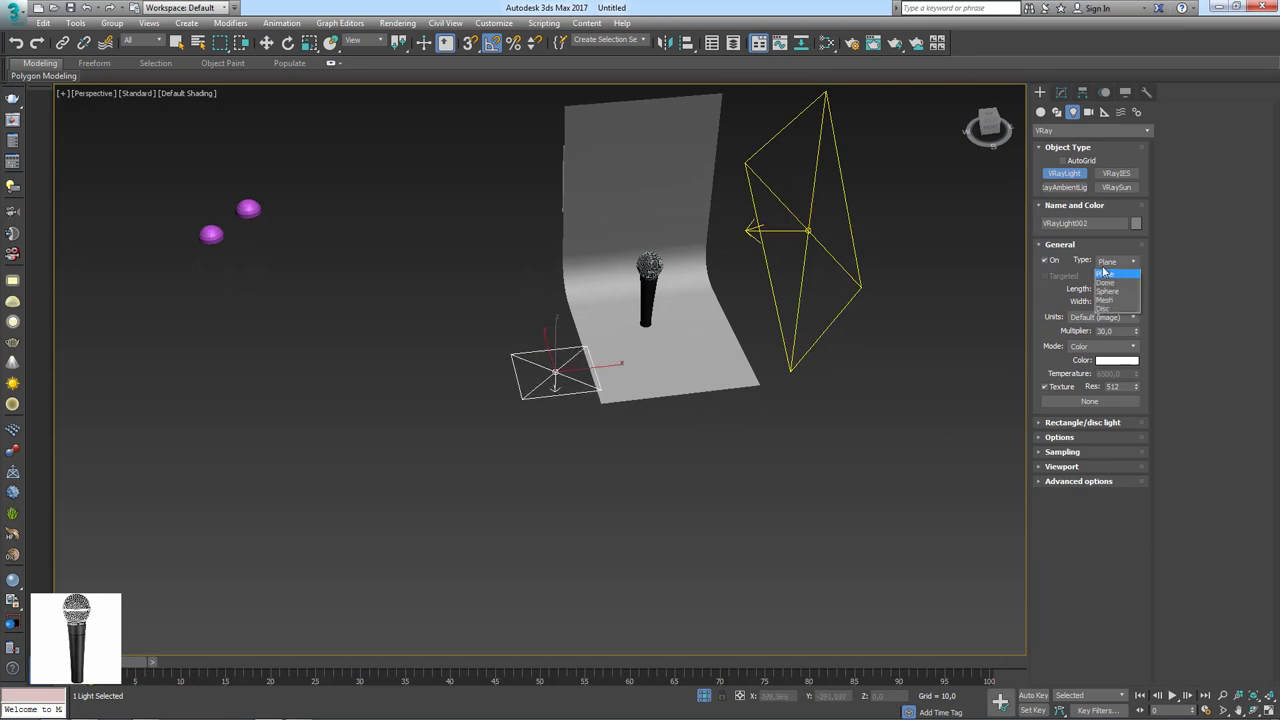
click(1106, 283)
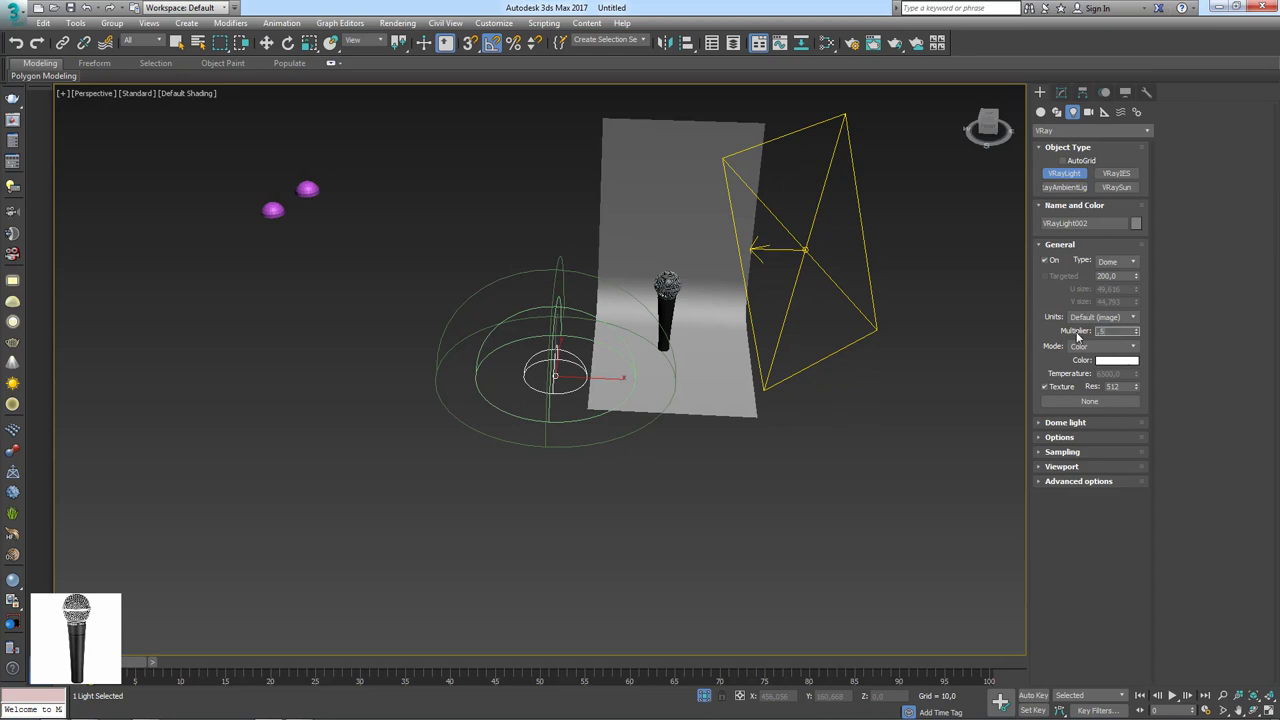
scroll(676, 344, up, 2)
scroll(675, 316, up, 2)
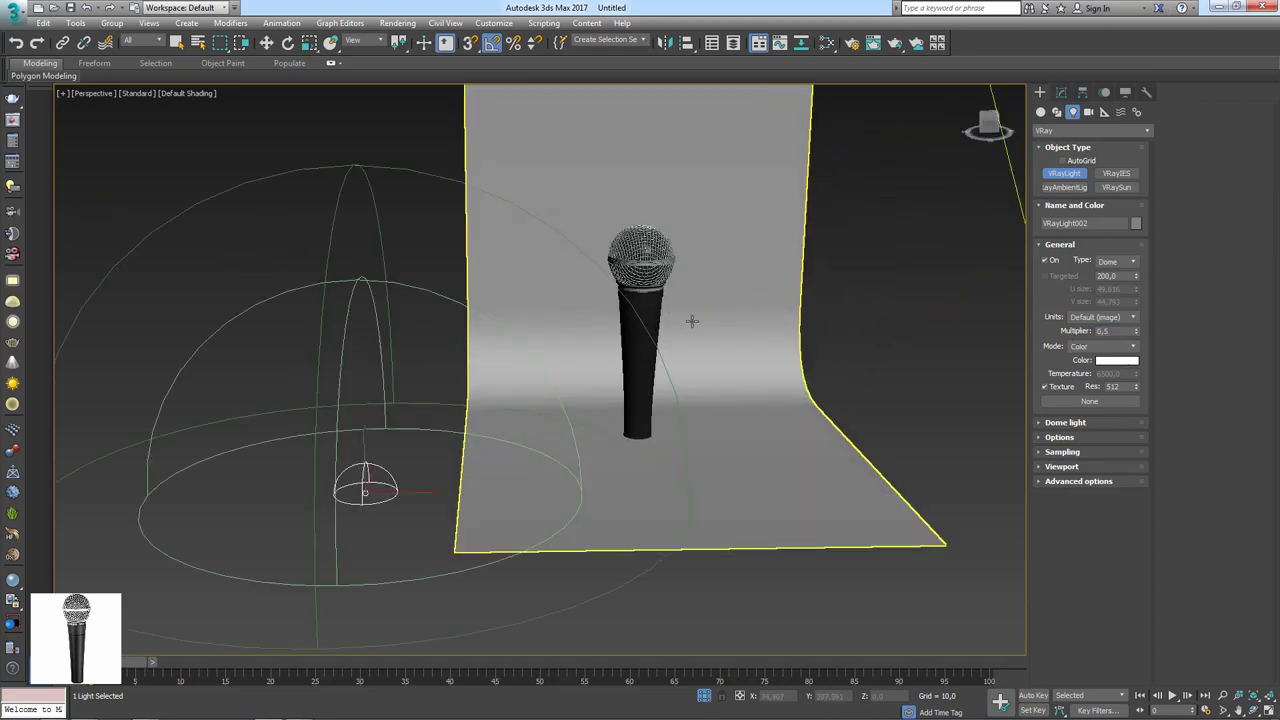
scroll(690, 322, up, 3)
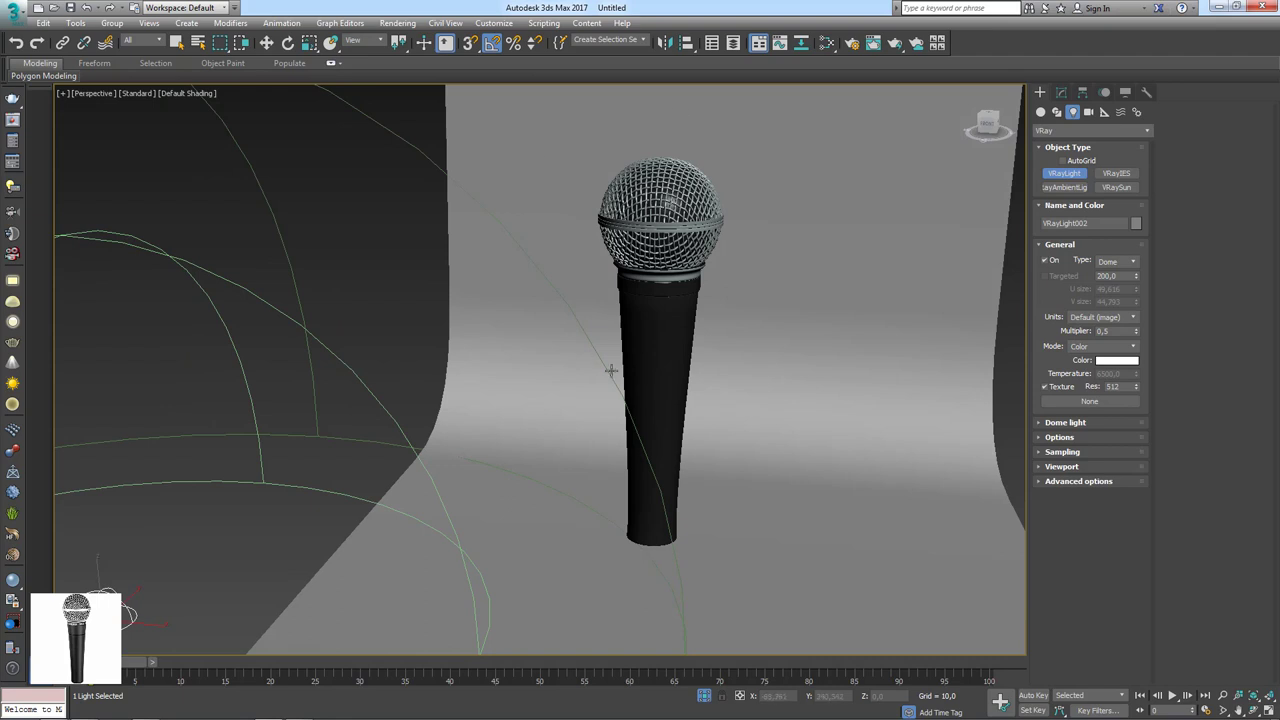
scroll(630, 342, down, 5)
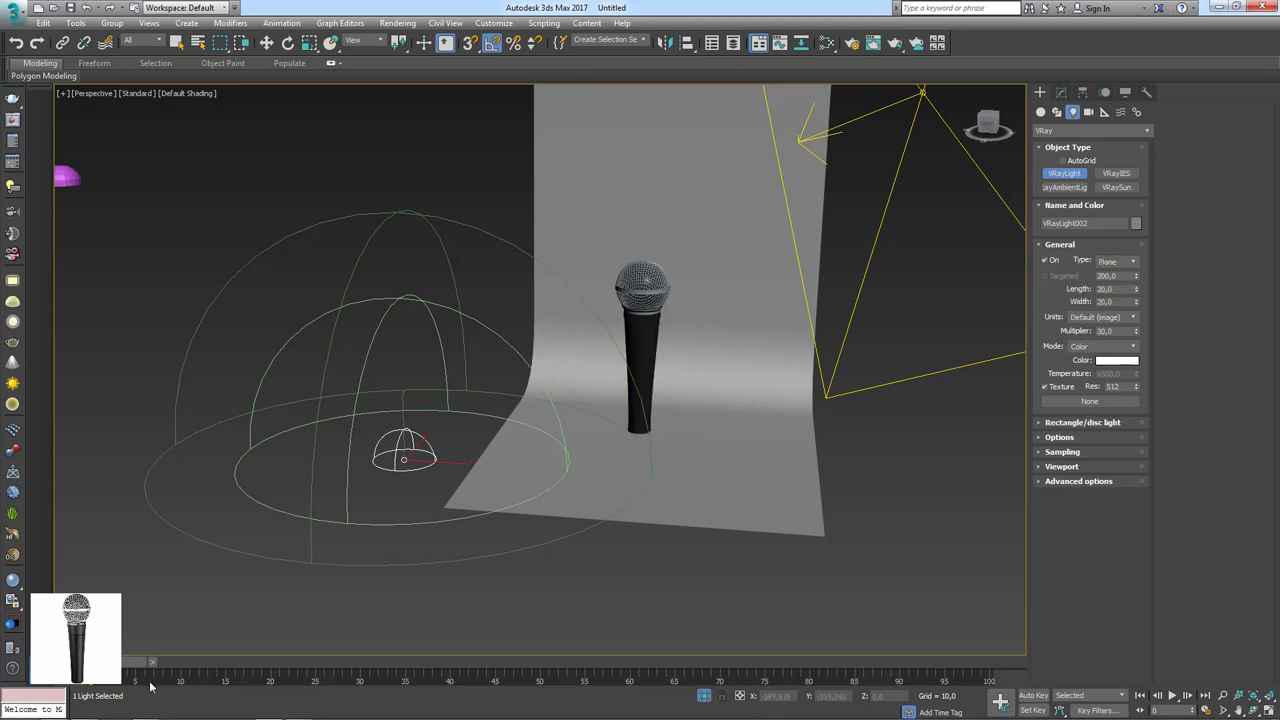
Open Environment and Effects alongside the HDR folder and the Slate Material Editor.
click(54, 710)
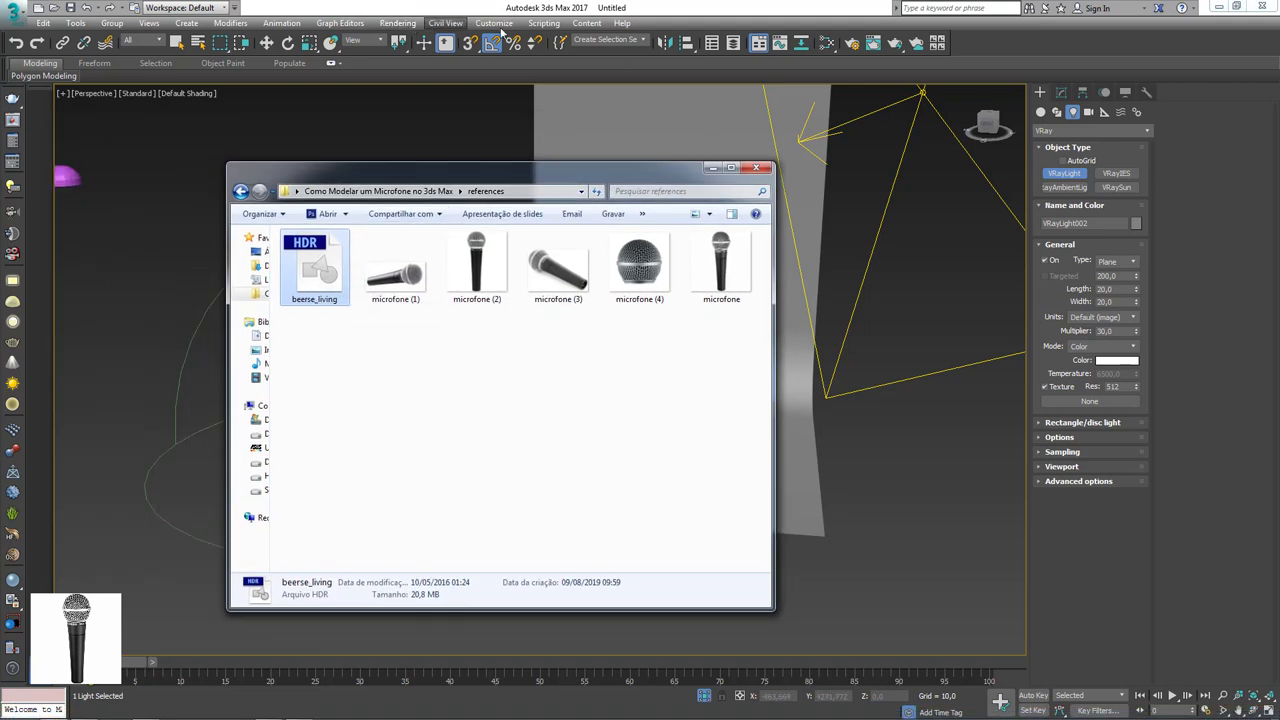
click(395, 23)
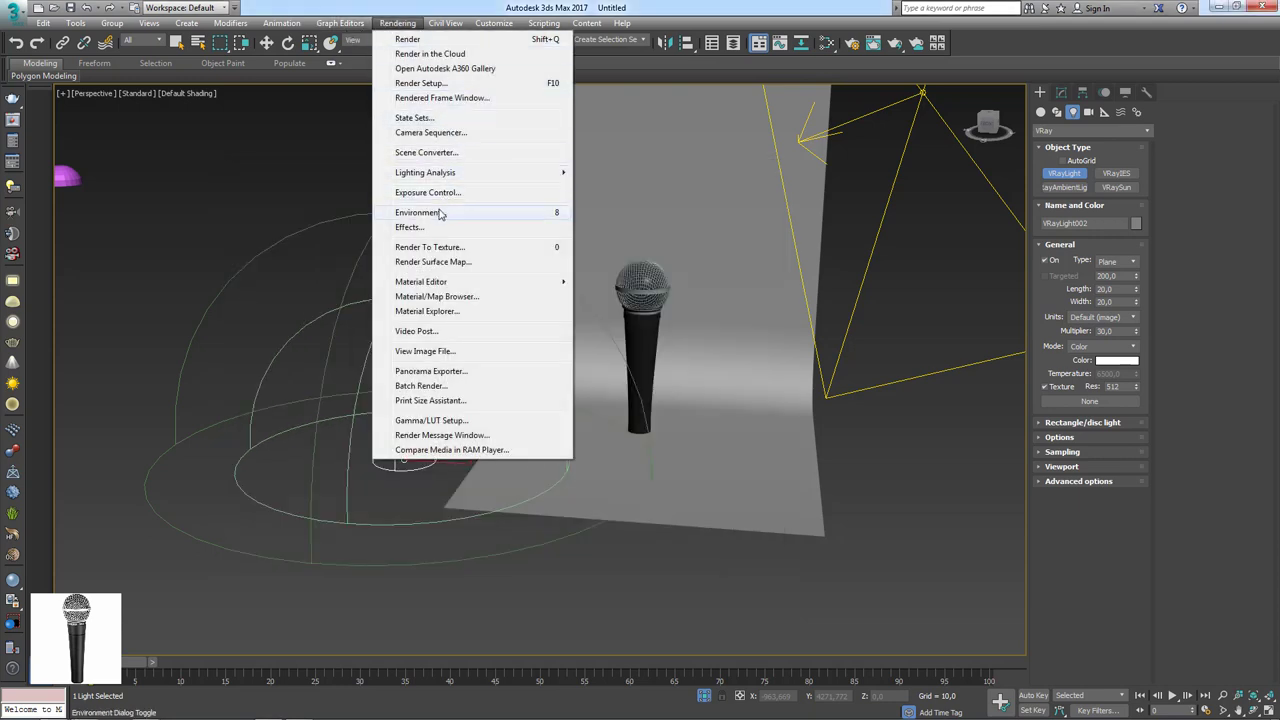
click(494, 210)
drag(439, 86, 644, 141)
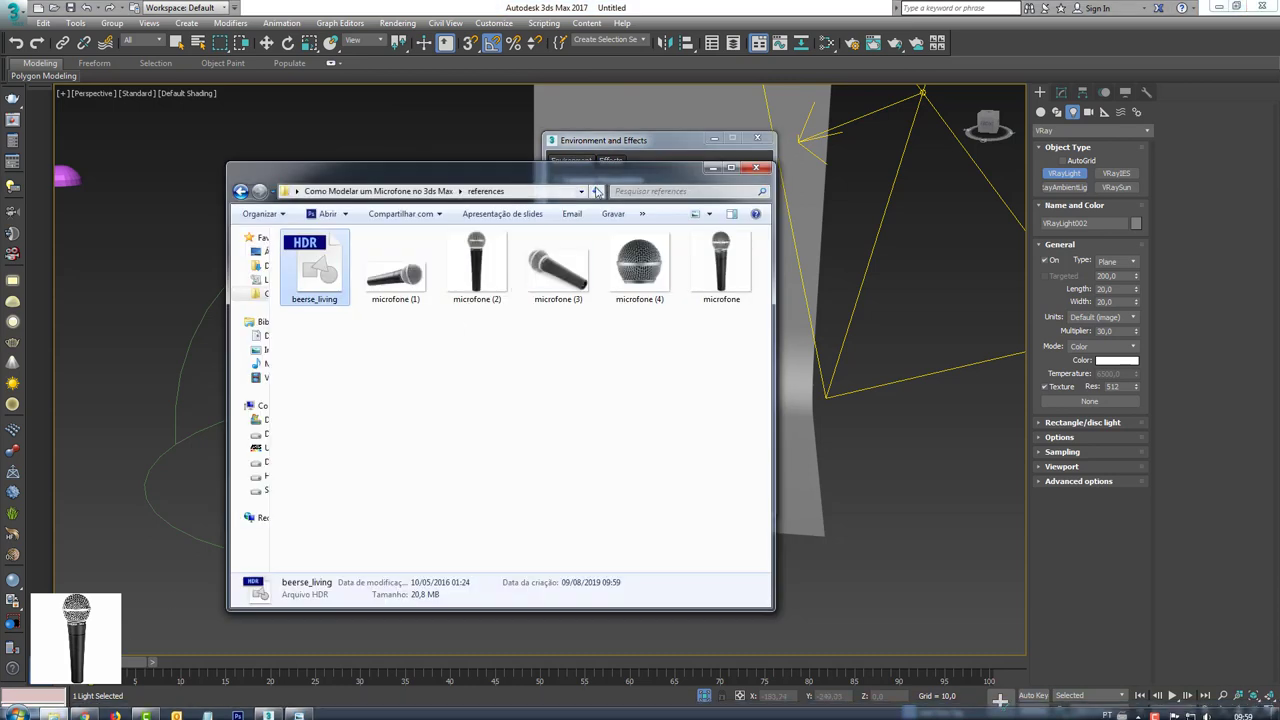
drag(590, 188, 514, 207)
click(826, 43)
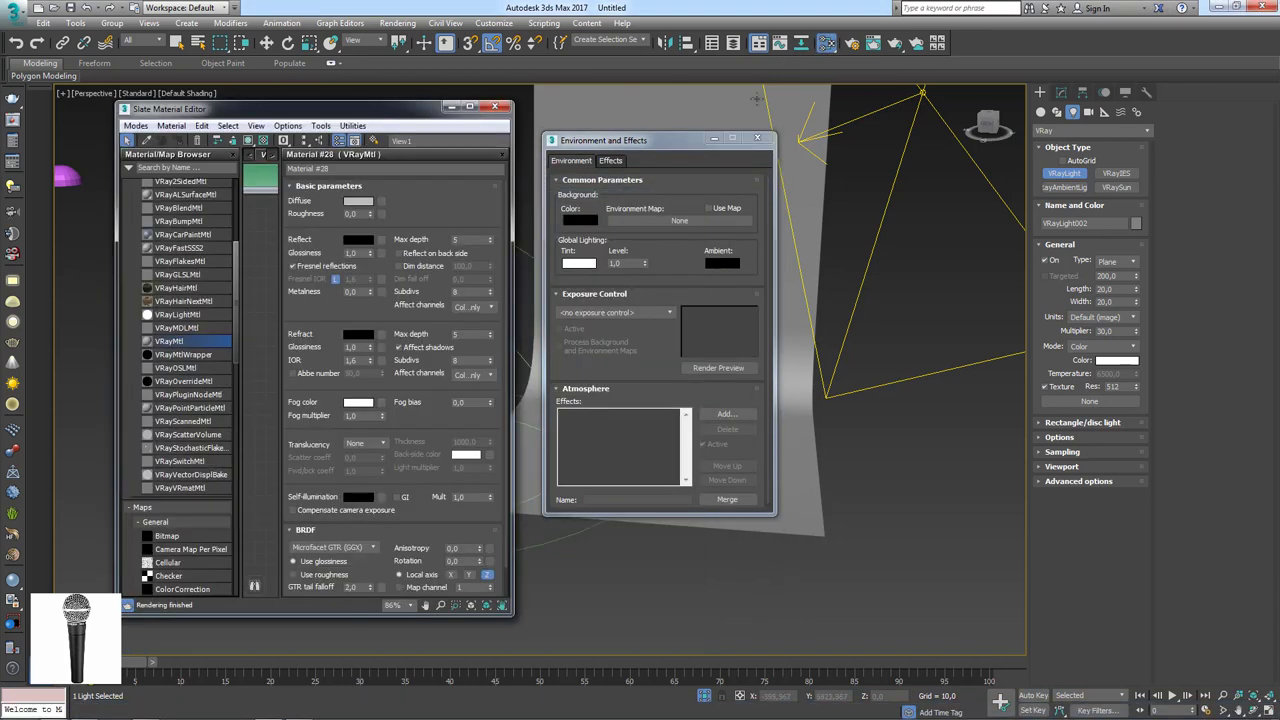
click(497, 156)
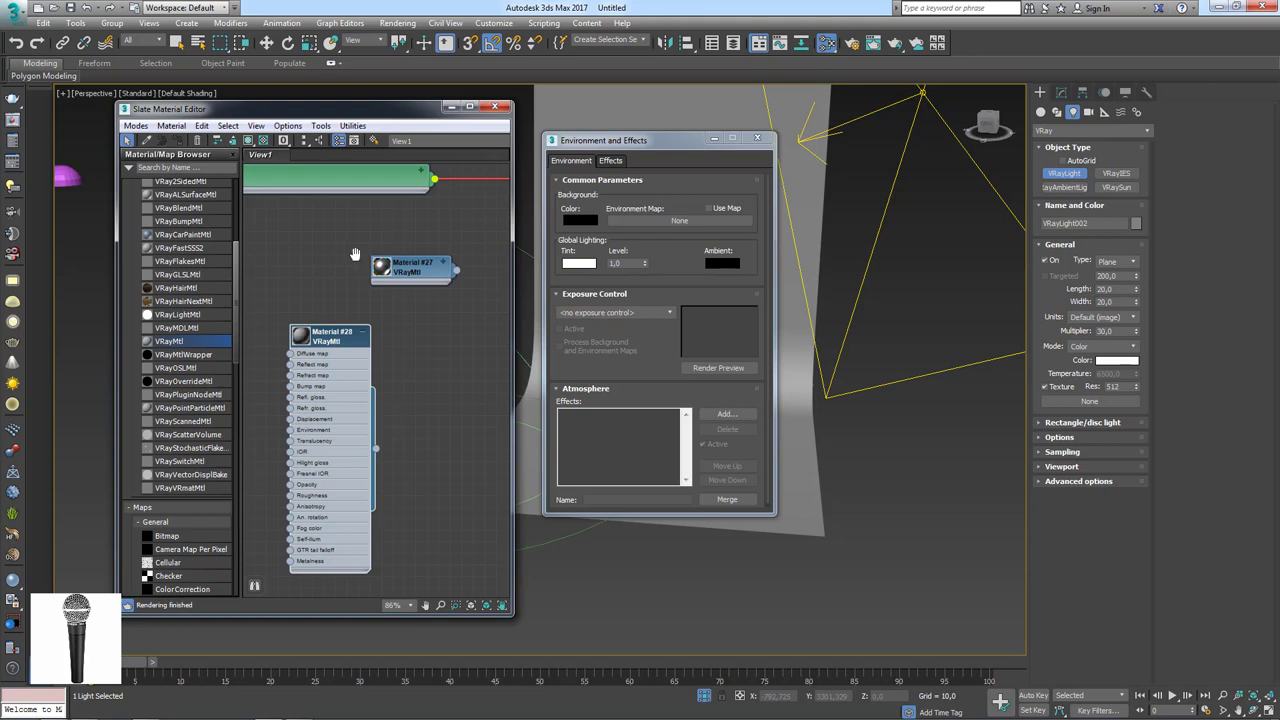
Add beerse_living.hdr to the node canvas as bitmap Map #4.
click(174, 537)
drag(334, 287, 321, 257)
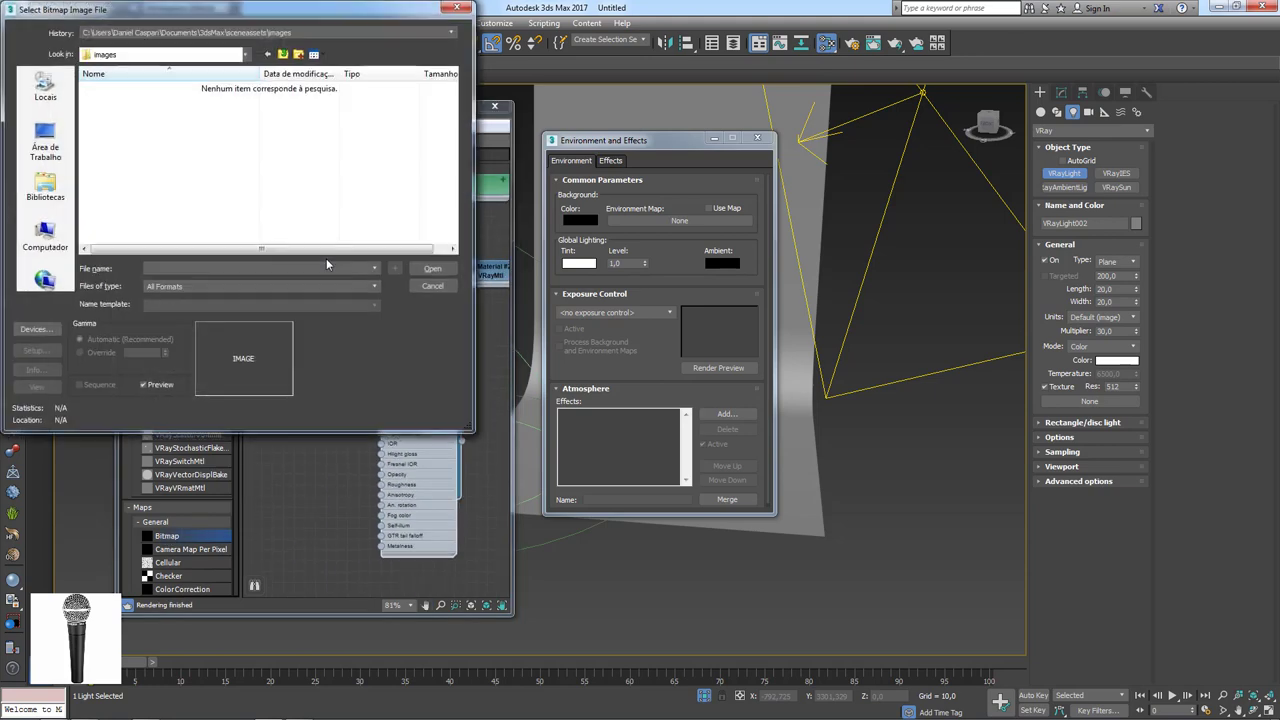
click(432, 286)
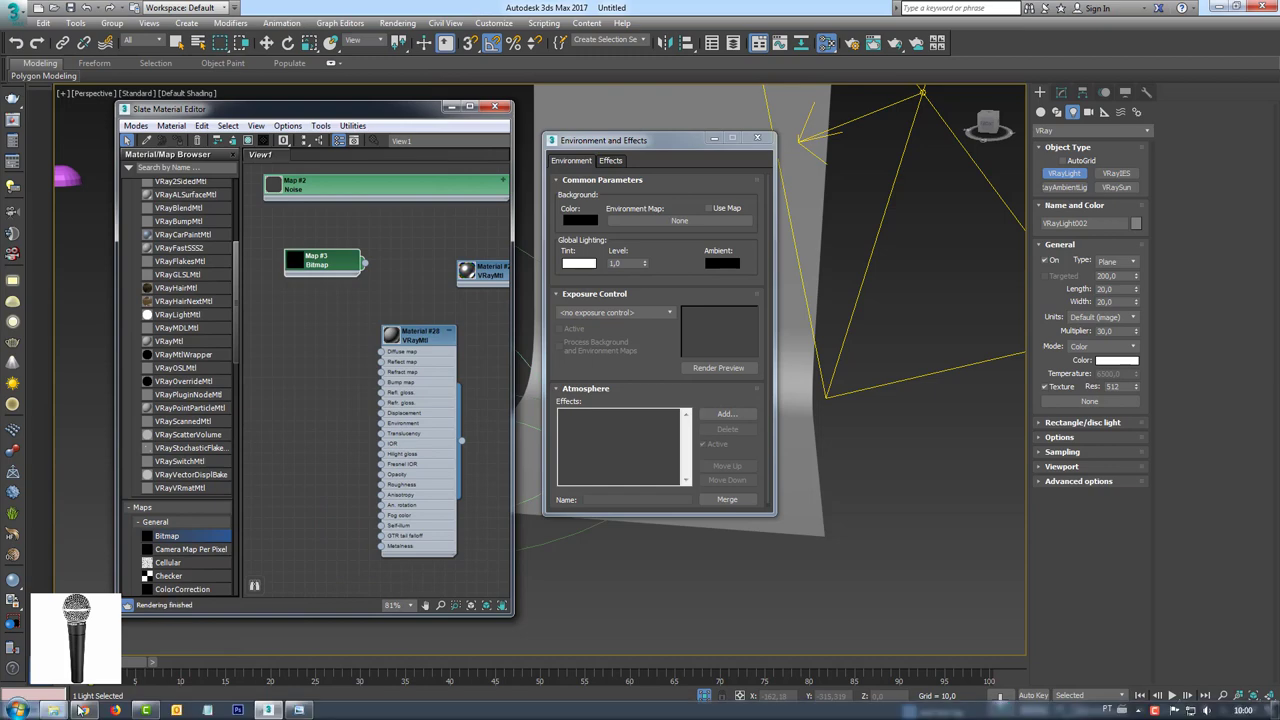
click(53, 710)
drag(405, 200, 811, 209)
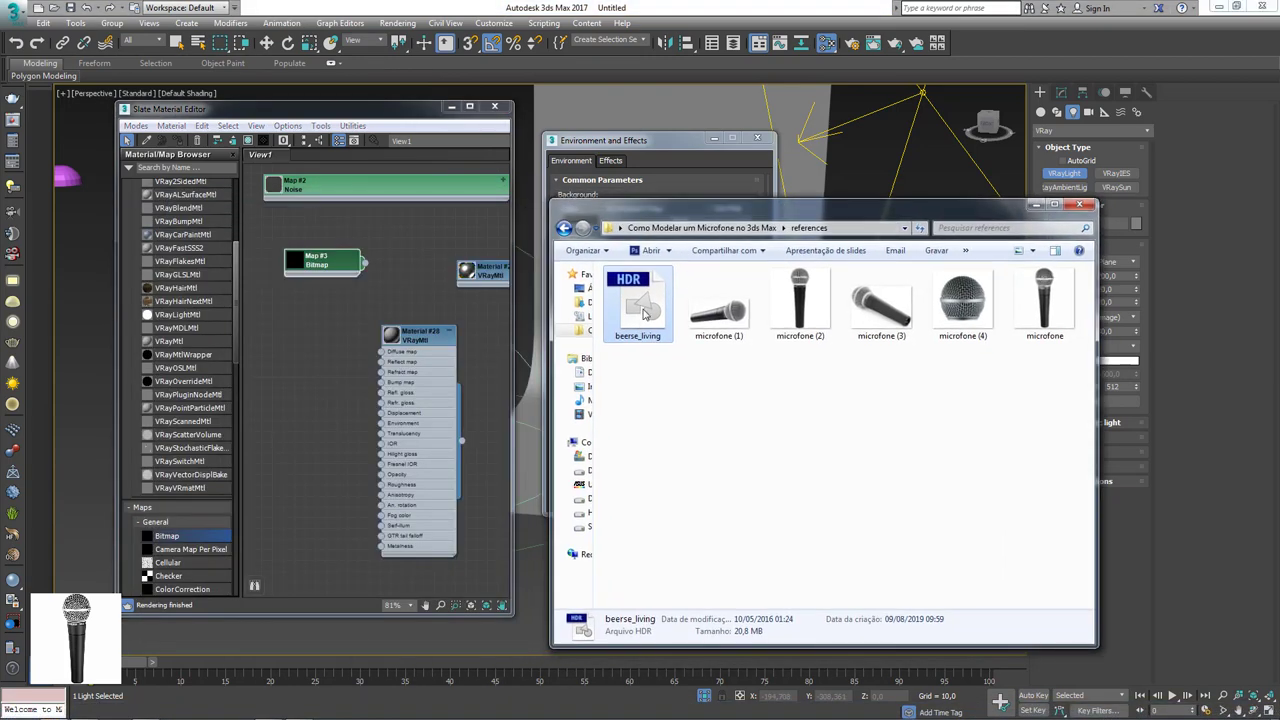
drag(284, 298, 284, 300)
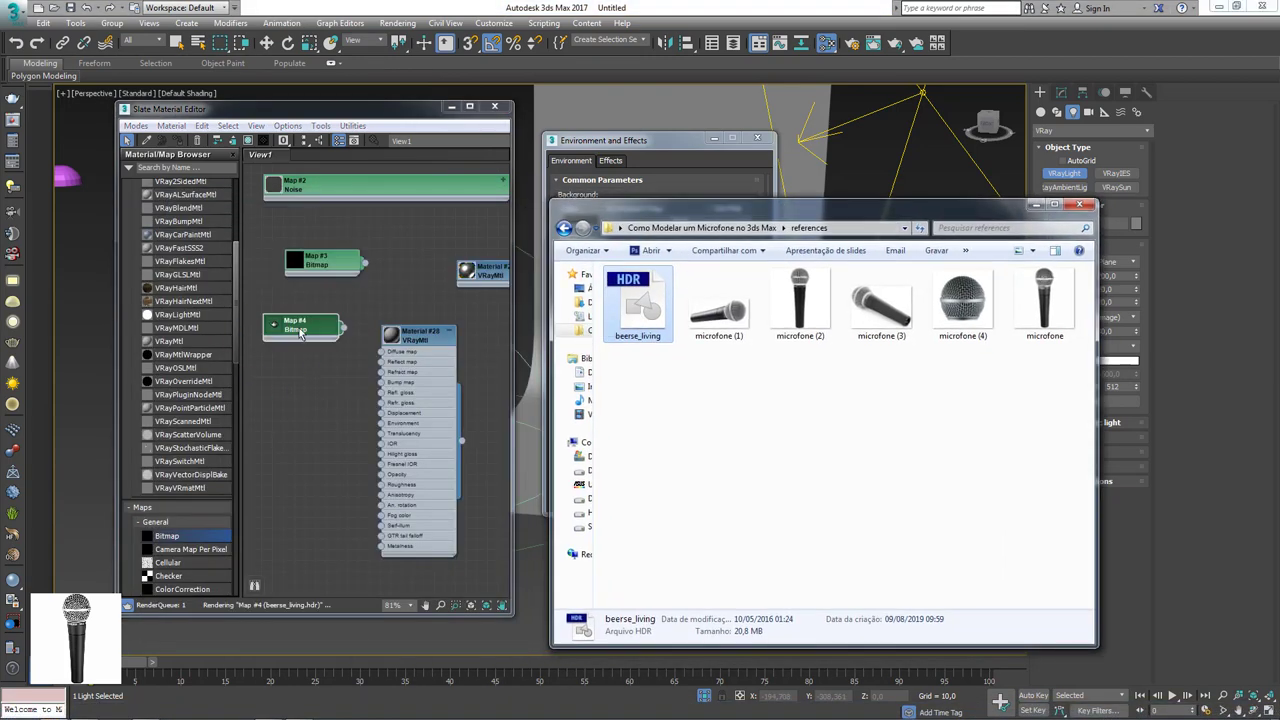
click(404, 307)
middle_drag(339, 330, 385, 376)
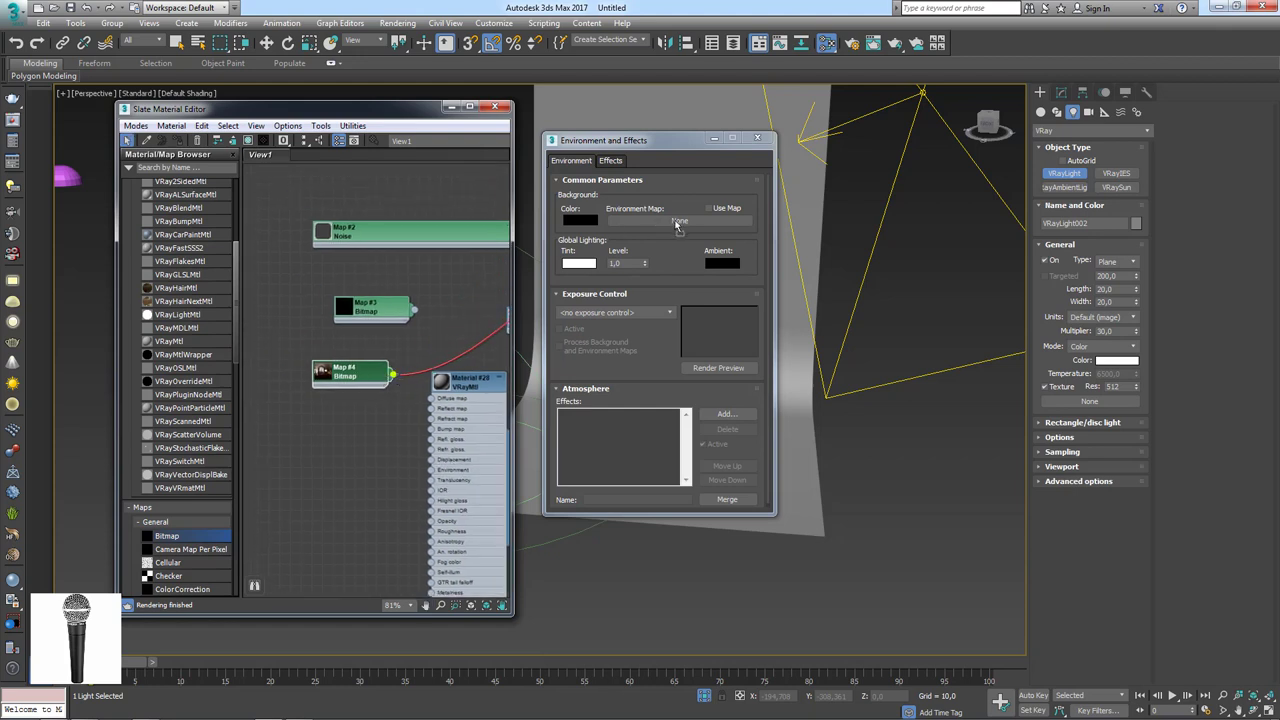
Wire Map #4 to Environment Map as an Instance and set Spherical environment mapping.
drag(426, 353, 680, 222)
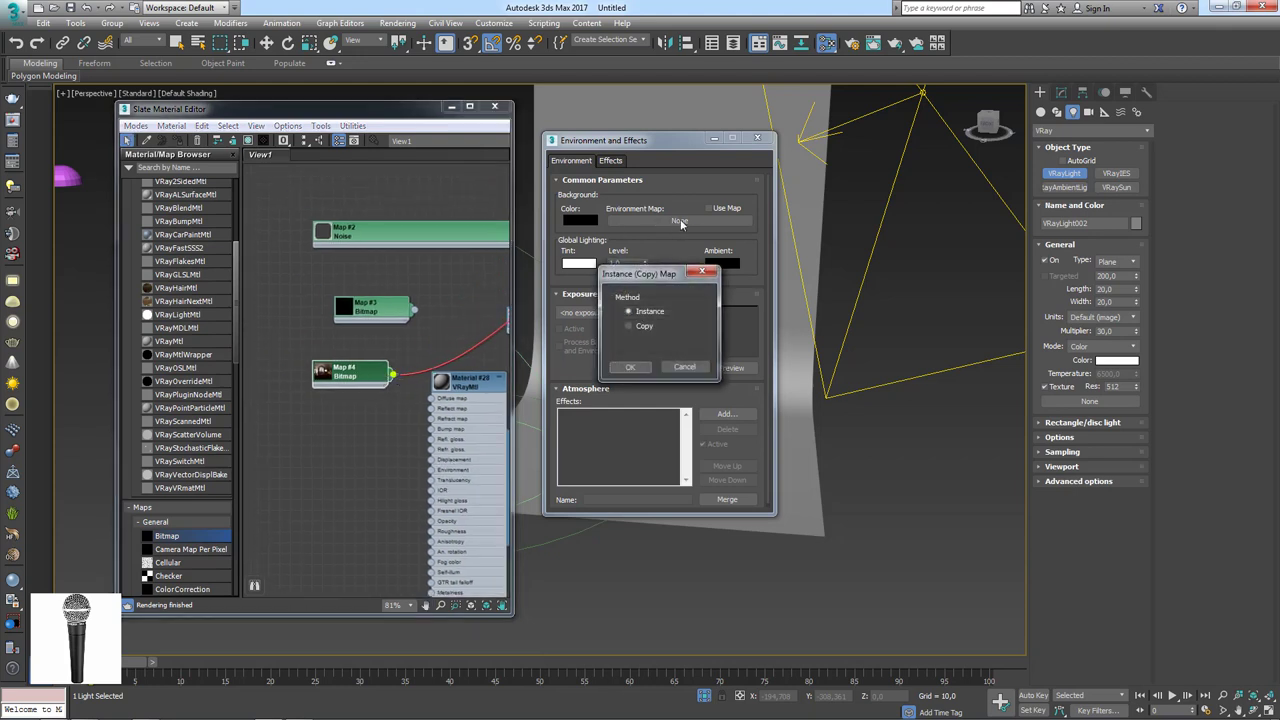
click(631, 366)
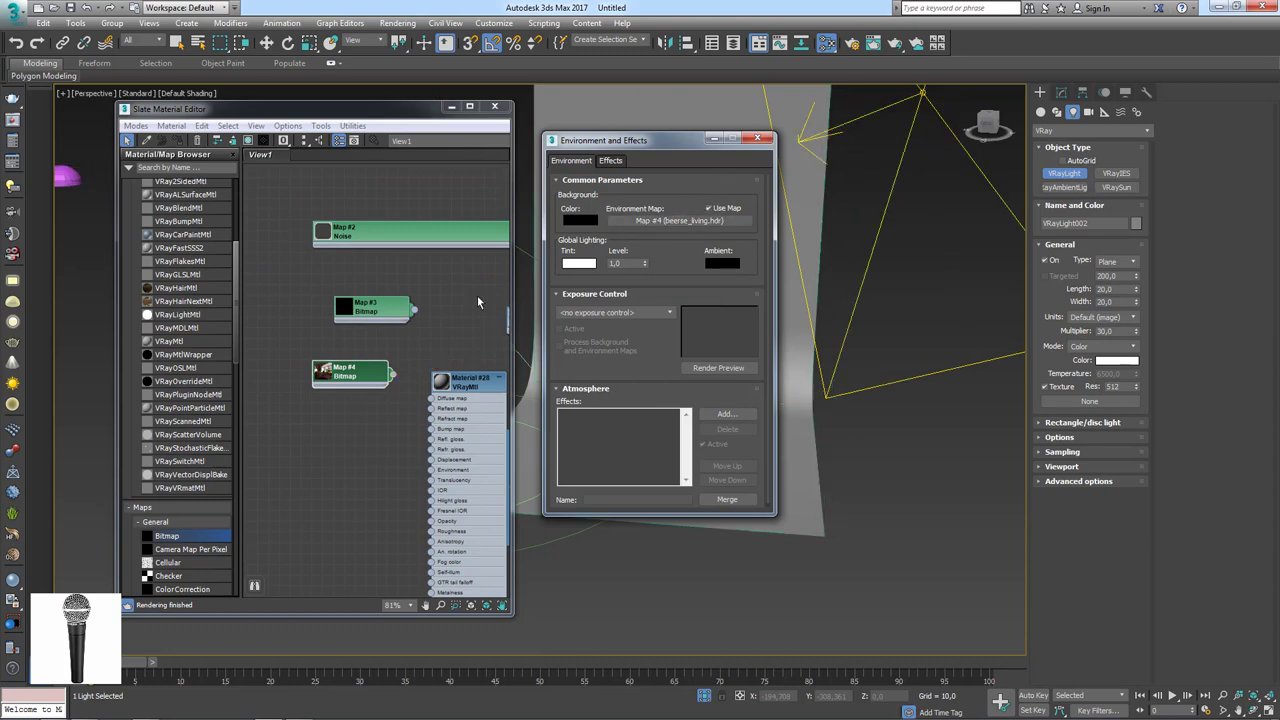
double_click(345, 375)
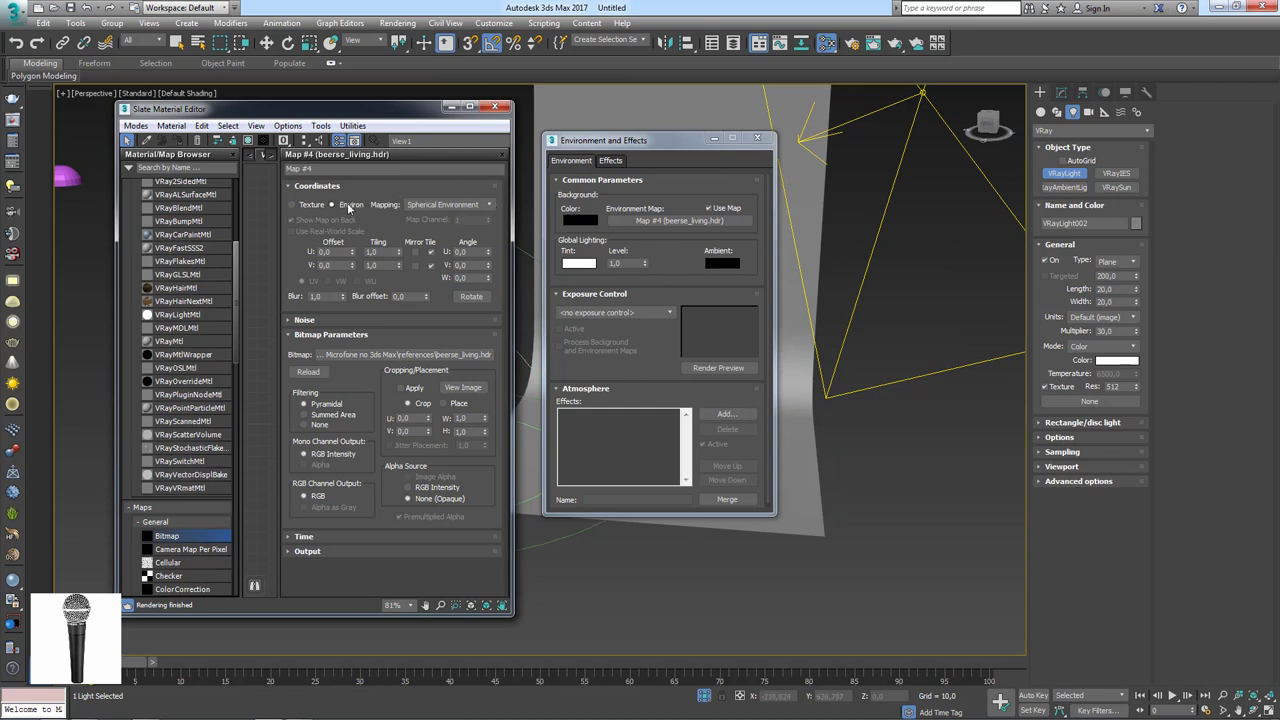
drag(377, 221, 493, 213)
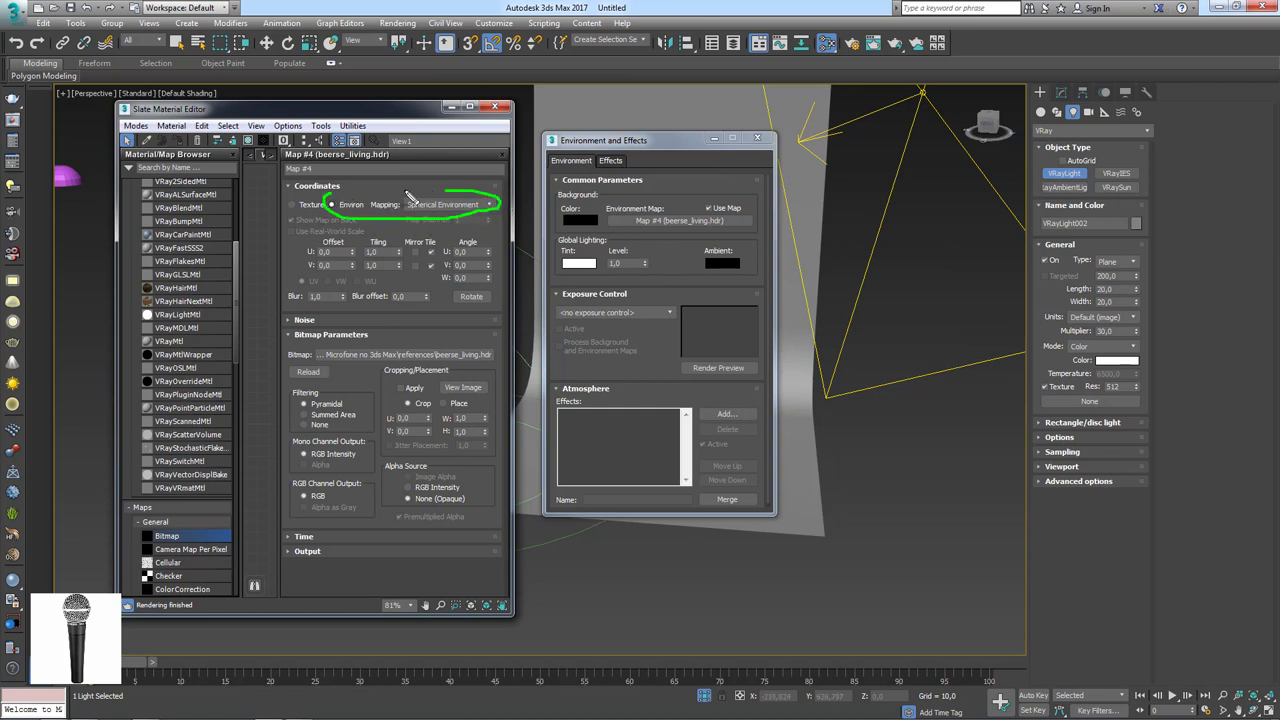
click(494, 107)
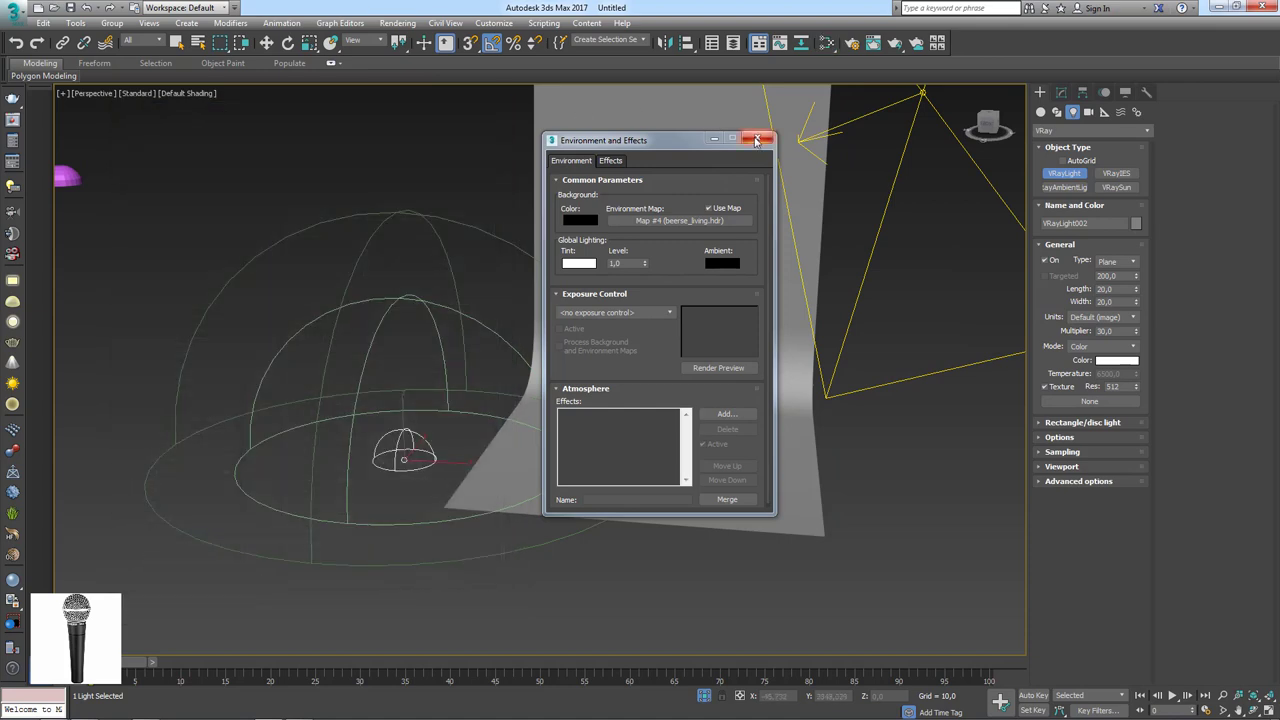
Close the Environment settings and orbit the view around the microphone.
click(757, 140)
scroll(540, 370, down, 3)
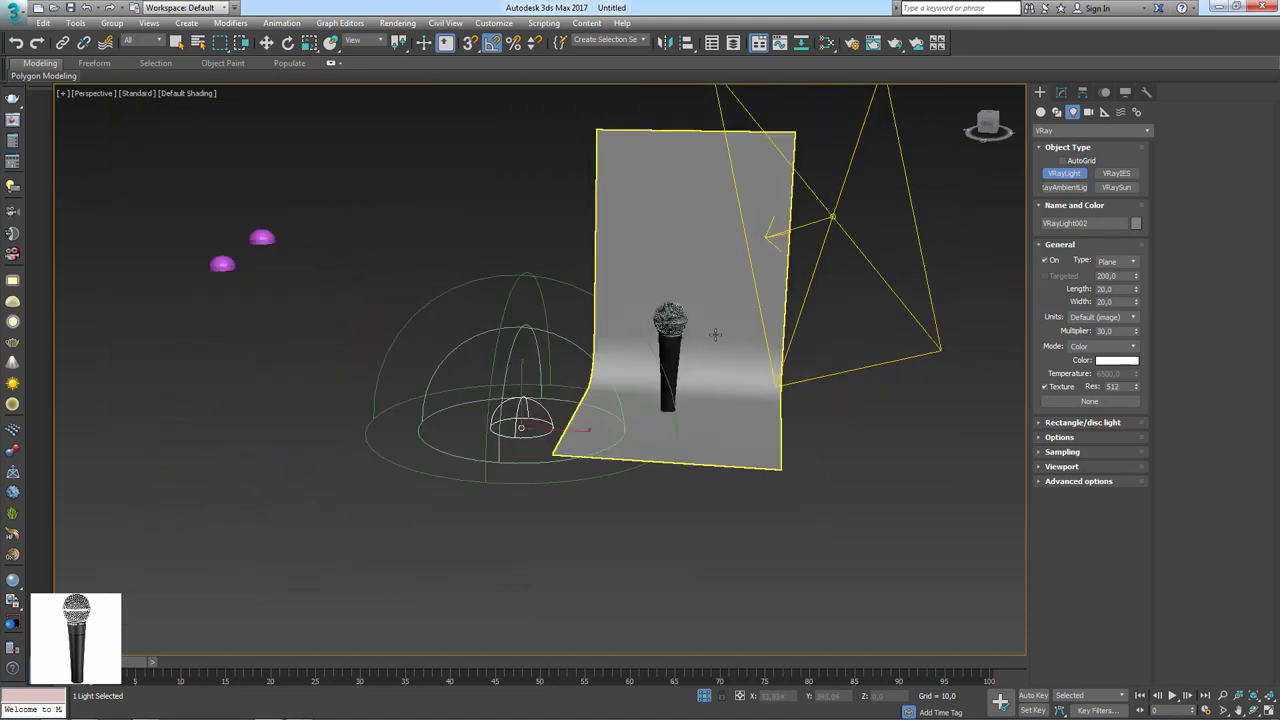
scroll(679, 362, up, 5)
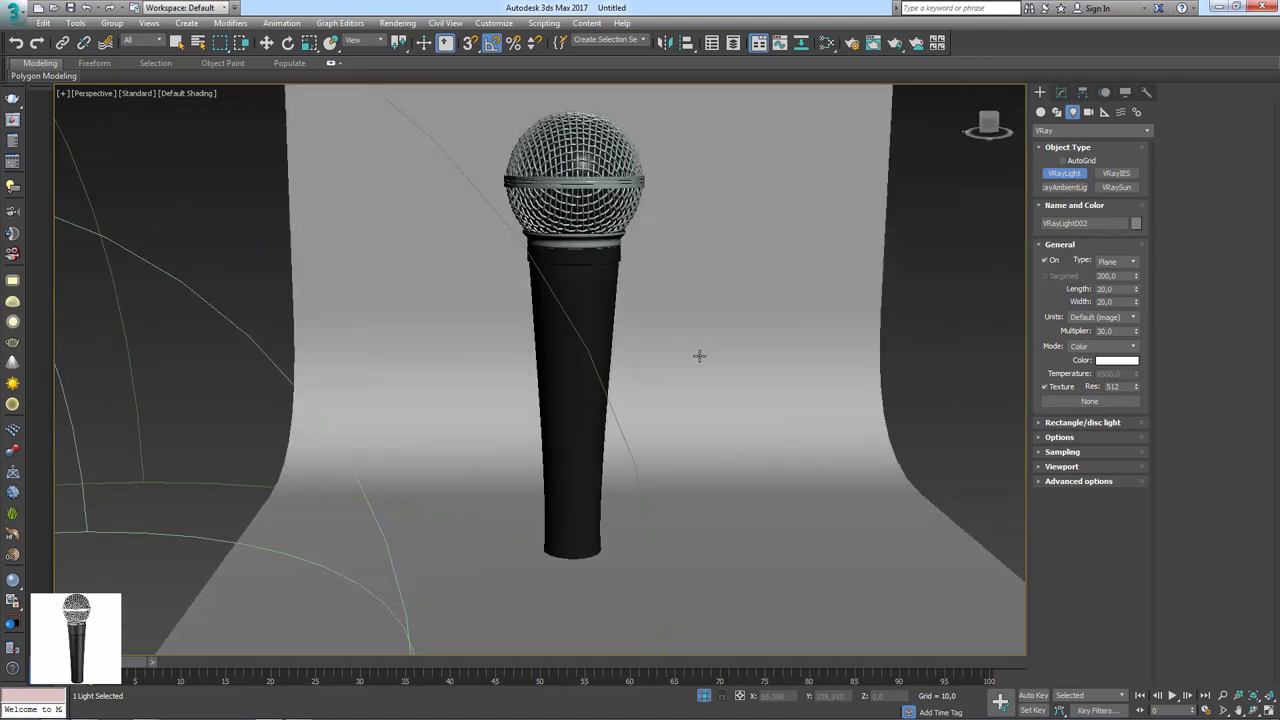
mouse_move(682, 378)
alt+middle_down()
mouse_move(637, 403)
mouse_move(666, 386)
mouse_move(661, 246)
alt+middle_up()
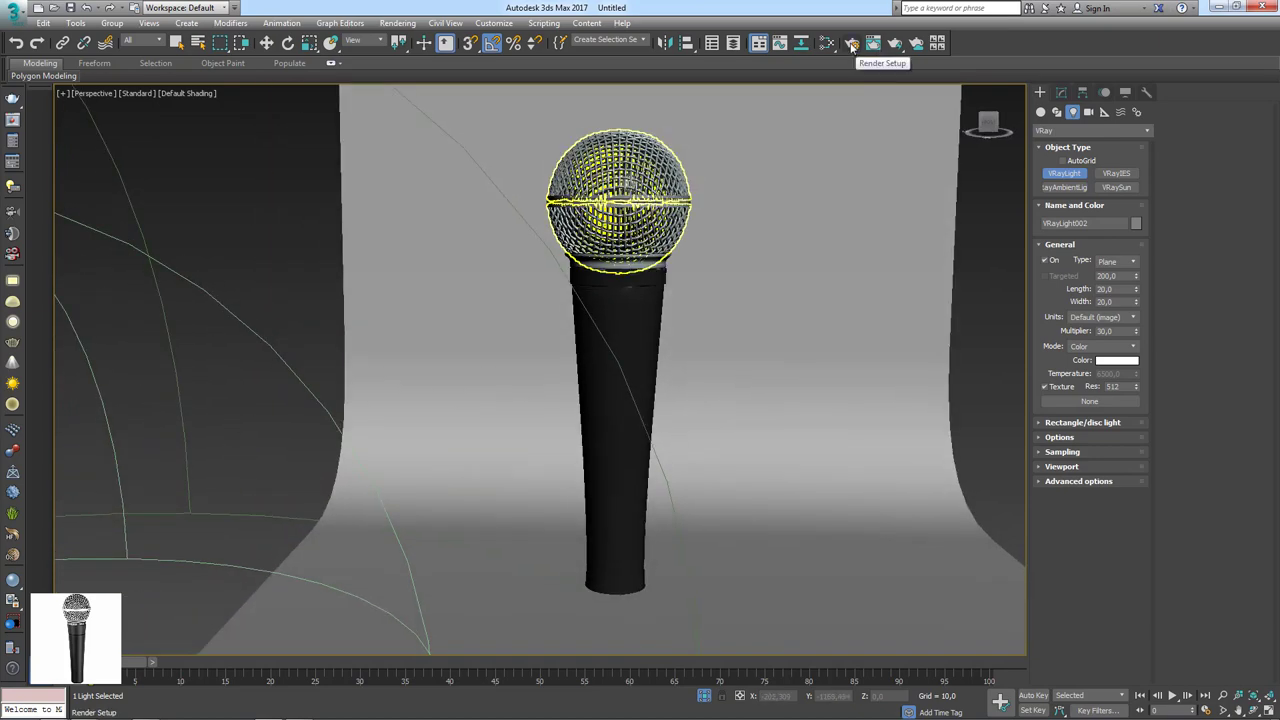
Open Render Setup on the Common settings with V-Ray Next and toggle the safe frame.
click(851, 45)
drag(508, 70, 882, 94)
click(816, 199)
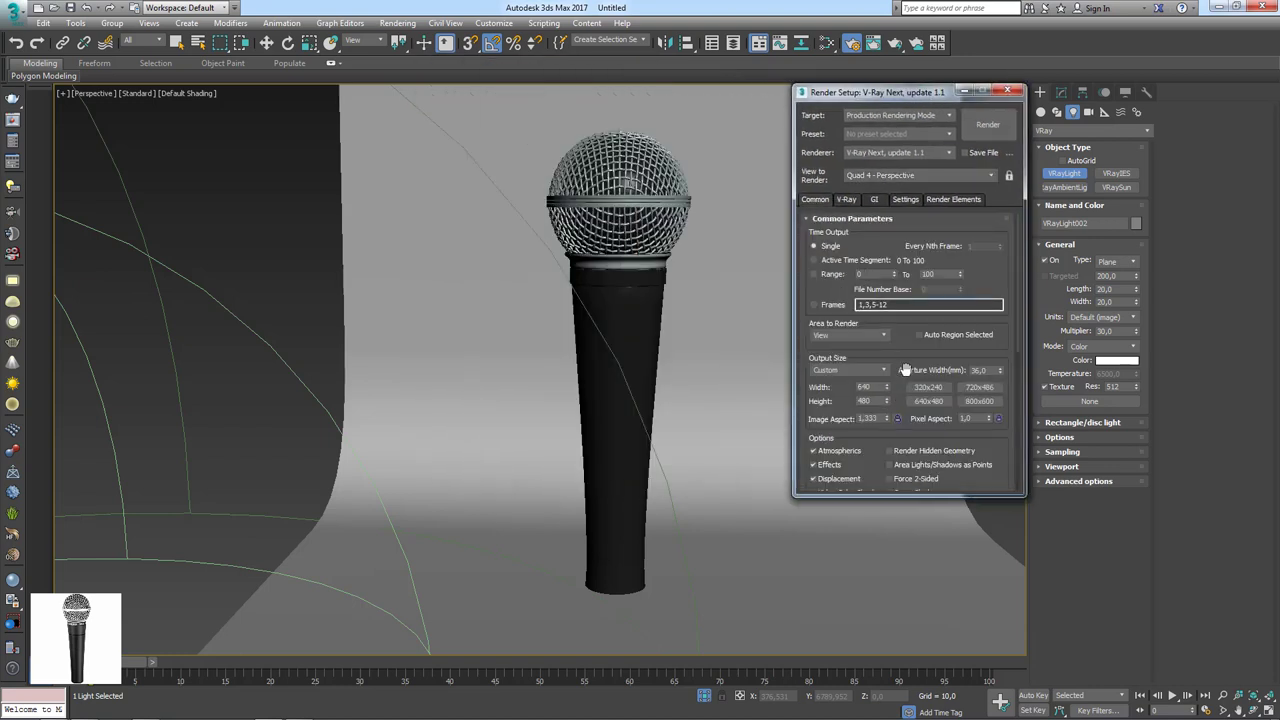
middle_drag(724, 370, 719, 372)
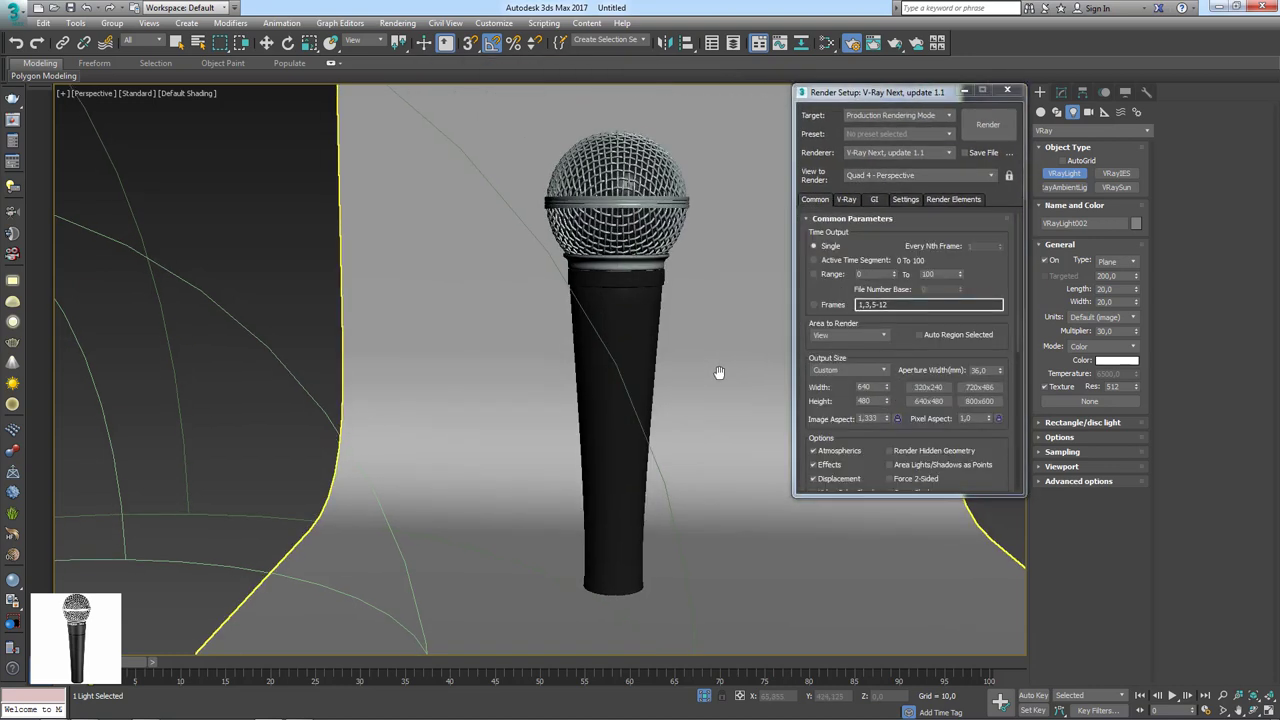
key(shift+f)
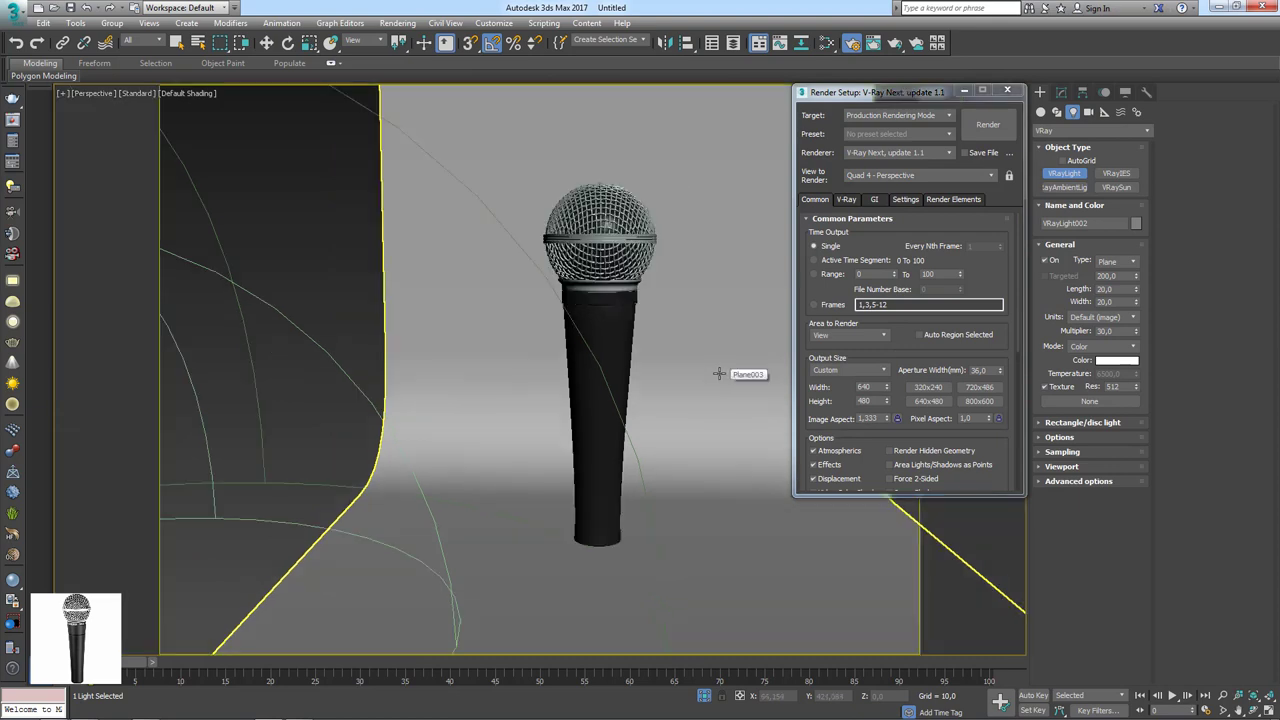
key(shift+f)
key(shift+f)
Set the V-Ray Next output size to 486 × 480.
drag(900, 92, 1021, 92)
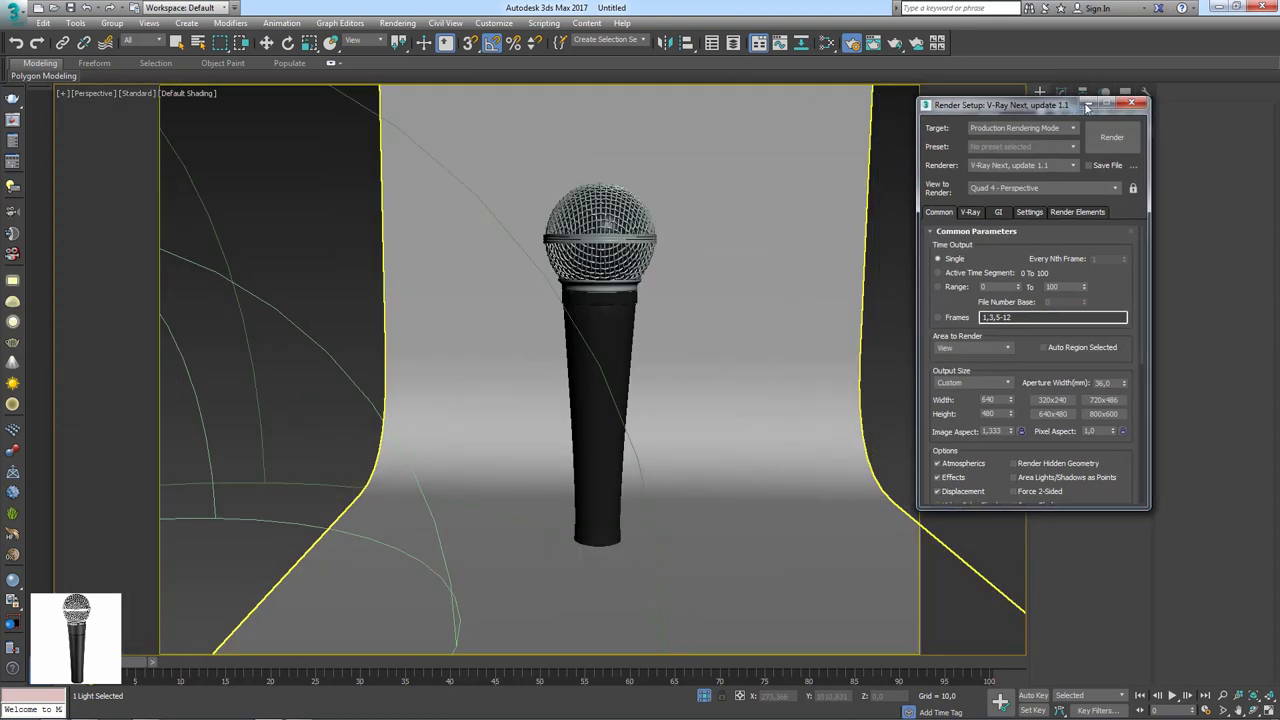
click(1086, 91)
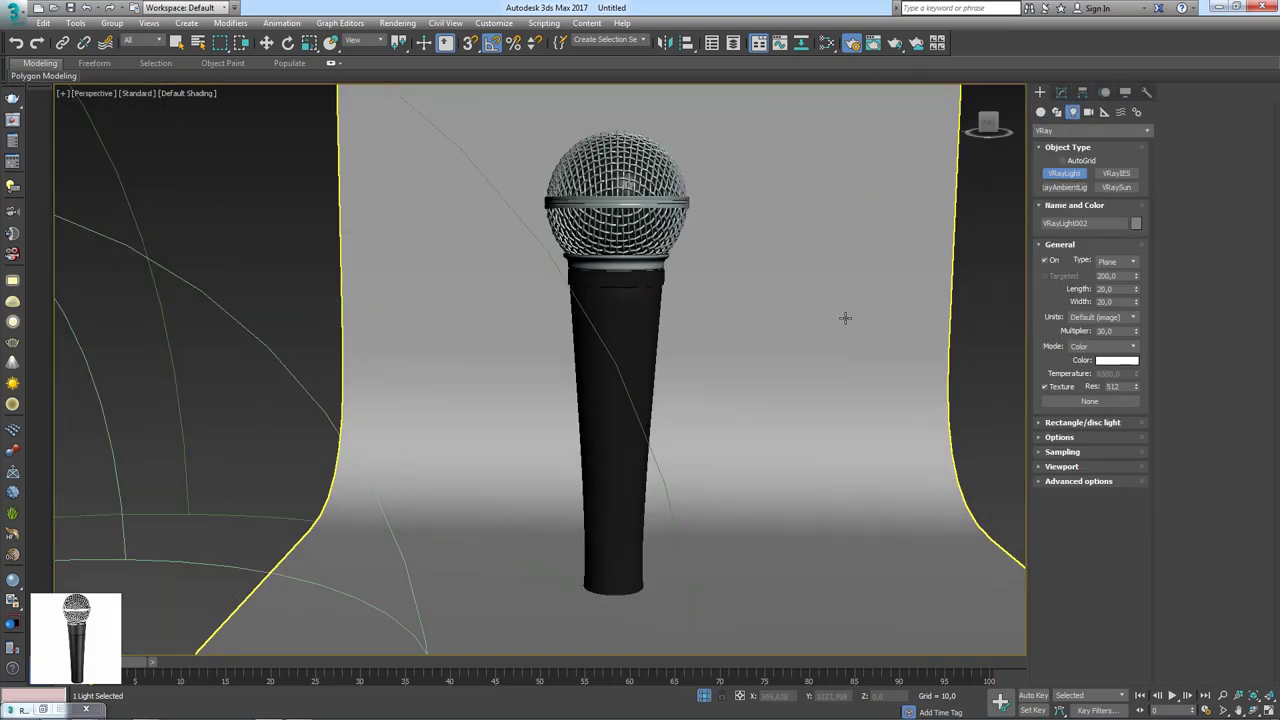
click(80, 707)
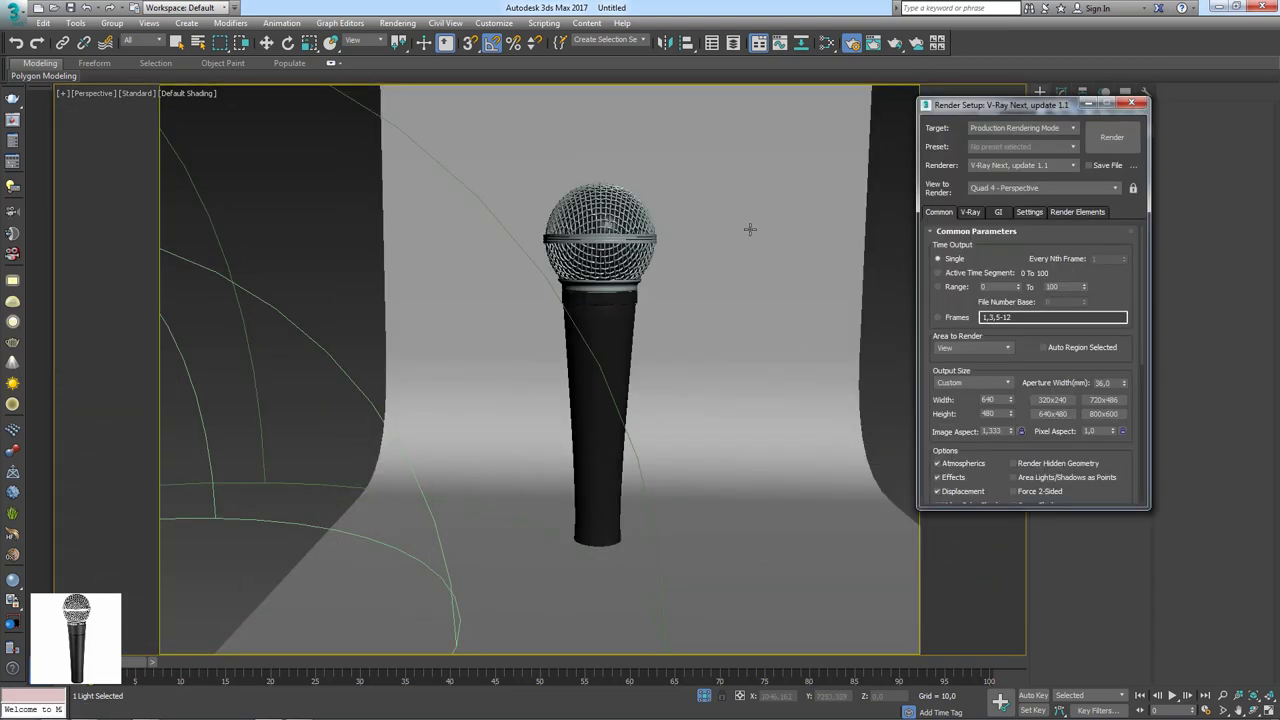
drag(1037, 112, 1018, 97)
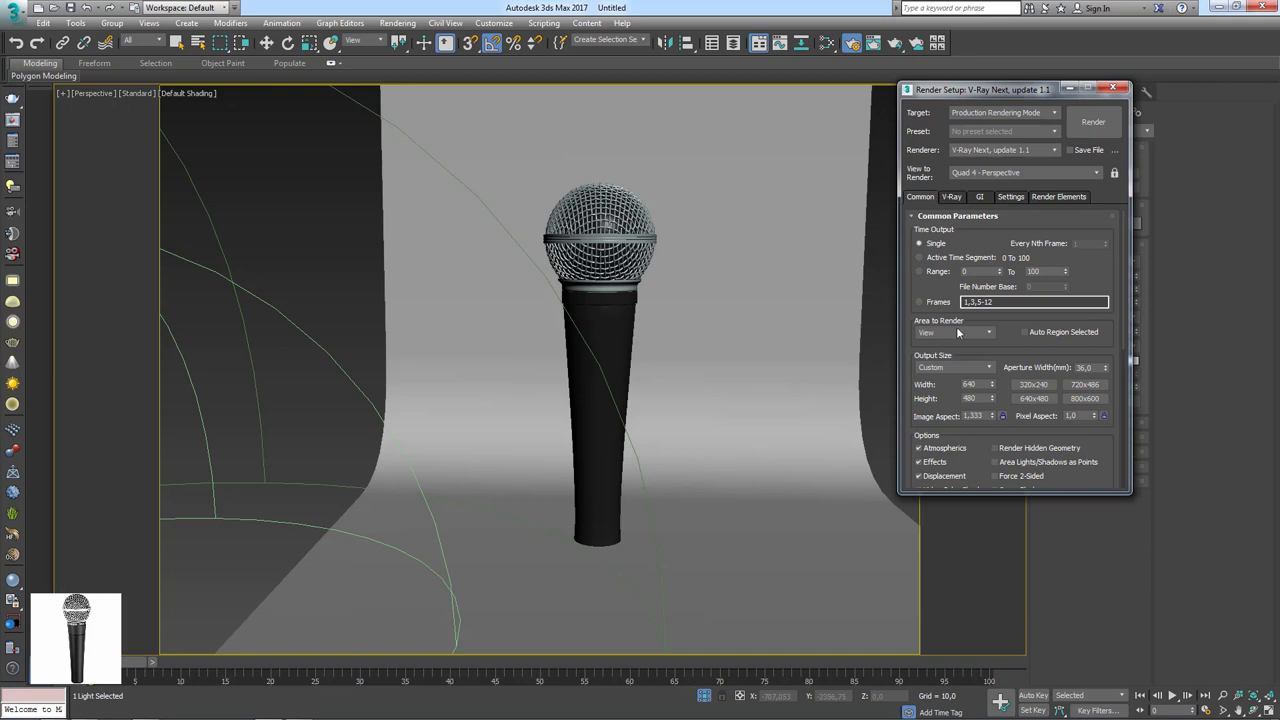
mouse_move(992, 385)
mouse_down()
mouse_move(997, 476)
mouse_move(988, 397)
mouse_move(954, 371)
mouse_up()
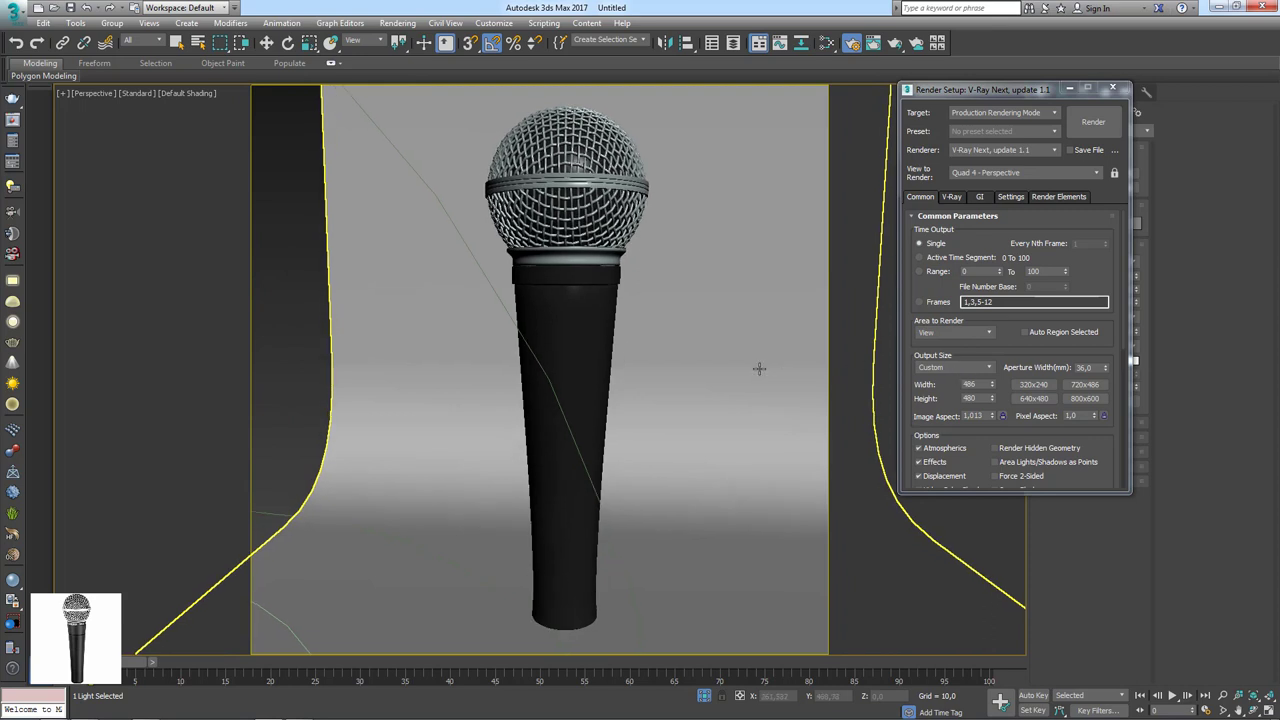
Switch to Select and Scale and zoom out around the backdrop and microphone.
key(r)
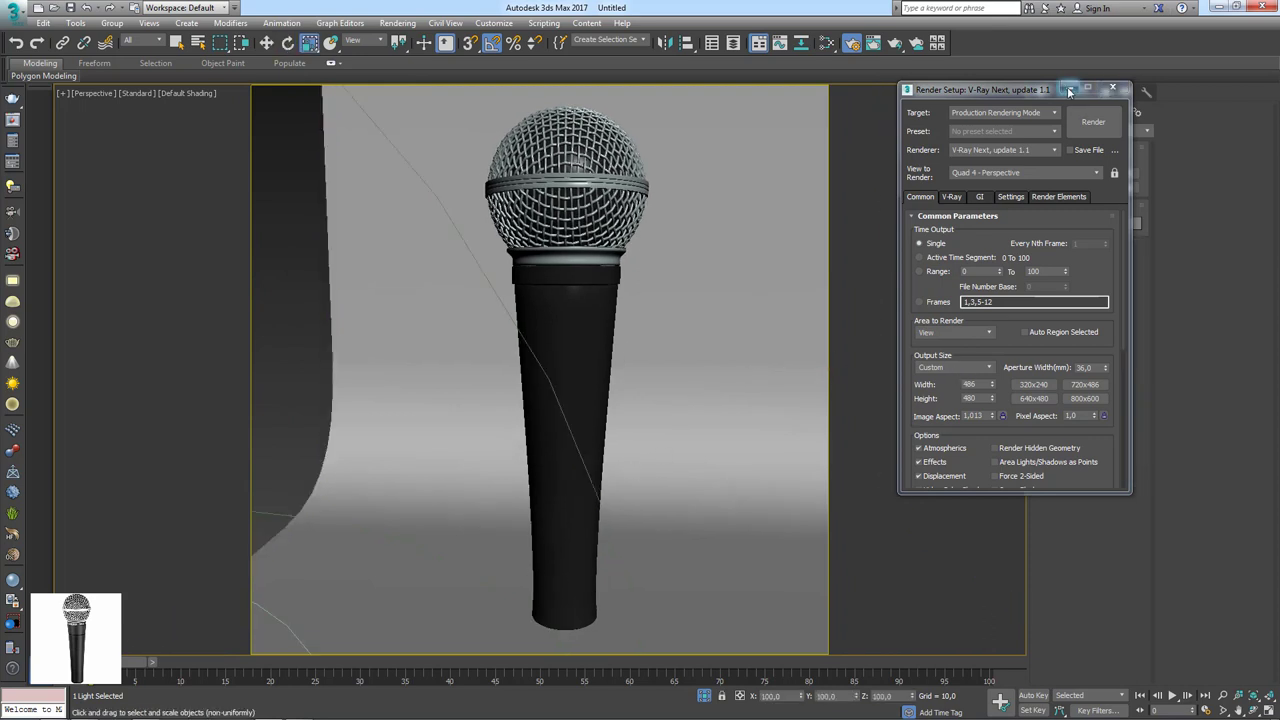
scroll(752, 249, down, 5)
mouse_move(752, 249)
alt+middle_down()
mouse_move(740, 352)
mouse_move(690, 328)
mouse_move(746, 361)
mouse_move(597, 333)
alt+middle_up()
Select the curved backdrop and pan the view to centre the microphone.
click(740, 352)
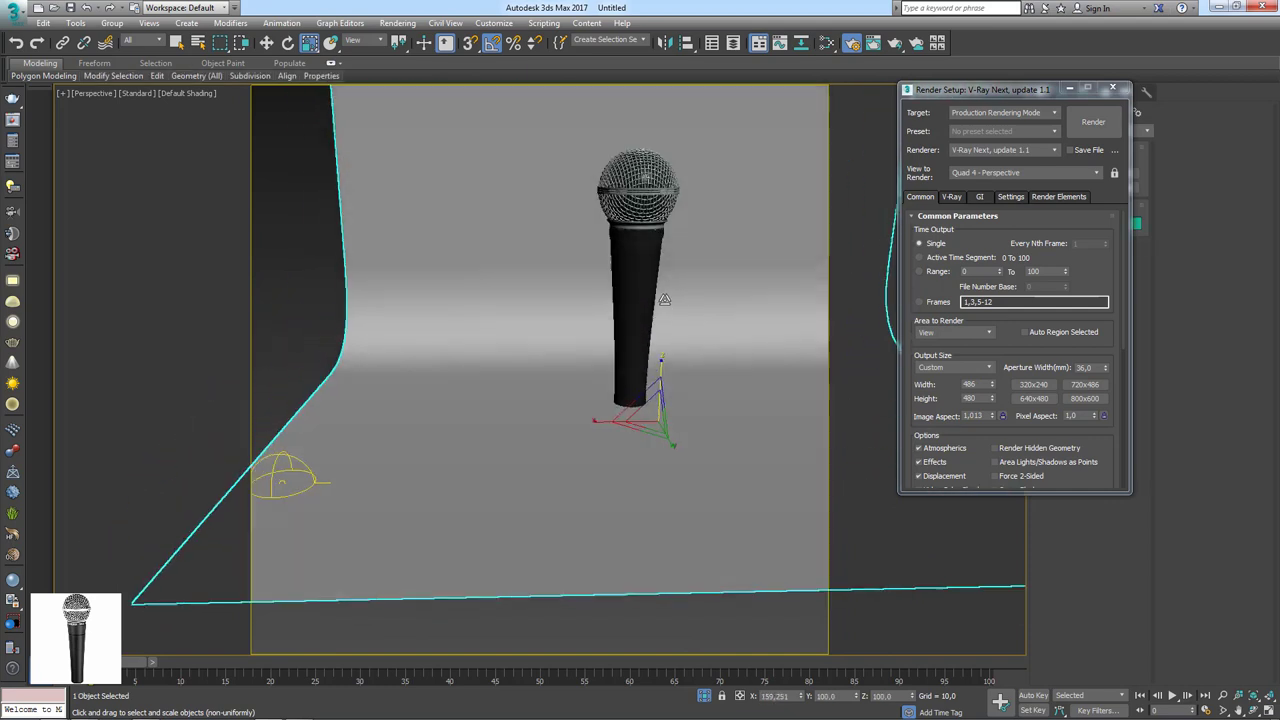
scroll(597, 333, up, 2)
scroll(600, 335, up, 2)
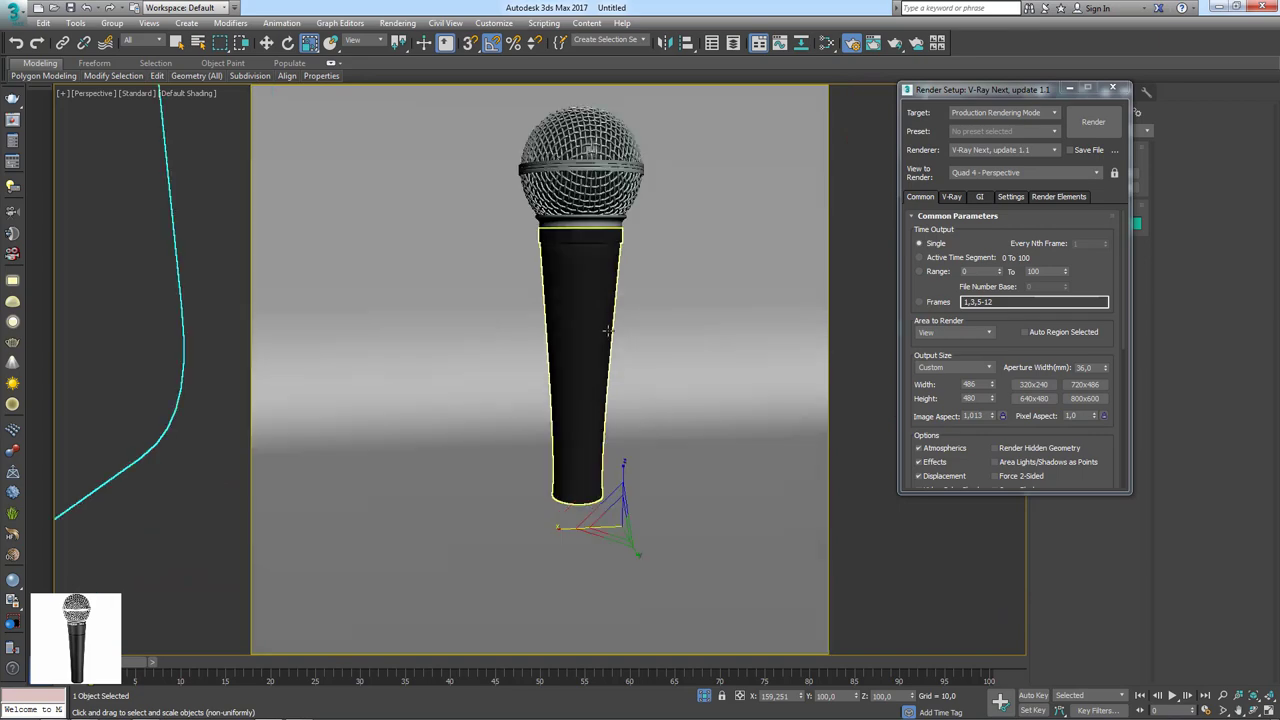
scroll(610, 336, up, 2)
scroll(620, 336, up, 2)
scroll(622, 336, down, 3)
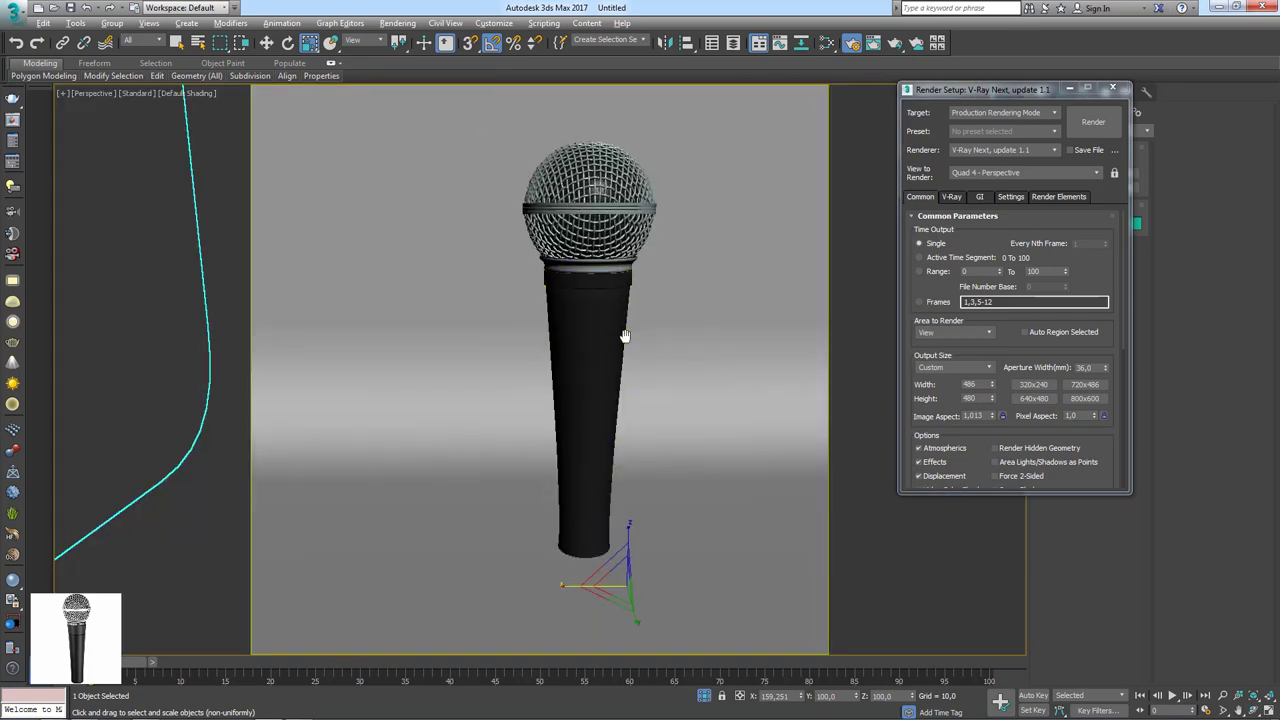
middle_drag(621, 337, 585, 337)
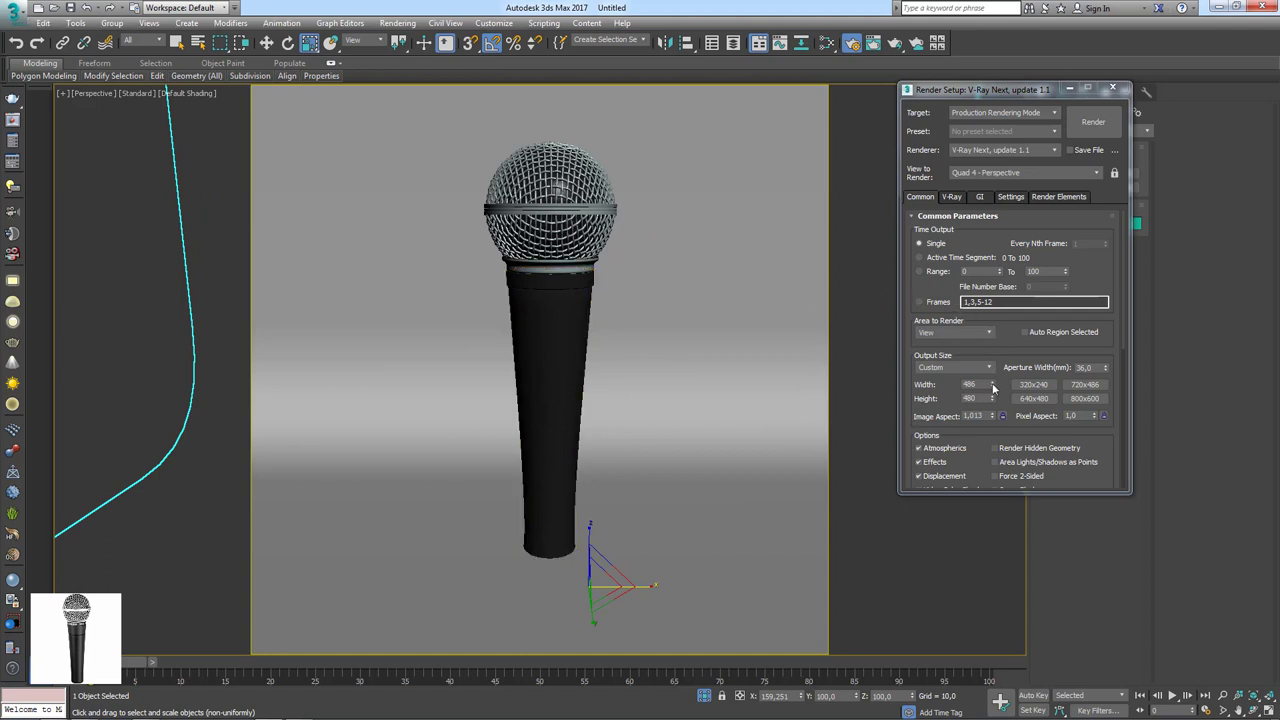
Lower the render width from 486 to 403, reframe the microphone and close Render Setup.
drag(993, 386, 998, 450)
scroll(714, 408, up, 2)
scroll(586, 386, up, 2)
scroll(600, 398, up, 2)
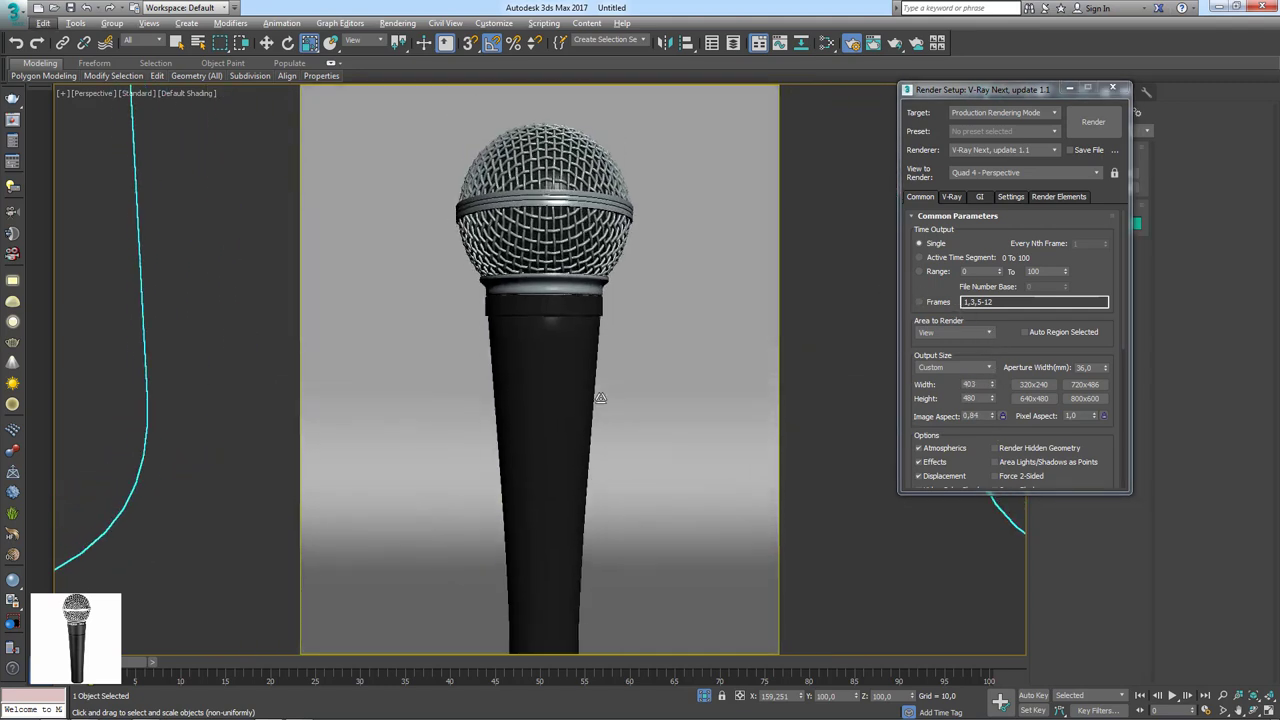
scroll(600, 398, down, 3)
mouse_move(600, 398)
alt+middle_down()
mouse_move(600, 357)
mouse_move(614, 400)
mouse_move(624, 359)
mouse_move(608, 363)
mouse_move(727, 305)
alt+middle_up()
scroll(600, 394, up, 3)
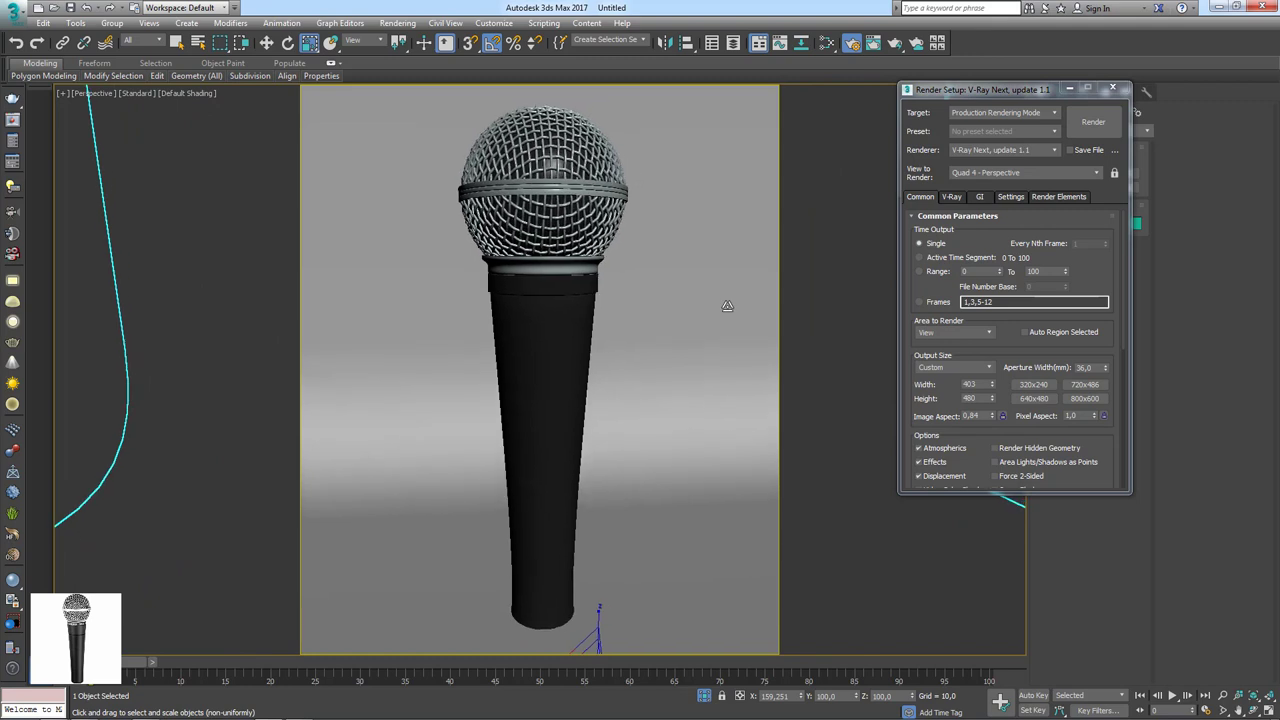
click(1111, 90)
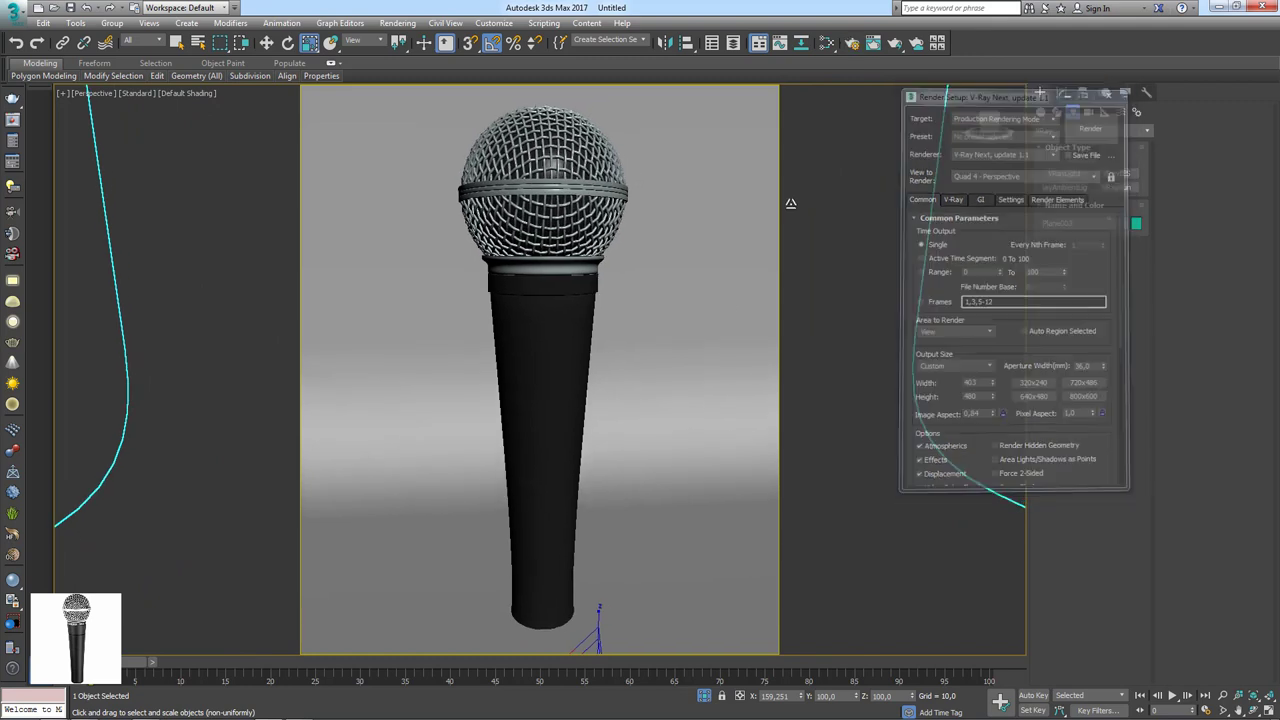
Render the microphone in V-Ray with sRGB off, stop it, and switch to the GFX Total page.
click(896, 44)
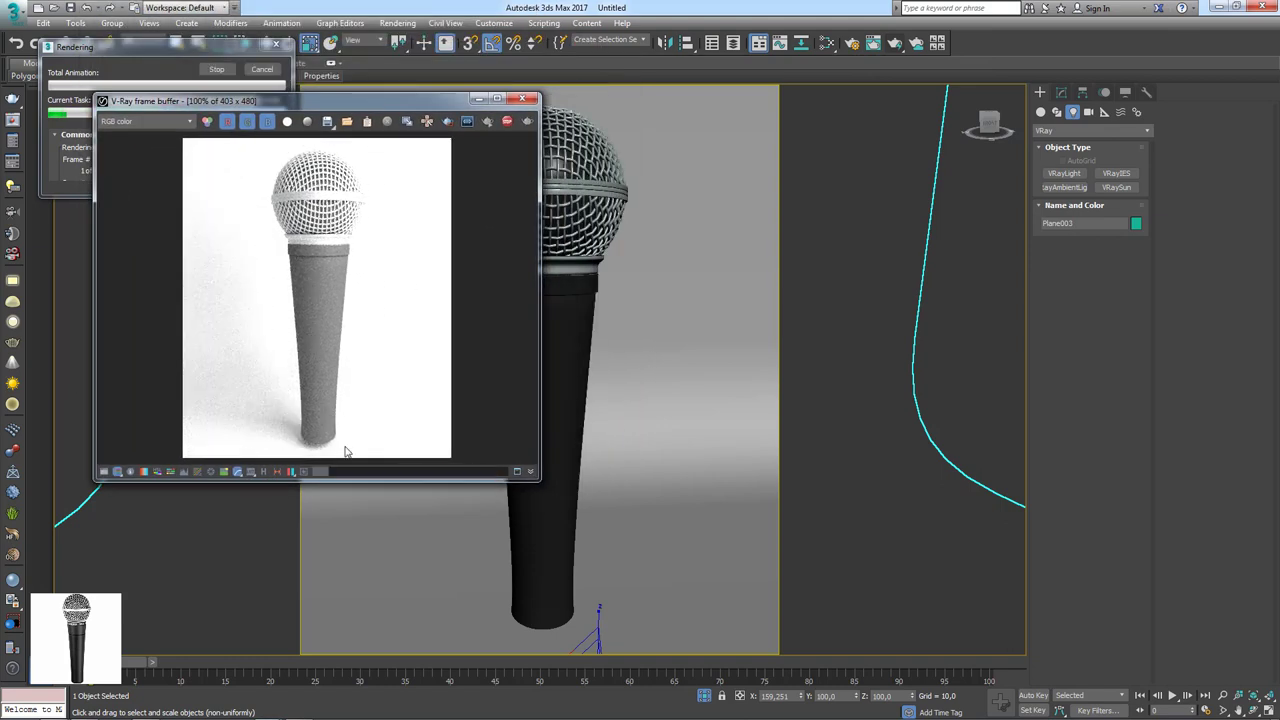
click(238, 474)
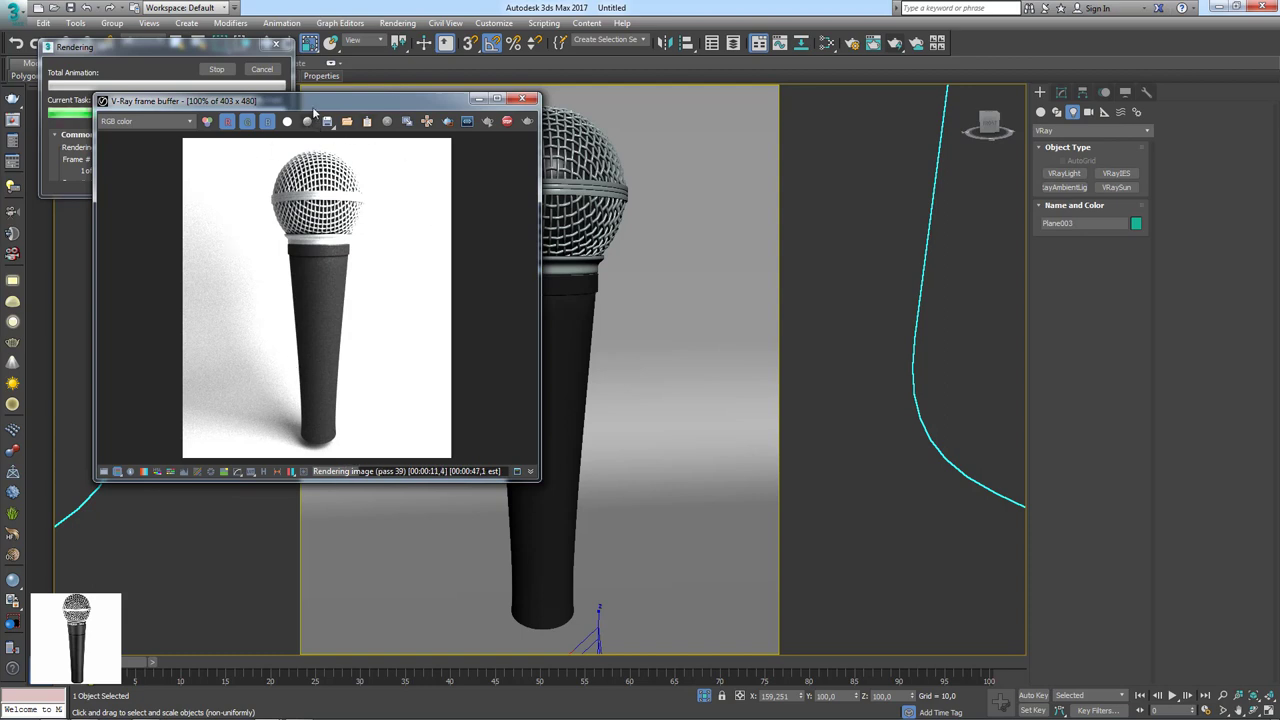
drag(370, 106, 638, 127)
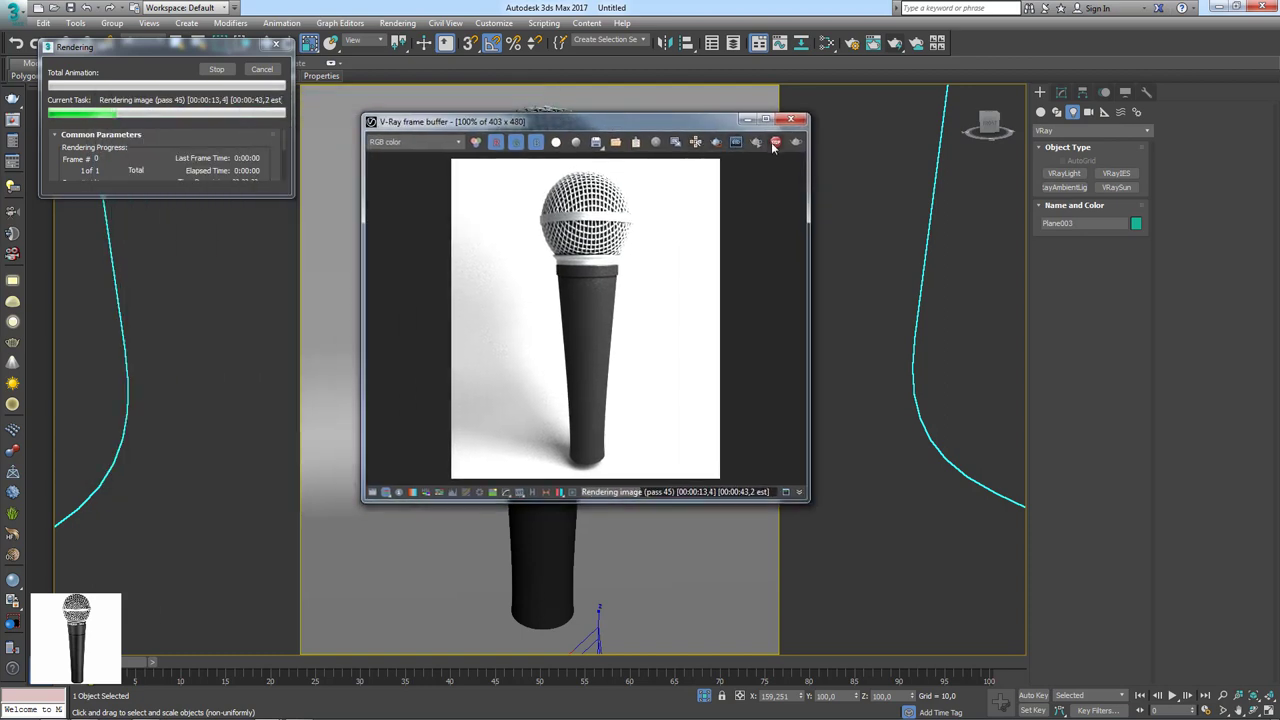
click(261, 70)
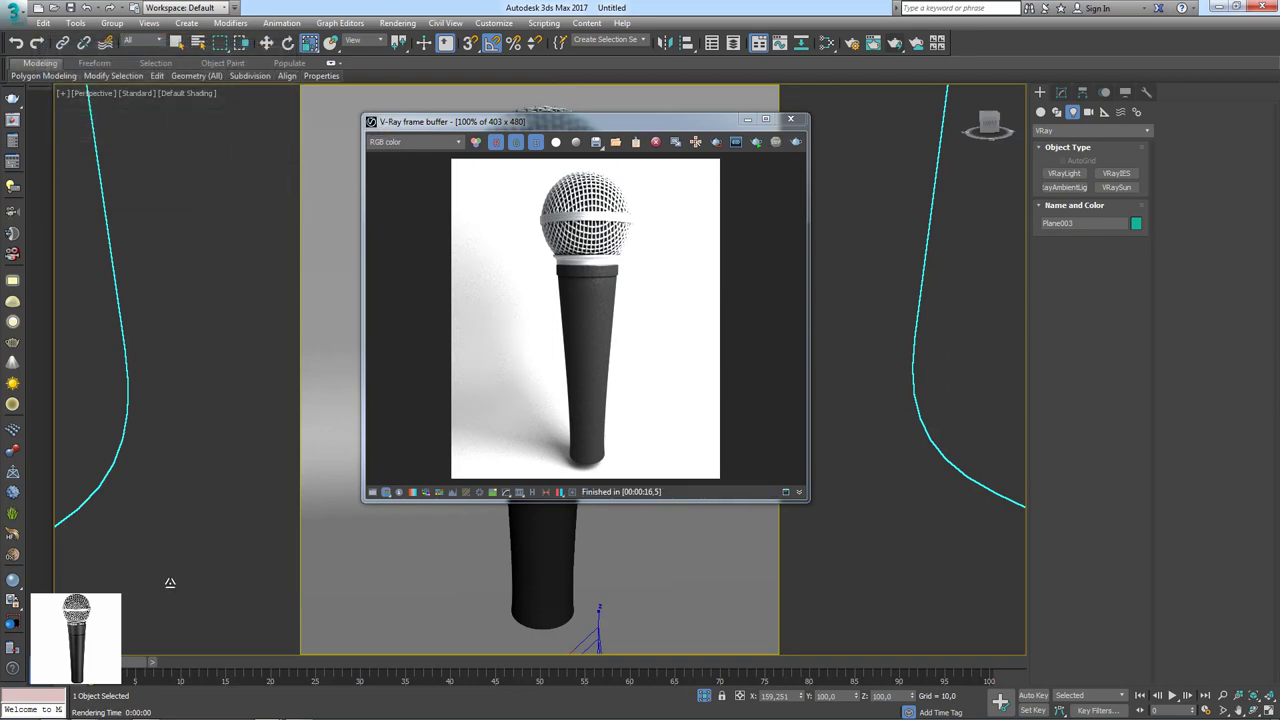
click(84, 711)
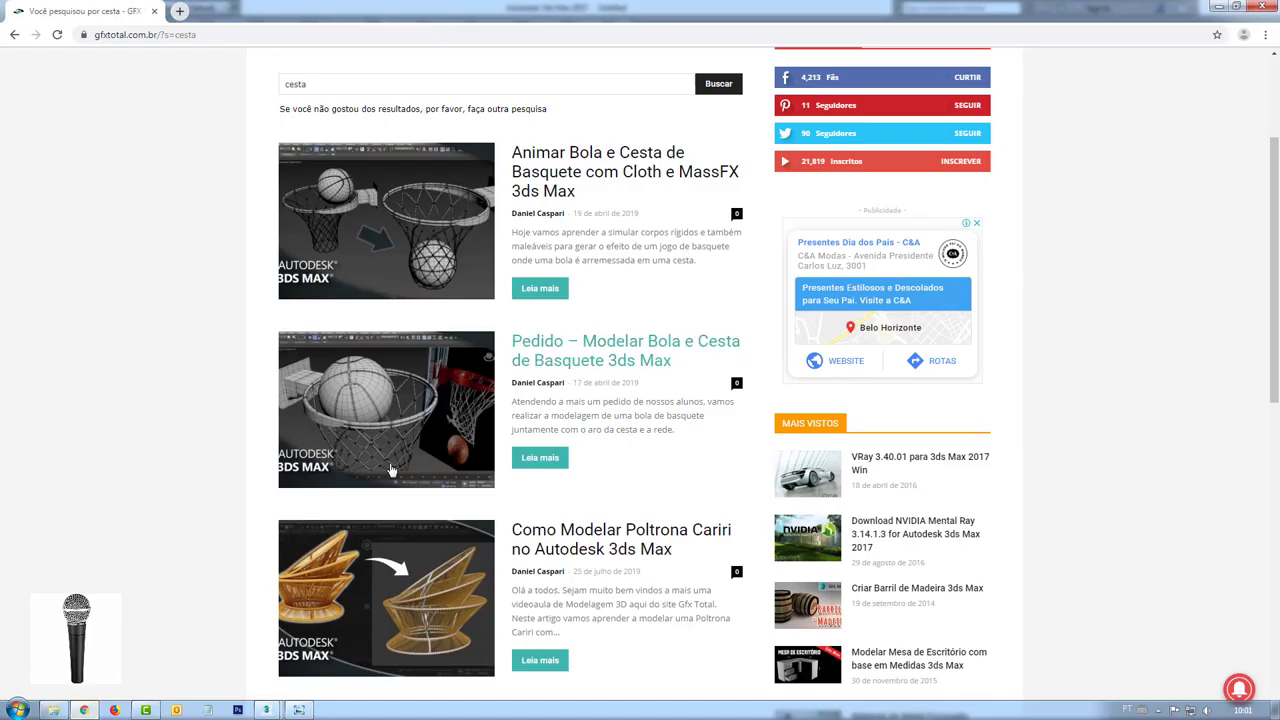
Open GFX Total's TUTORIAIS page in a new tab and circle the gamma correction article.
scroll(401, 232, up, 2)
middle_click(328, 180)
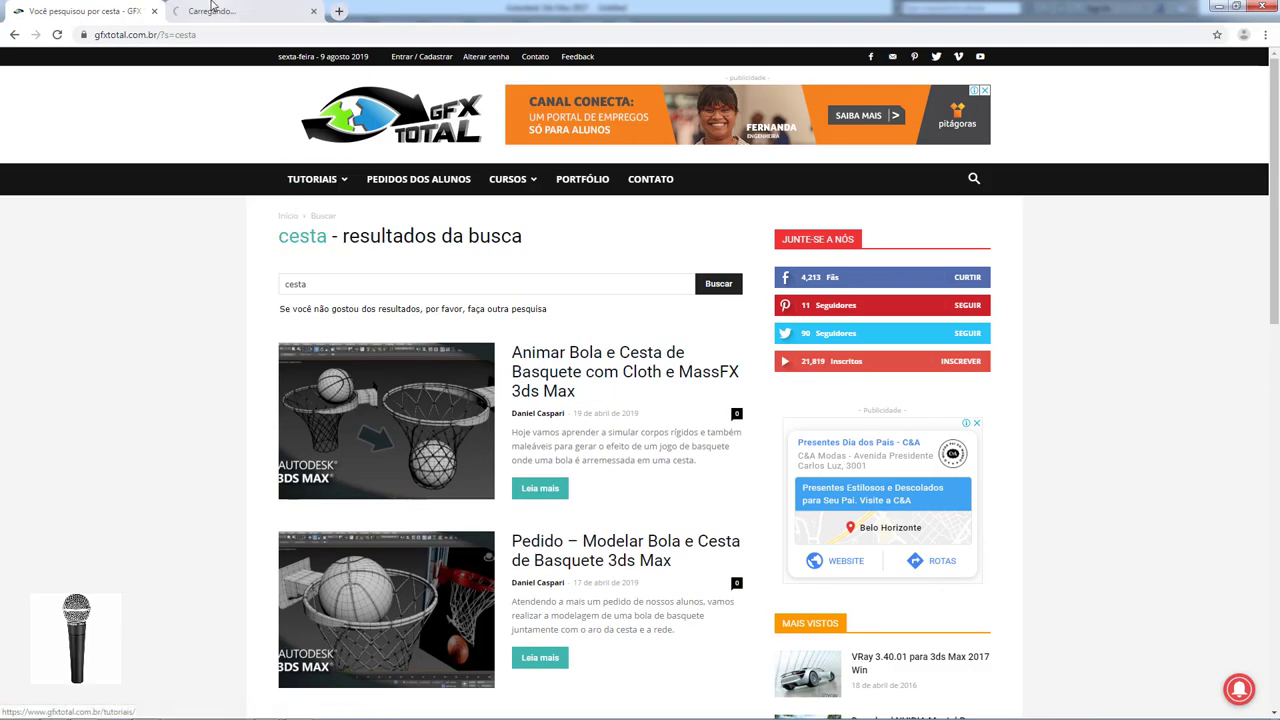
drag(1274, 190, 1276, 566)
scroll(1276, 566, up, 1)
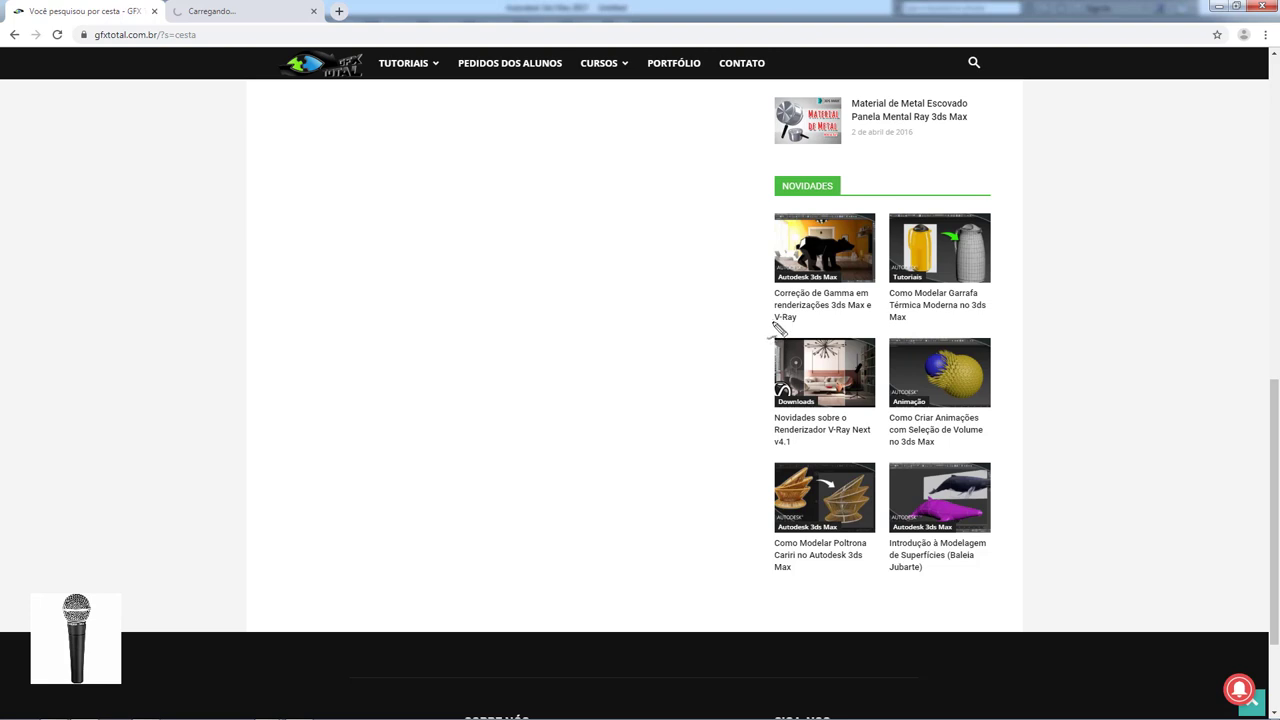
drag(771, 320, 767, 261)
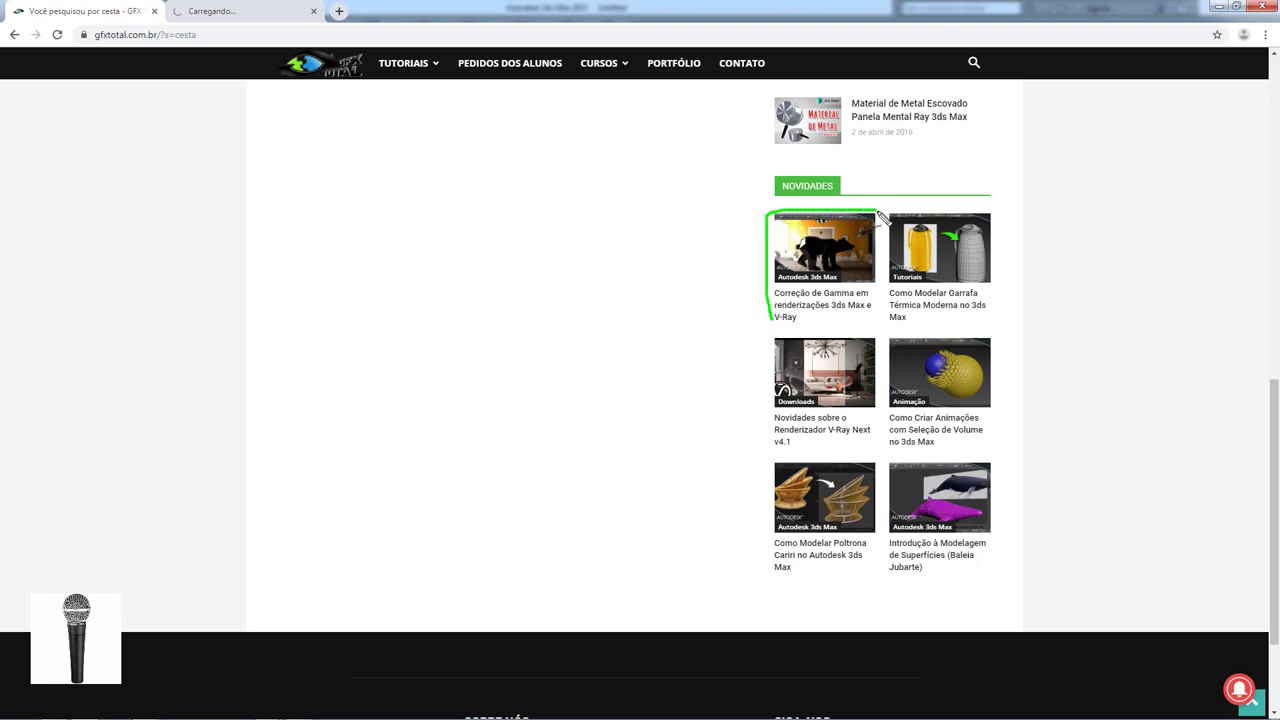
mouse_move(879, 214)
mouse_down()
mouse_move(885, 303)
mouse_move(773, 321)
mouse_up()
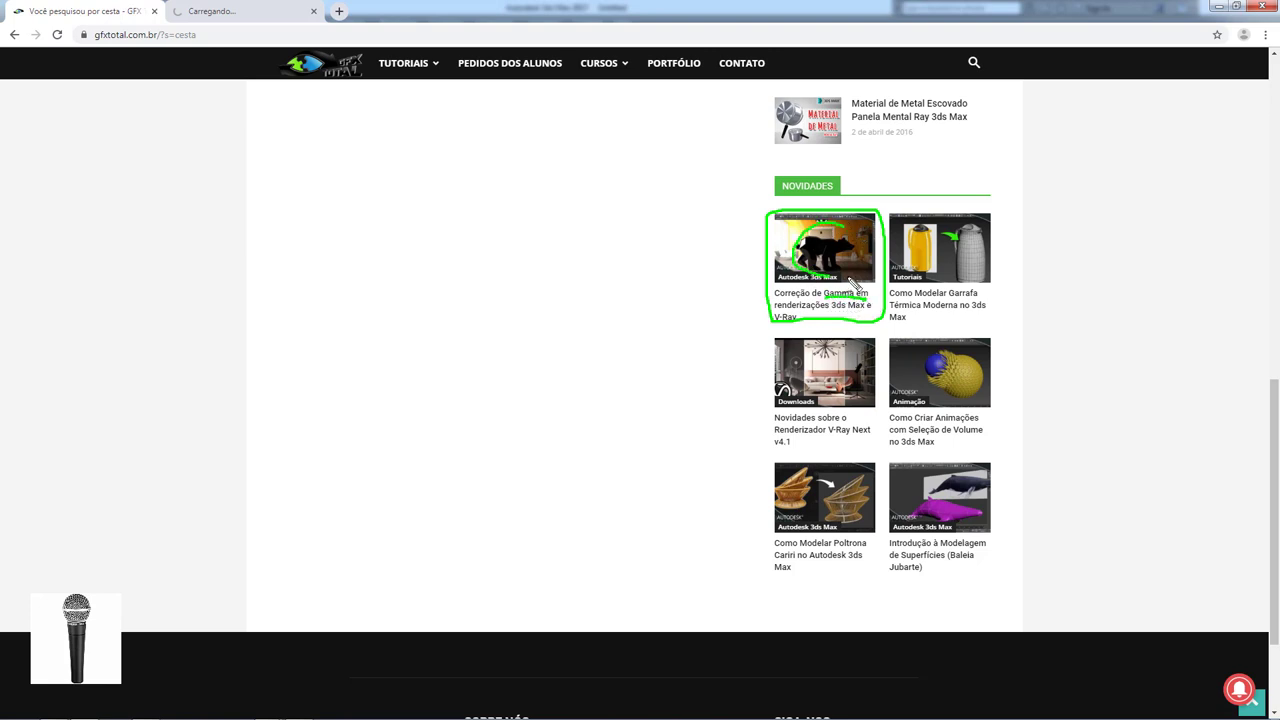
key(Escape)
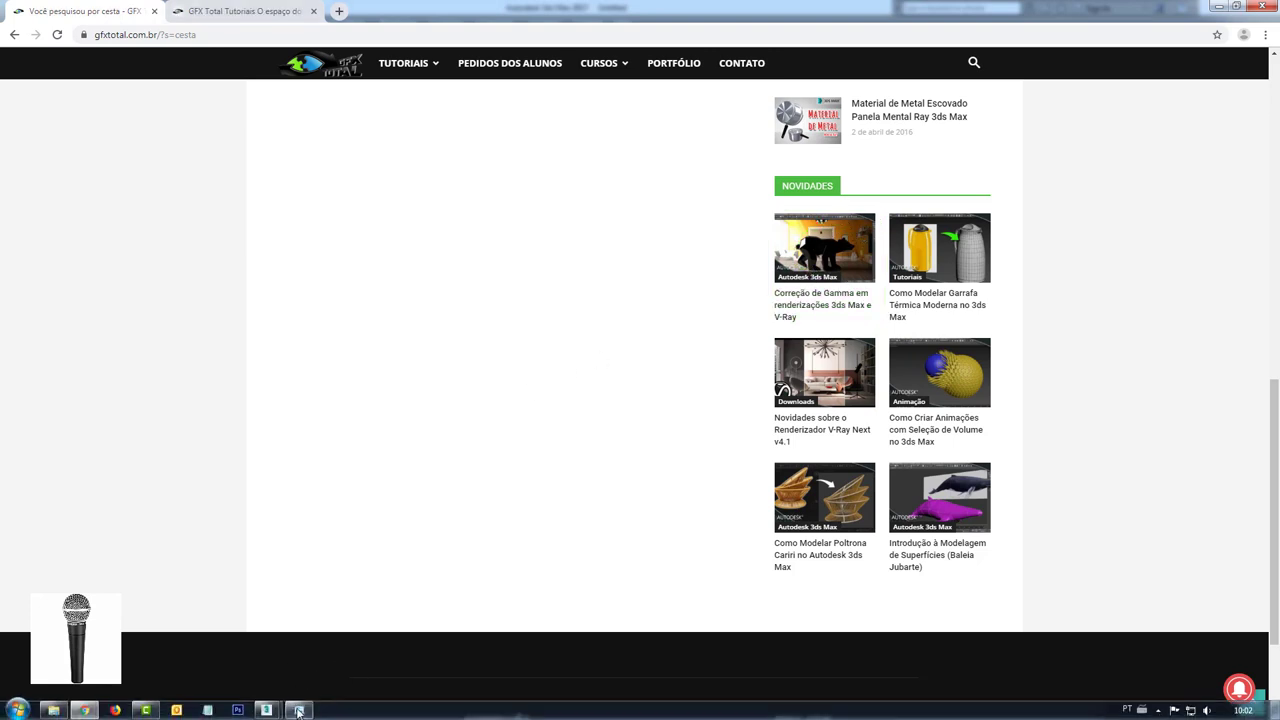
mouse_move(266, 710)
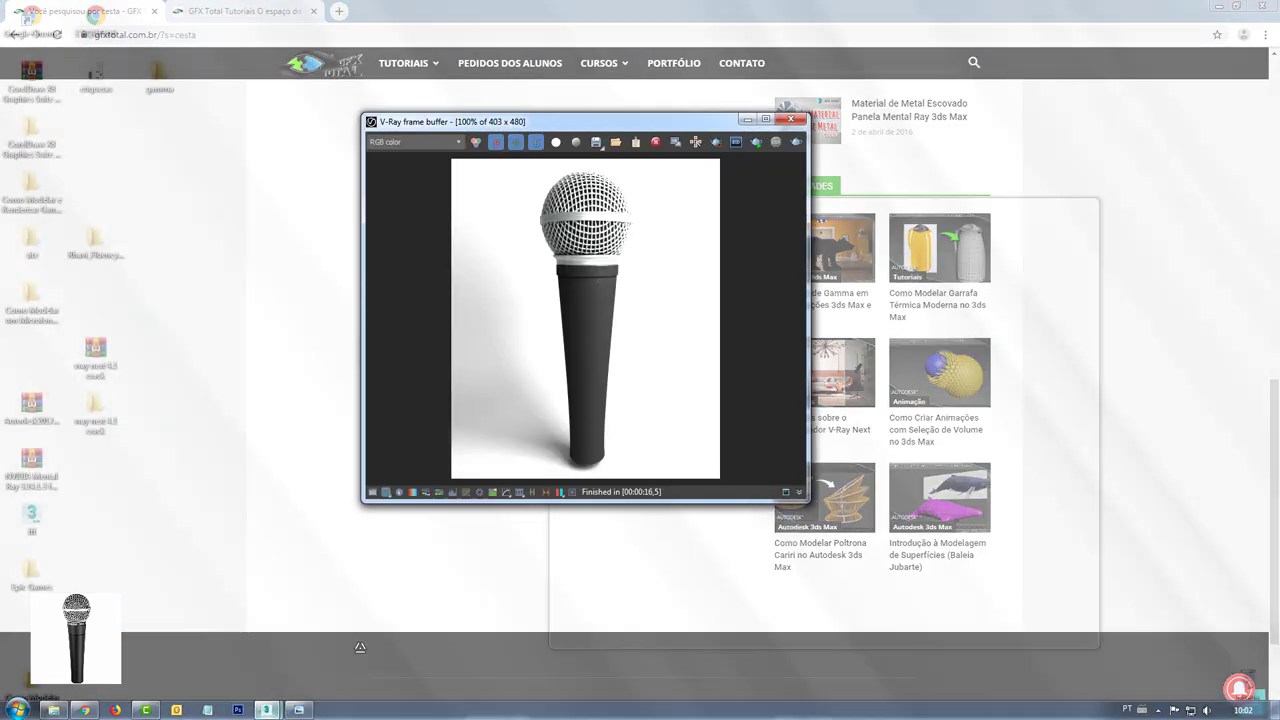
Back in 3ds Max, compare the render with and without sRGB display, ending darker.
click(339, 662)
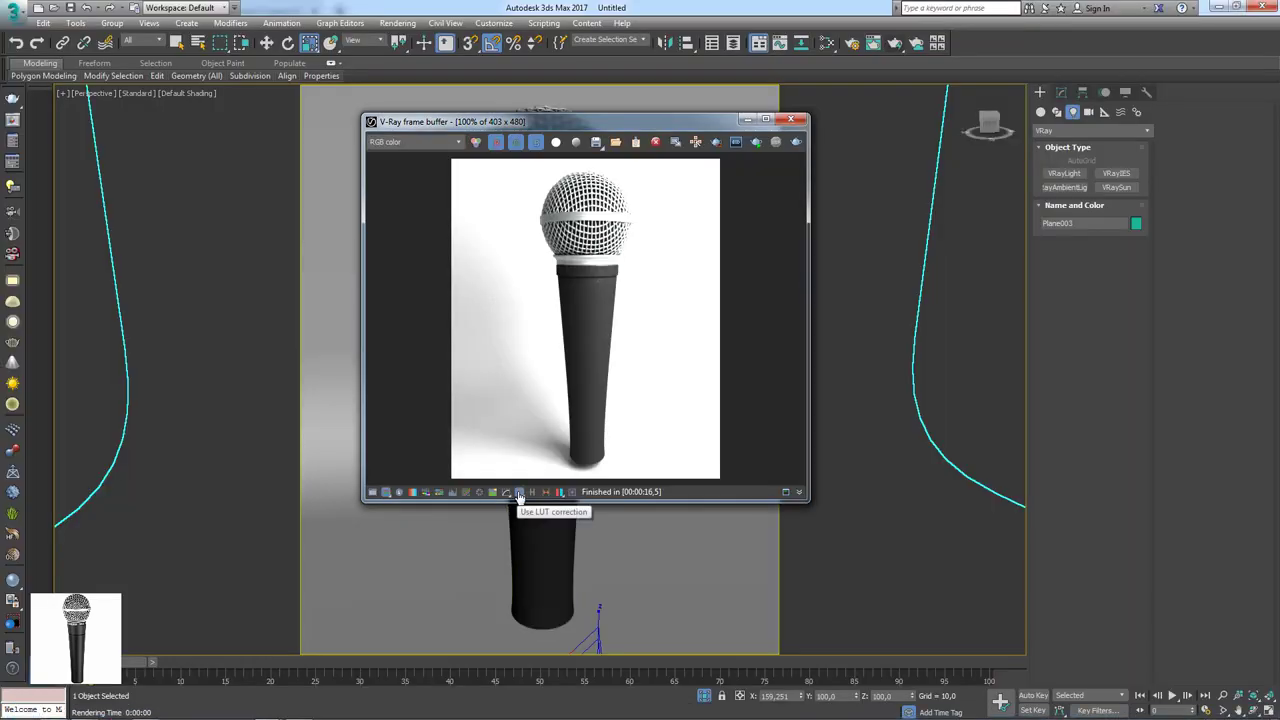
click(507, 494)
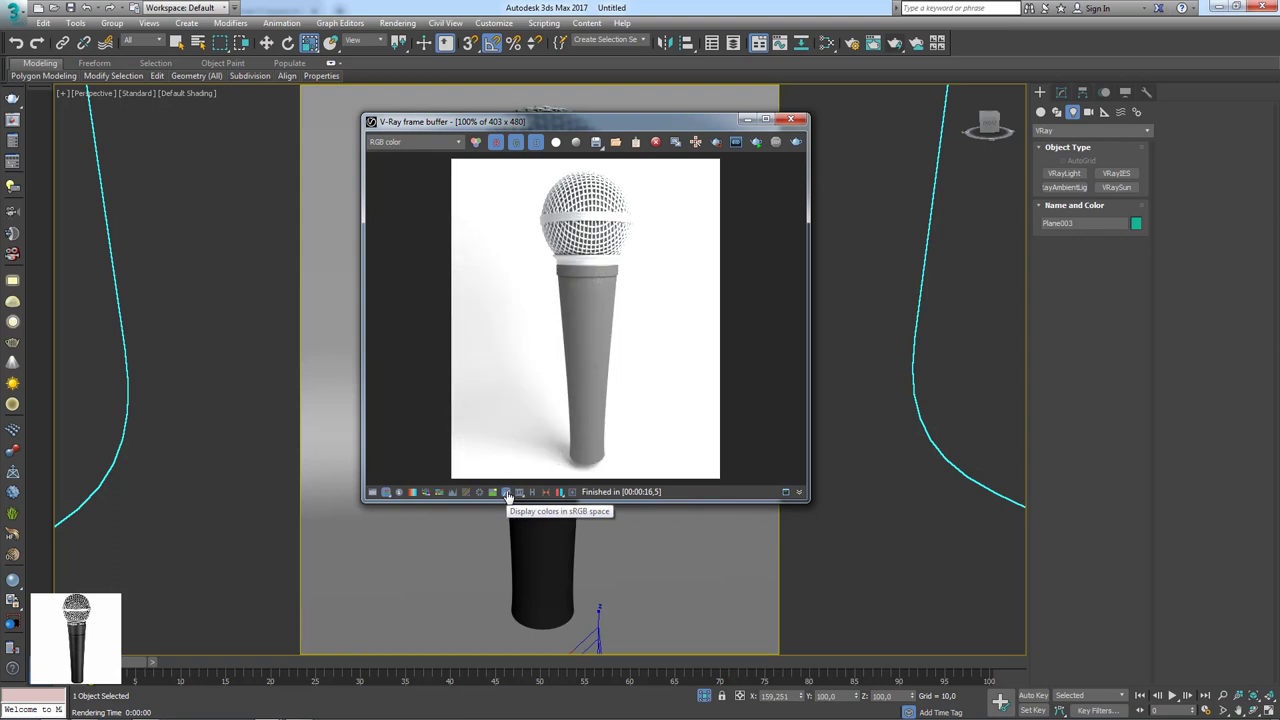
click(507, 494)
click(507, 494)
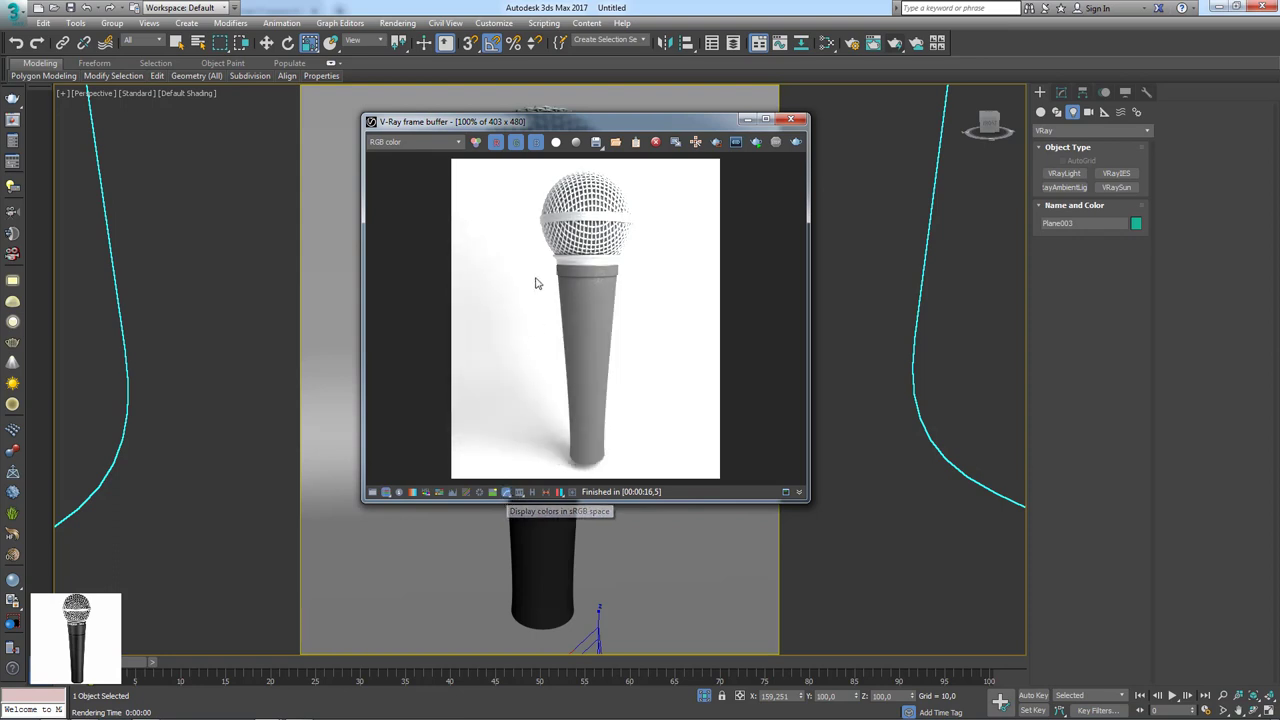
click(492, 494)
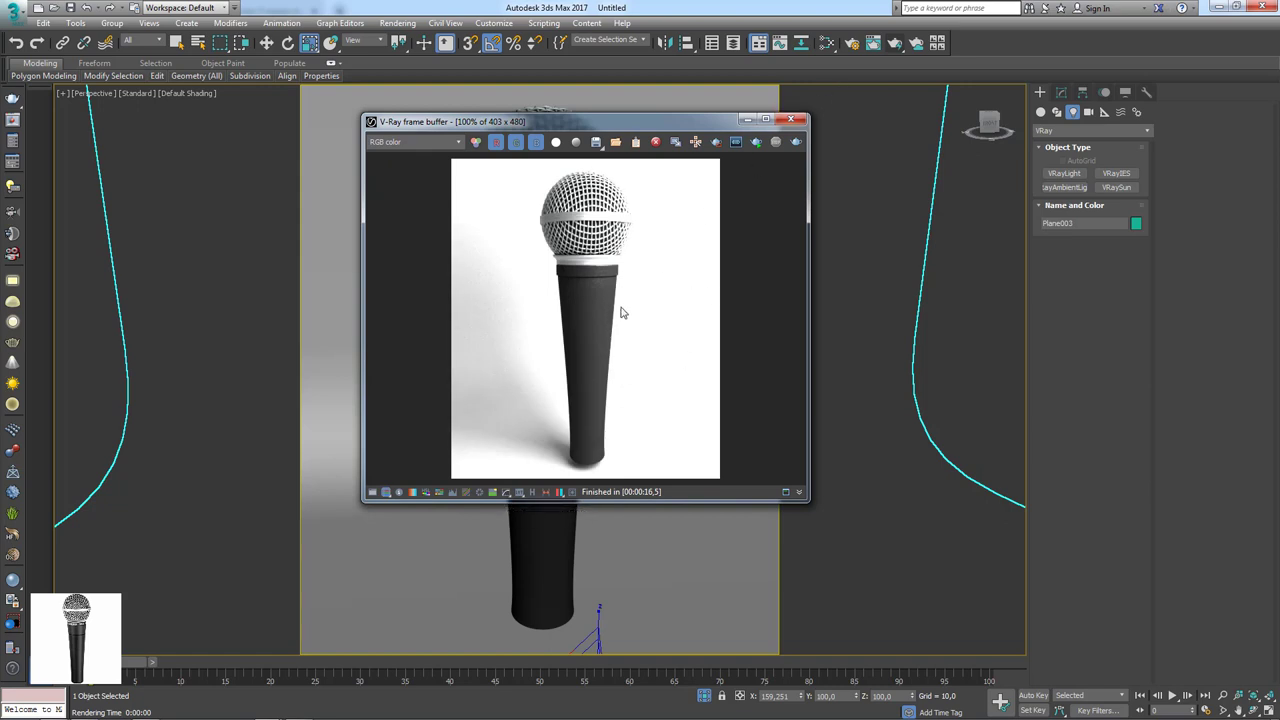
Zoom the render to 400% to inspect the grainy body, then open the Slate Material Editor.
scroll(608, 335, up, 2)
scroll(584, 299, up, 2)
scroll(618, 293, down, 2)
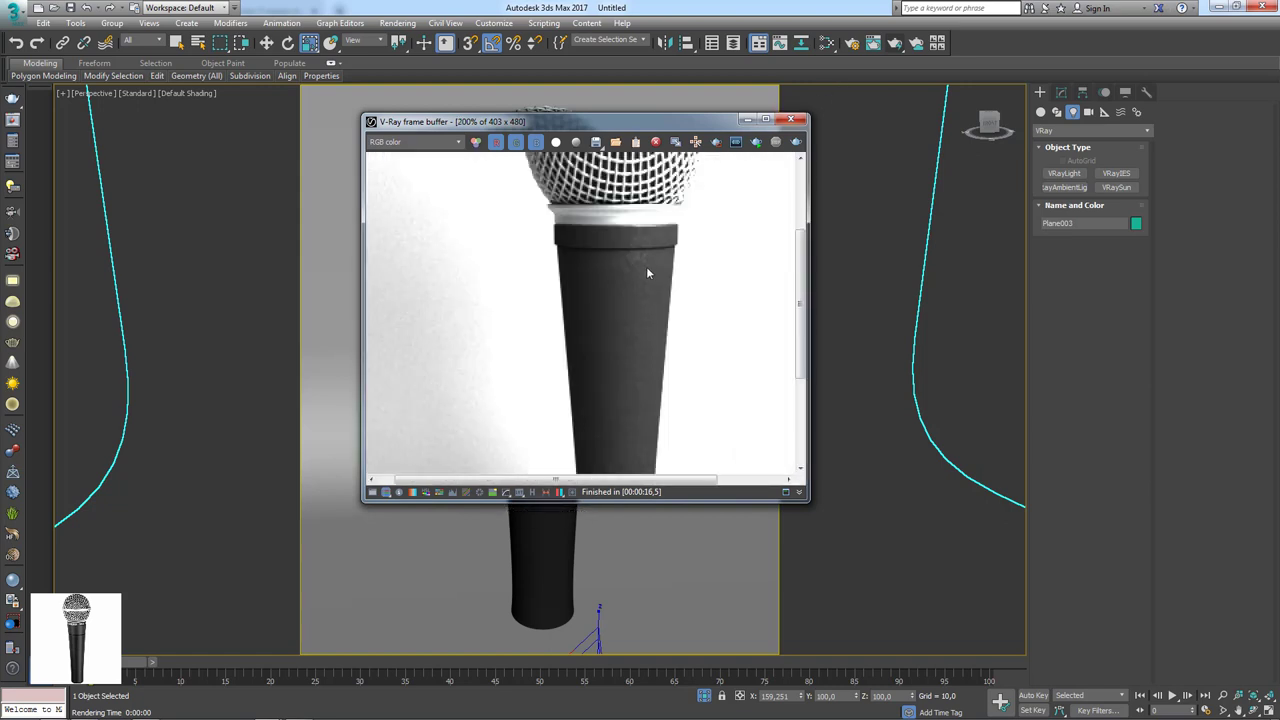
scroll(641, 274, up, 1)
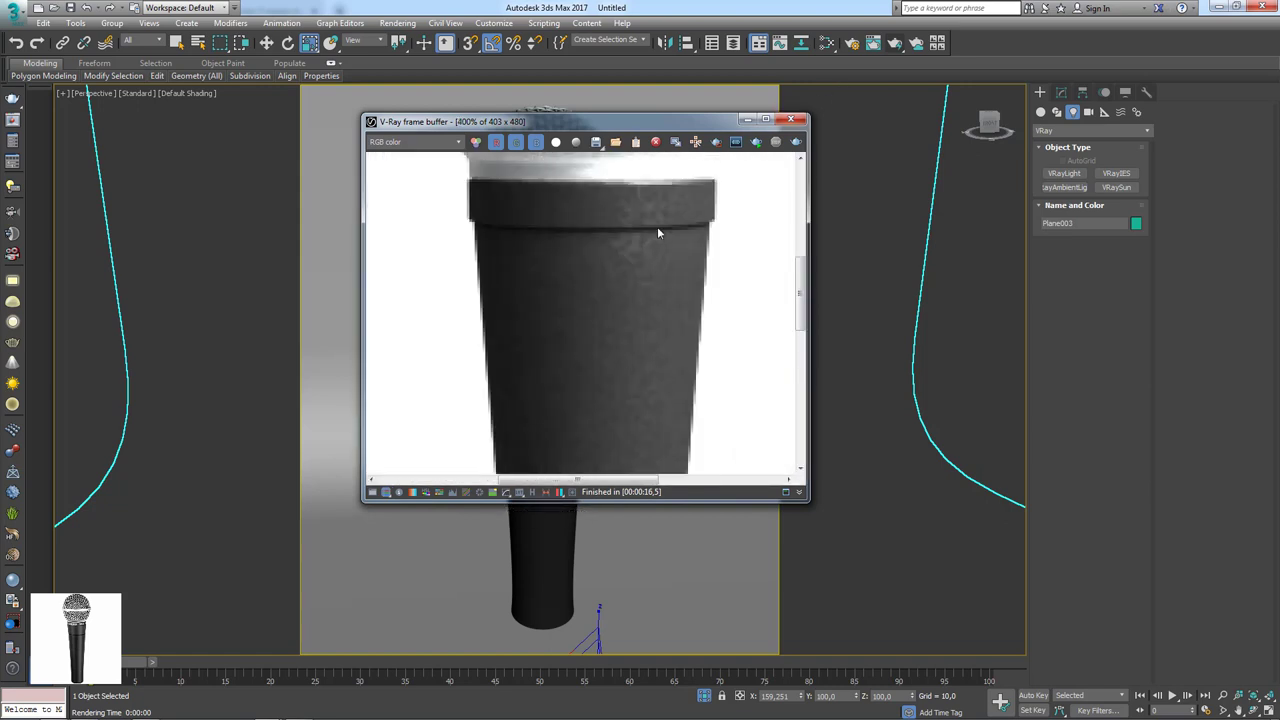
click(826, 44)
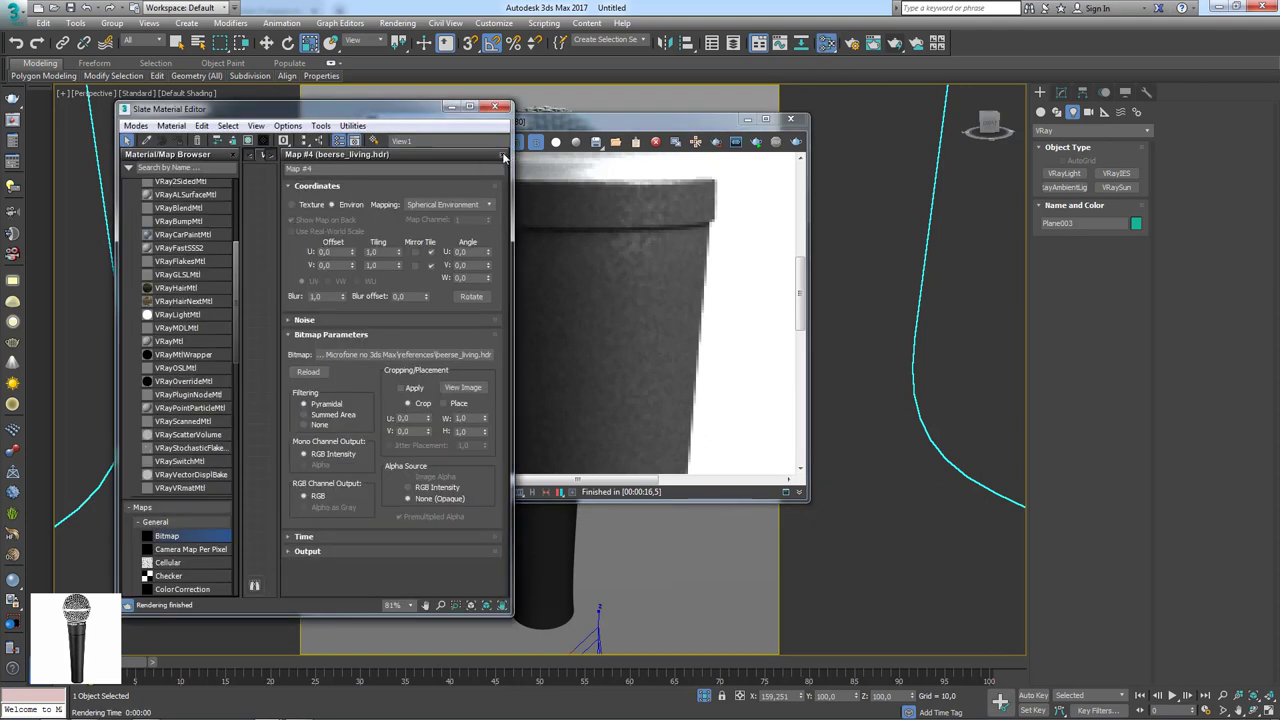
Open the Map #2 Noise node's settings and start a test re-render.
drag(504, 157, 510, 157)
scroll(480, 320, down, 2)
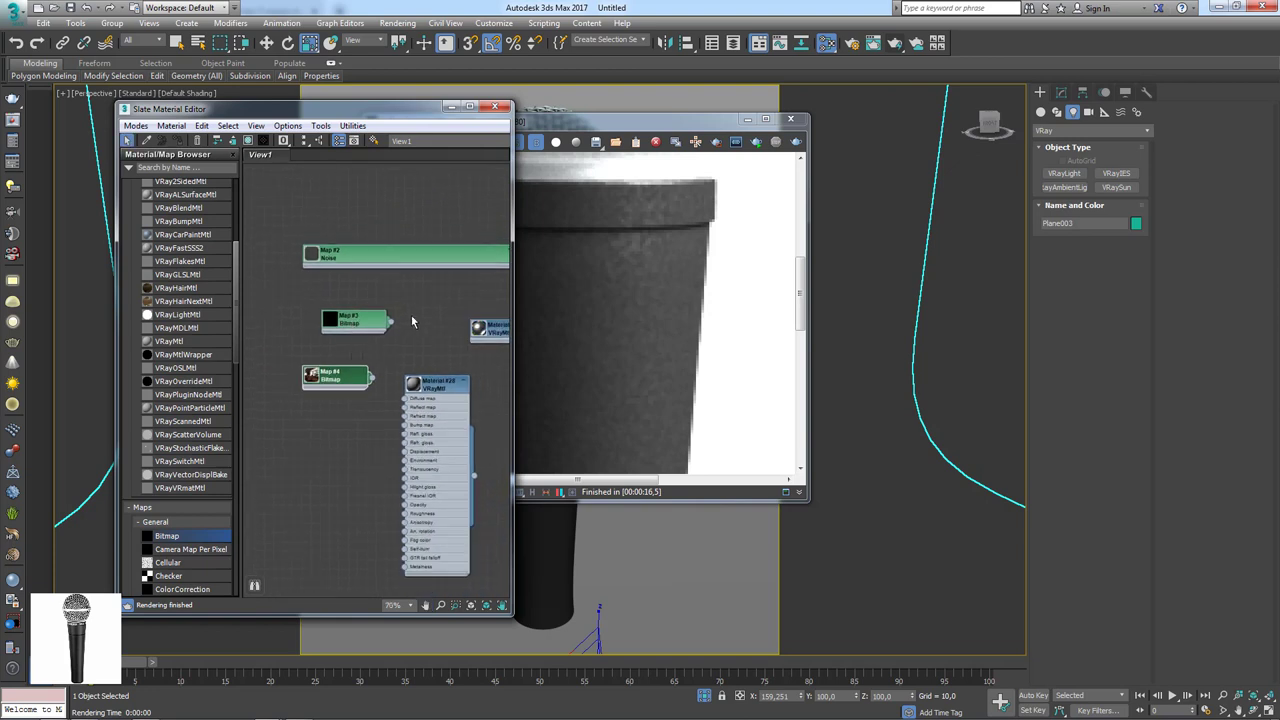
scroll(348, 319, down, 1)
double_click(362, 276)
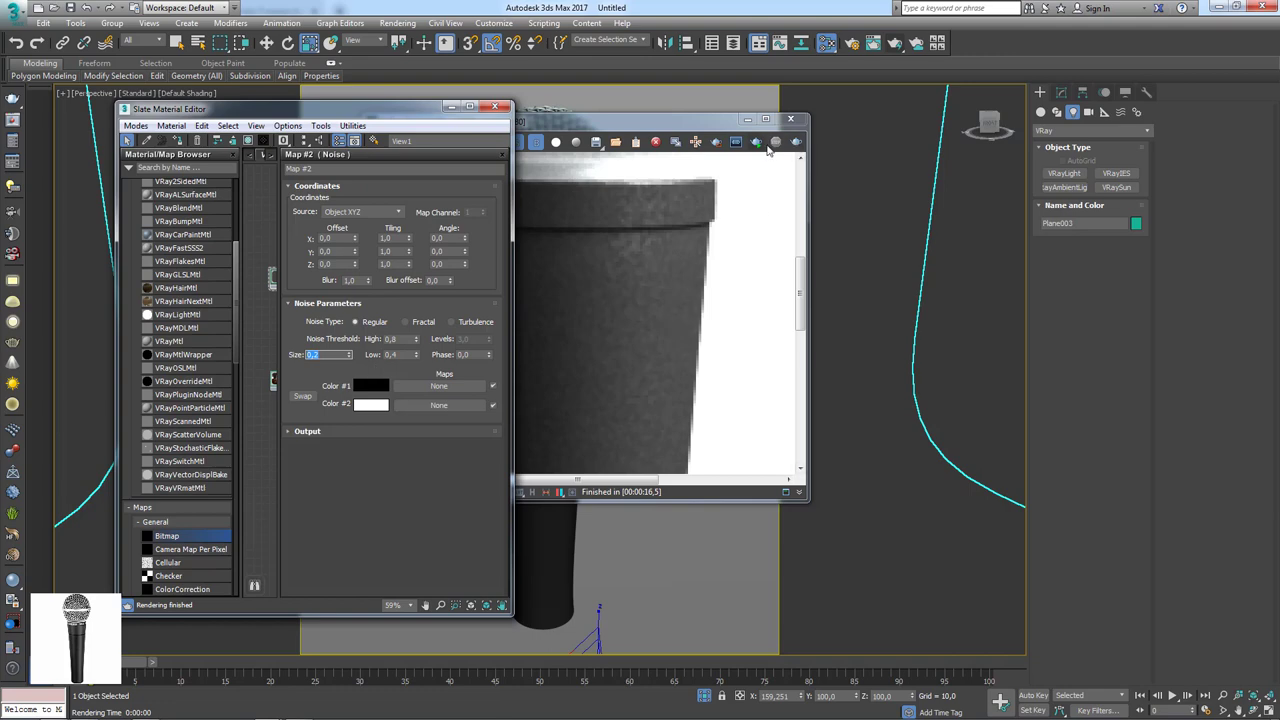
click(796, 141)
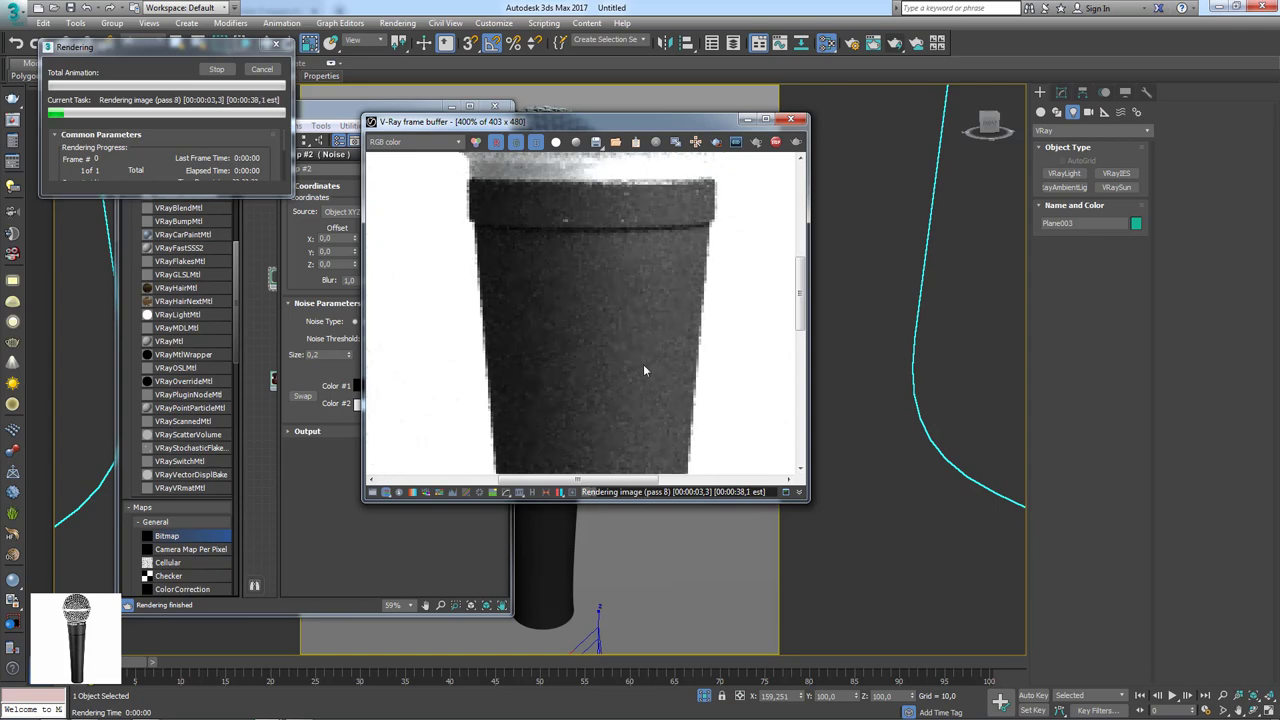
Stop the test render and enlarge the Noise node's preview in the Slate Material Editor.
drag(512, 122, 704, 120)
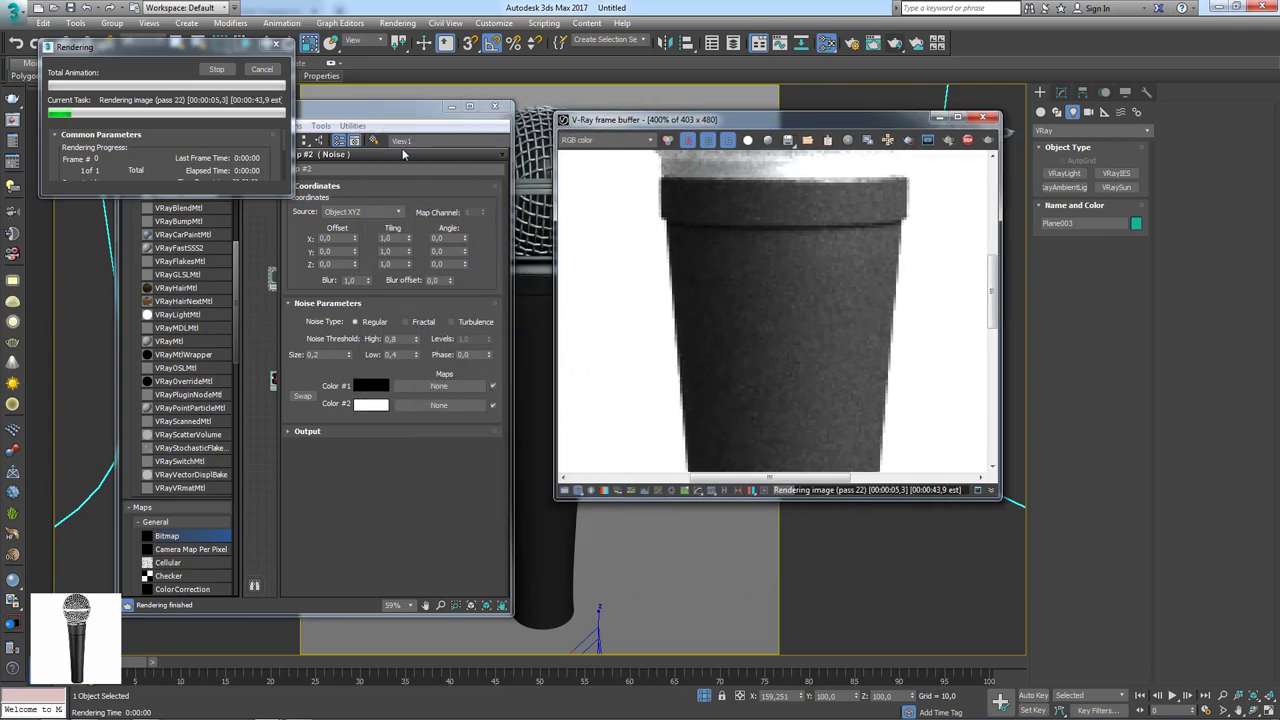
click(262, 70)
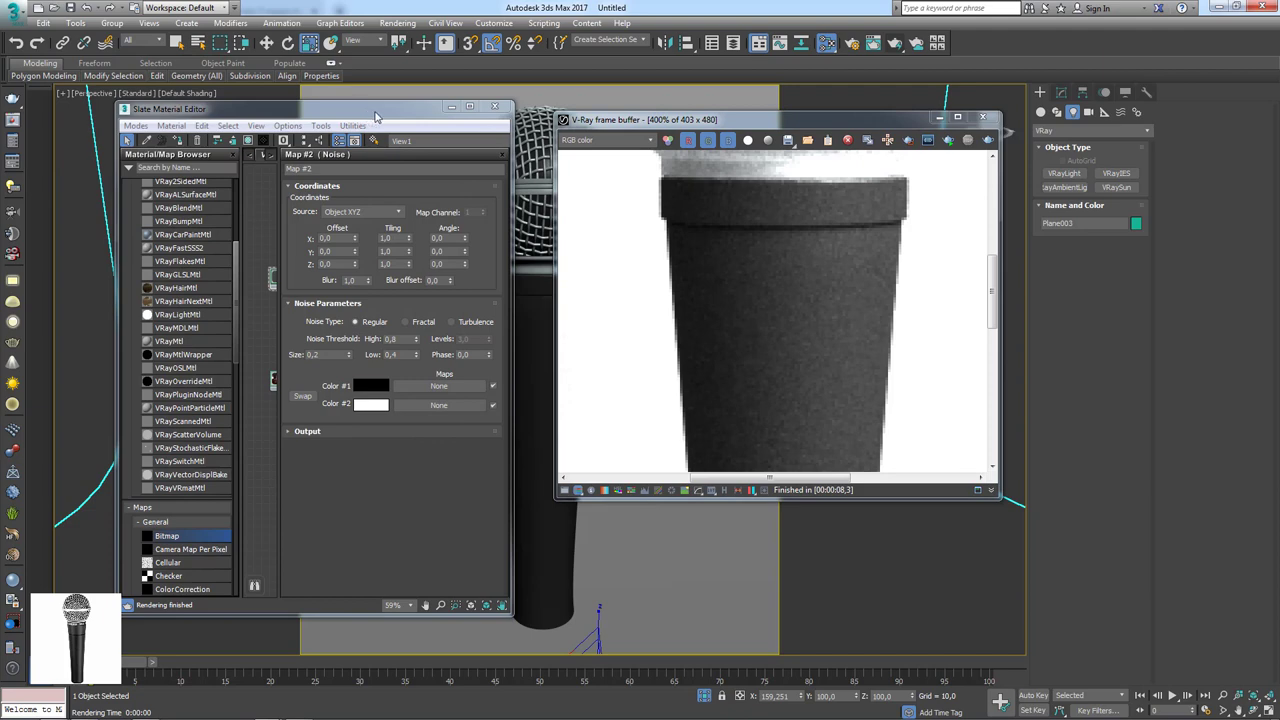
drag(375, 117, 456, 109)
double_click(363, 276)
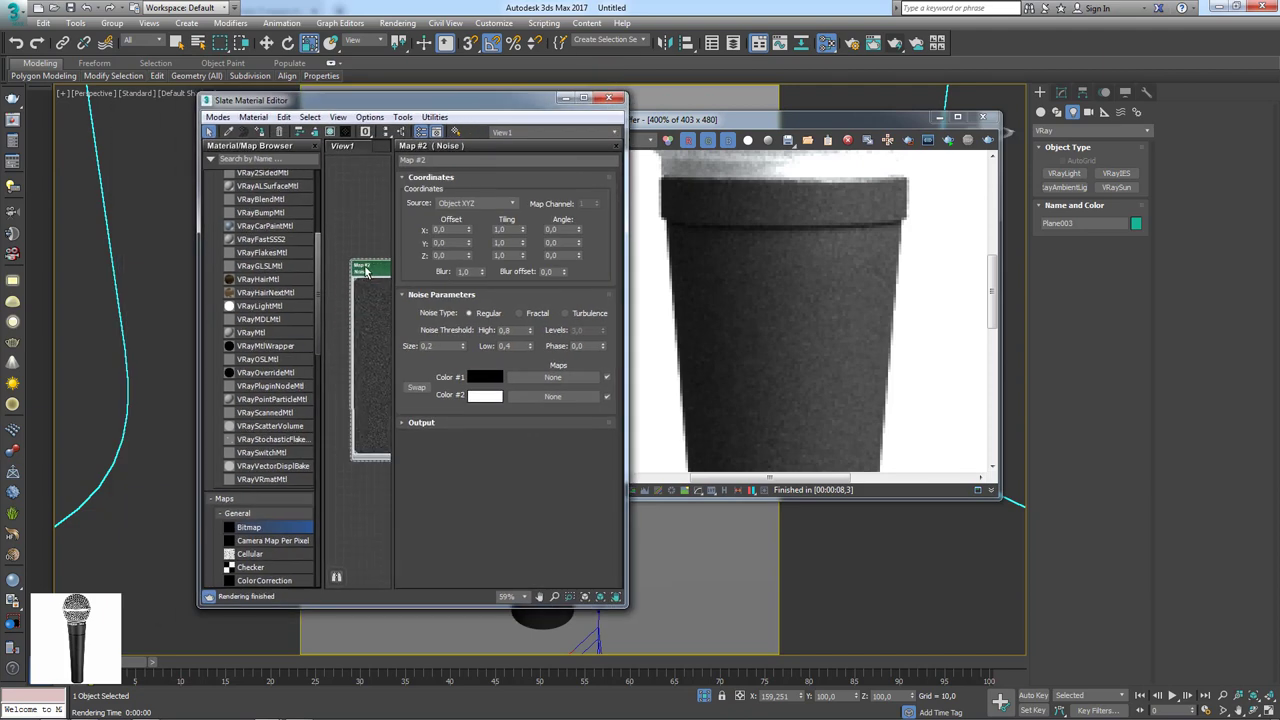
Widen the node view, reopen the Noise parameters and set the noise size to 3.
click(617, 148)
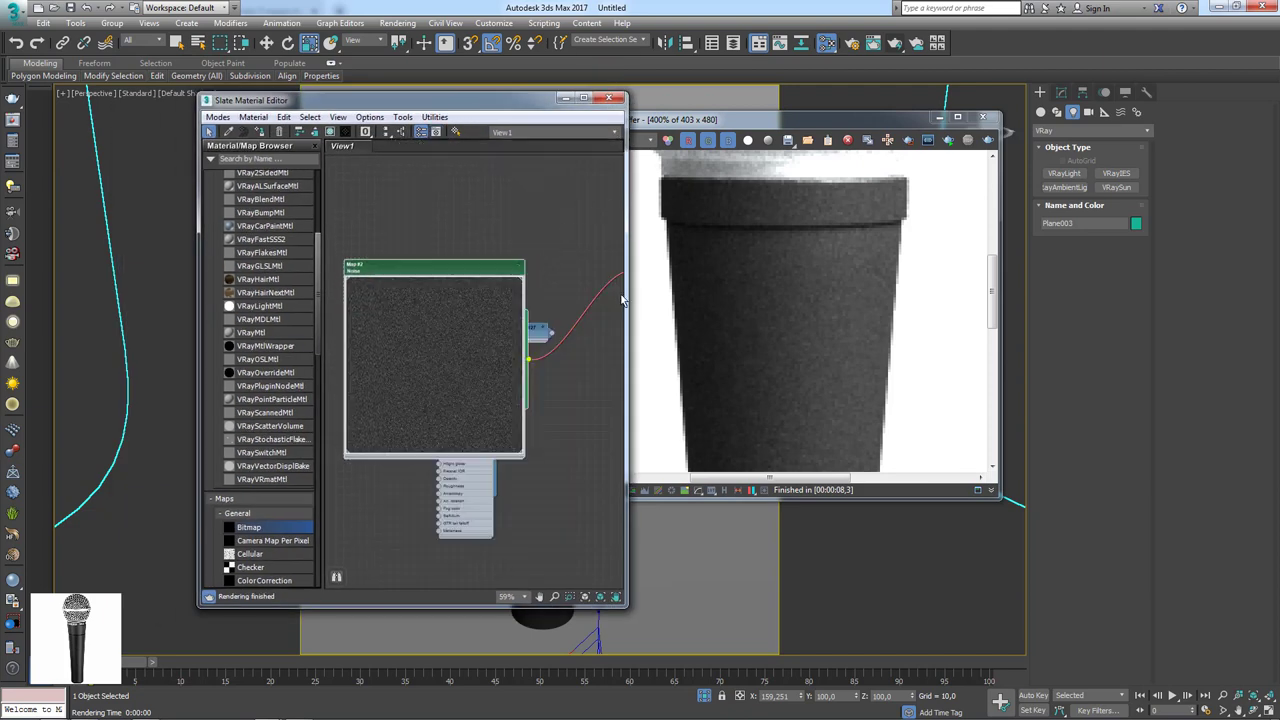
drag(624, 298, 940, 305)
drag(468, 277, 456, 229)
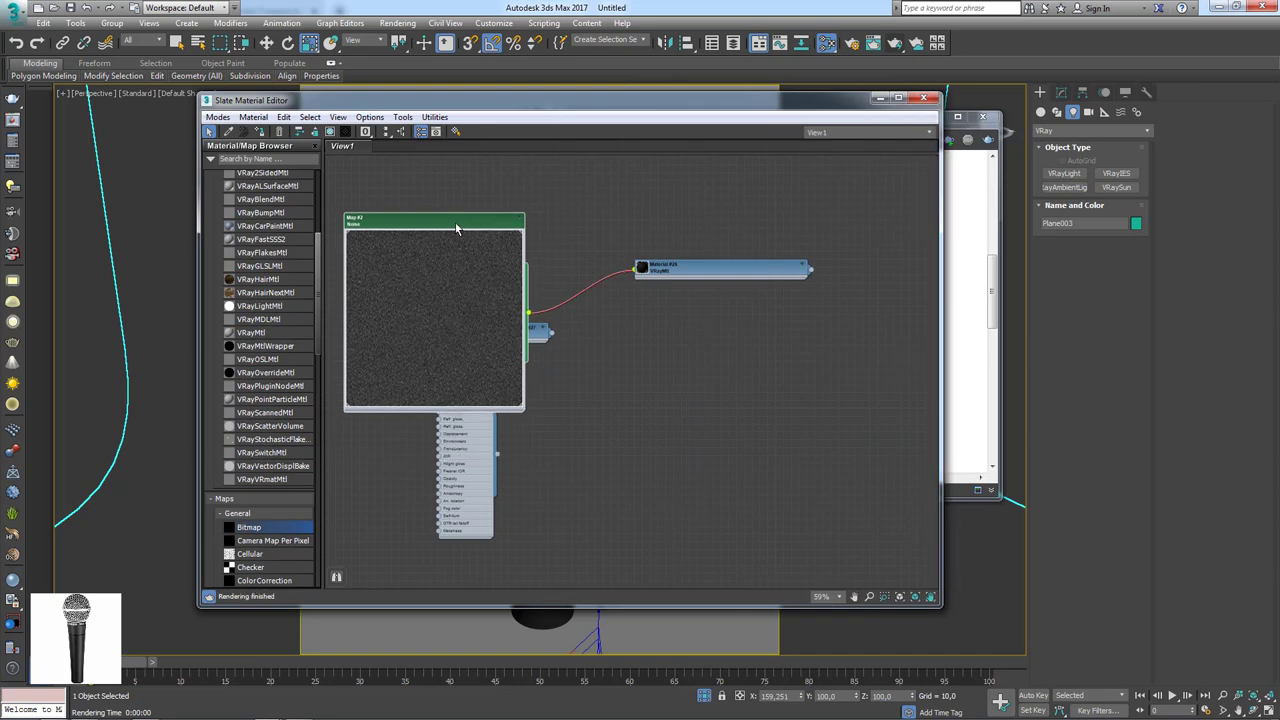
double_click(451, 228)
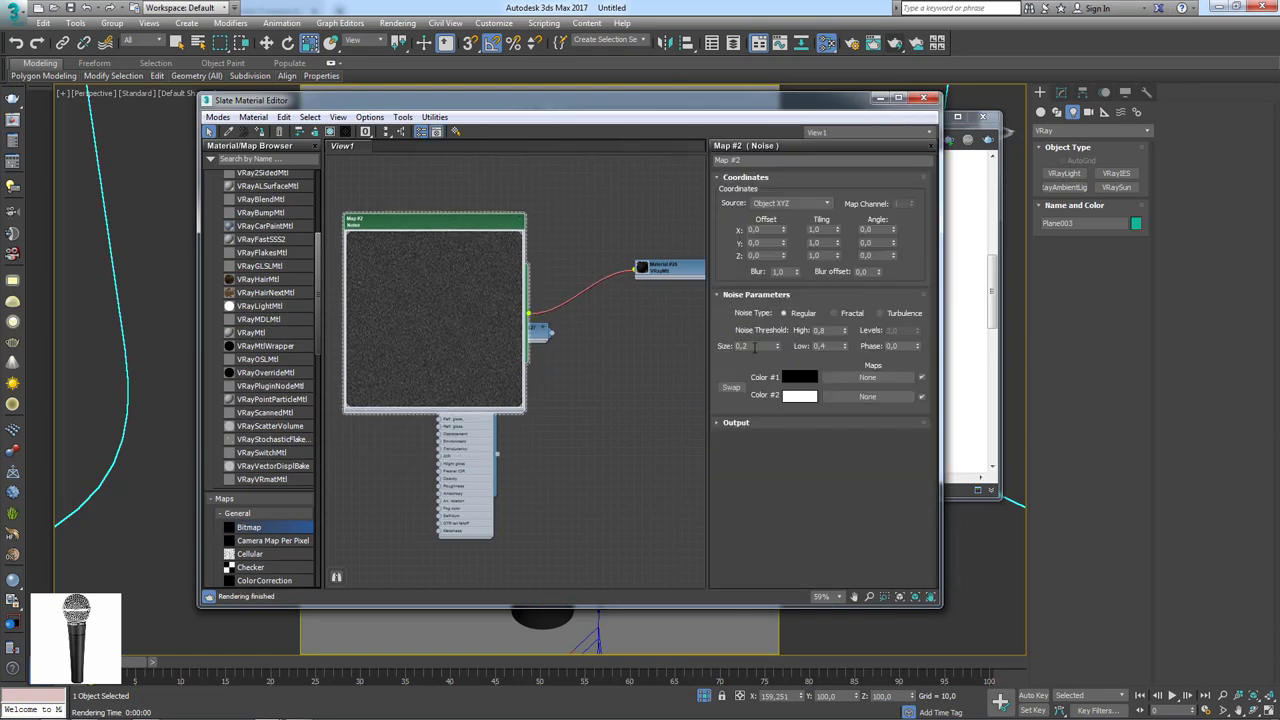
text(3)
key(Return)
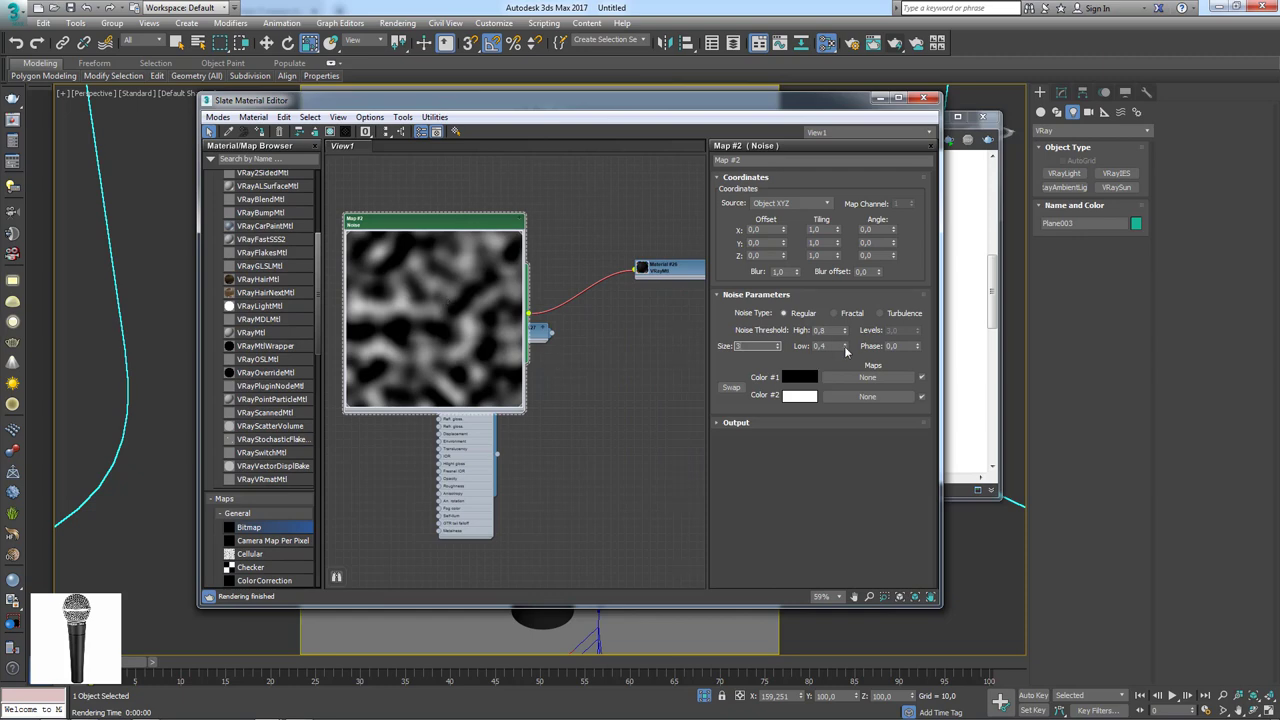
Set Noise High threshold 0,51, Low threshold 0,3 and size 0,1.
drag(845, 350, 848, 346)
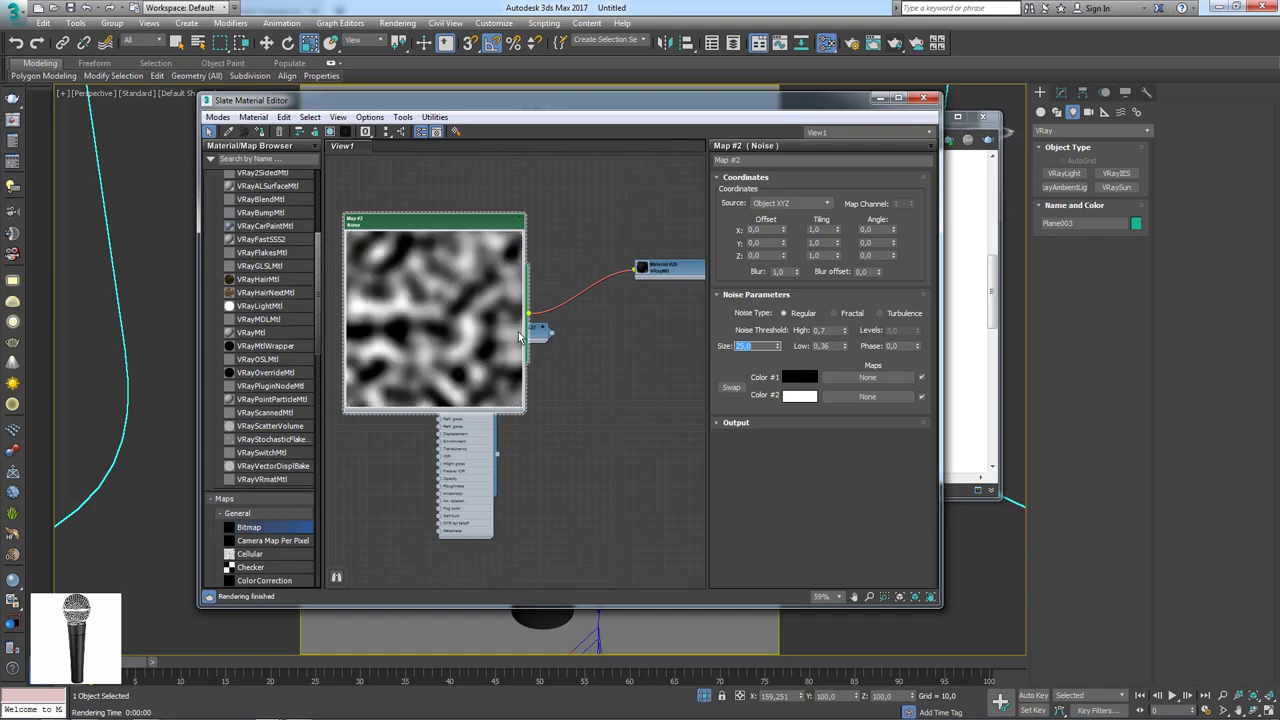
drag(437, 228, 453, 212)
drag(846, 337, 846, 350)
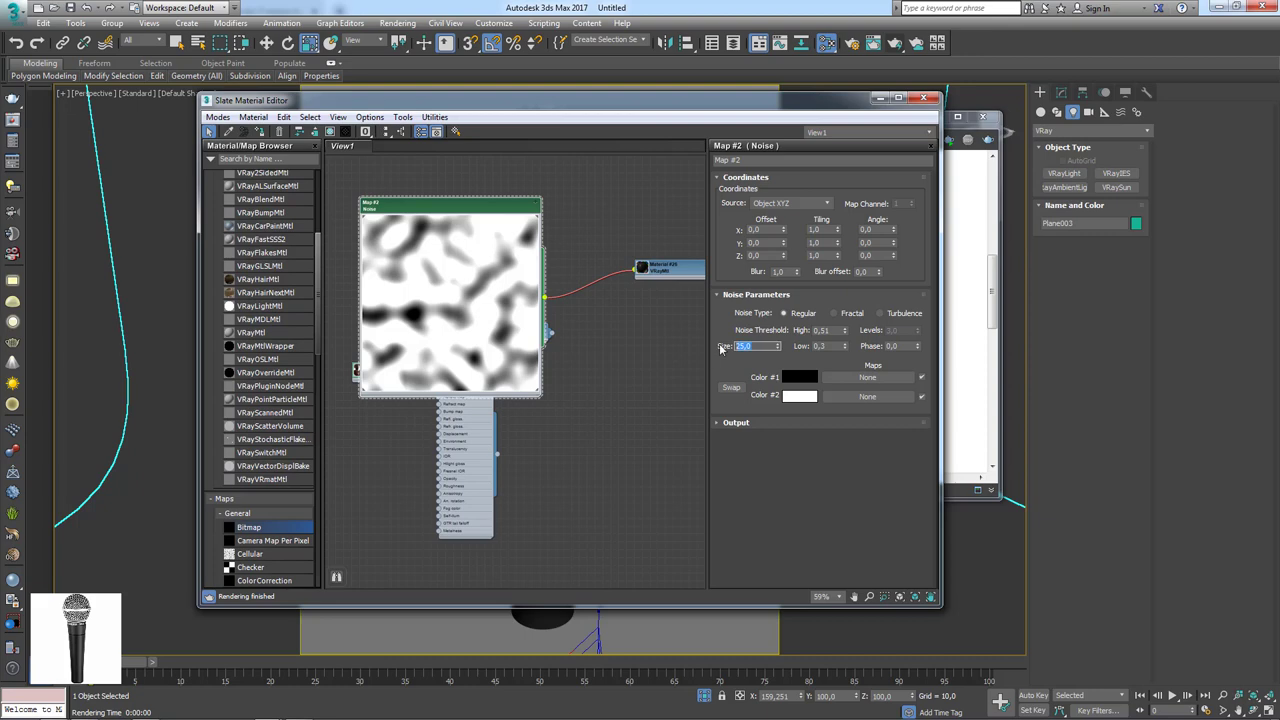
text(0,1)
key(Return)
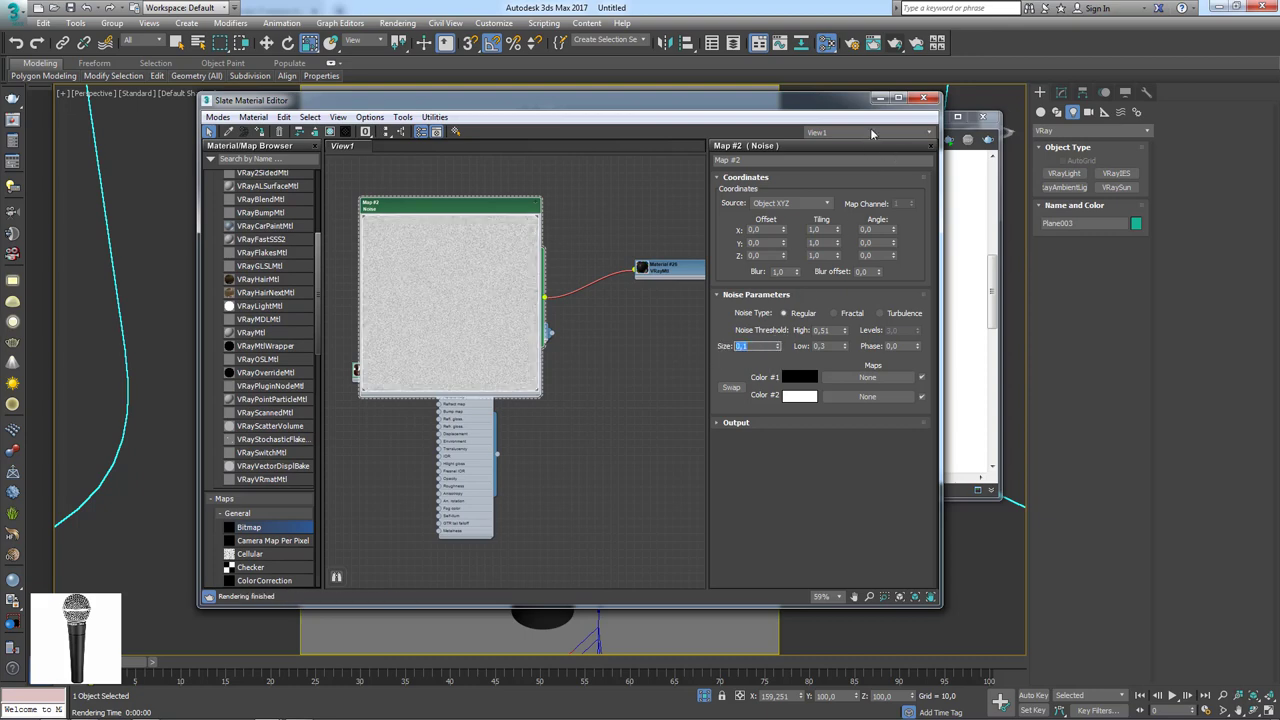
Test-render the microphone with the fine noise and view the frame buffer at 100%.
click(950, 141)
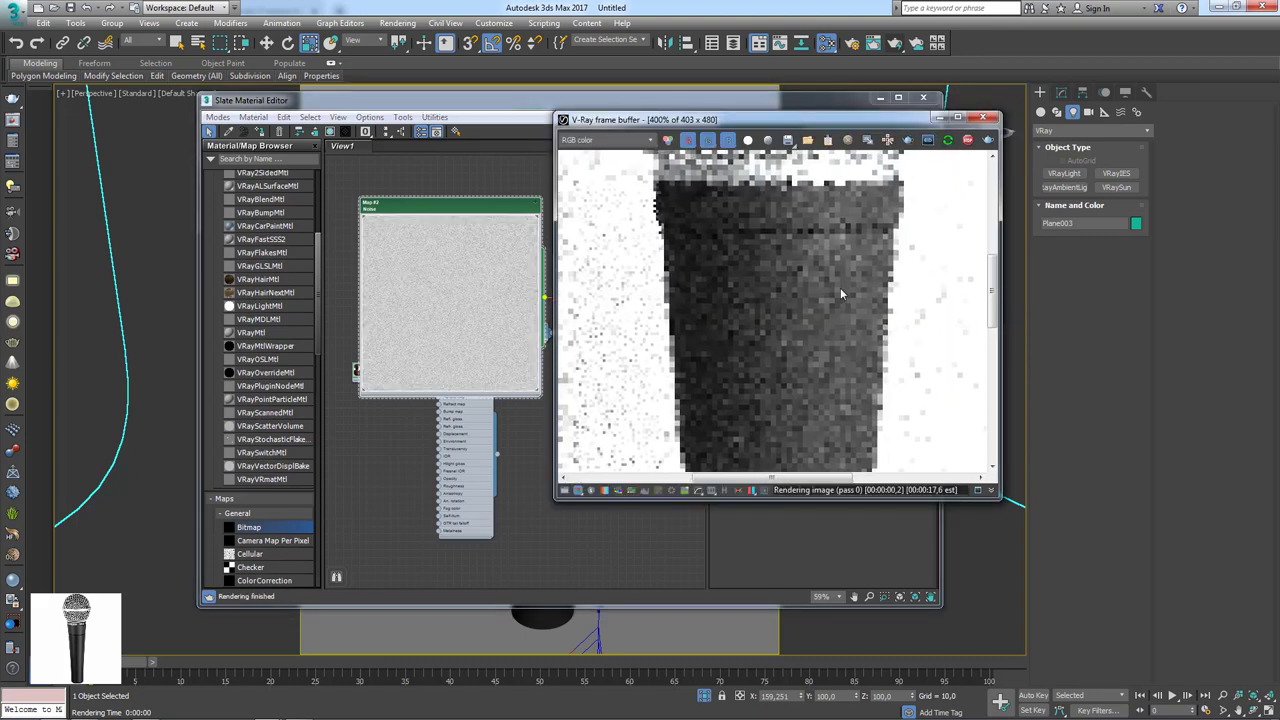
double_click(773, 330)
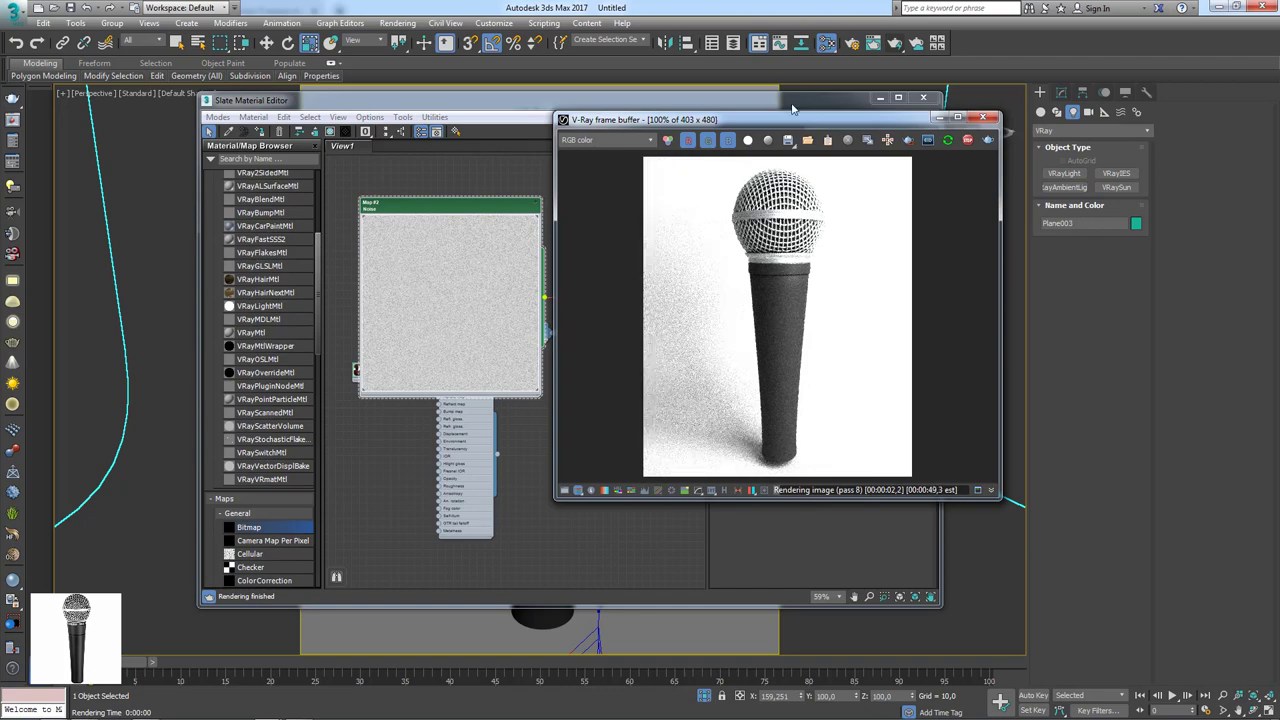
drag(791, 107, 609, 102)
drag(800, 117, 859, 120)
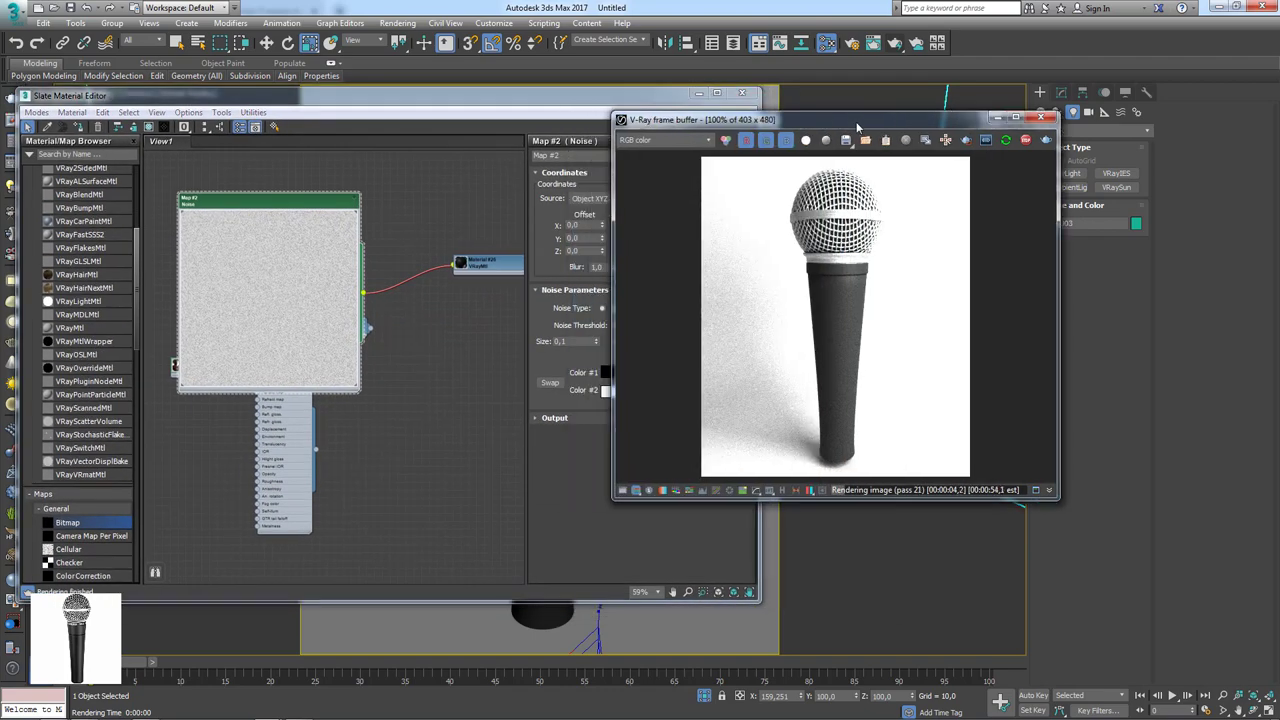
mouse_move(866, 555)
alt+middle_down()
mouse_move(801, 563)
mouse_move(829, 571)
mouse_move(866, 472)
mouse_move(851, 551)
alt+middle_up()
Stop the render, close the frame buffer and rearrange the Noise and bitmap nodes.
click(1027, 141)
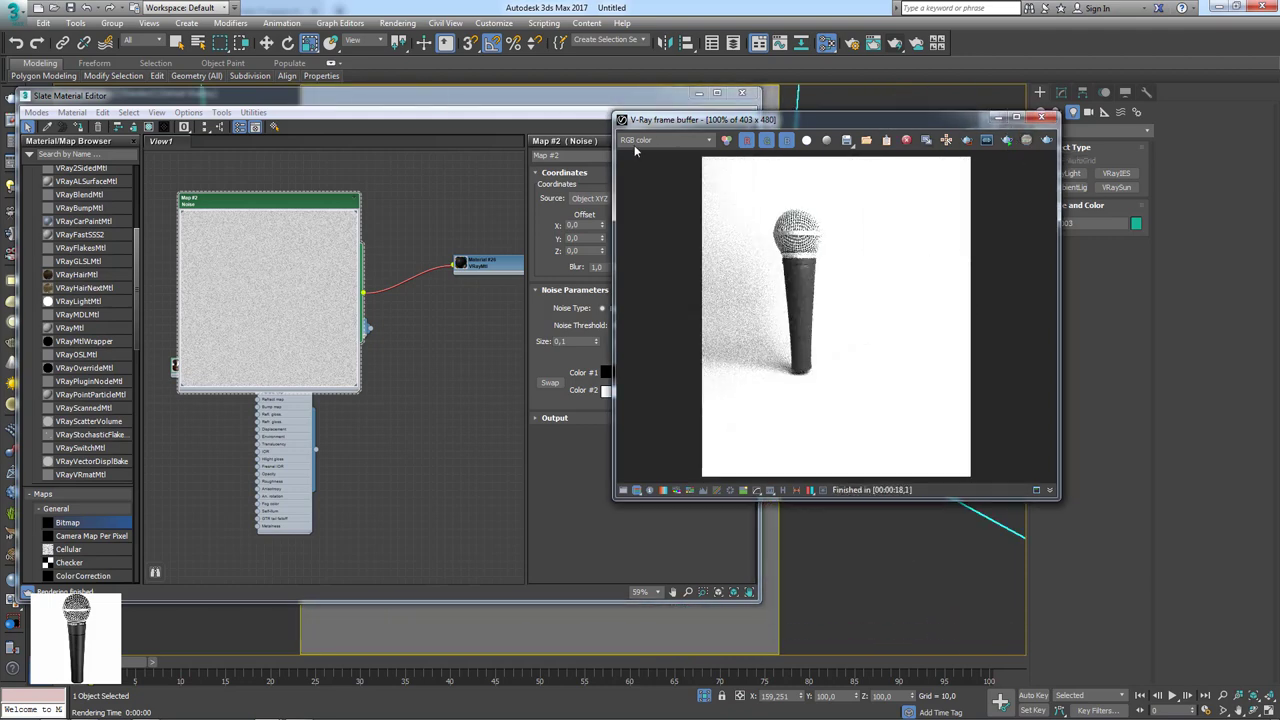
click(1041, 119)
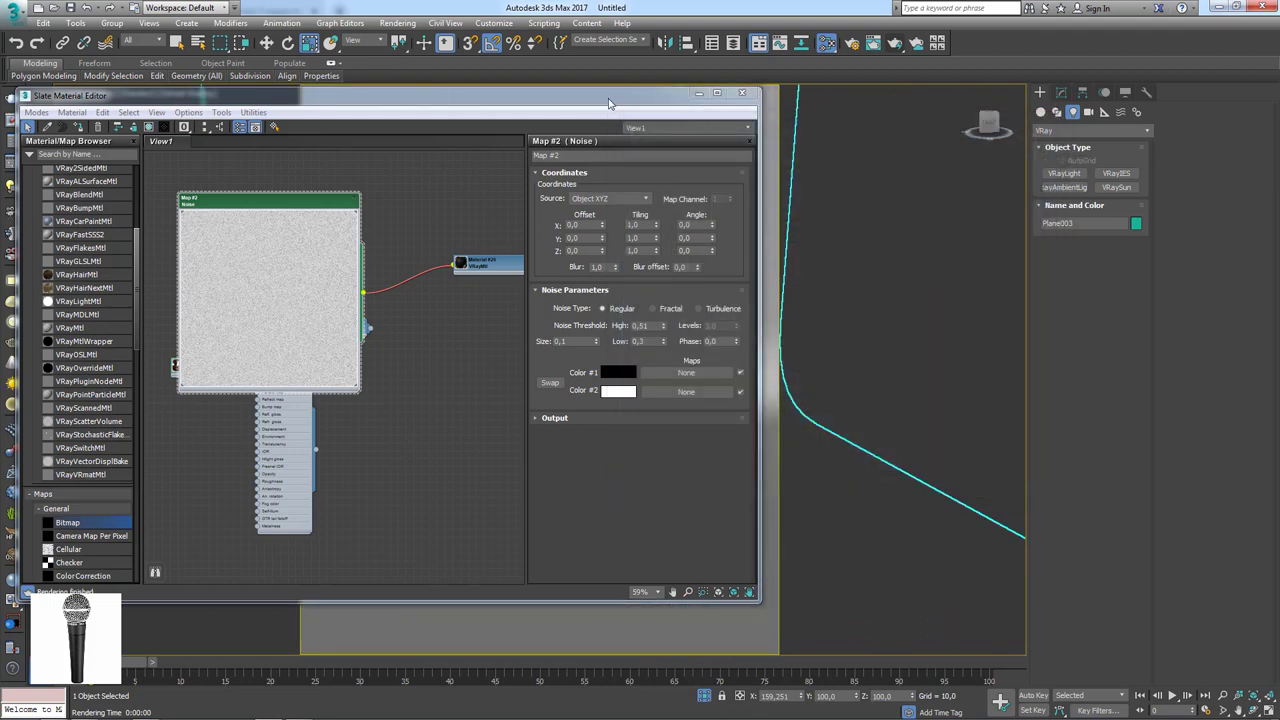
drag(609, 103, 748, 96)
drag(449, 200, 495, 154)
middle_drag(557, 191, 538, 284)
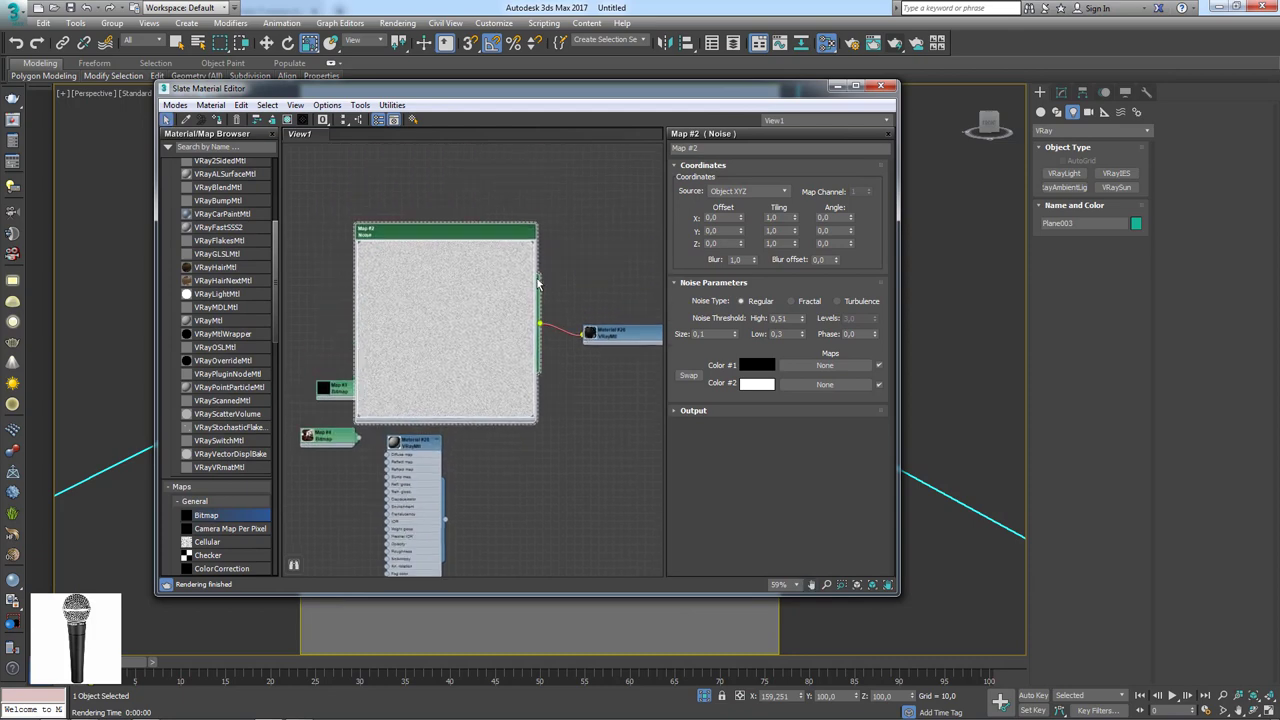
Close the Material Editor and select the VRayLight plane light in the Modify panel.
click(880, 86)
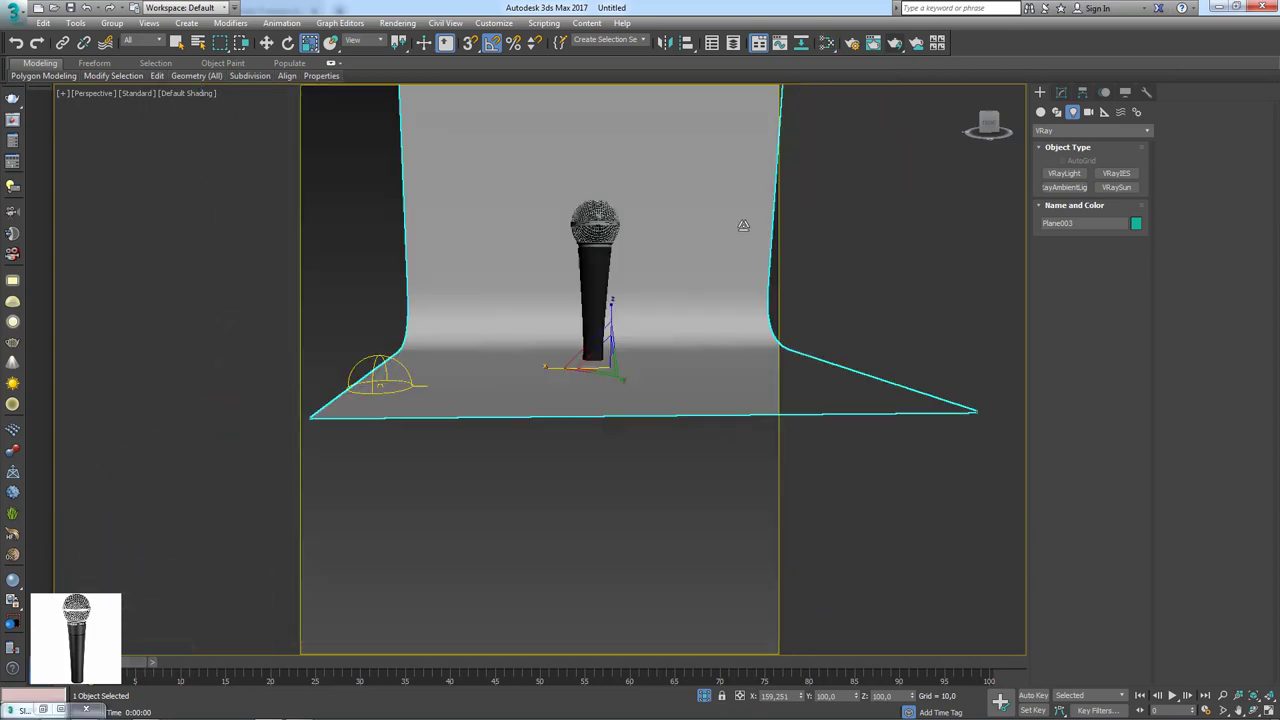
scroll(640, 300, down, 5)
scroll(609, 343, up, 3)
scroll(609, 343, down, 3)
click(668, 334)
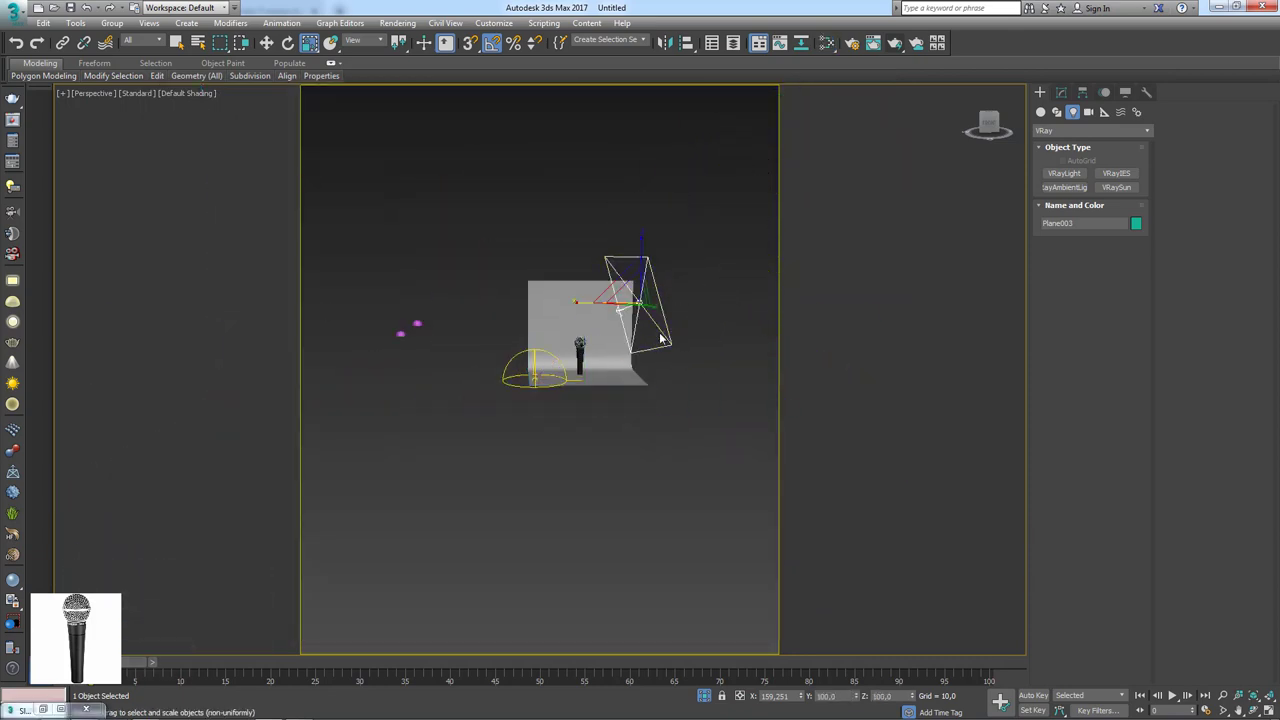
click(1061, 92)
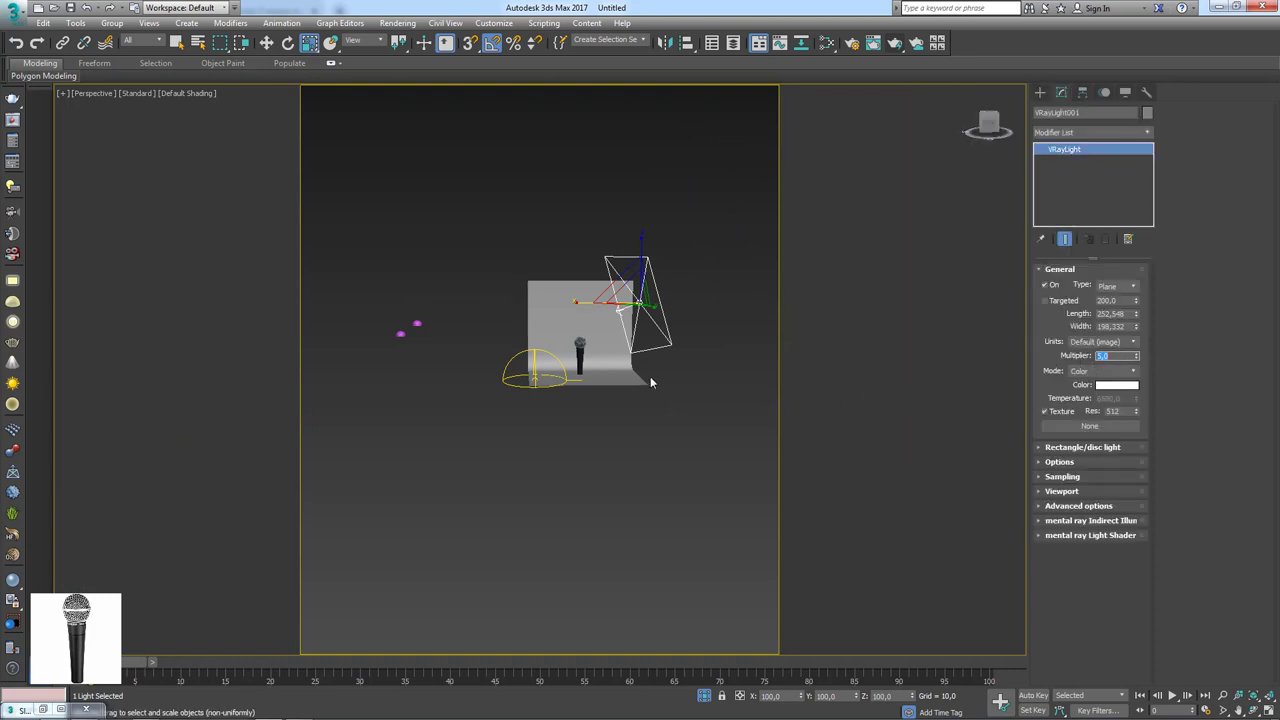
Set the light Multiplier to 5,0, test-render, and close the frame buffer and progress dialog.
scroll(650, 376, up, 2)
scroll(650, 376, up, 3)
scroll(650, 376, up, 4)
click(896, 43)
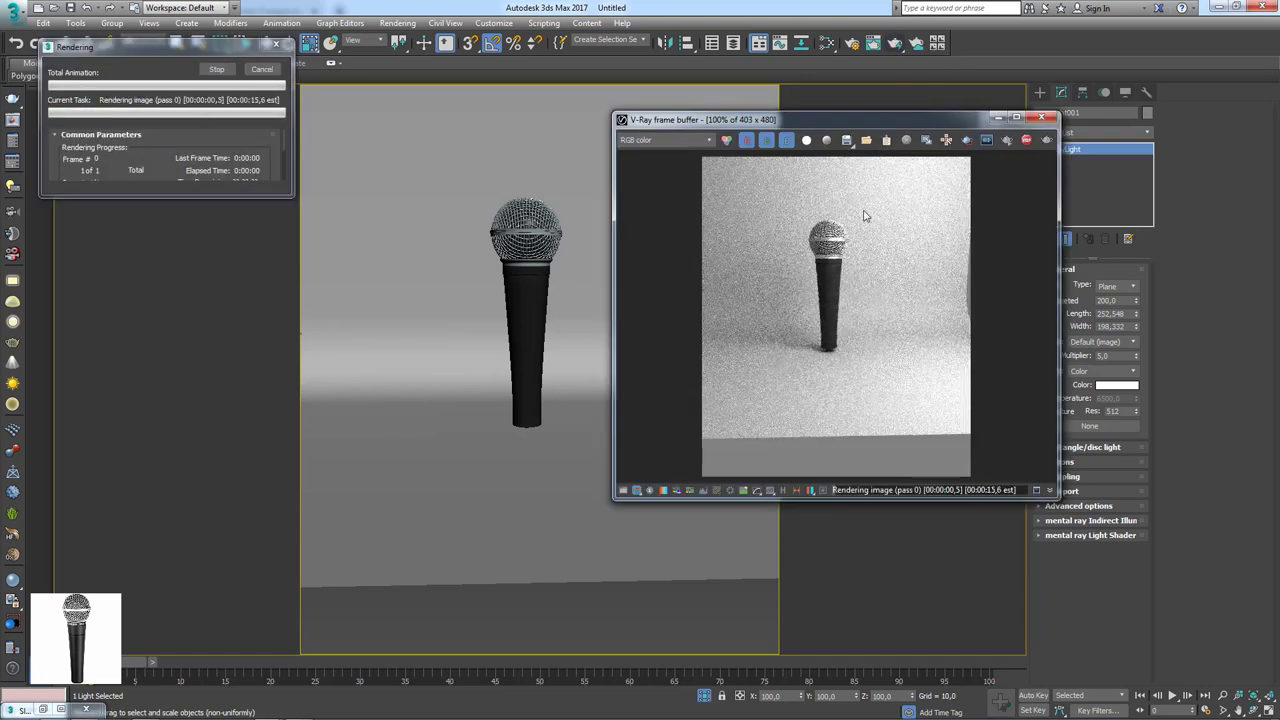
click(577, 291)
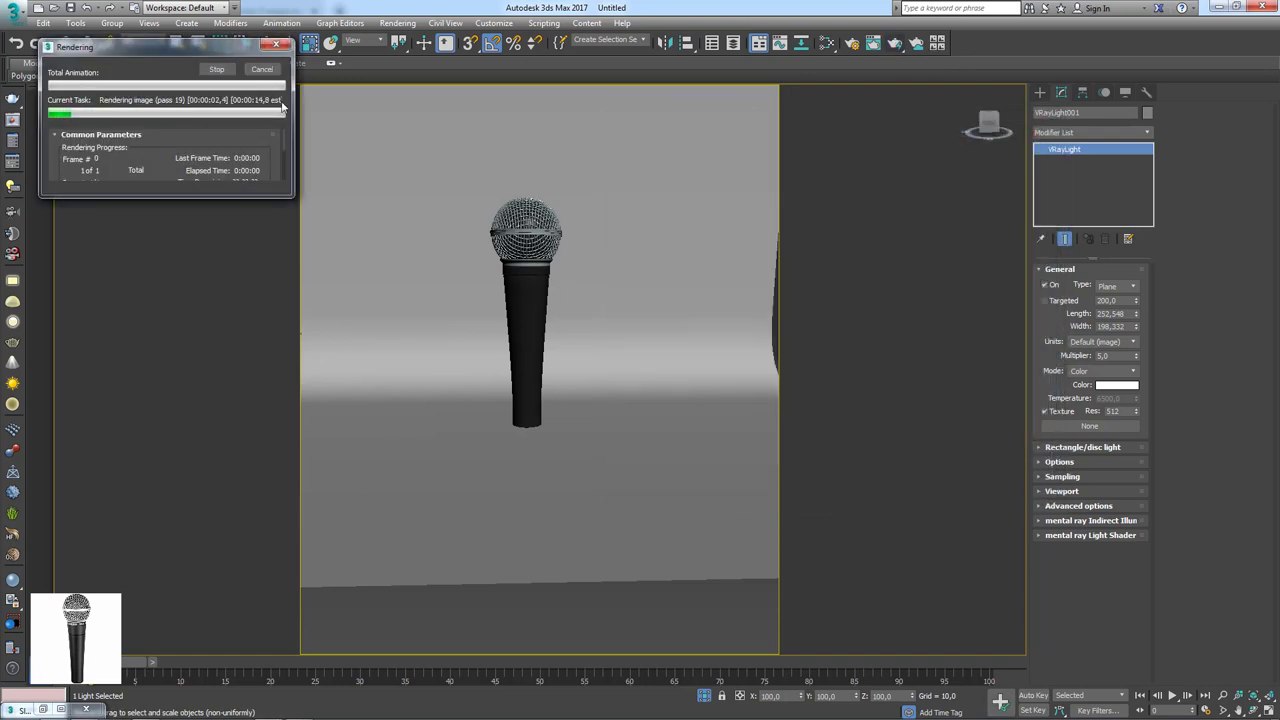
click(262, 69)
mouse_move(430, 230)
alt+middle_down()
mouse_move(494, 244)
mouse_move(419, 185)
alt+middle_up()
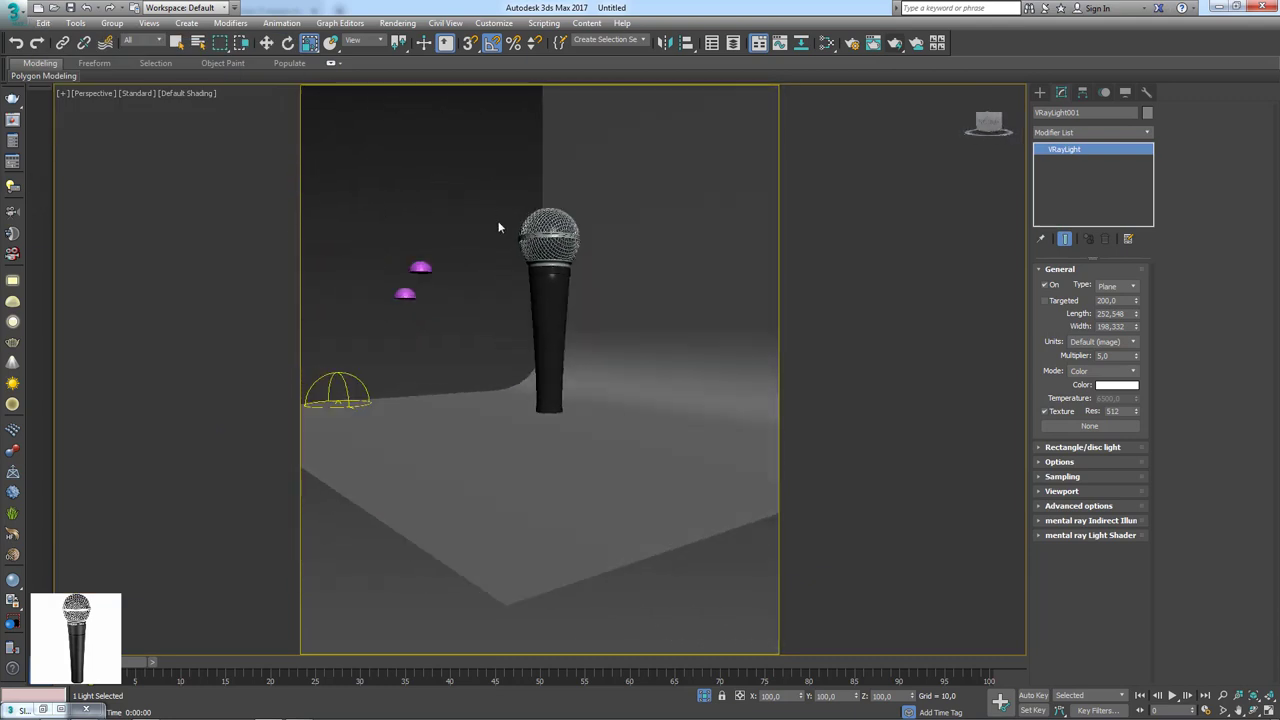
Select the five microphone parts and freeze their transforms.
drag(563, 302, 560, 300)
right_click(547, 272)
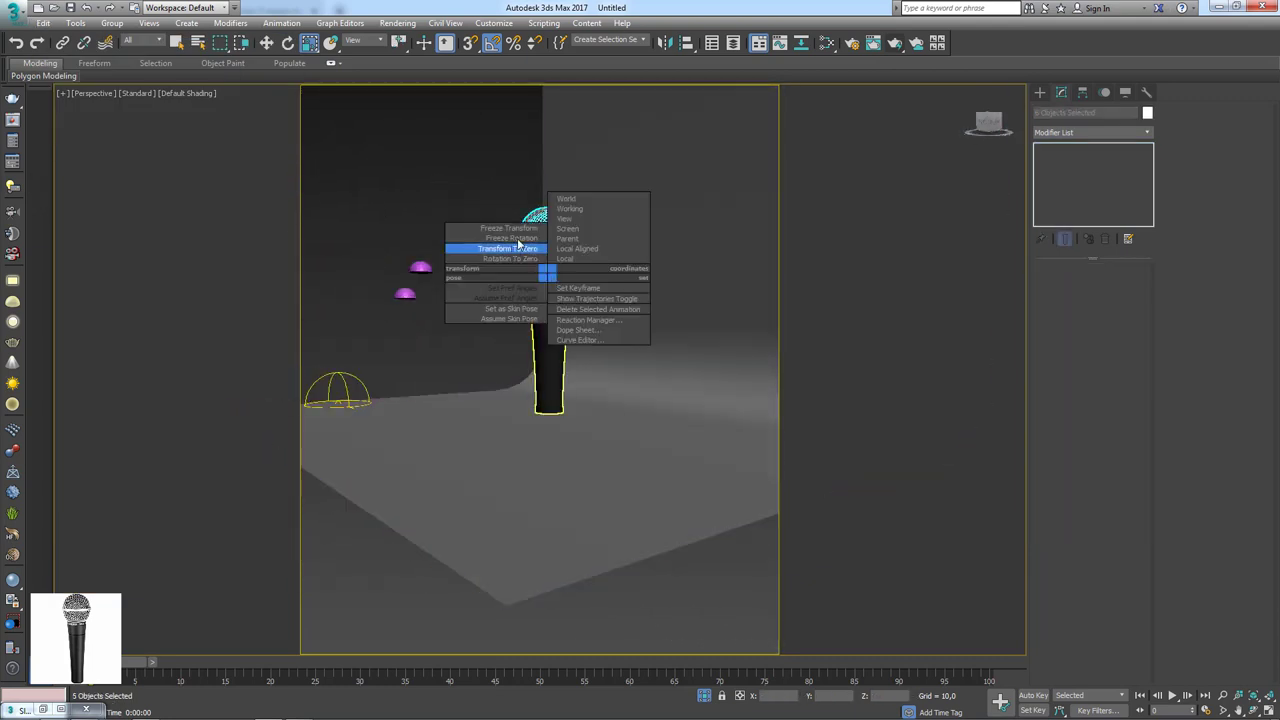
click(519, 233)
click(703, 447)
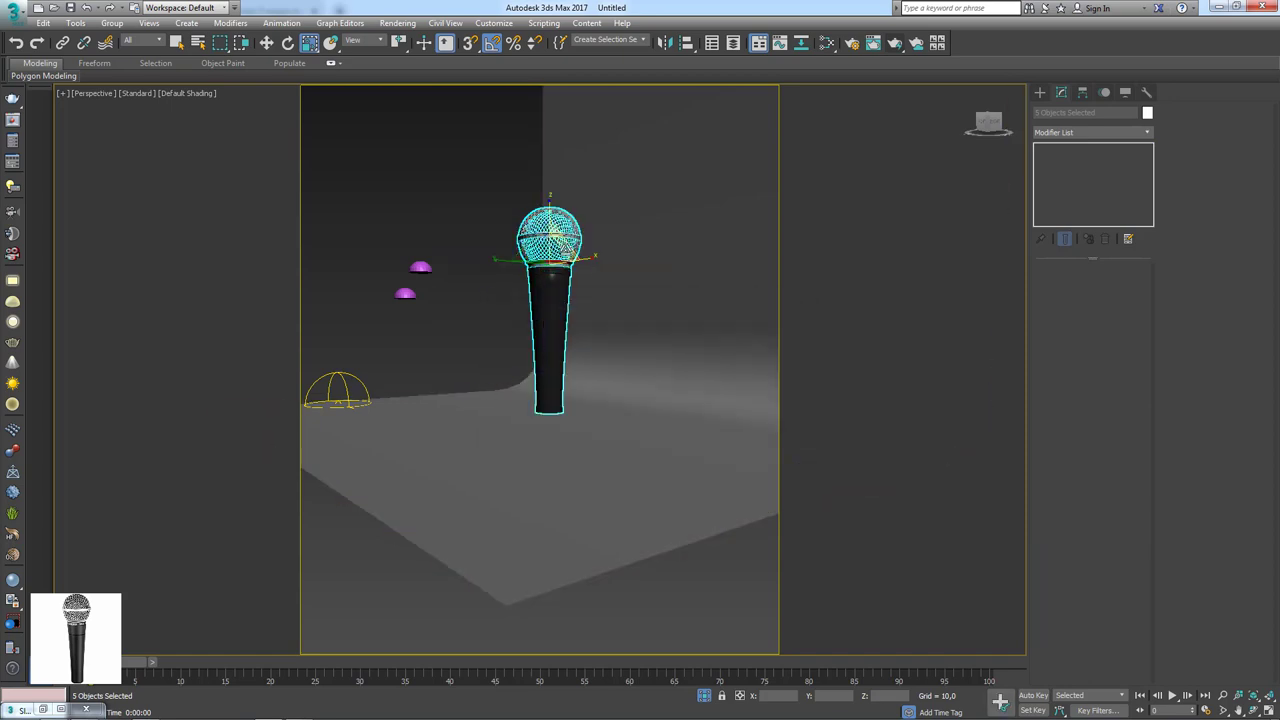
key(e)
Link the microphone head to the body and select the body alone.
mouse_move(533, 265)
alt+middle_down()
mouse_move(475, 247)
mouse_move(537, 265)
alt+middle_up()
alt+click(556, 314)
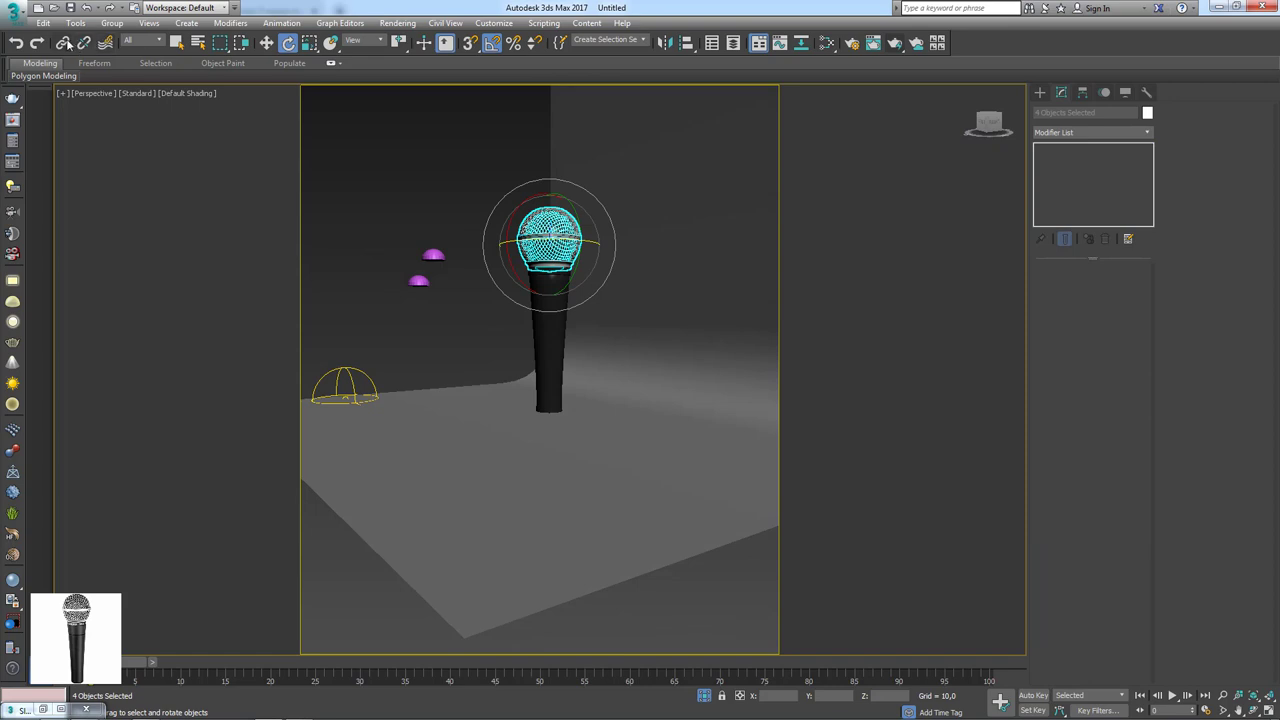
click(64, 43)
drag(562, 254, 562, 318)
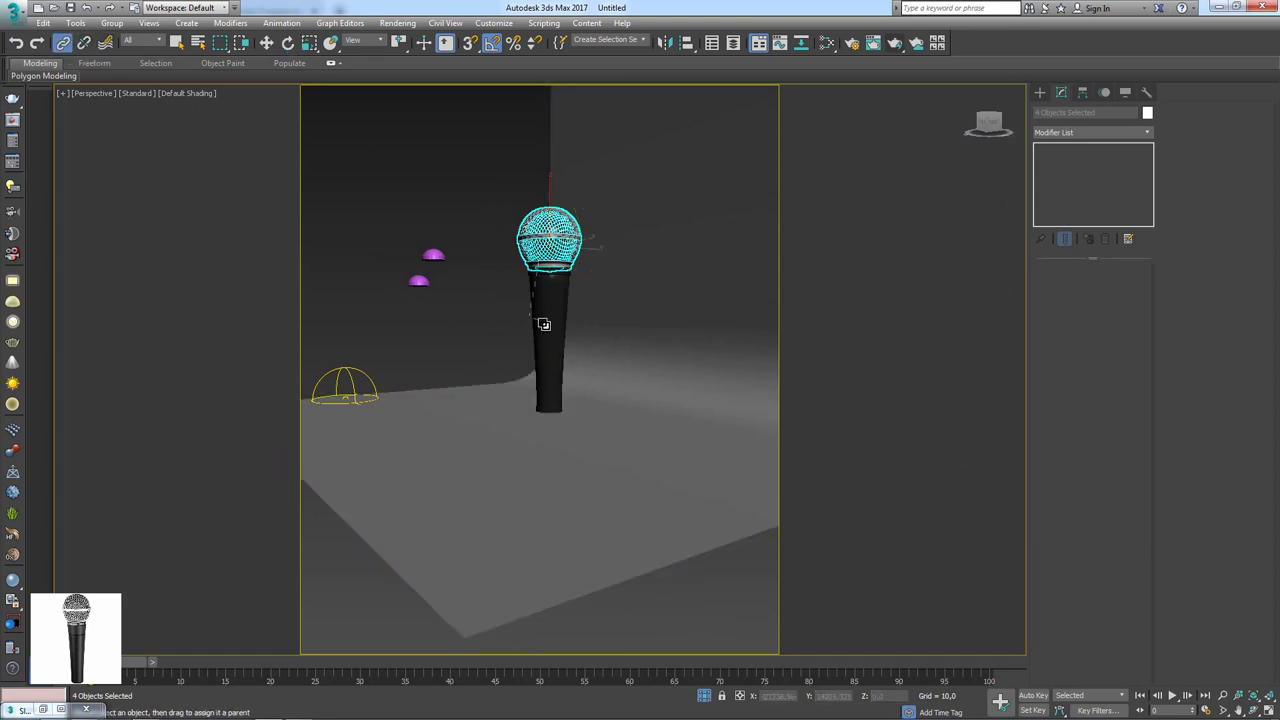
click(562, 318)
Rotate the microphone body 90 degrees, then tilt it by -10 degrees.
key(e)
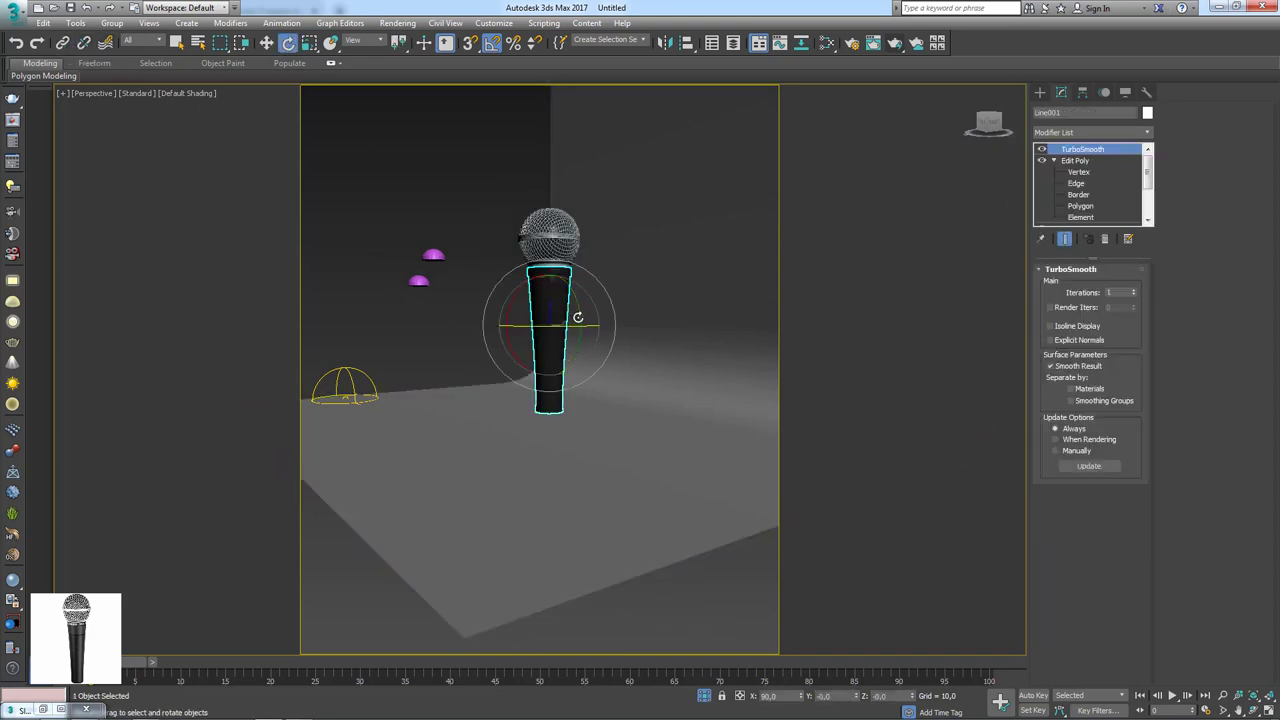
drag(571, 320, 590, 363)
key(w)
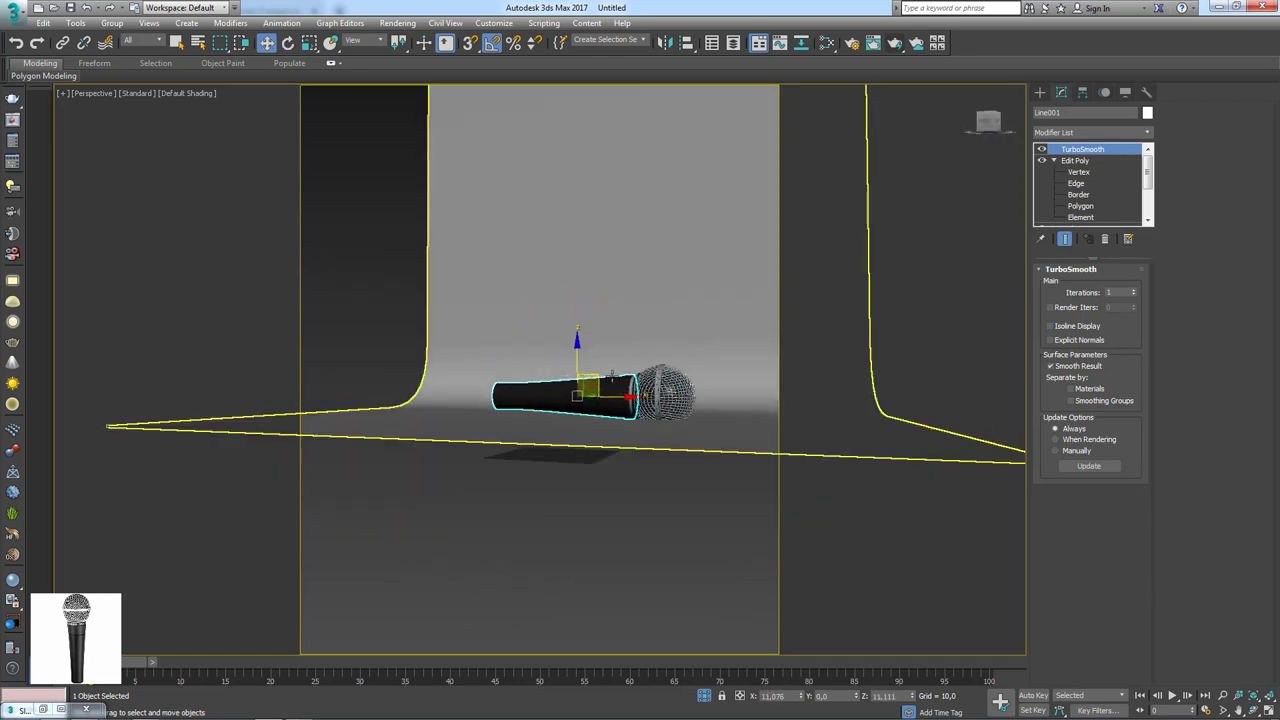
key(e)
drag(615, 370, 657, 330)
In the shaded perspective view, rotate the microphone to lie horizontally facing the camera.
key(f)
key(z)
scroll(650, 325, down, 3)
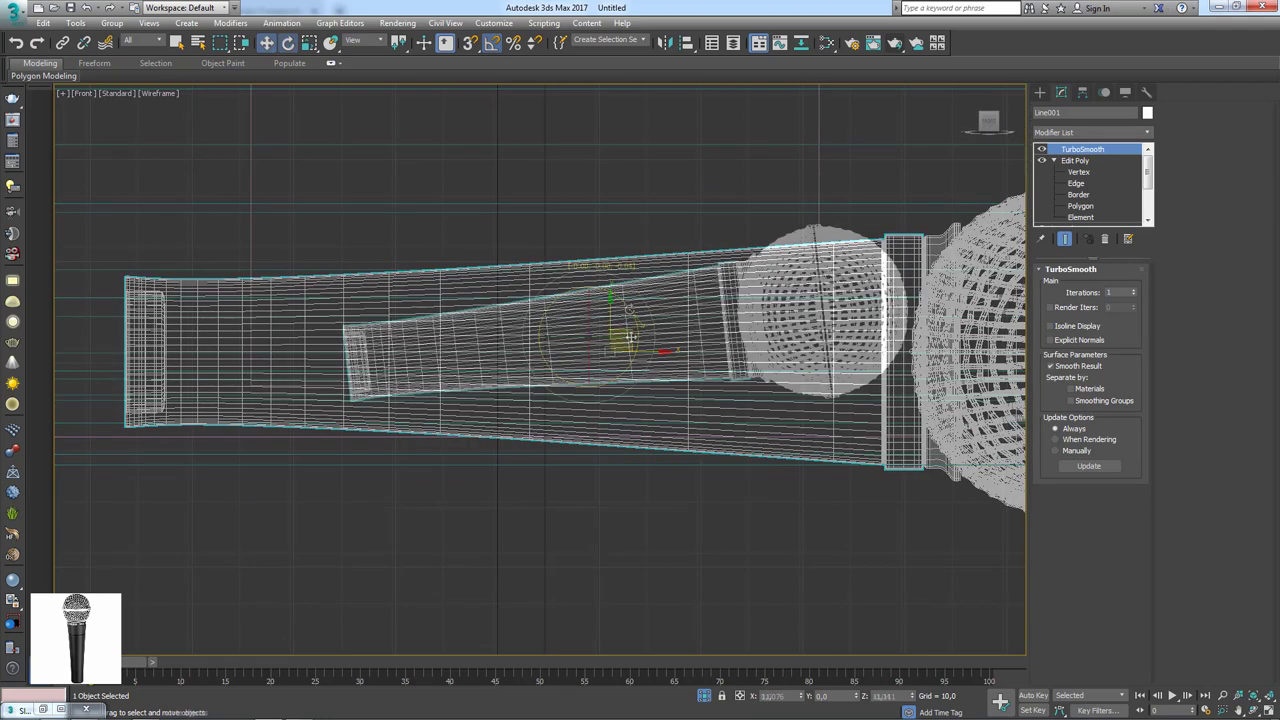
scroll(635, 315, down, 3)
key(p)
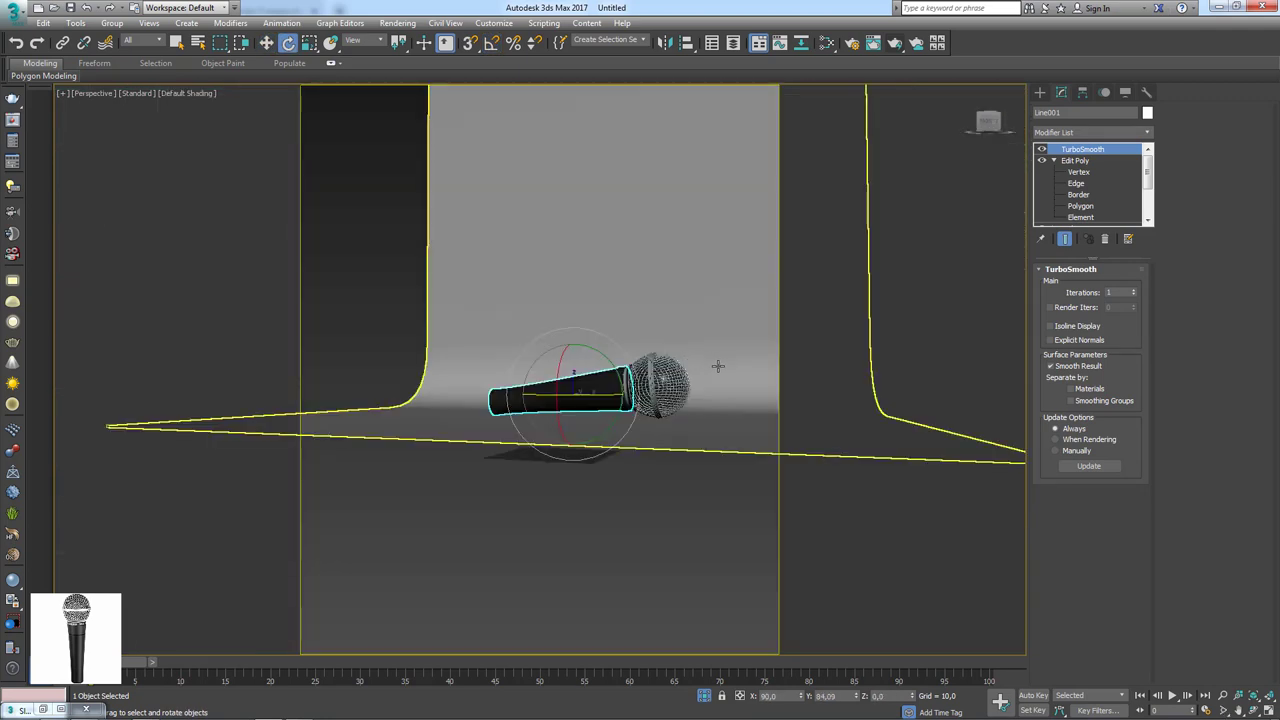
drag(605, 396, 590, 385)
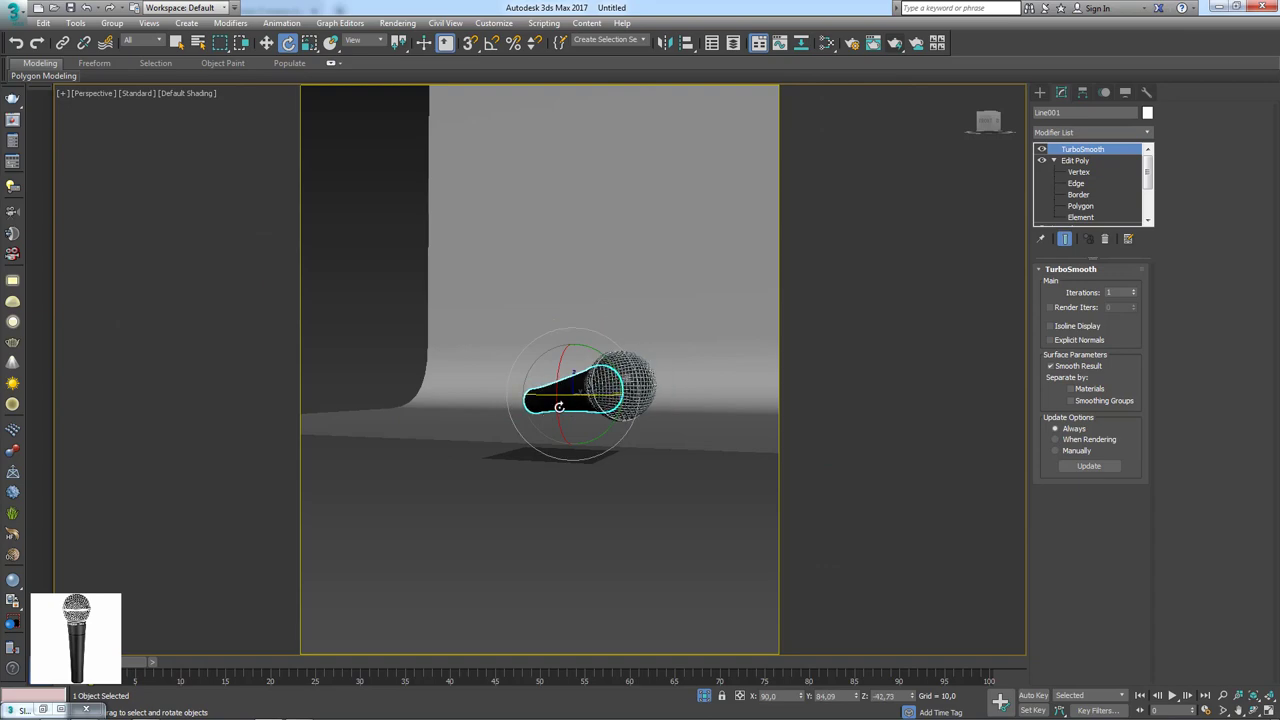
alt+middle_drag(590, 385, 565, 395)
mouse_move(589, 463)
mouse_down()
mouse_move(555, 432)
mouse_move(575, 445)
mouse_up()
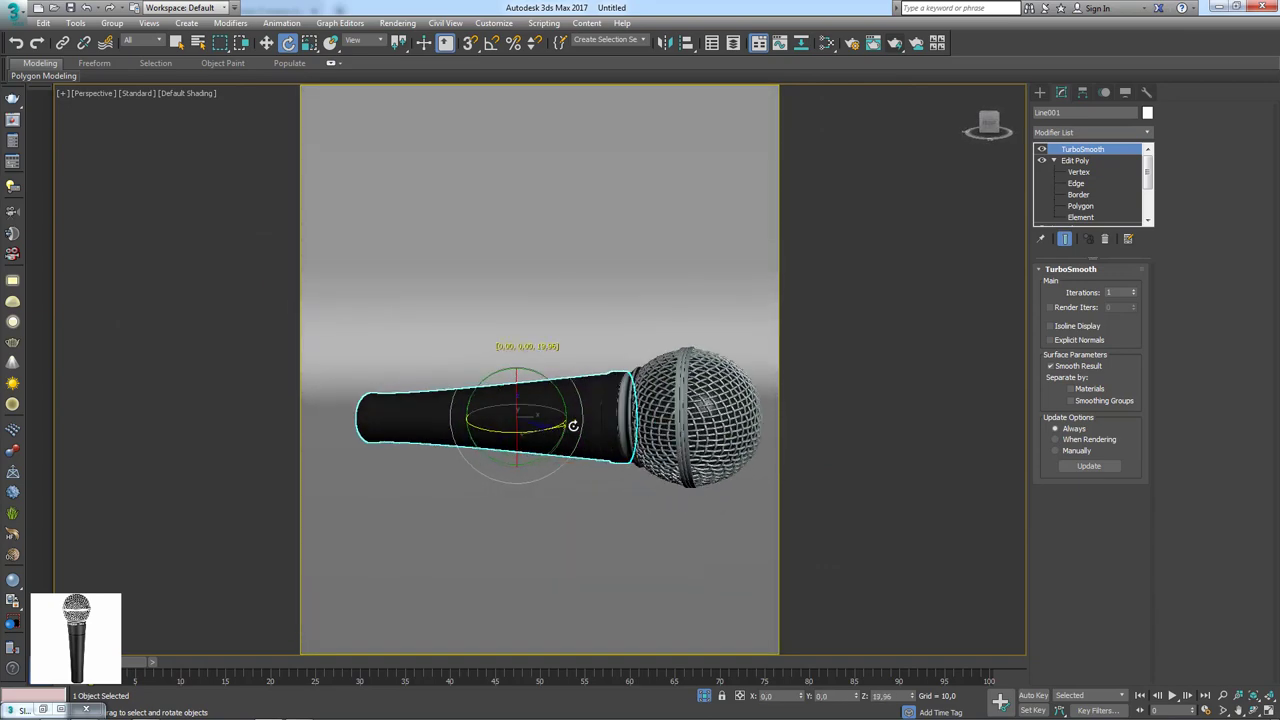
middle_drag(575, 445, 597, 451)
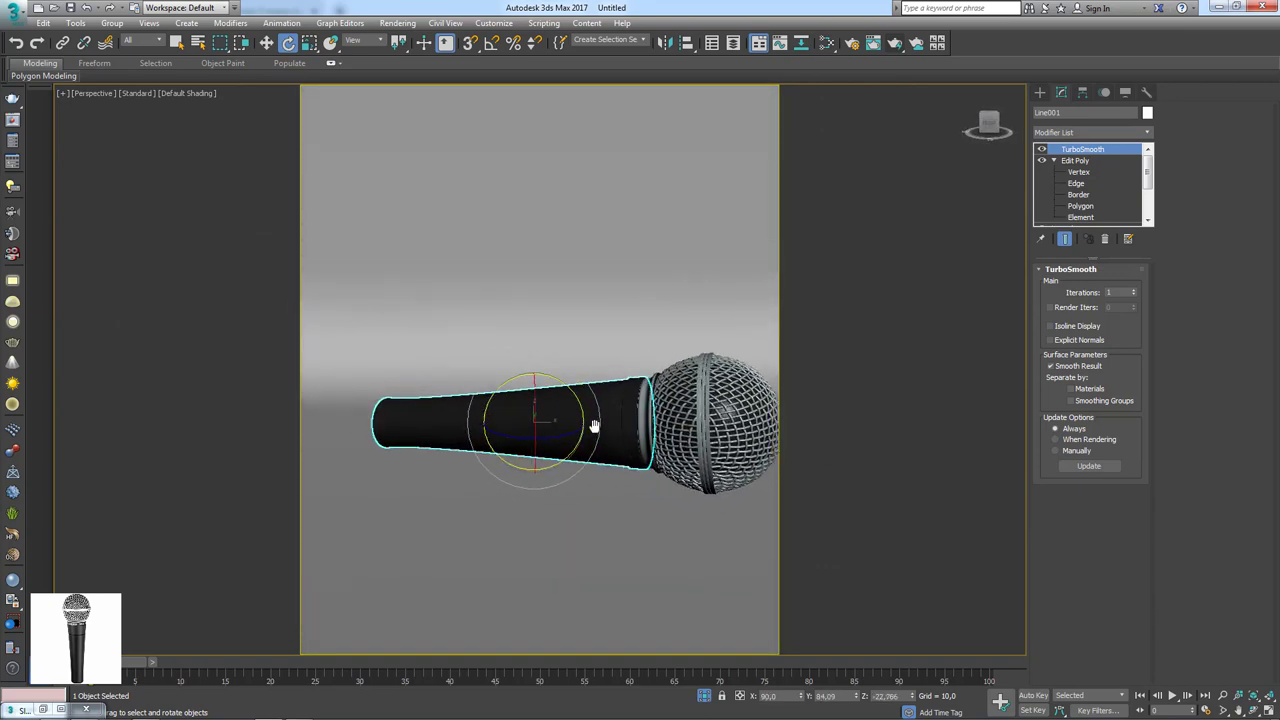
Set the render output width to 474 (474 × 290) and start a V-Ray test render.
click(851, 45)
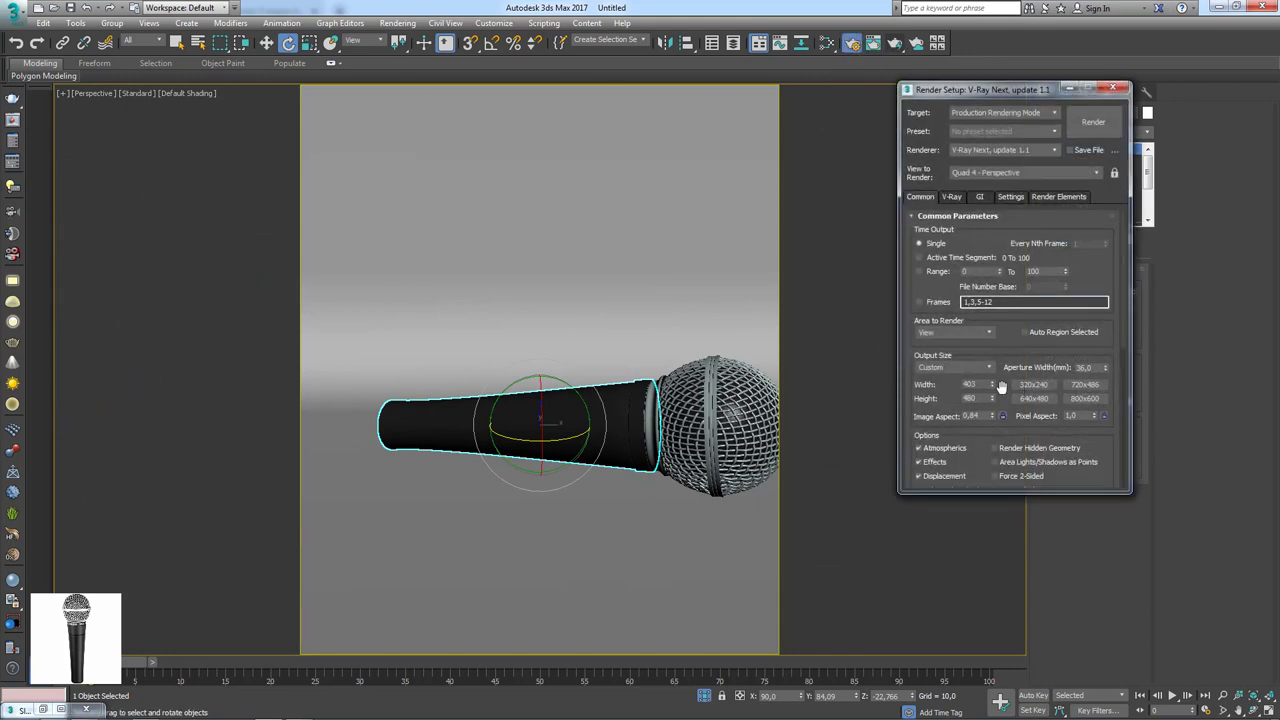
drag(1001, 388, 992, 430)
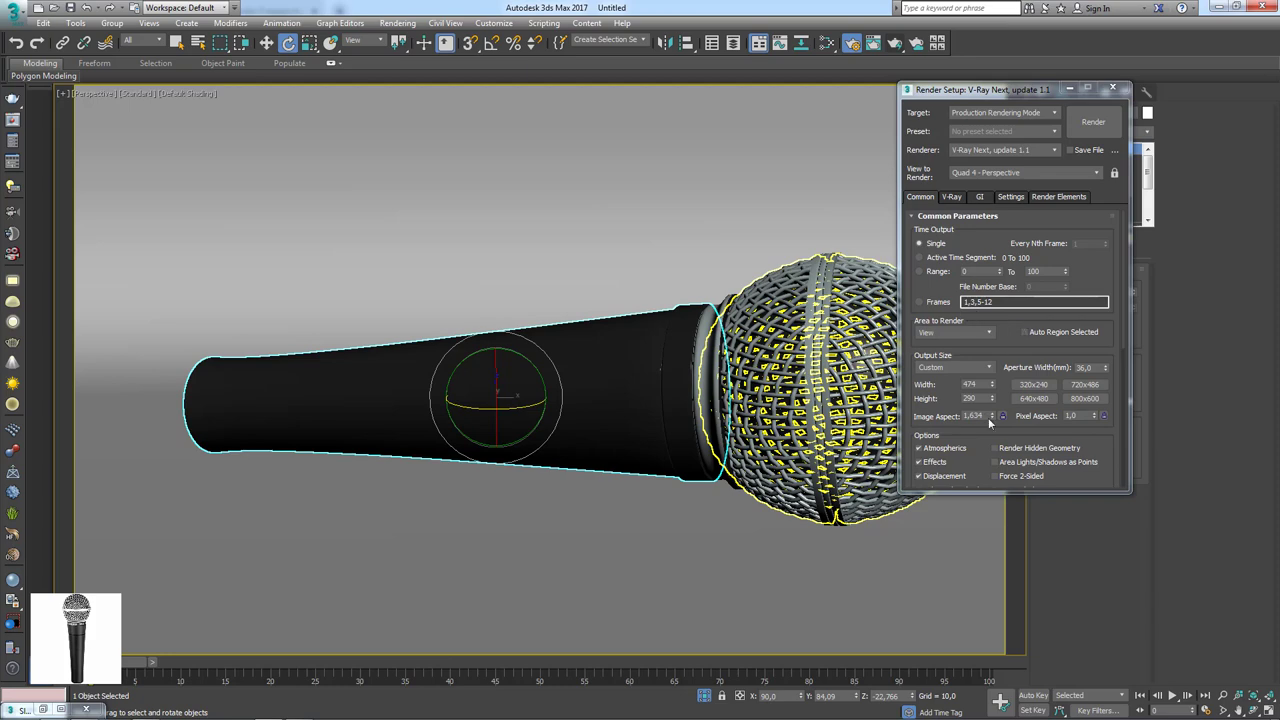
click(1092, 124)
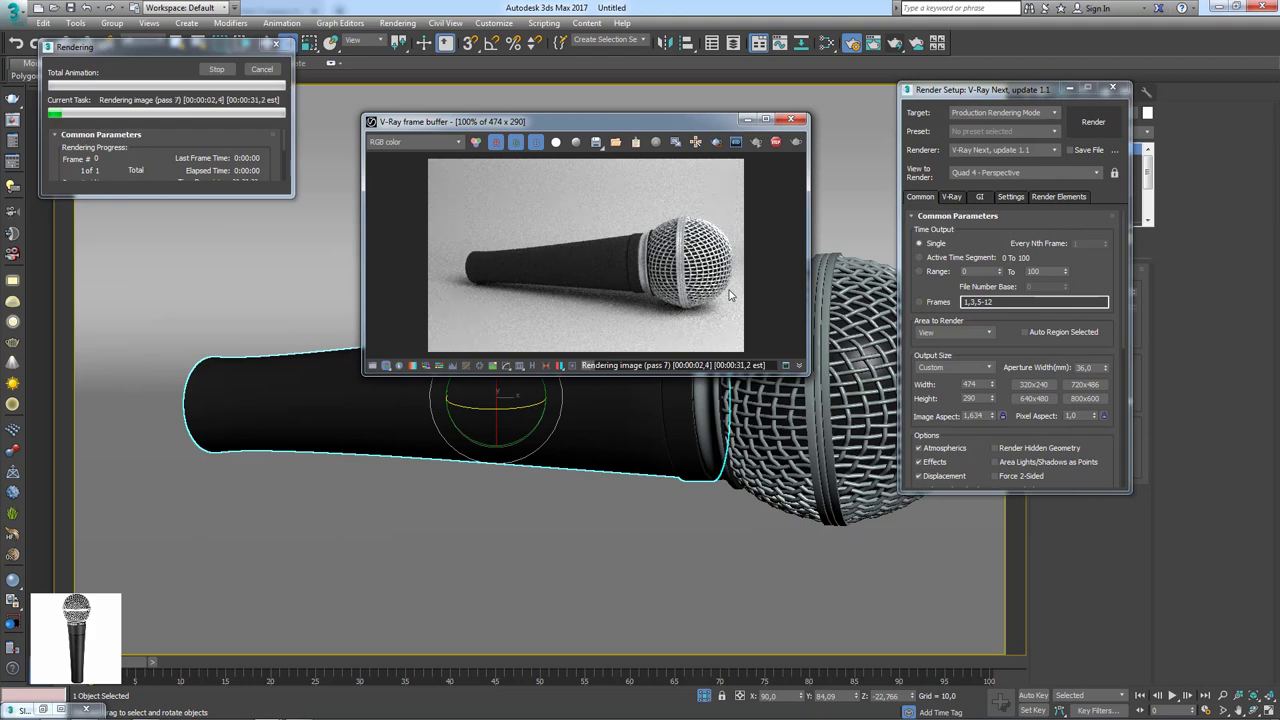
Stop the test render, re-render the microphone from a new angle, then close both windows.
click(776, 142)
mouse_move(640, 450)
alt+middle_down()
mouse_move(713, 480)
mouse_move(855, 190)
alt+middle_up()
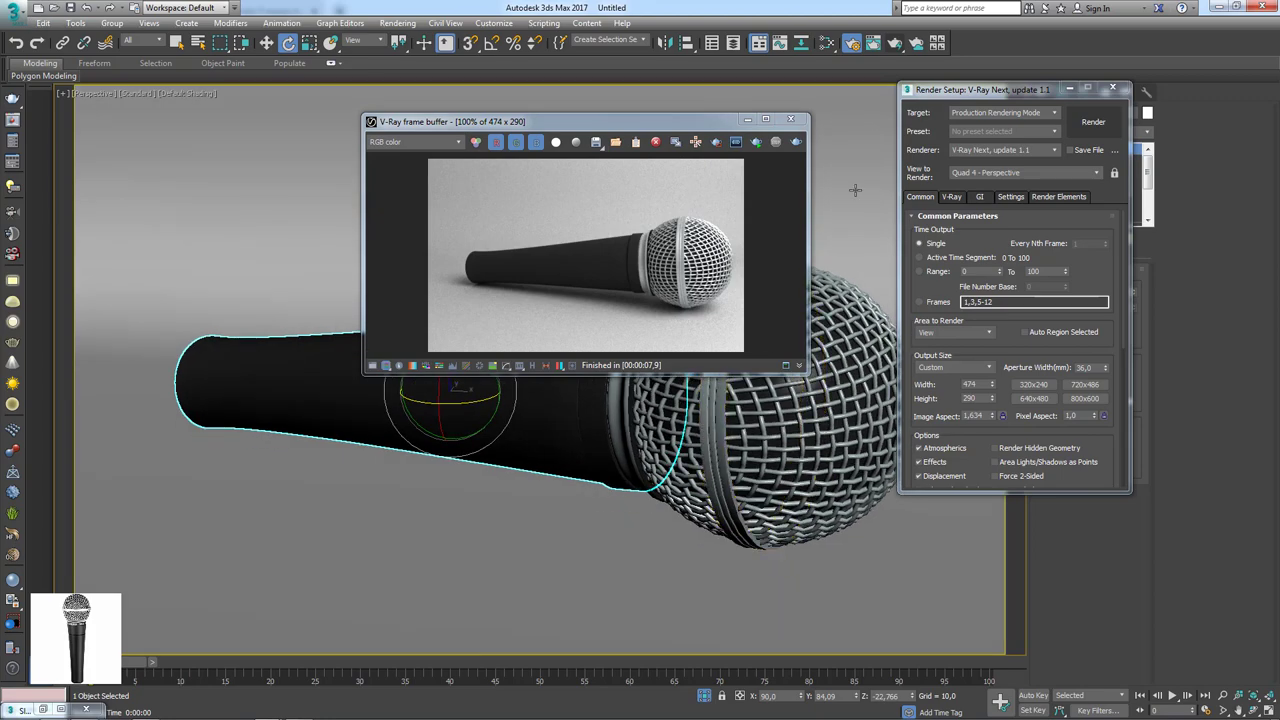
click(757, 142)
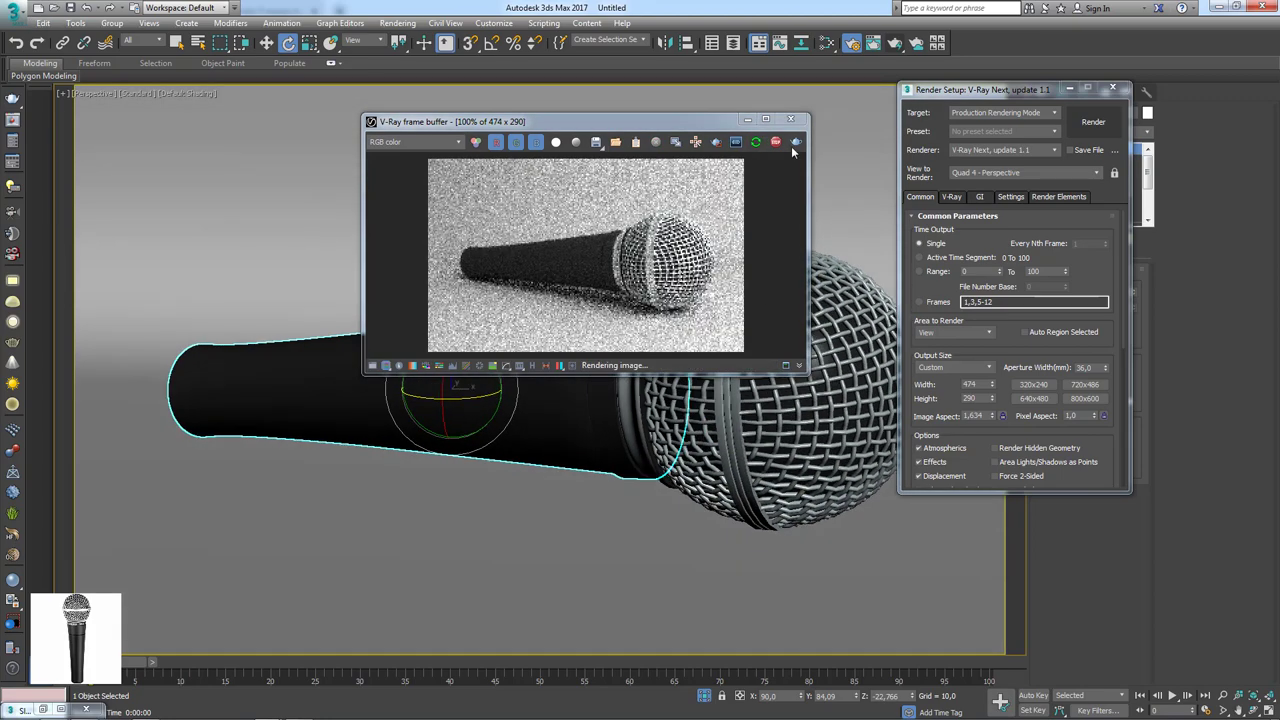
click(779, 143)
click(791, 121)
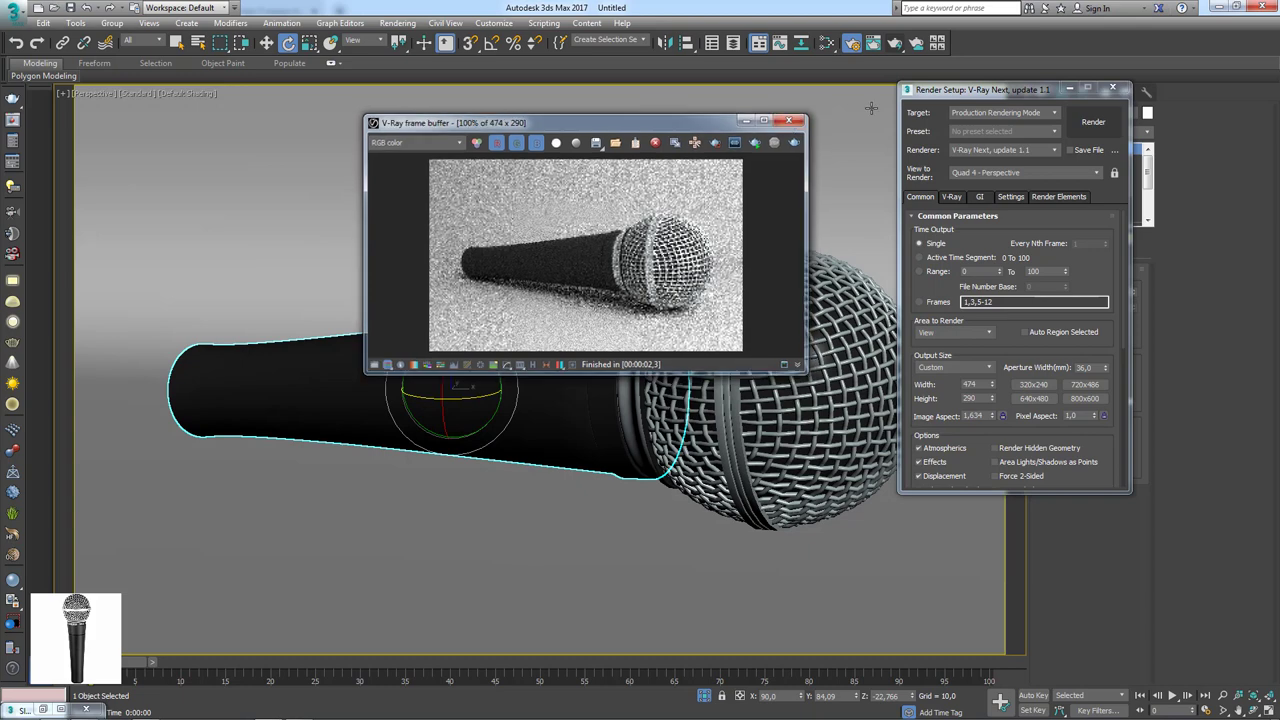
click(1112, 88)
scroll(714, 249, down, 5)
Test-render the whole scene from the wide view and close the render result.
scroll(714, 249, down, 3)
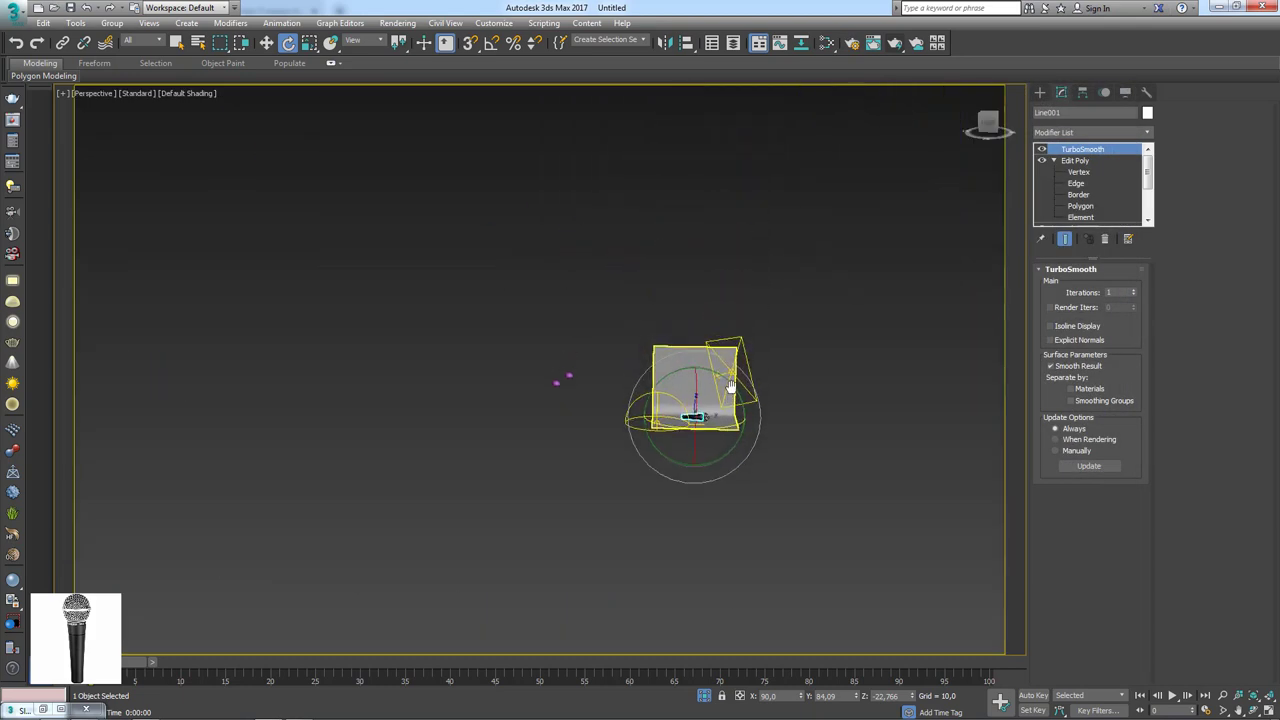
click(895, 42)
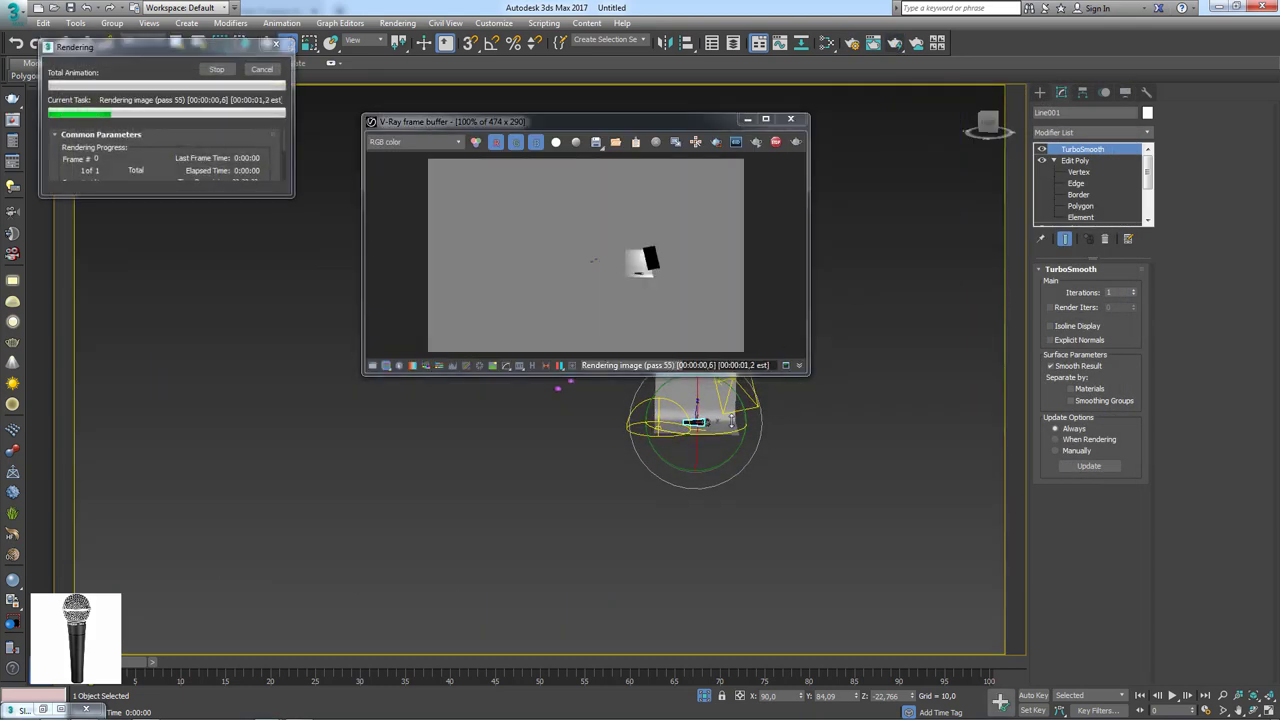
click(790, 119)
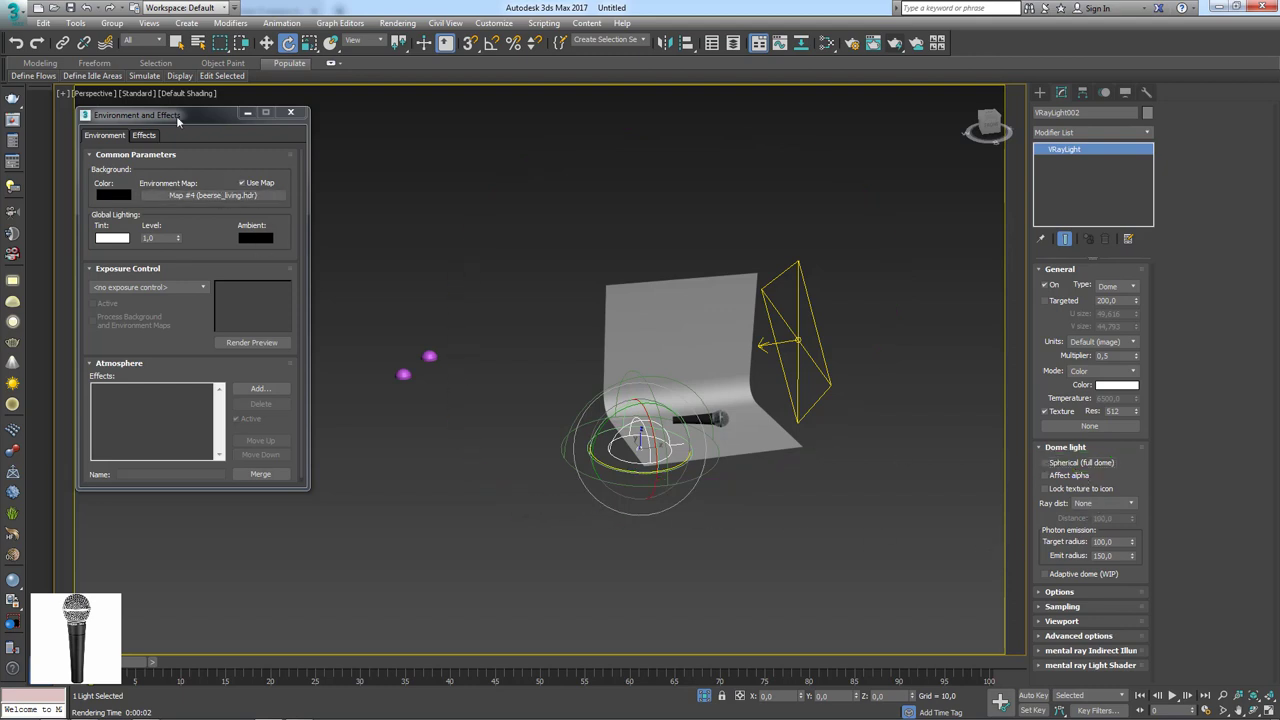
Link the Map #4 bitmap to the Environment Map as an instance, then close both editors.
drag(177, 115, 235, 126)
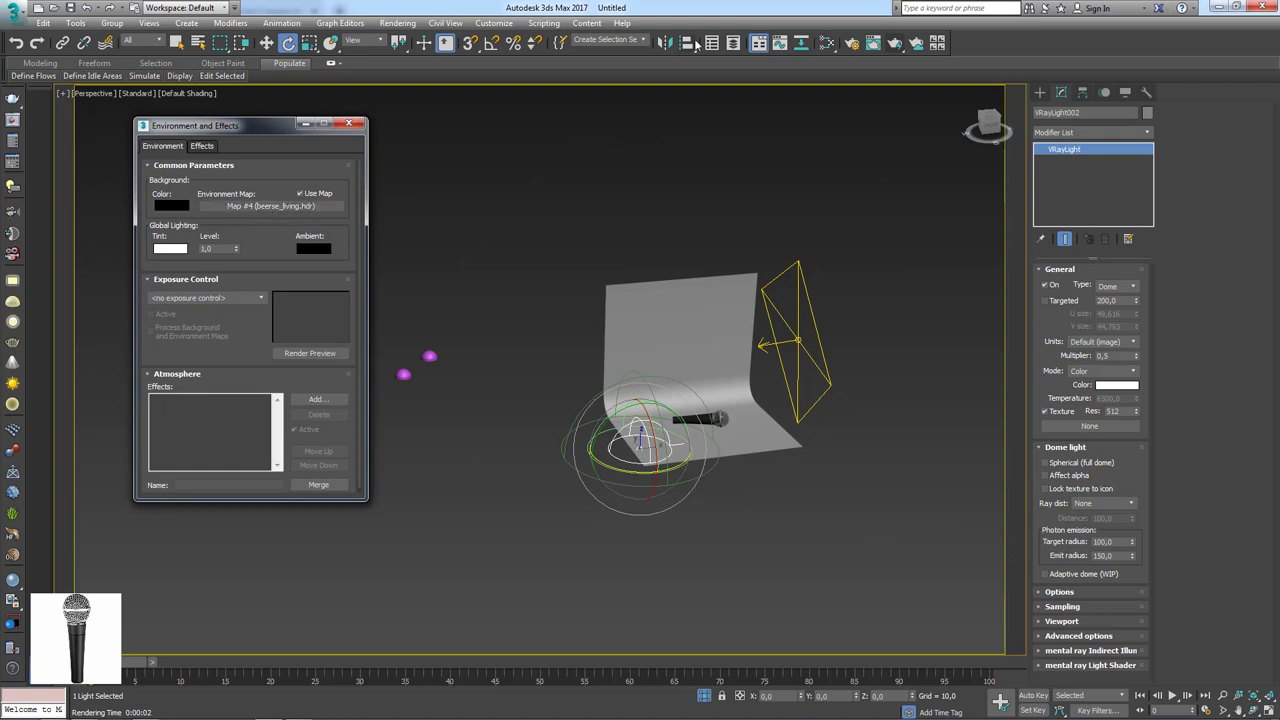
click(826, 43)
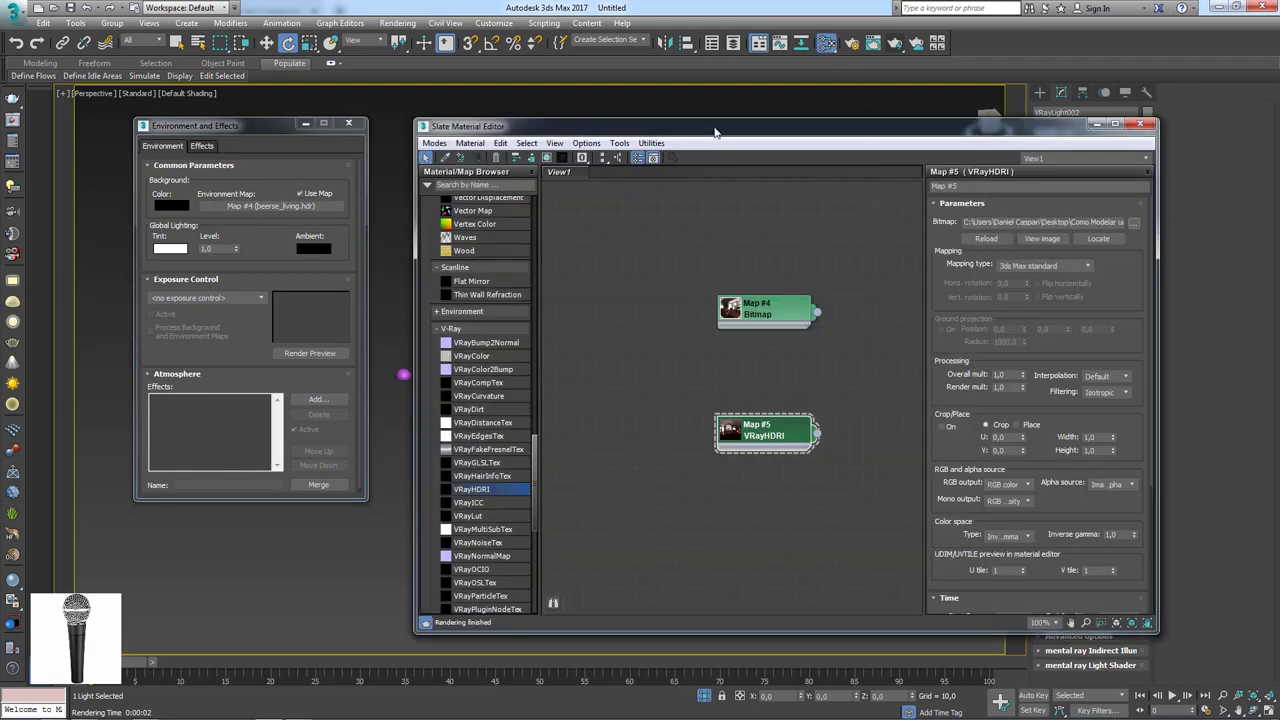
drag(714, 131, 735, 129)
drag(838, 312, 296, 204)
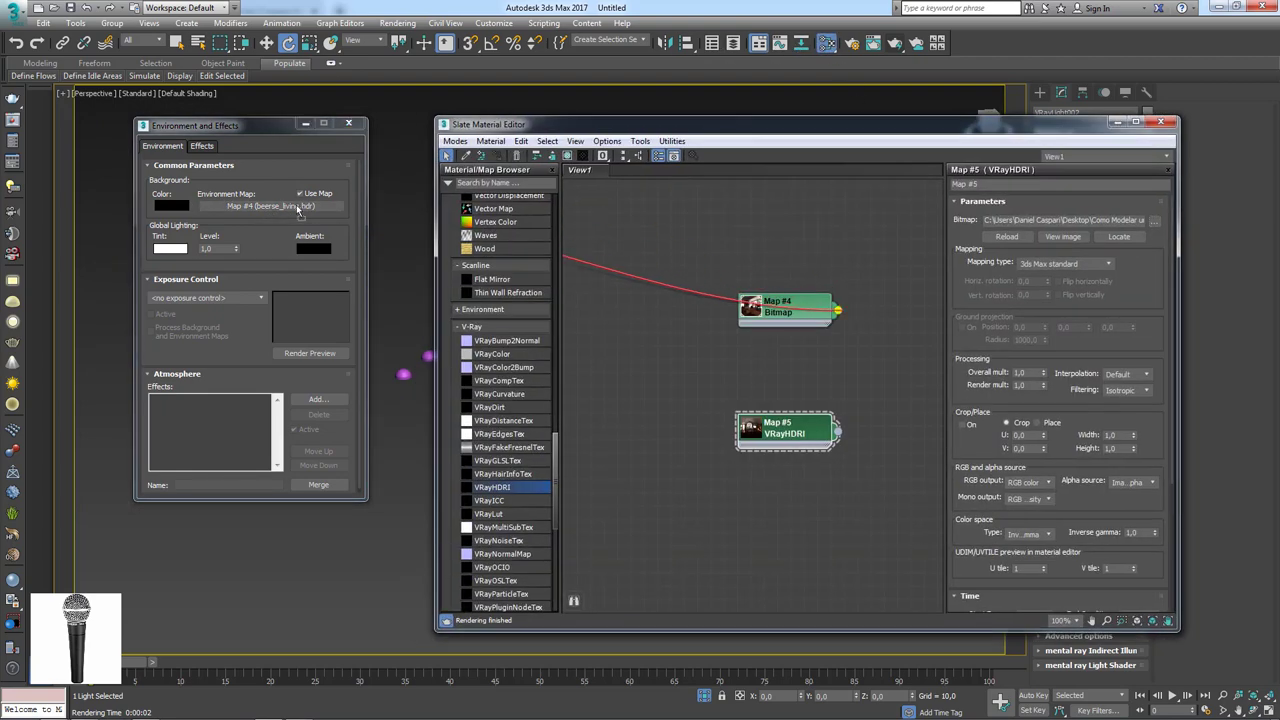
click(221, 352)
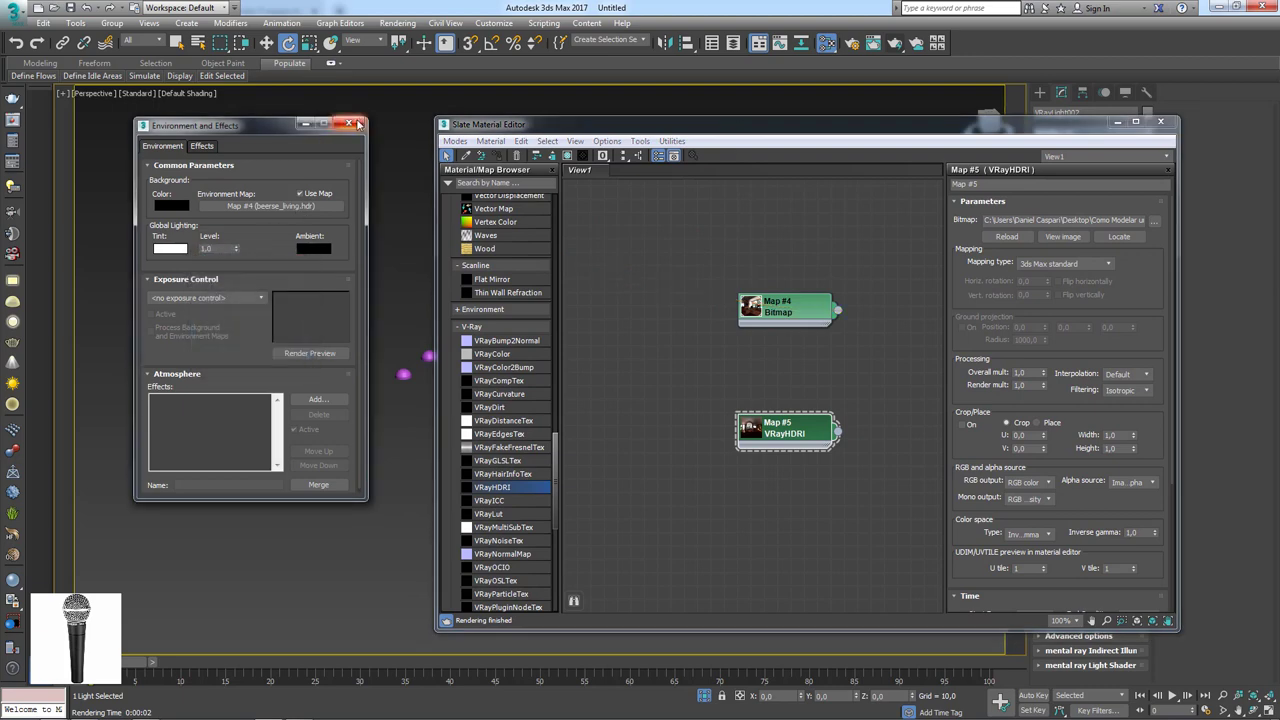
click(348, 122)
click(1155, 125)
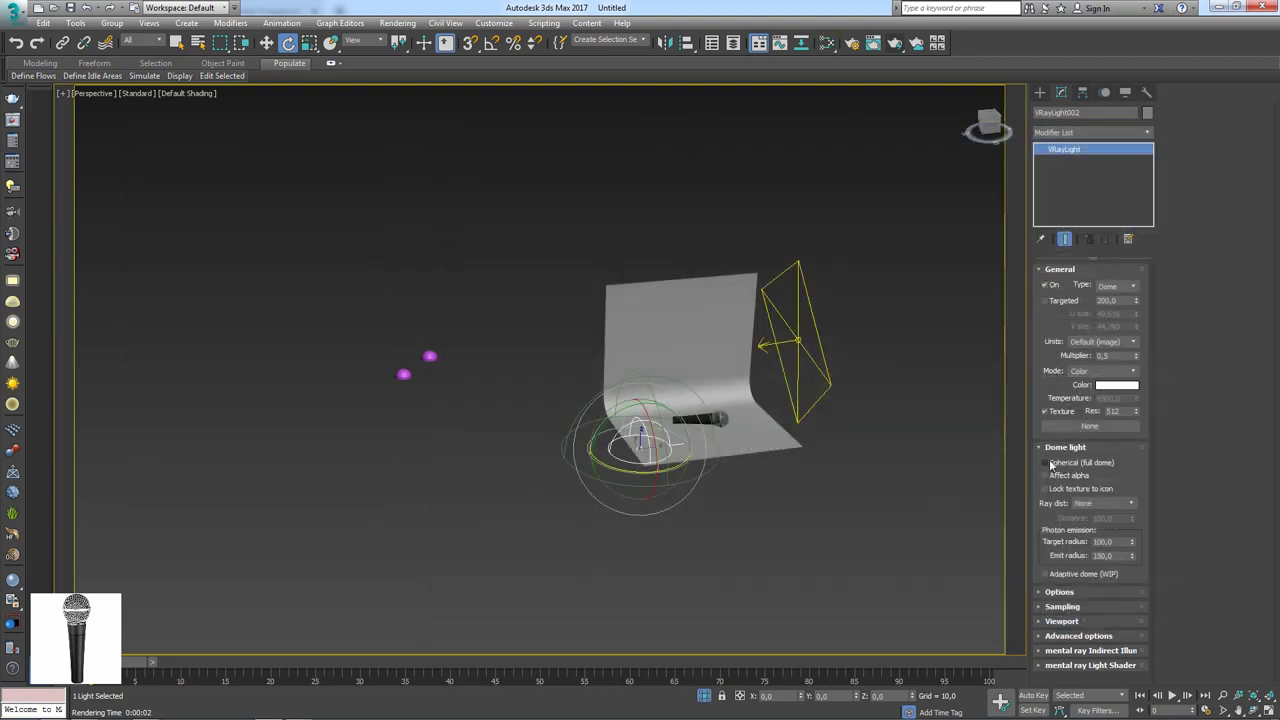
Make the dome light Spherical (full dome) and render with the room HDRI background.
middle_drag(835, 425, 806, 431)
click(1063, 462)
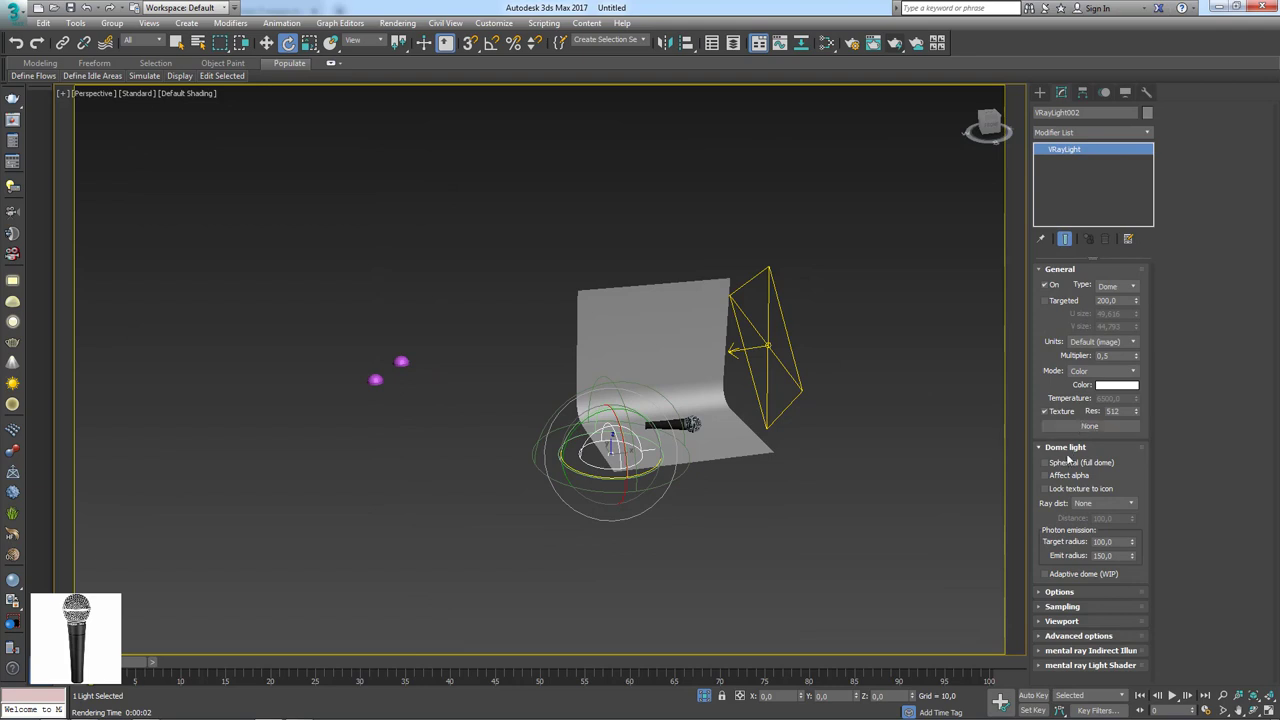
key(shift+q)
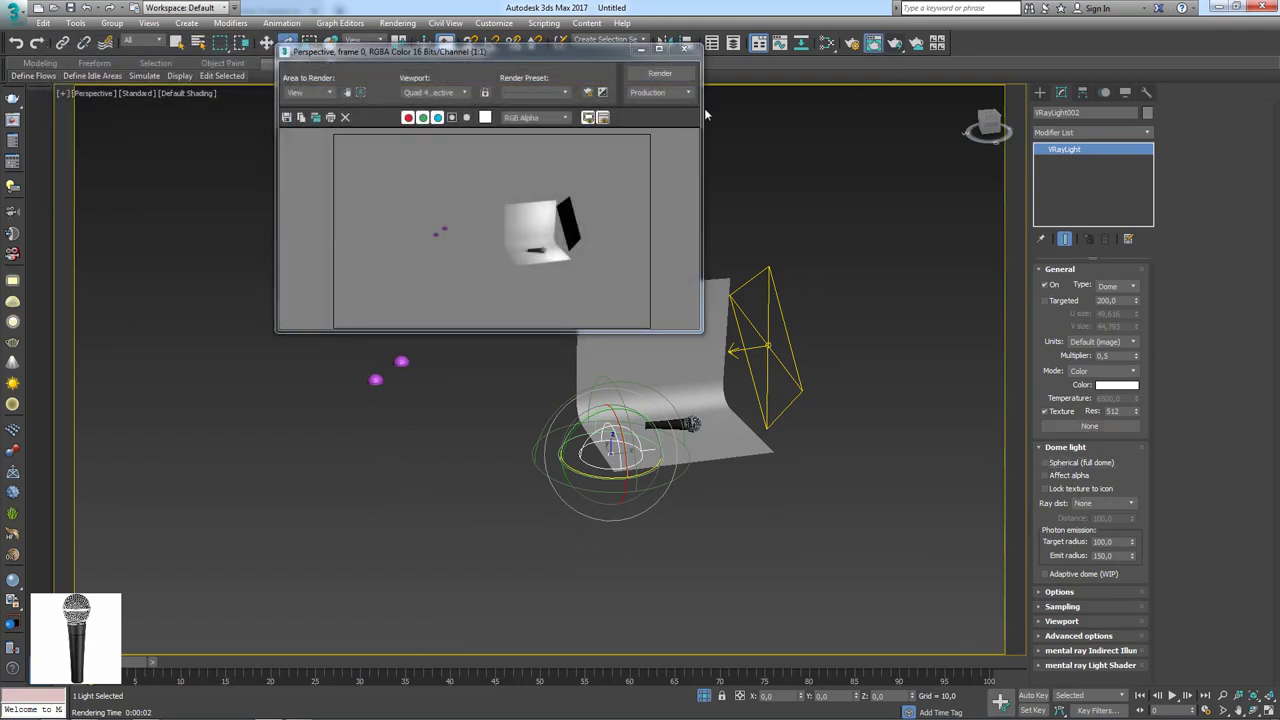
click(660, 73)
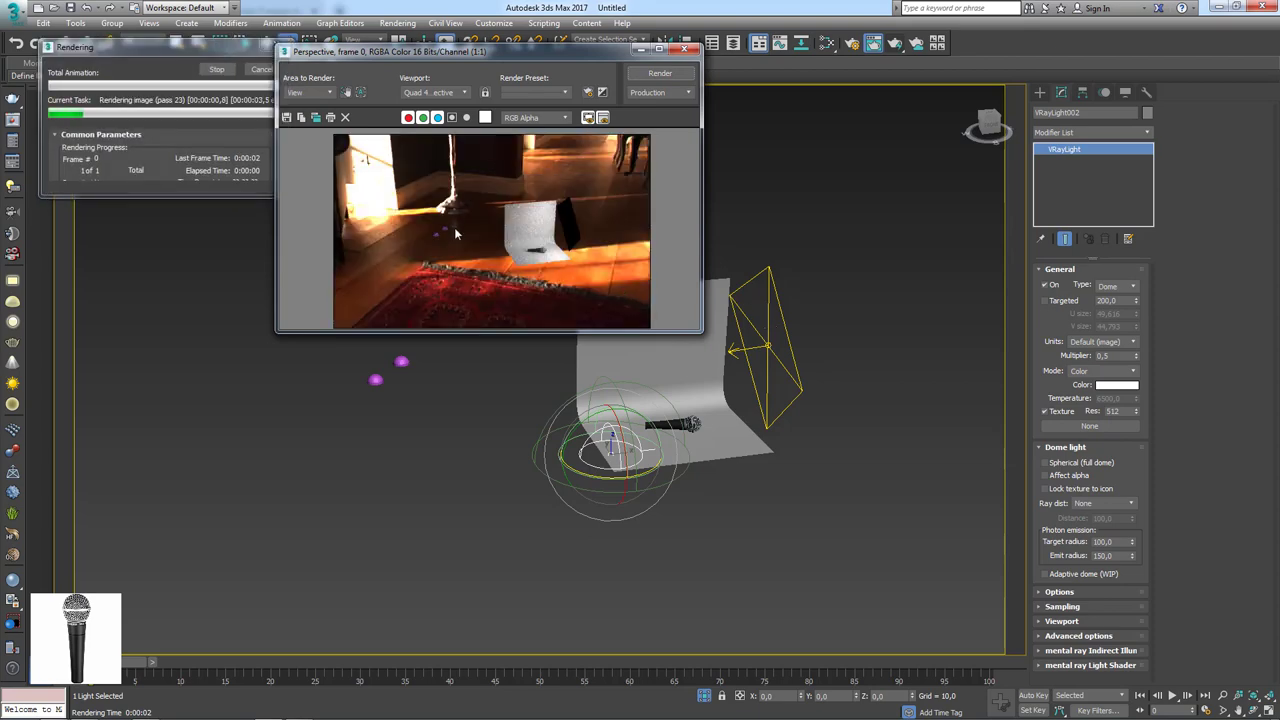
click(684, 49)
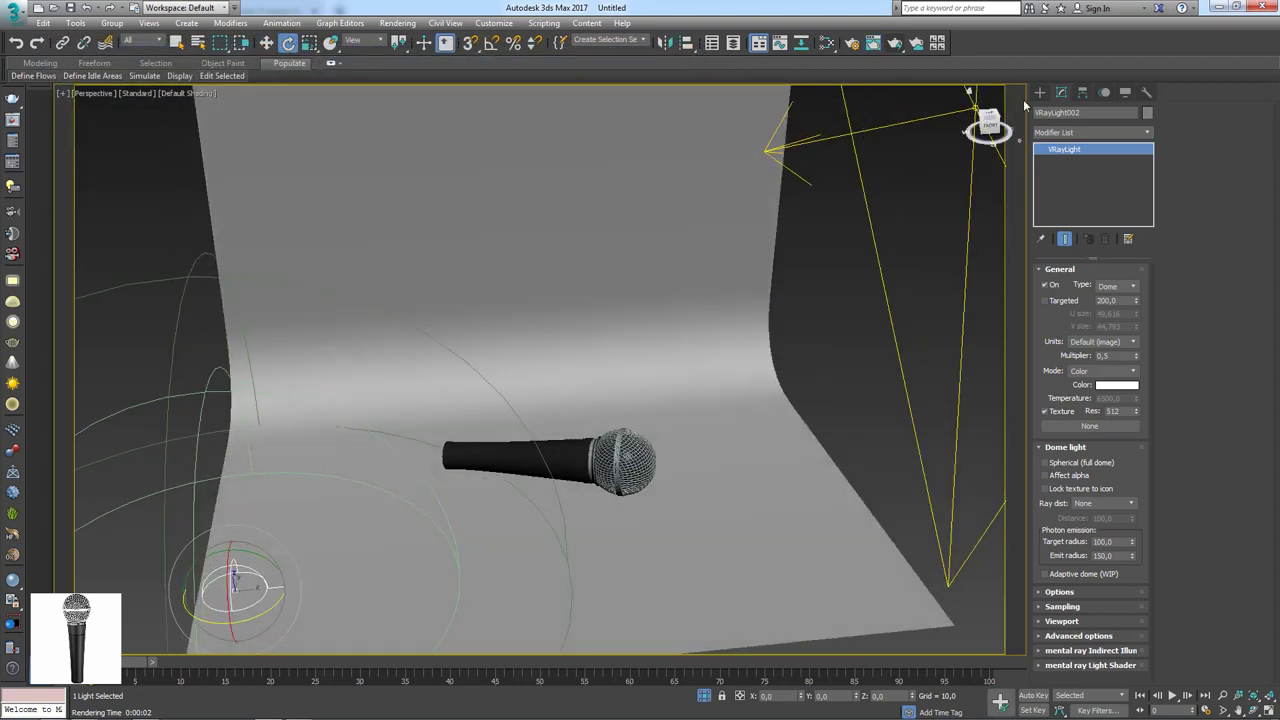
Create a standard-primitive sphere beside the microphone head.
click(1040, 92)
click(1041, 112)
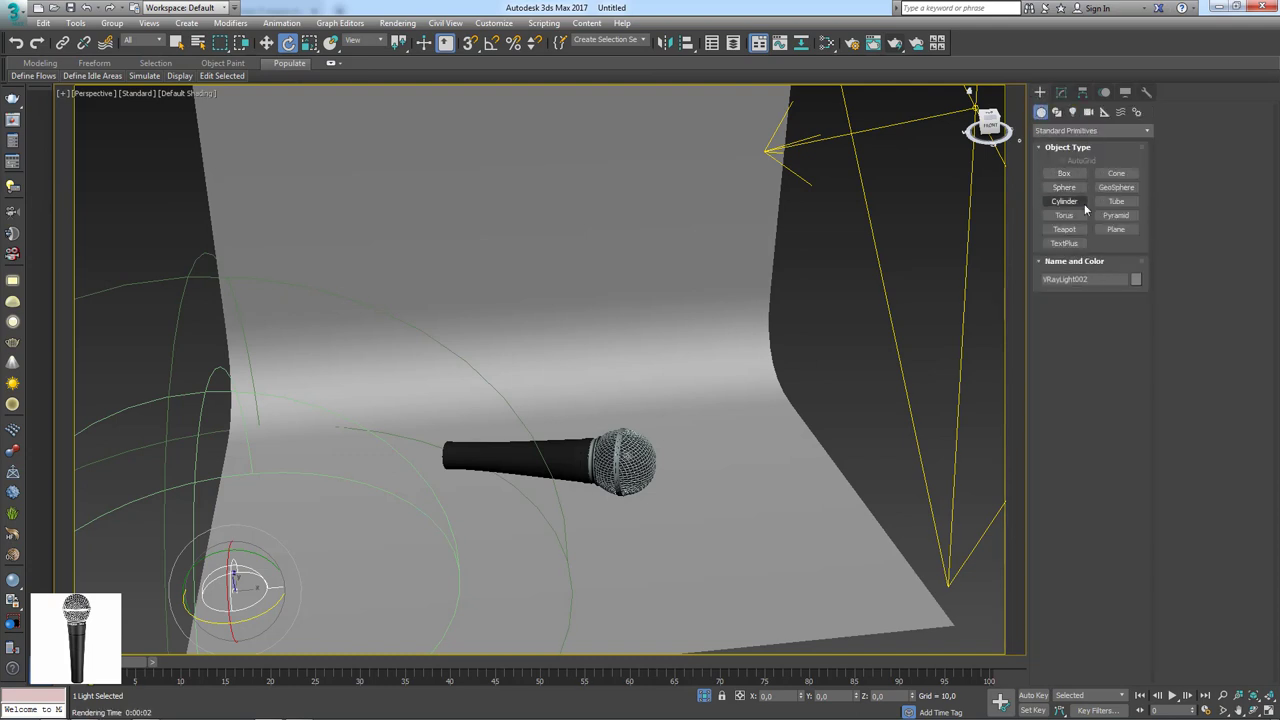
click(1064, 187)
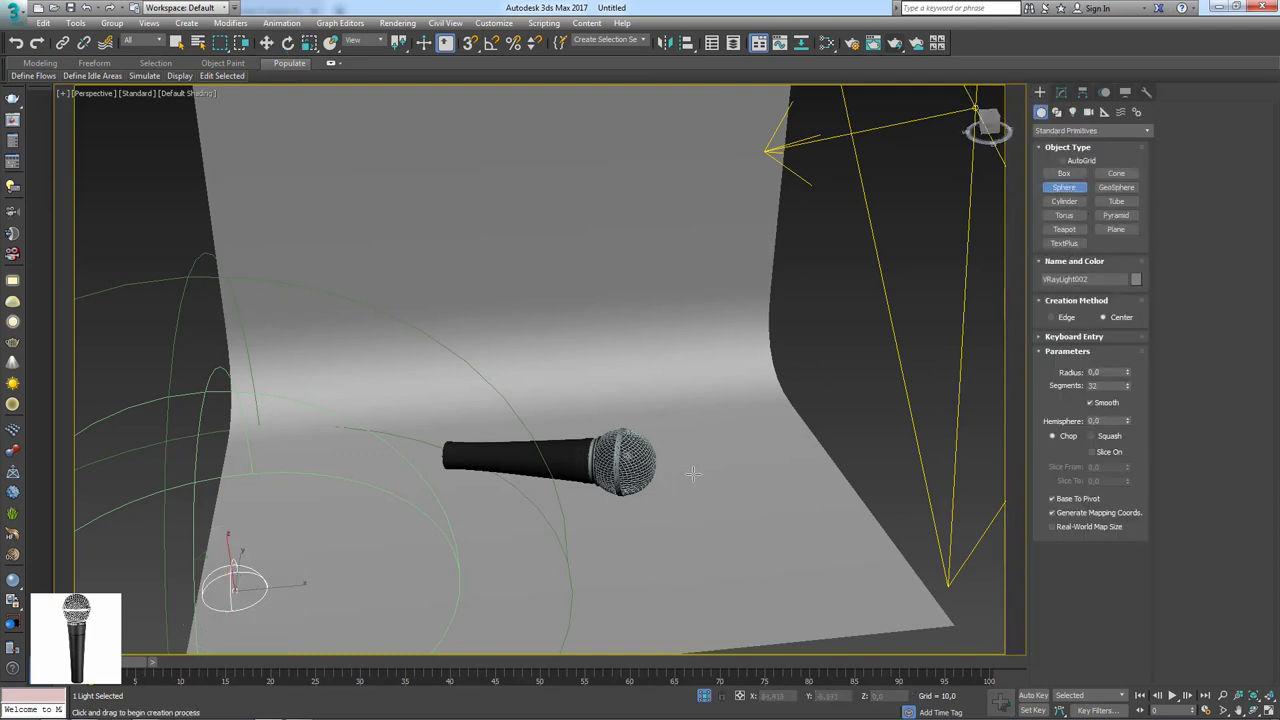
drag(700, 476, 720, 487)
scroll(705, 445, down, 5)
scroll(705, 445, up, 2)
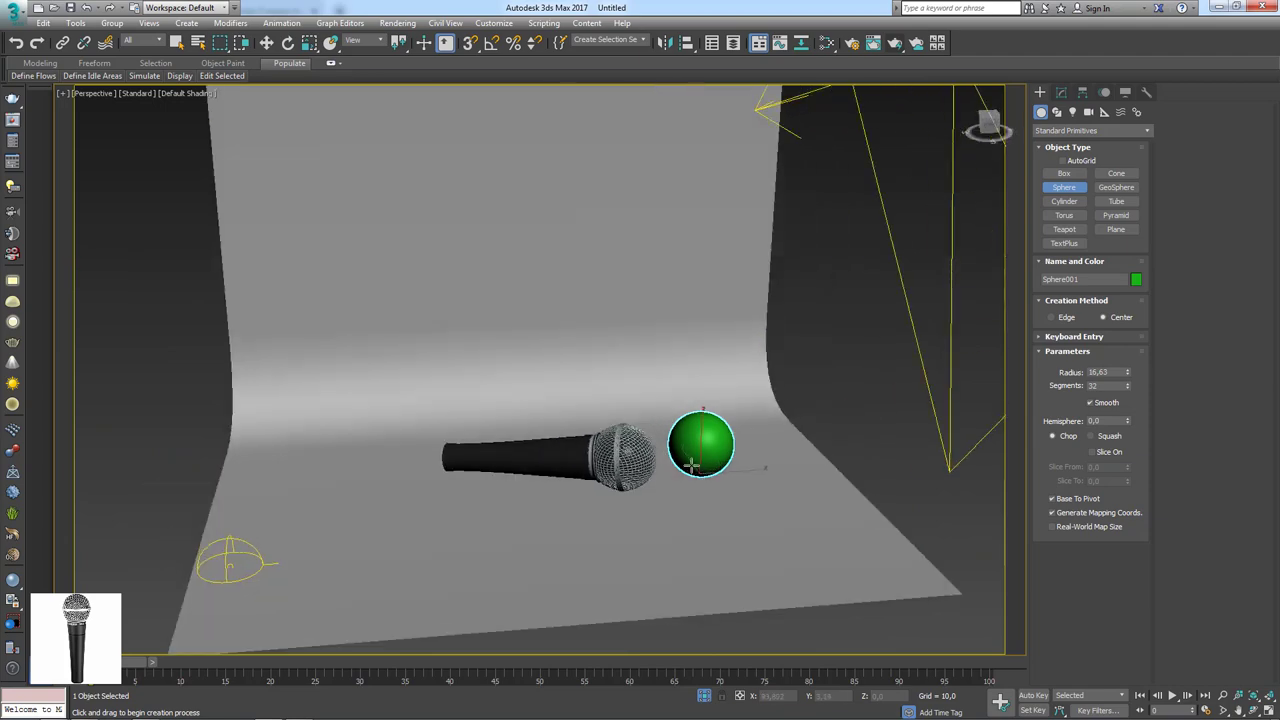
scroll(707, 443, up, 6)
Assign Material #29 from the Slate Material Editor to the new sphere.
click(827, 44)
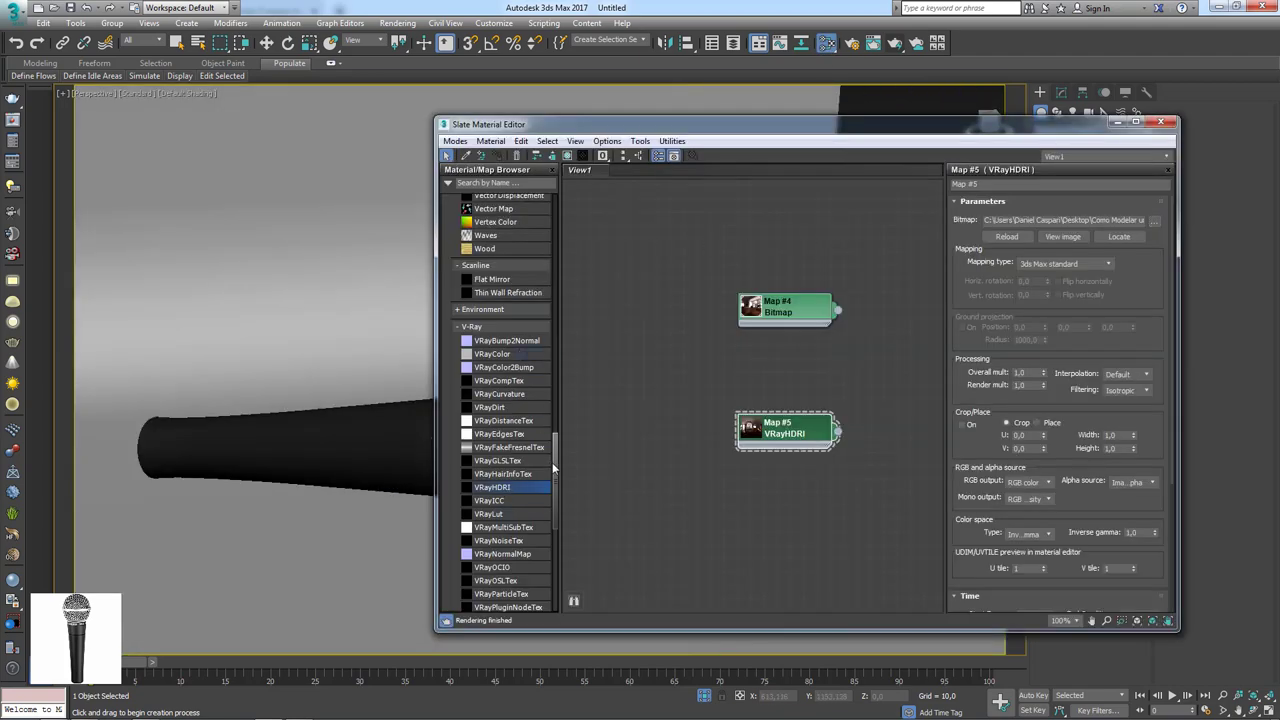
mouse_move(553, 470)
mouse_down()
mouse_move(558, 291)
mouse_move(510, 327)
mouse_move(655, 274)
mouse_up()
middle_drag(639, 297, 689, 270)
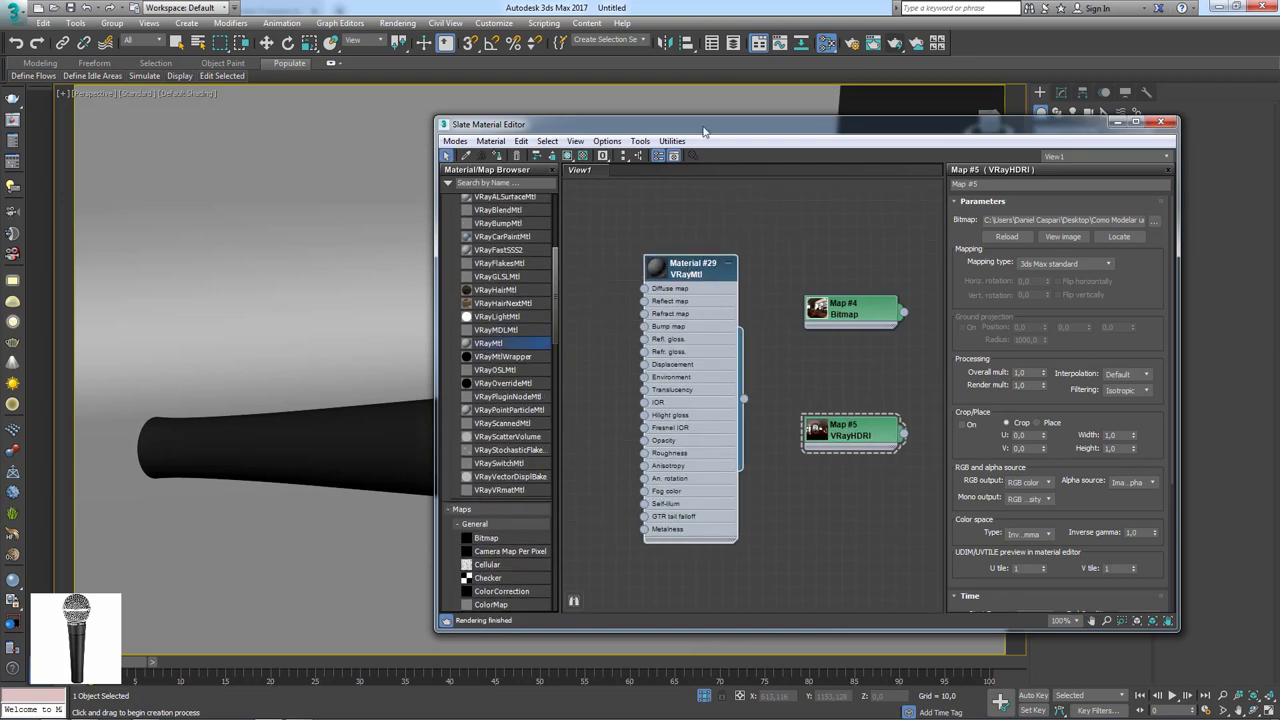
drag(703, 131, 981, 156)
right_click(962, 306)
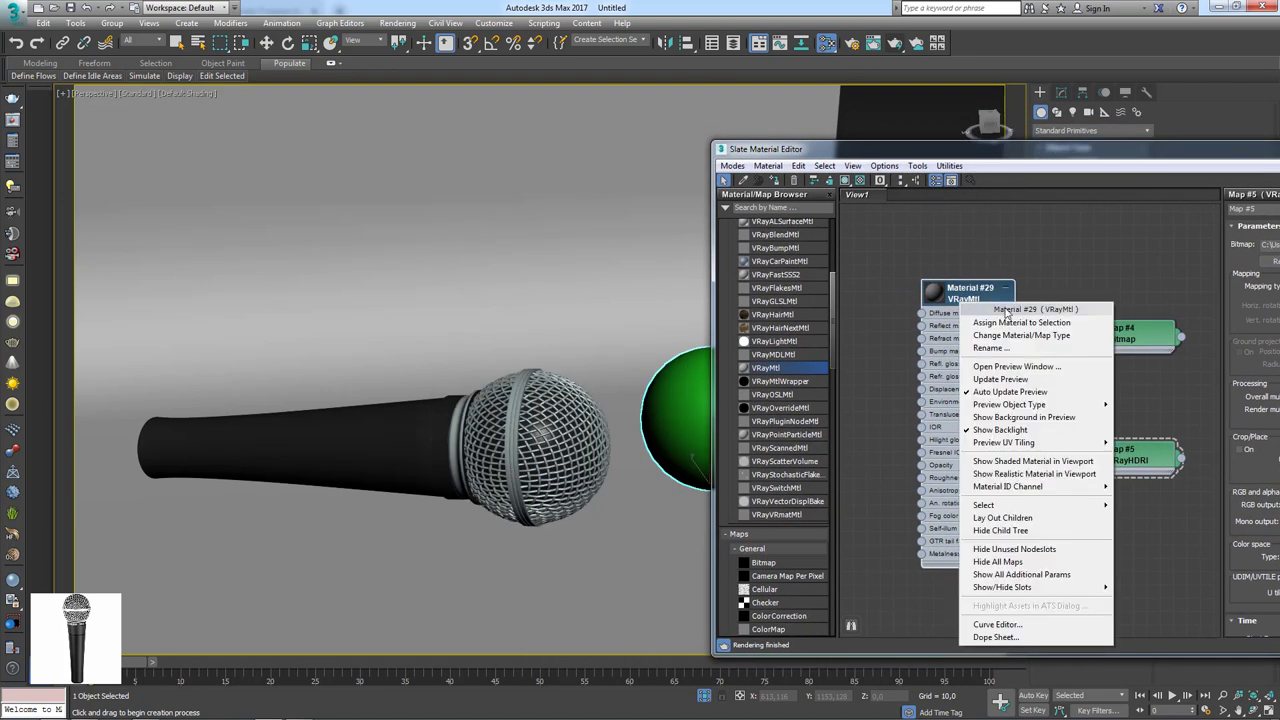
click(1020, 325)
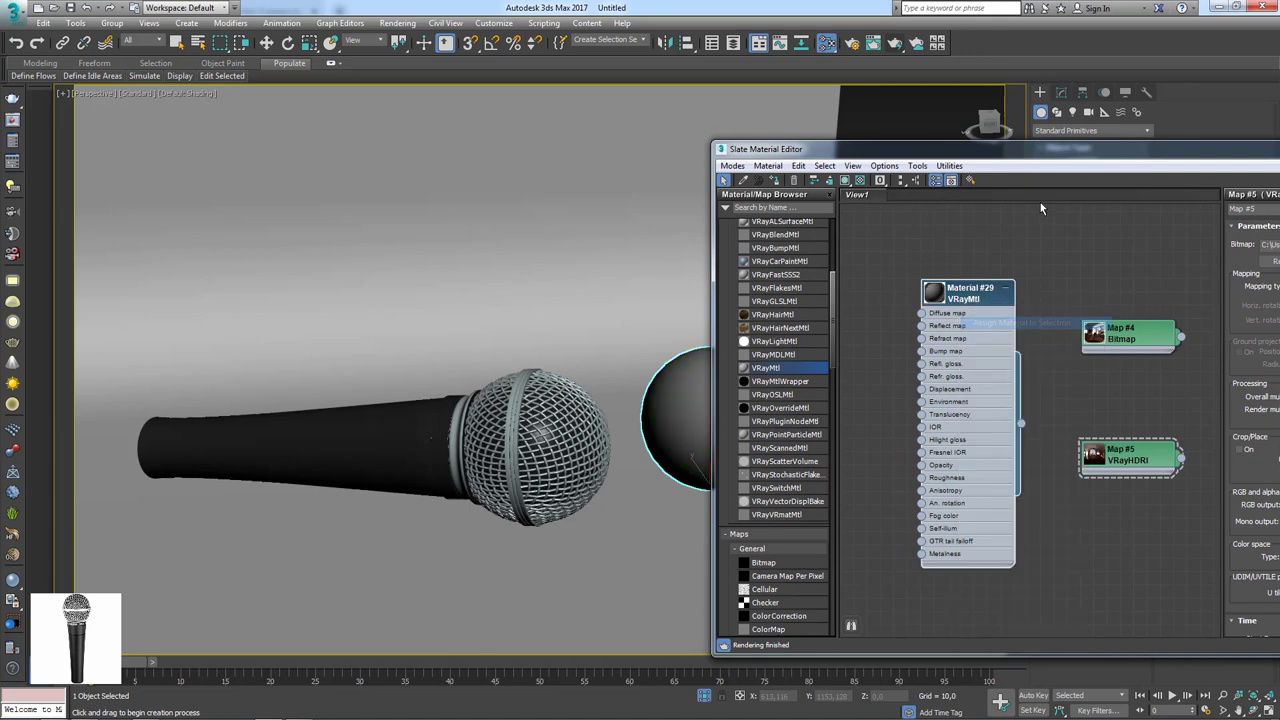
drag(1047, 150, 436, 133)
Give Material #29 a black diffuse and white reflection colour, then close the editor.
double_click(340, 283)
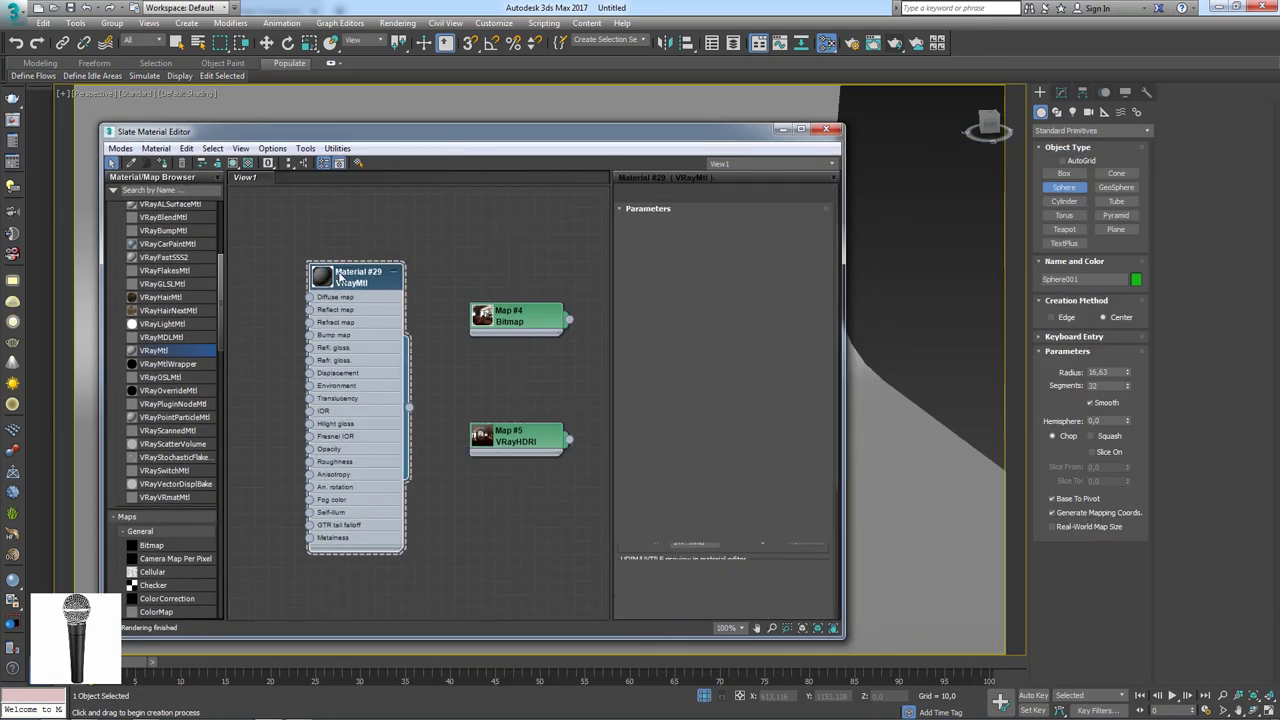
click(688, 224)
drag(383, 90, 383, 186)
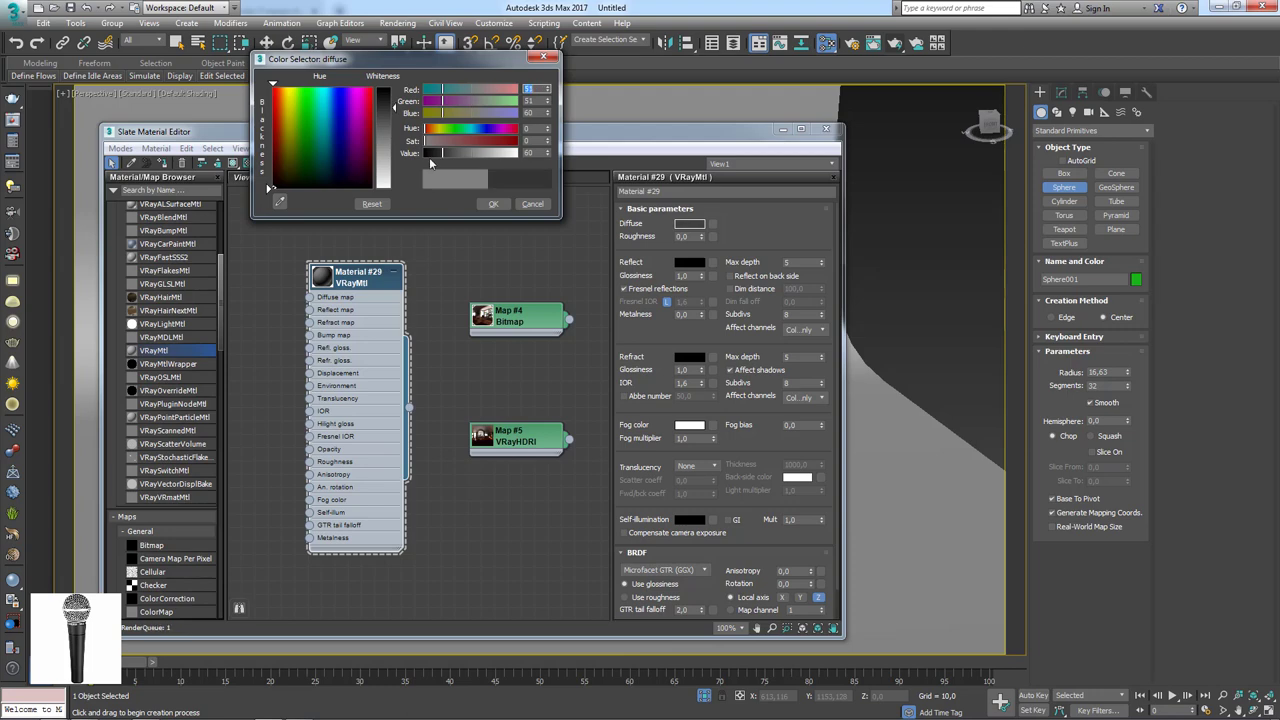
click(494, 206)
click(690, 263)
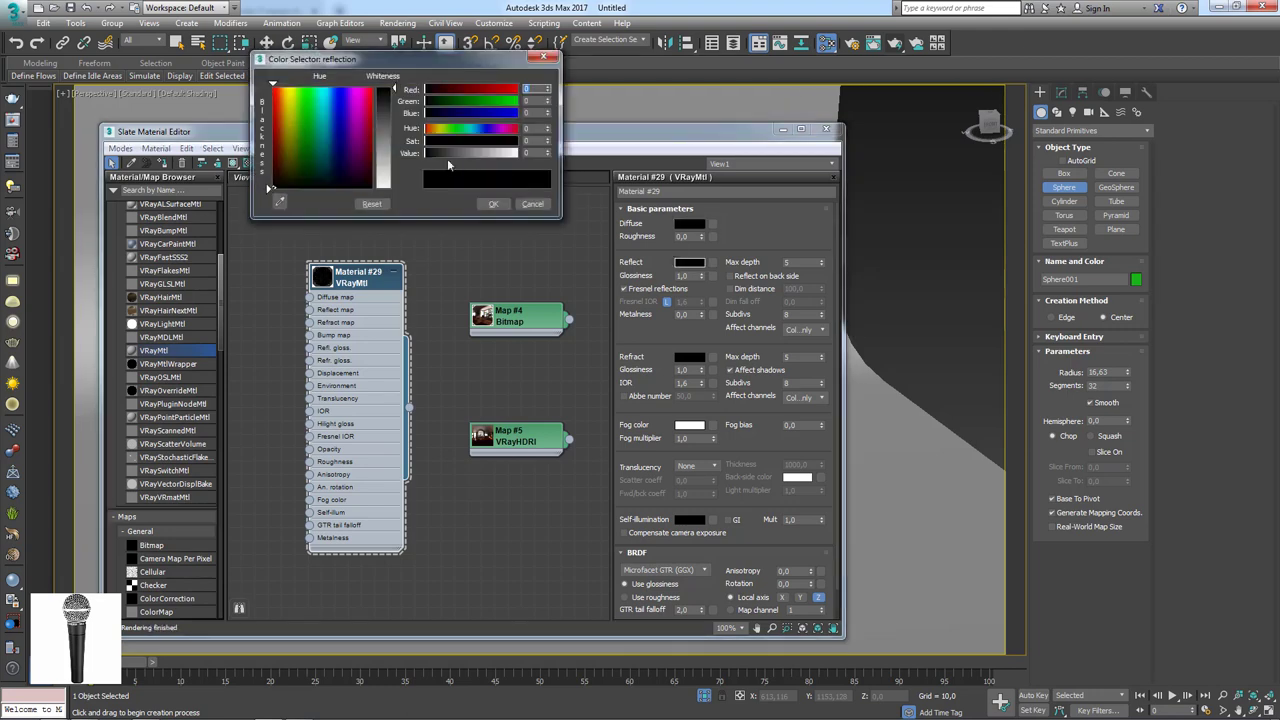
drag(450, 153, 516, 153)
key(Return)
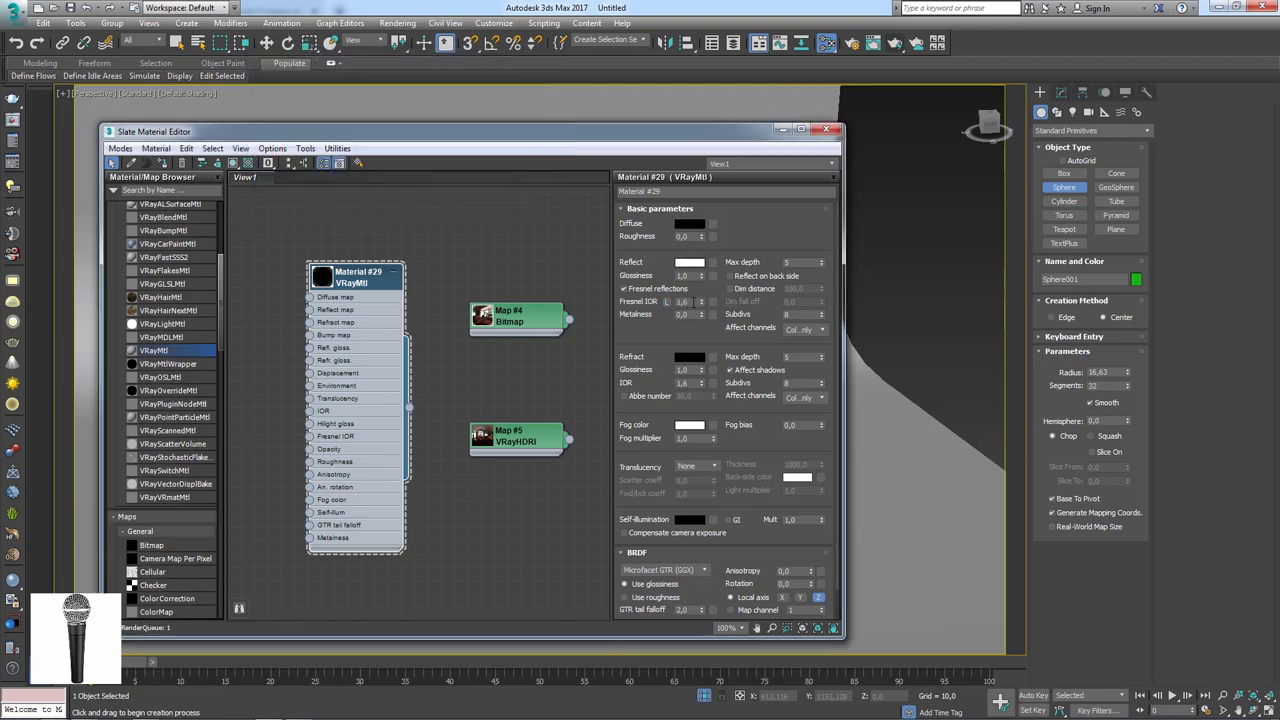
click(824, 130)
middle_drag(686, 400, 755, 390)
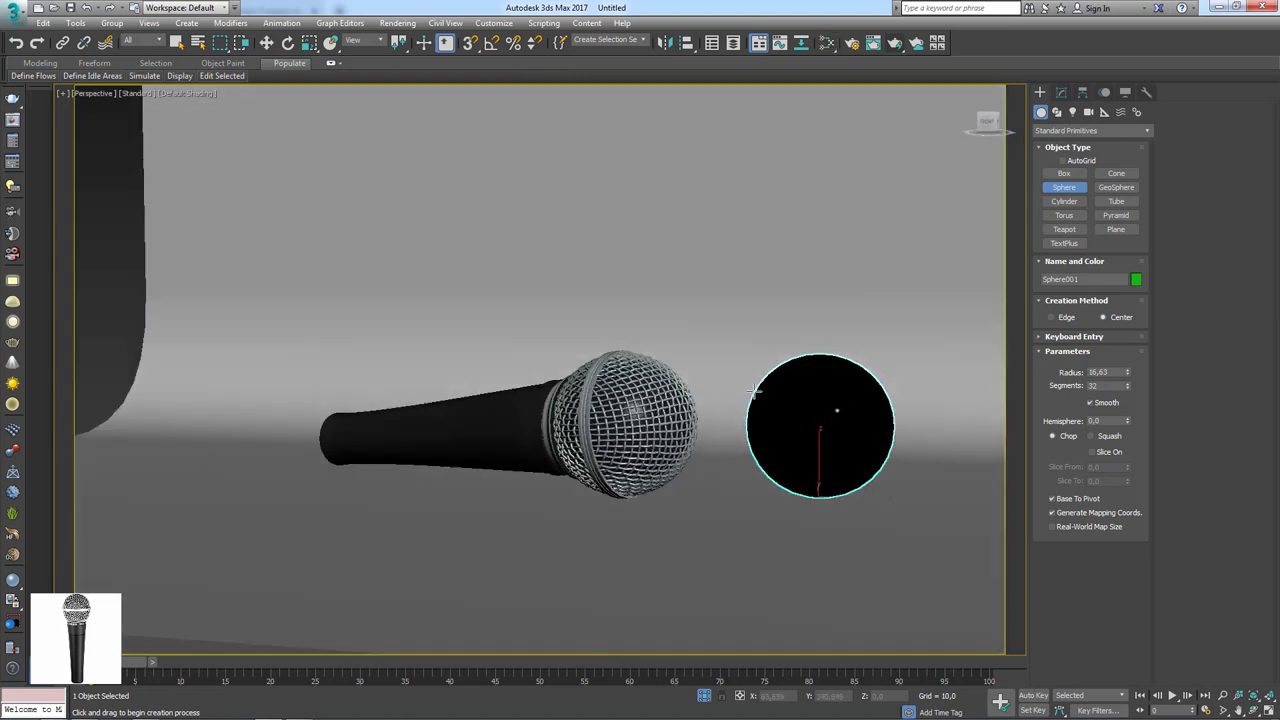
Render the current view and close the rendered frame window.
scroll(755, 392, up, 2)
scroll(766, 380, up, 1)
scroll(775, 385, up, 1)
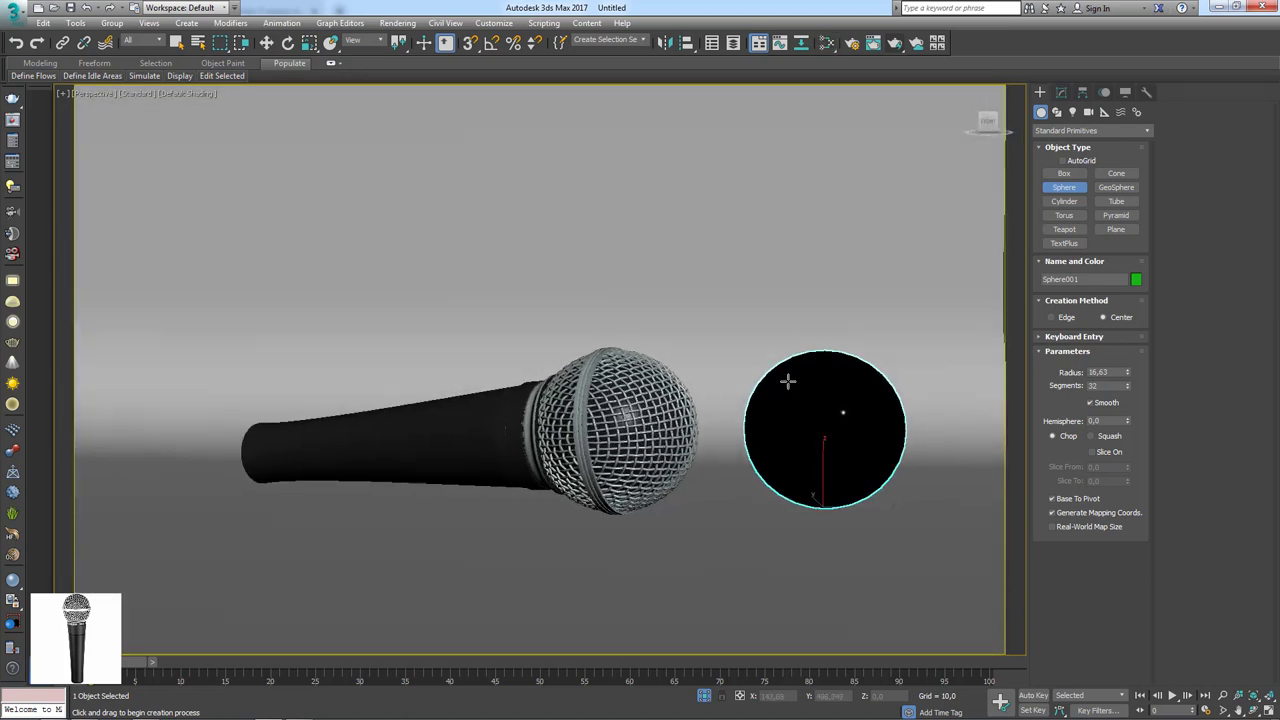
click(896, 44)
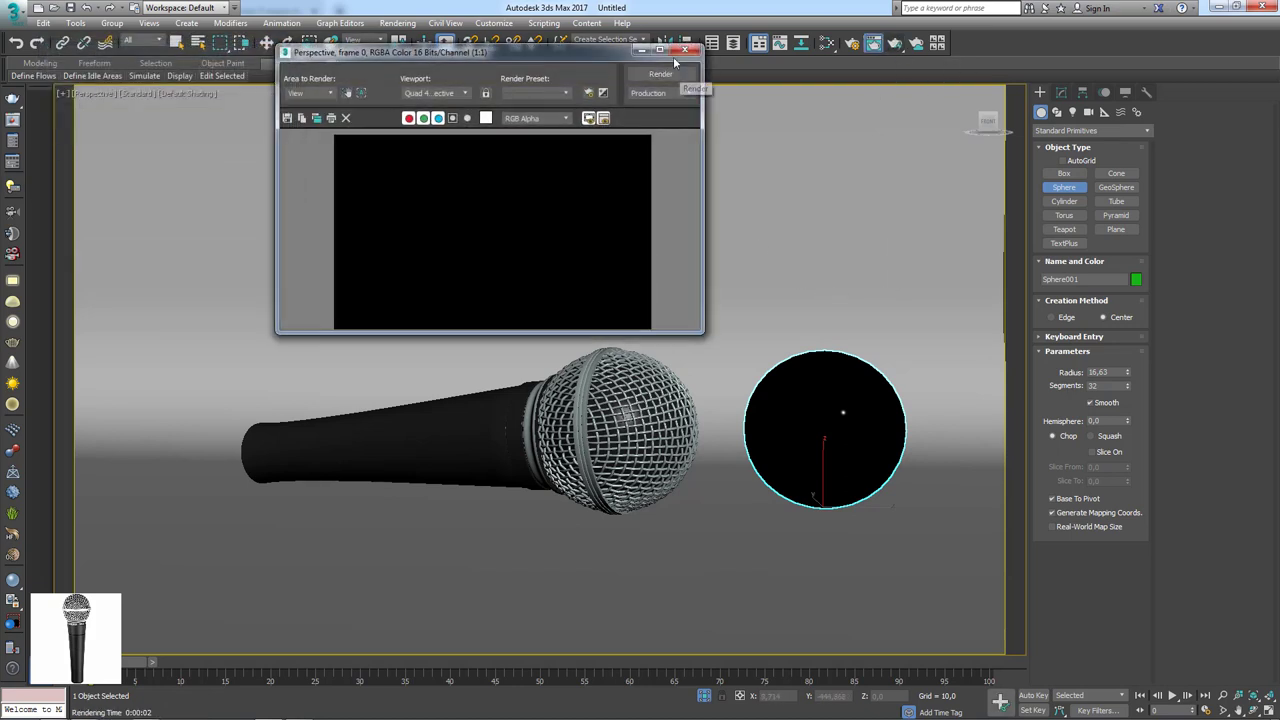
click(801, 44)
Enable V-Ray's built-in frame buffer on the V-Ray tab of Render Setup.
key(F10)
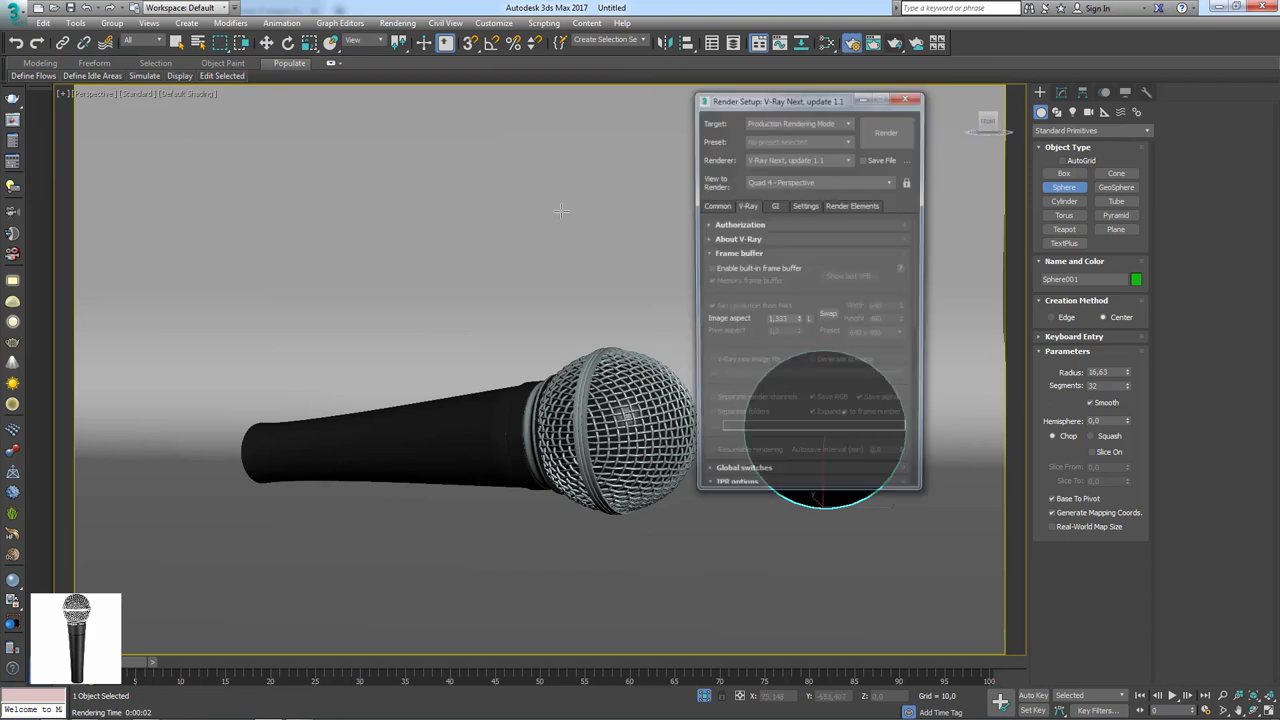
click(715, 205)
click(772, 205)
click(746, 205)
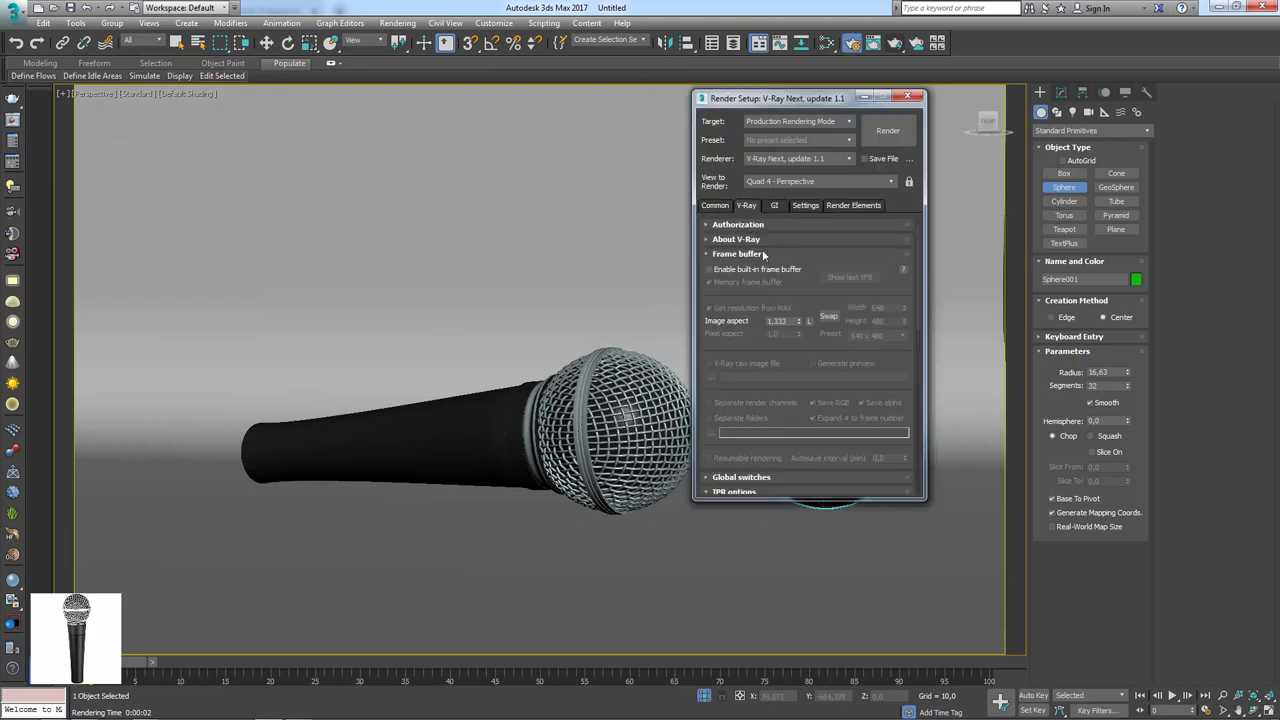
click(727, 270)
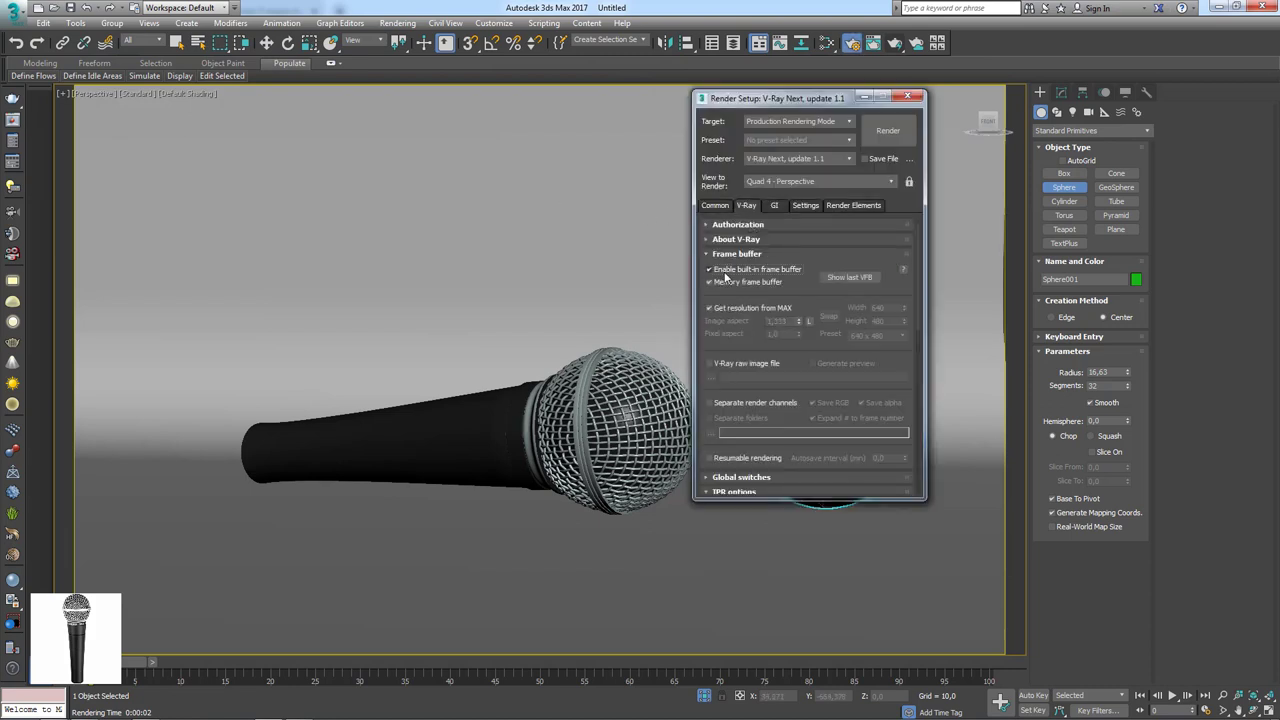
click(918, 99)
Start a production render of the scene, then cancel it.
key(shift+q)
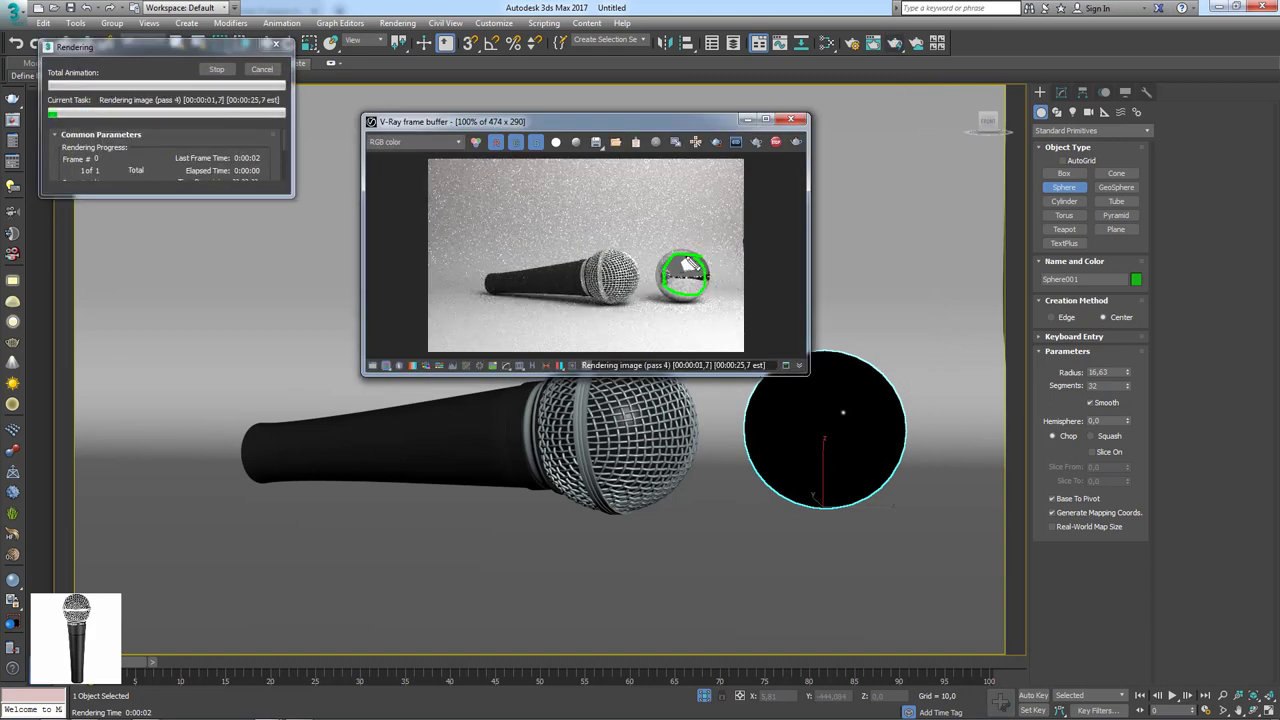
click(812, 201)
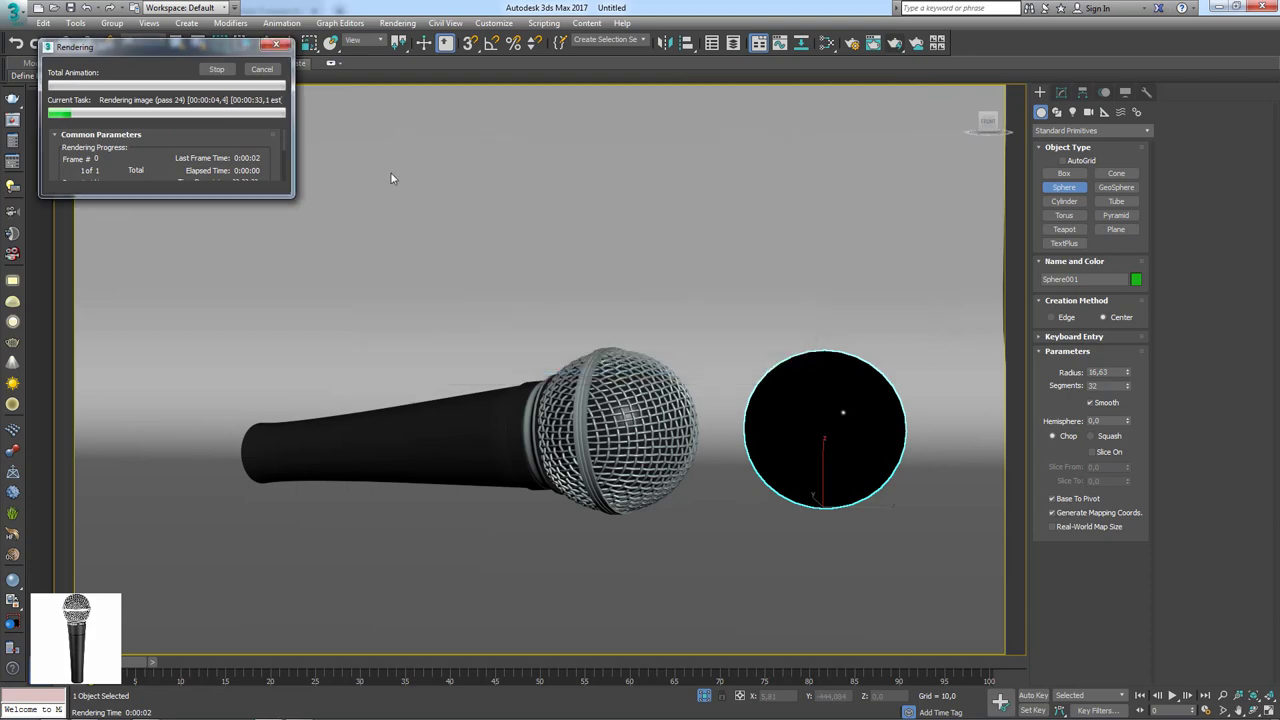
click(262, 69)
scroll(766, 386, up, 1)
scroll(720, 370, up, 4)
scroll(689, 351, up, 2)
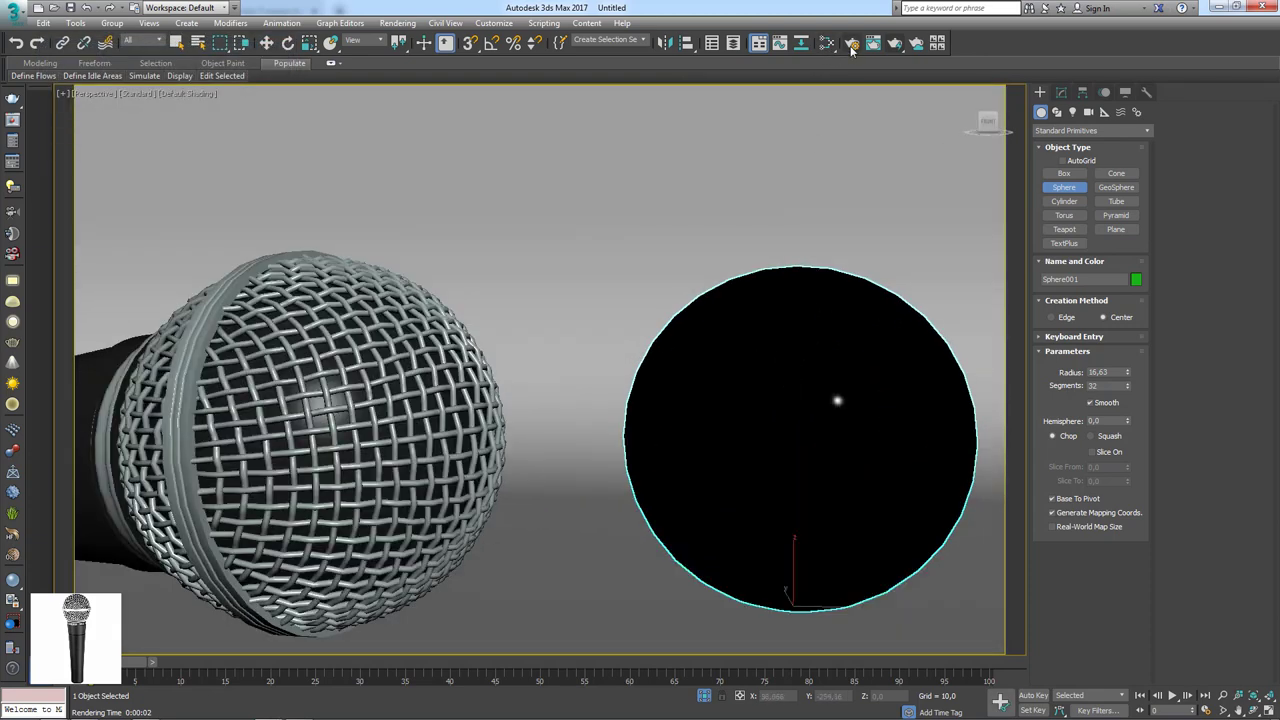
Re-render and run an interactive V-Ray render while orbiting around the chrome sphere.
click(895, 43)
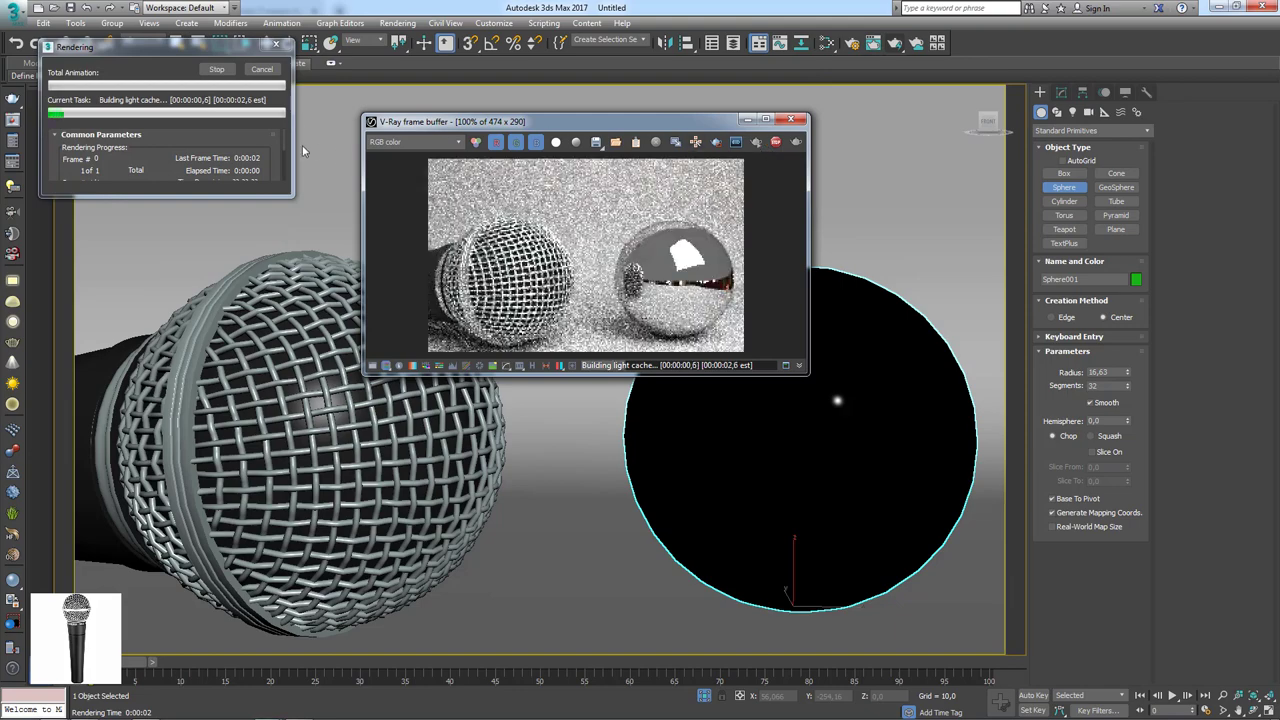
click(755, 143)
scroll(880, 394, down, 2)
scroll(748, 413, down, 1)
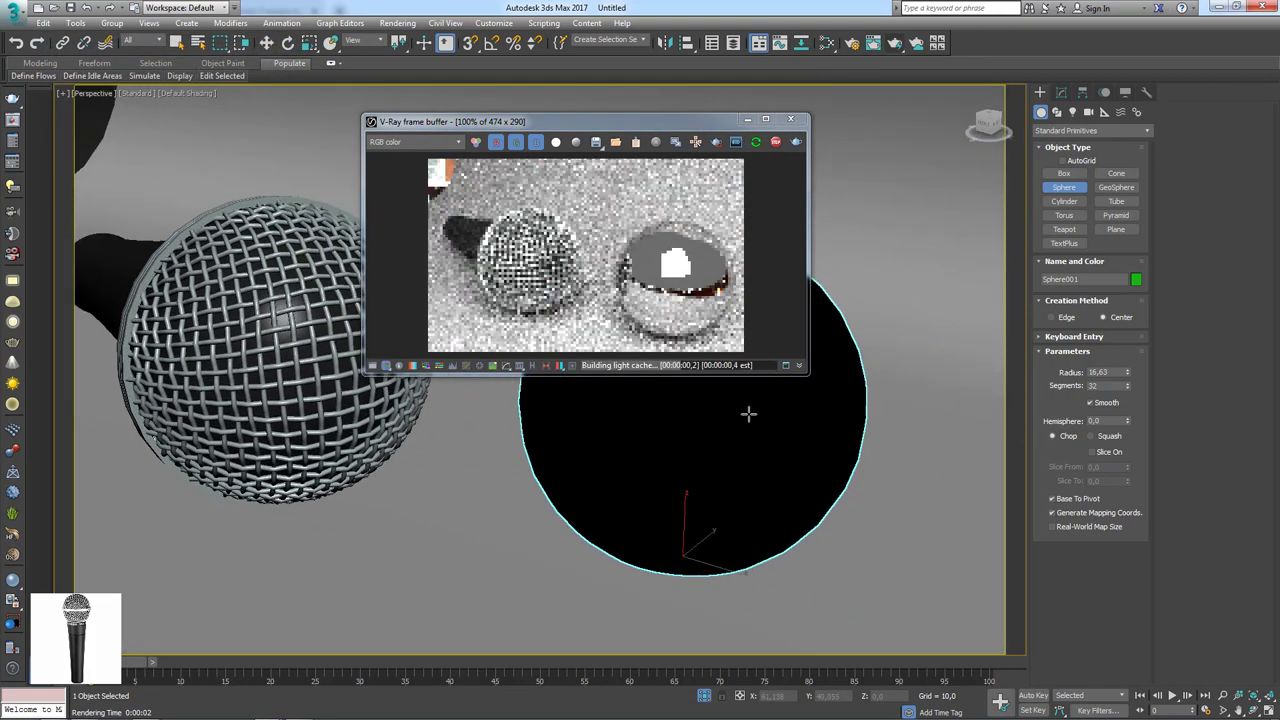
scroll(748, 413, up, 2)
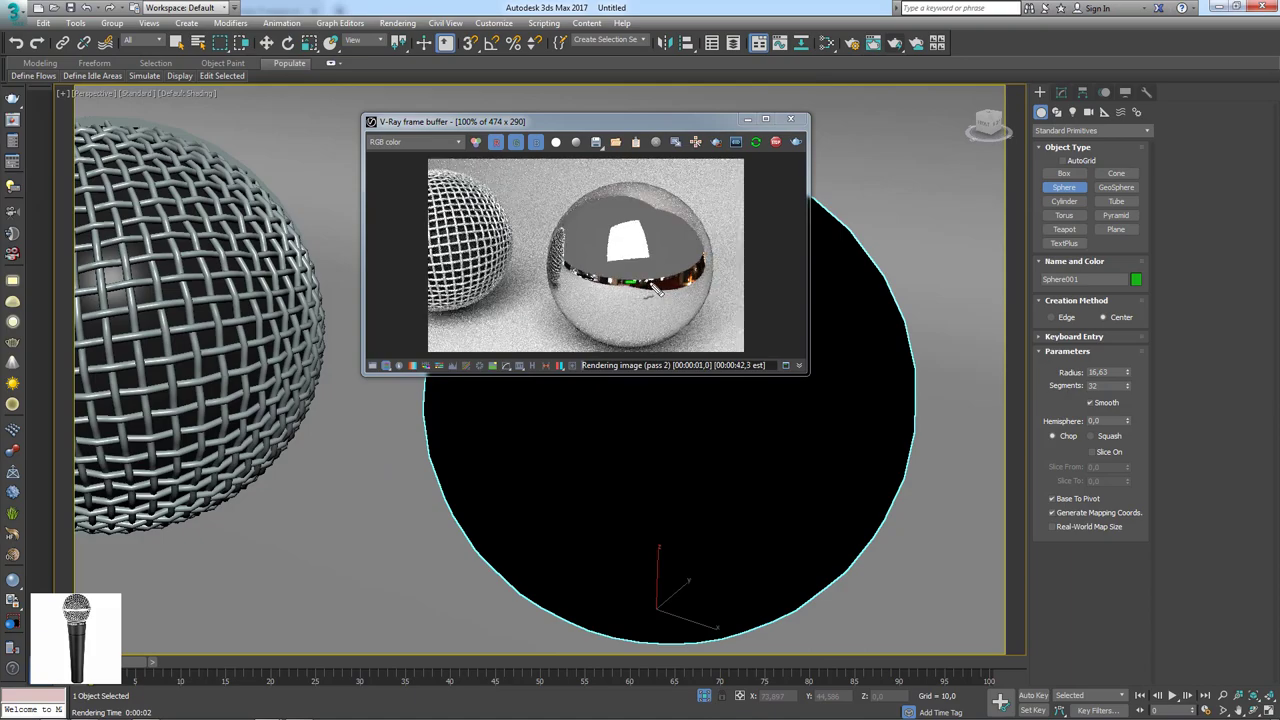
mouse_move(651, 486)
alt+middle_down()
mouse_move(714, 451)
mouse_move(746, 466)
mouse_move(740, 445)
mouse_move(609, 503)
mouse_move(606, 460)
mouse_move(684, 350)
alt+middle_up()
Keep Map #4's HDR mapping on Spherical Environment, then close the material editor and render window.
click(826, 43)
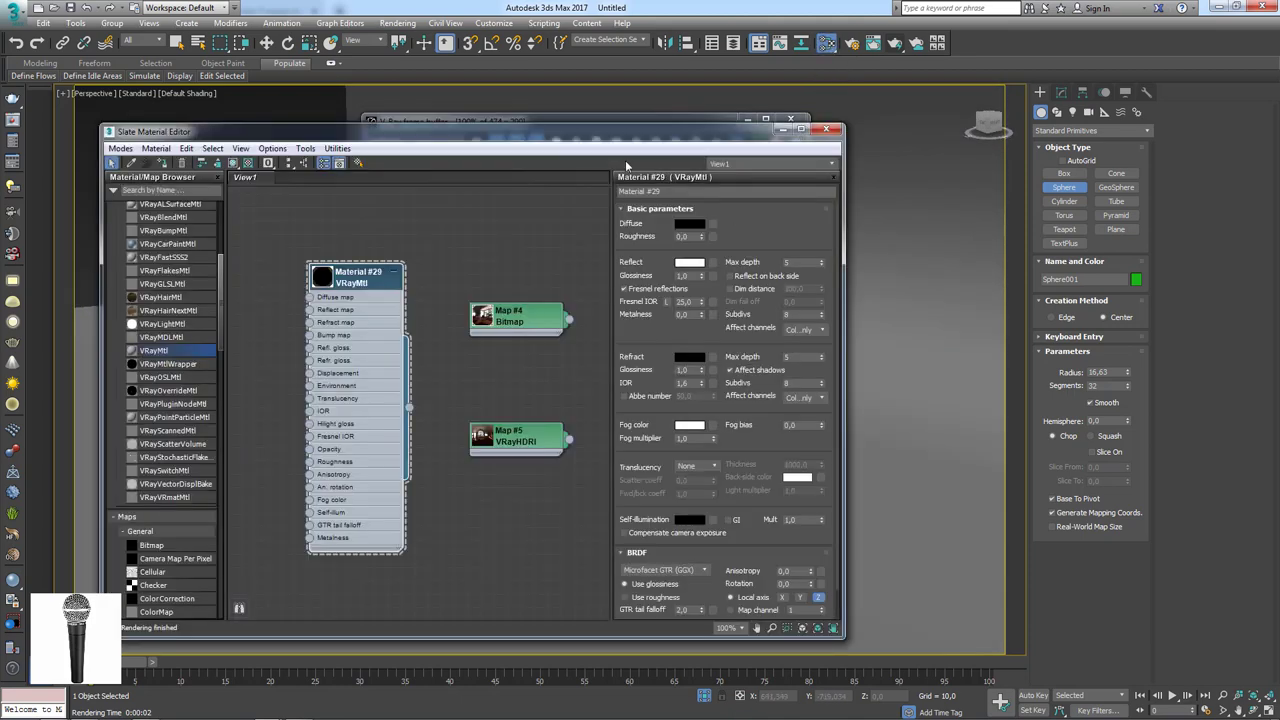
double_click(537, 314)
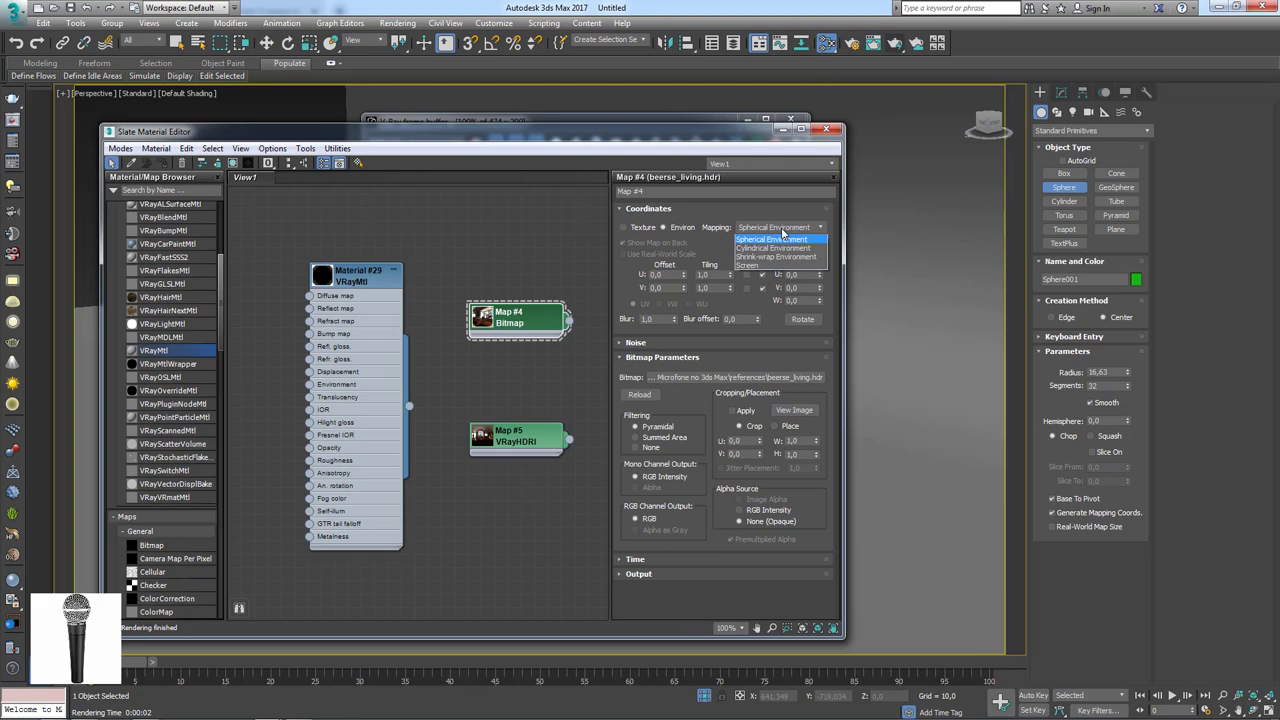
click(781, 230)
drag(527, 322, 548, 279)
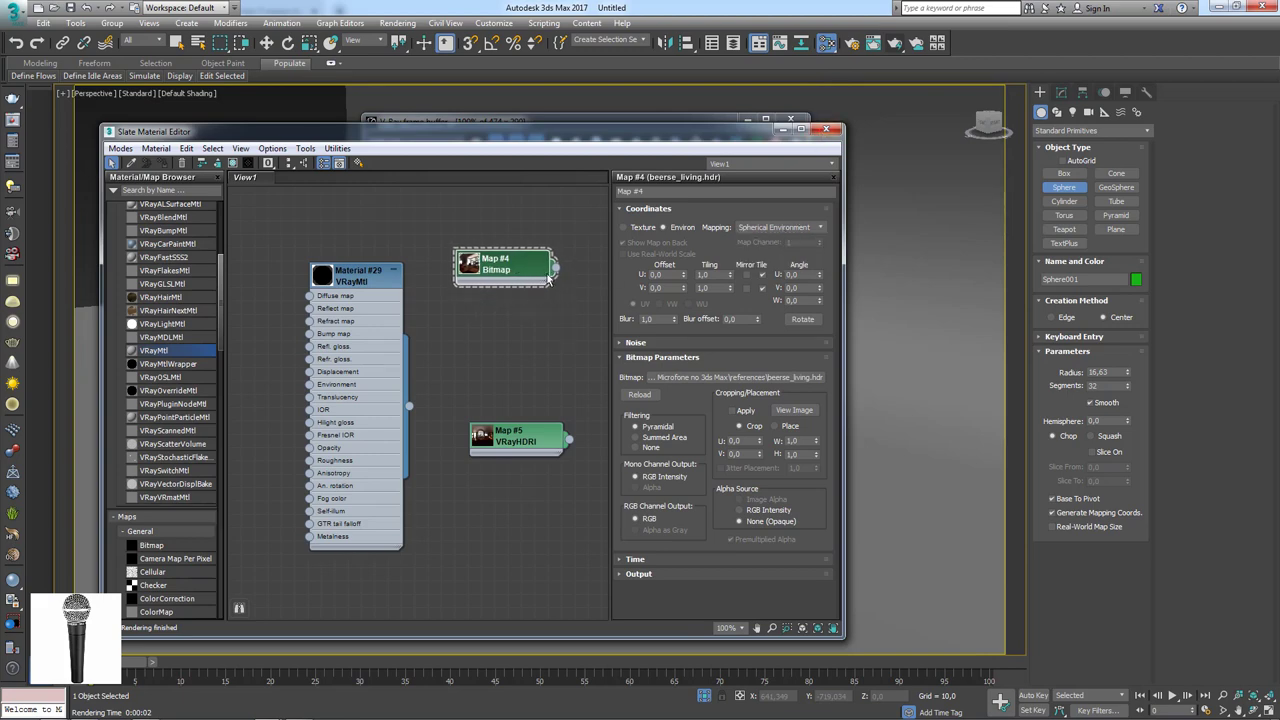
click(826, 128)
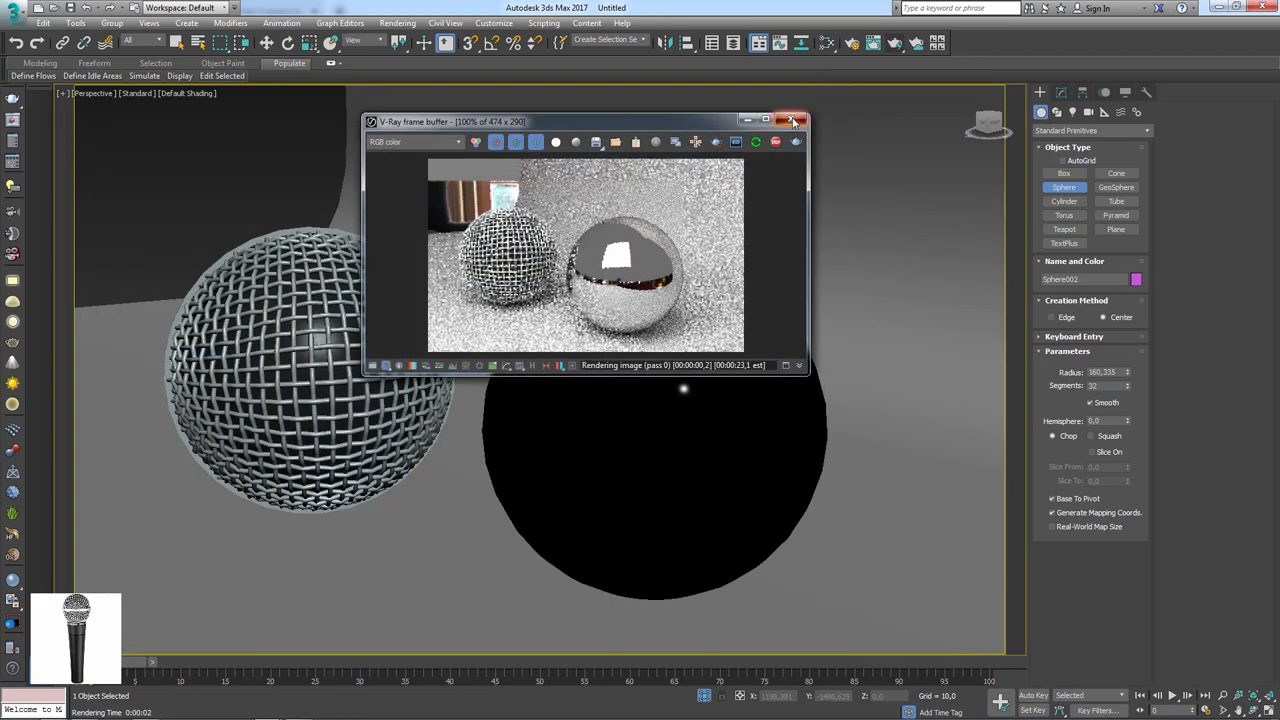
click(790, 119)
Reframe the view and delete the oversized Sphere002 from the scene.
drag(629, 406, 638, 418)
scroll(640, 425, down, 5)
scroll(563, 434, down, 4)
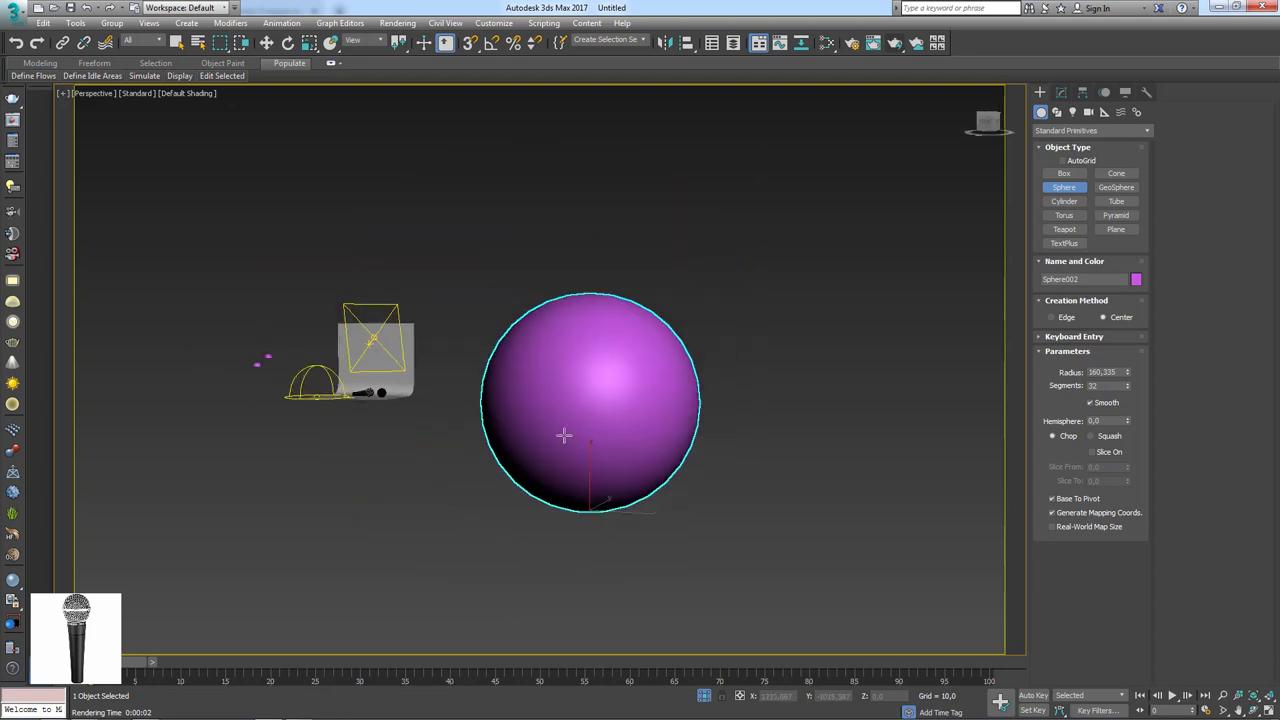
alt+middle_drag(563, 434, 815, 435)
scroll(531, 398, up, 1)
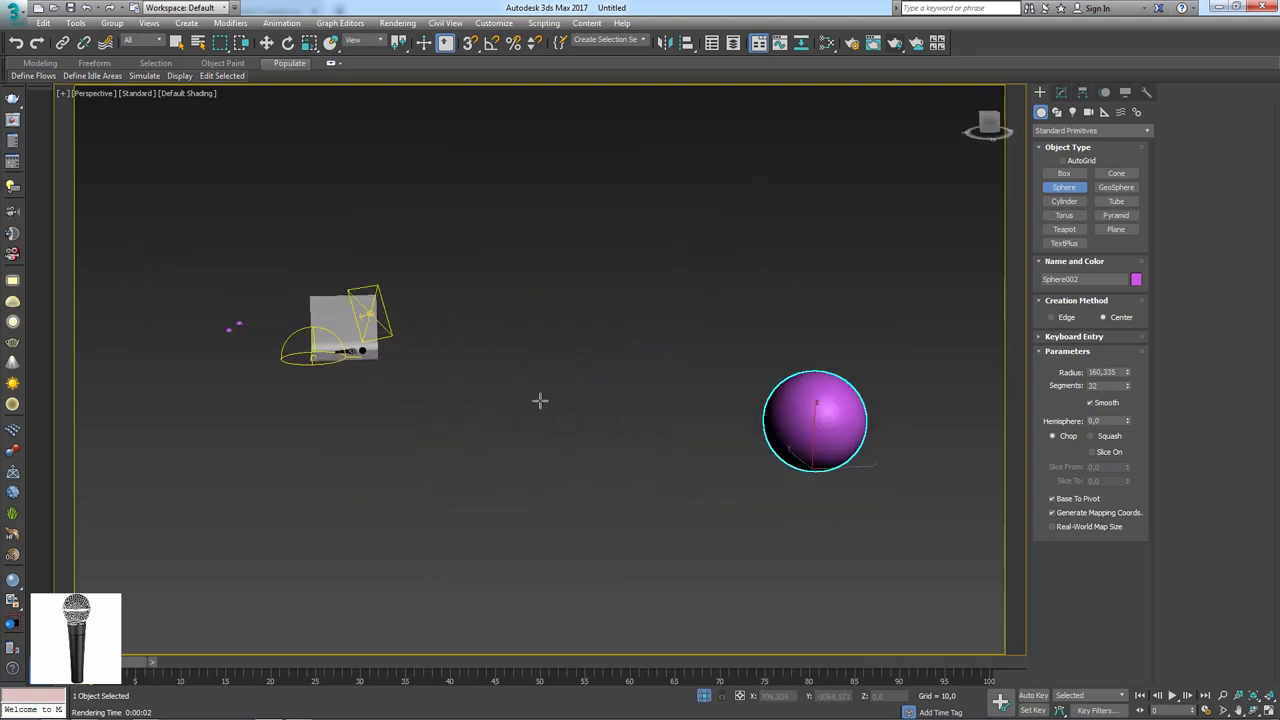
key(e)
key(Delete)
Tilt the microphone about -10.9° and render the final scene in V-Ray.
key(z)
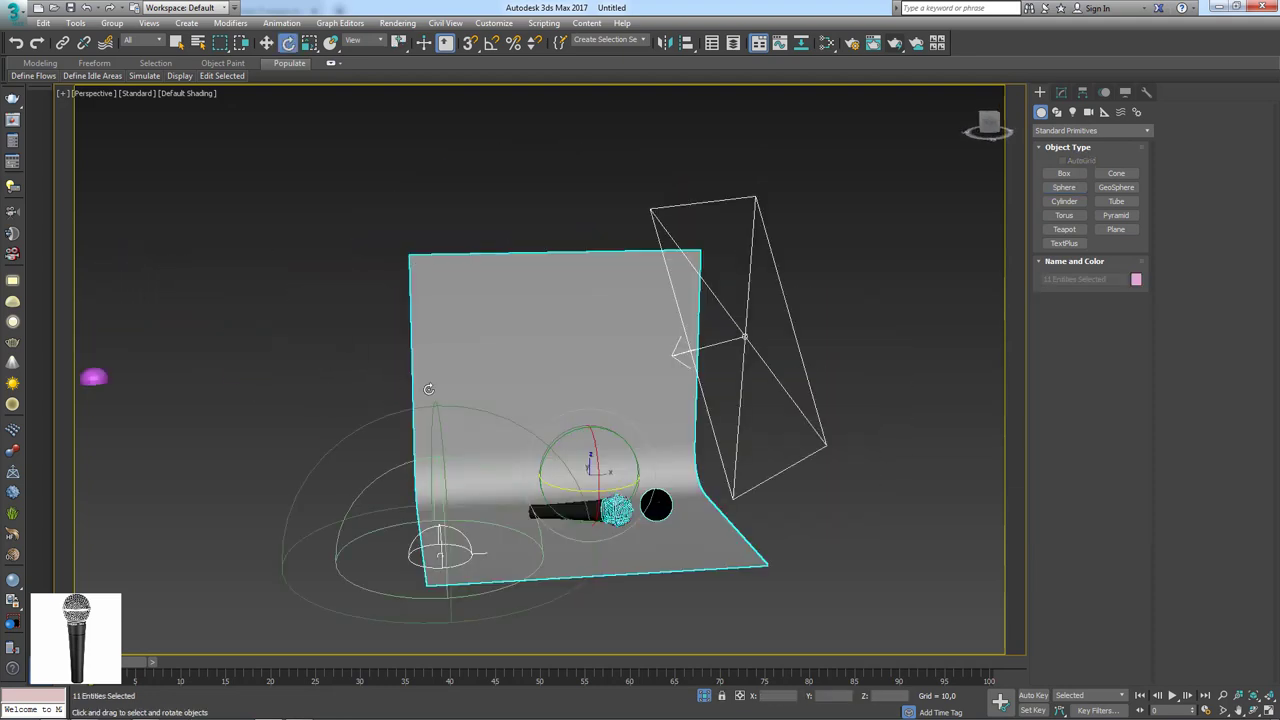
key(z)
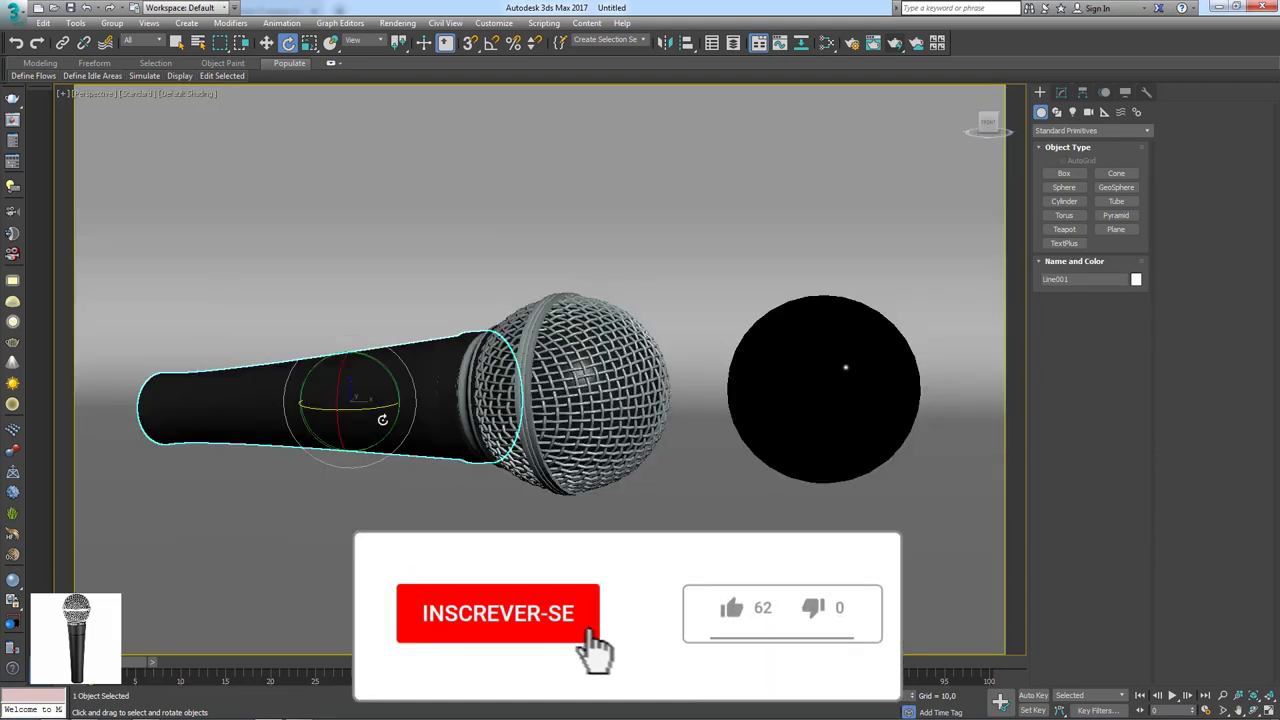
mouse_move(380, 412)
mouse_down()
mouse_move(361, 412)
mouse_move(641, 395)
mouse_up()
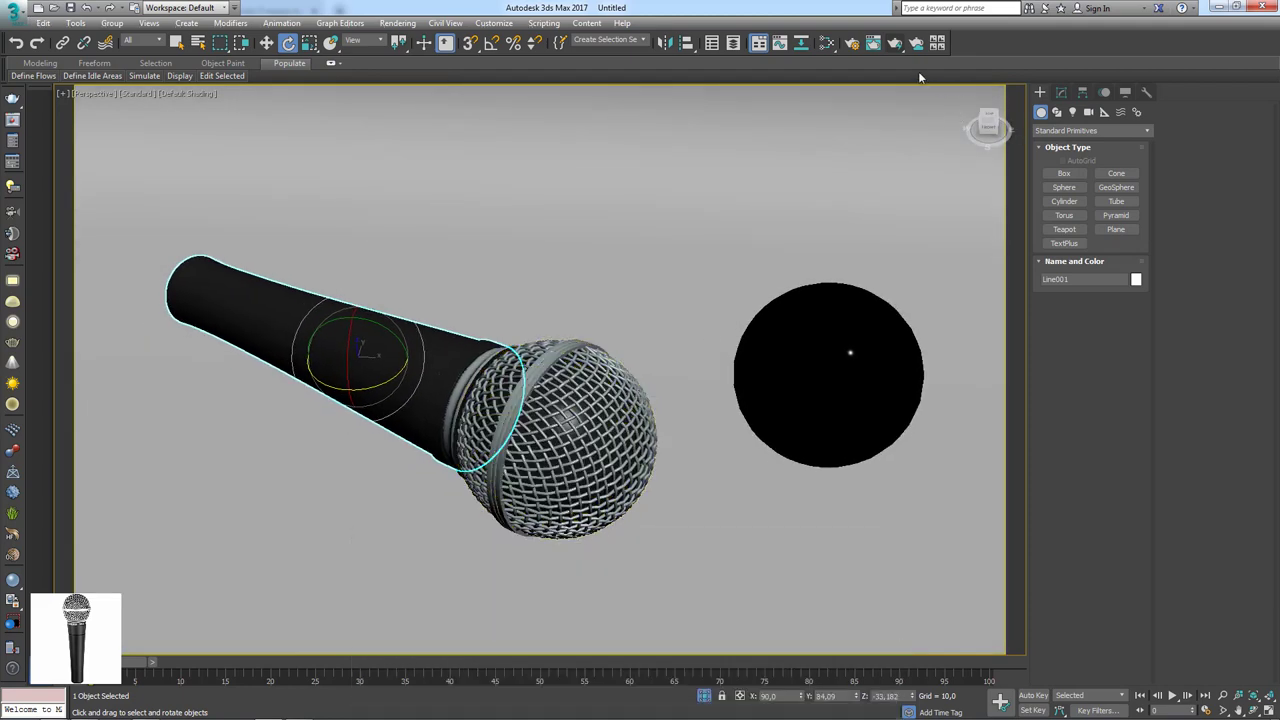
click(894, 43)
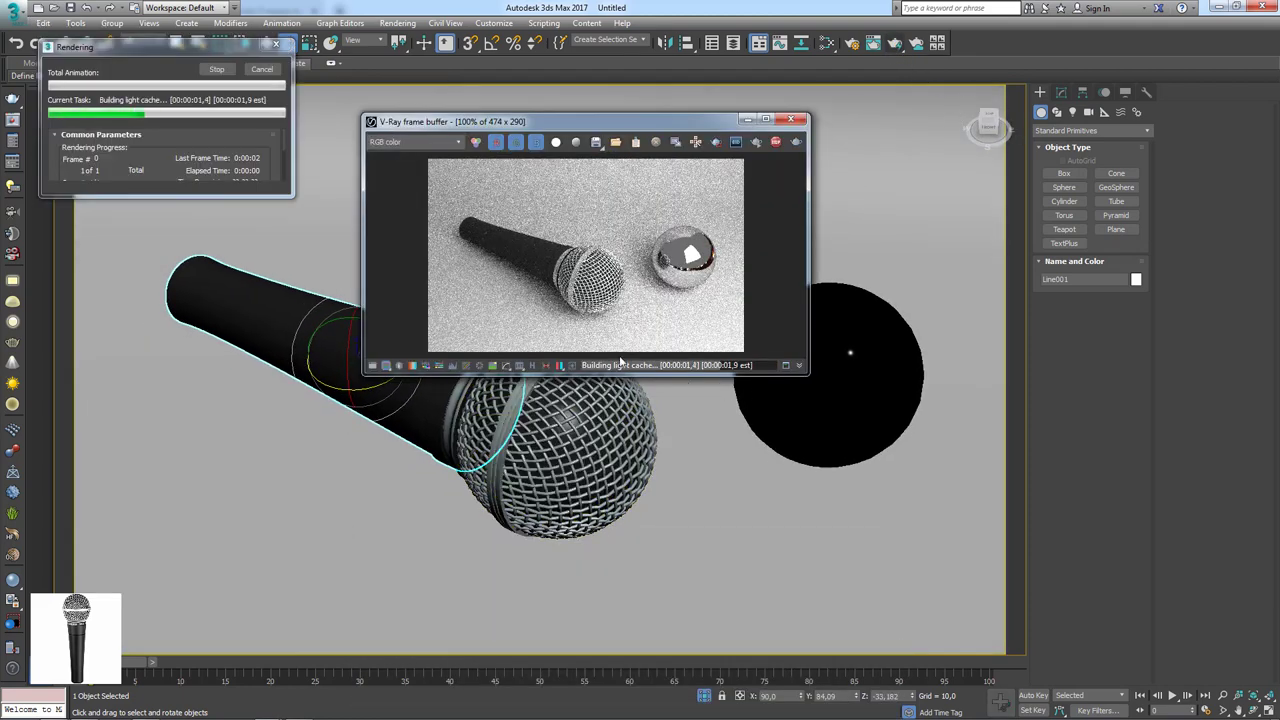